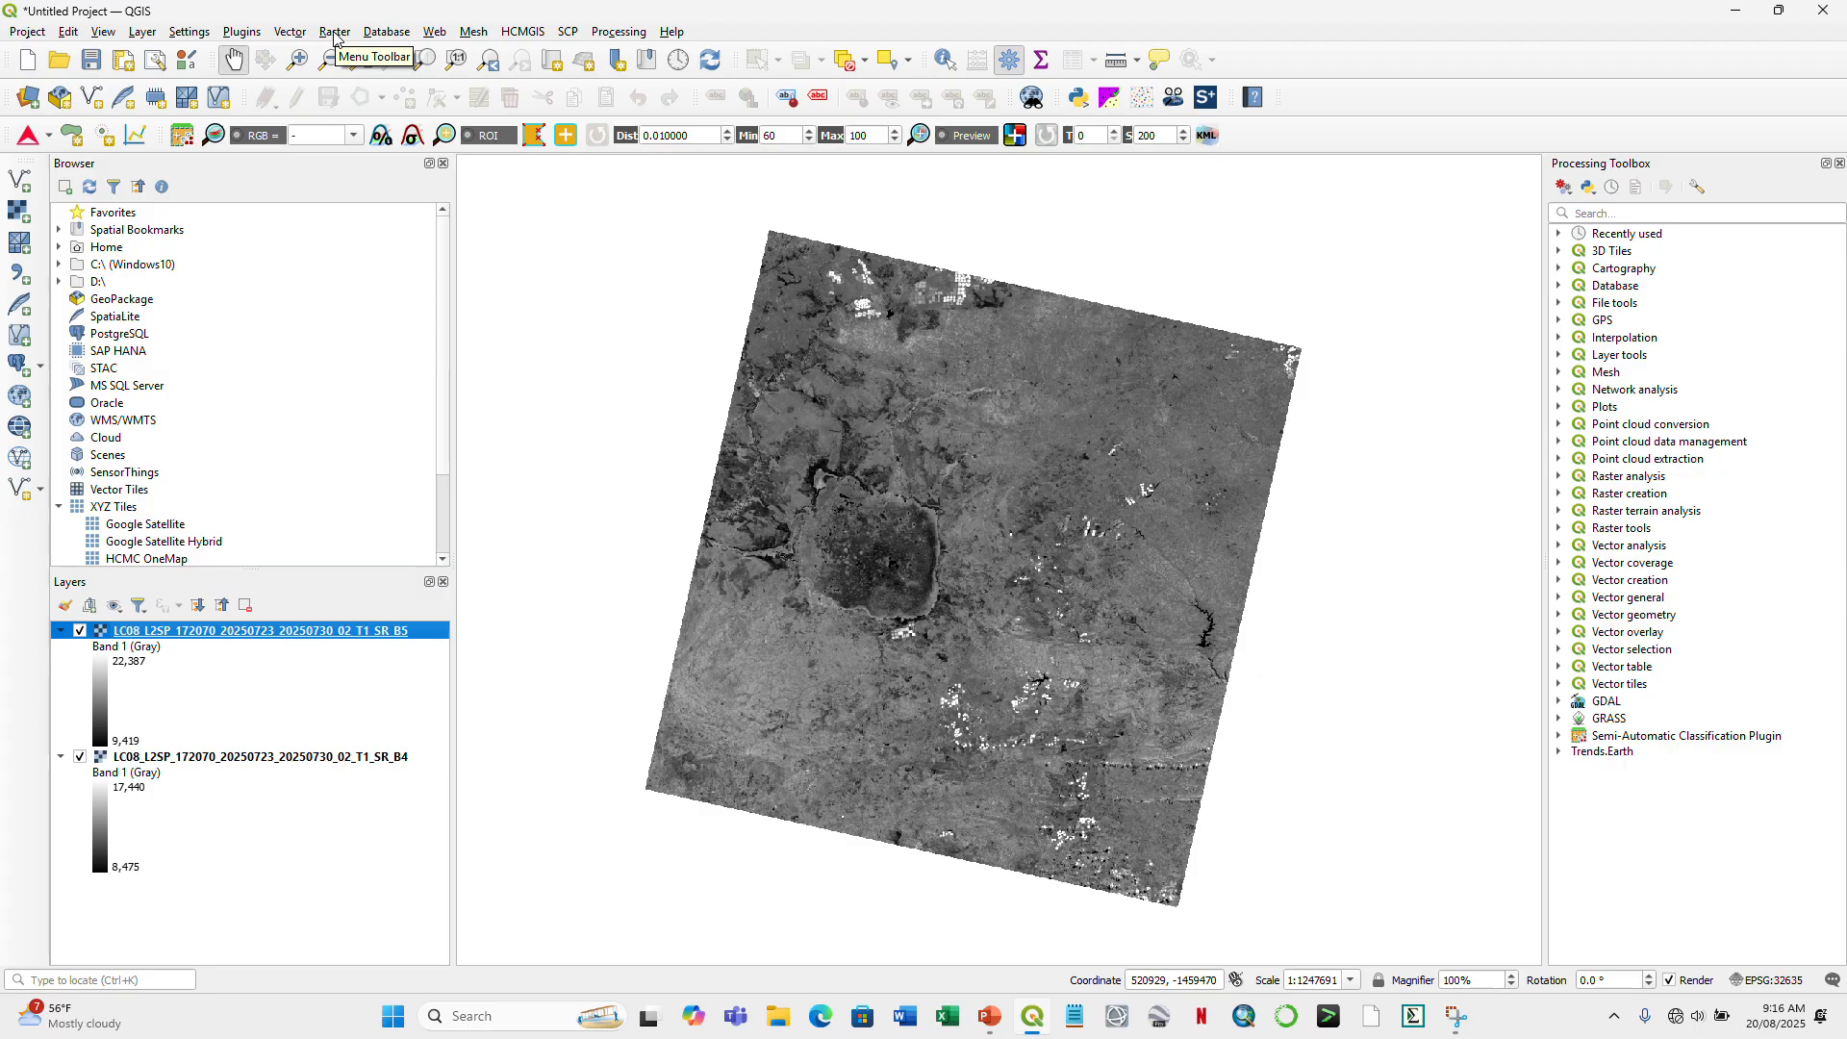
- Open the Raster Calculator and consult the NDVI formula on the PowerPoint slide before returning to QGIS
left_click(335, 34)
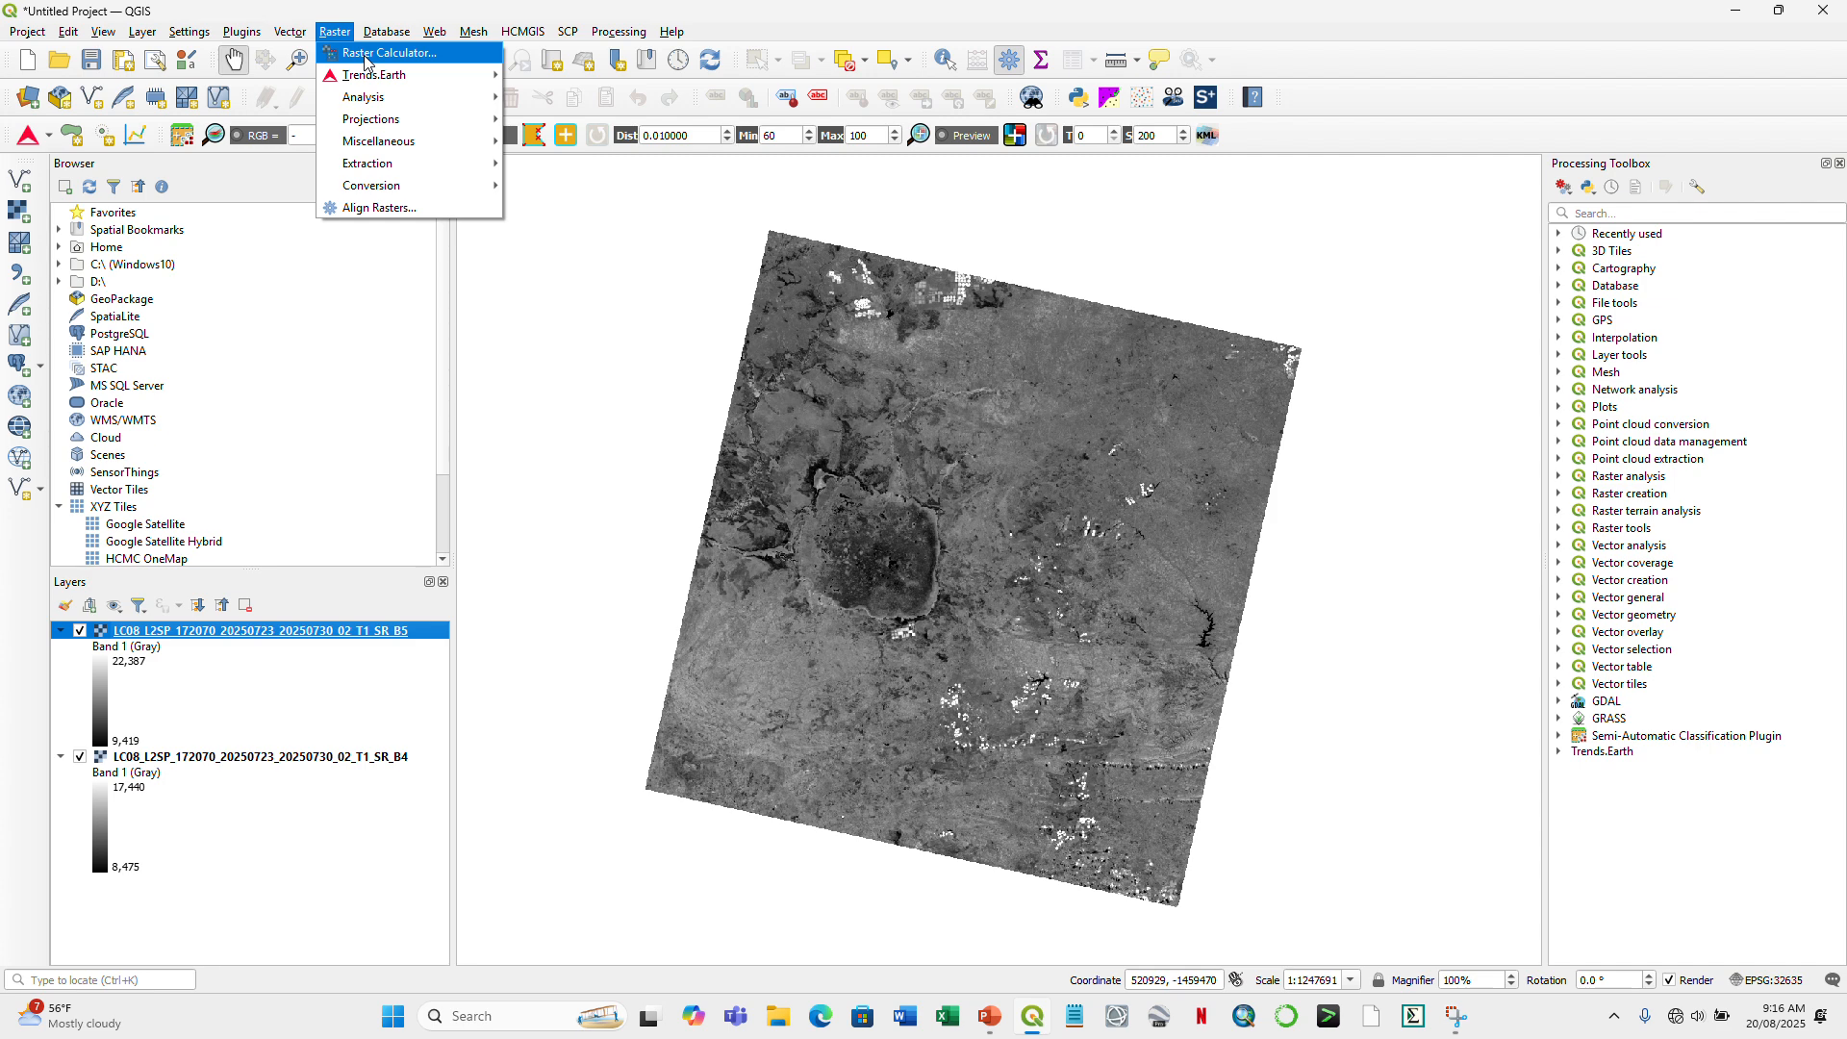
left_click(366, 56)
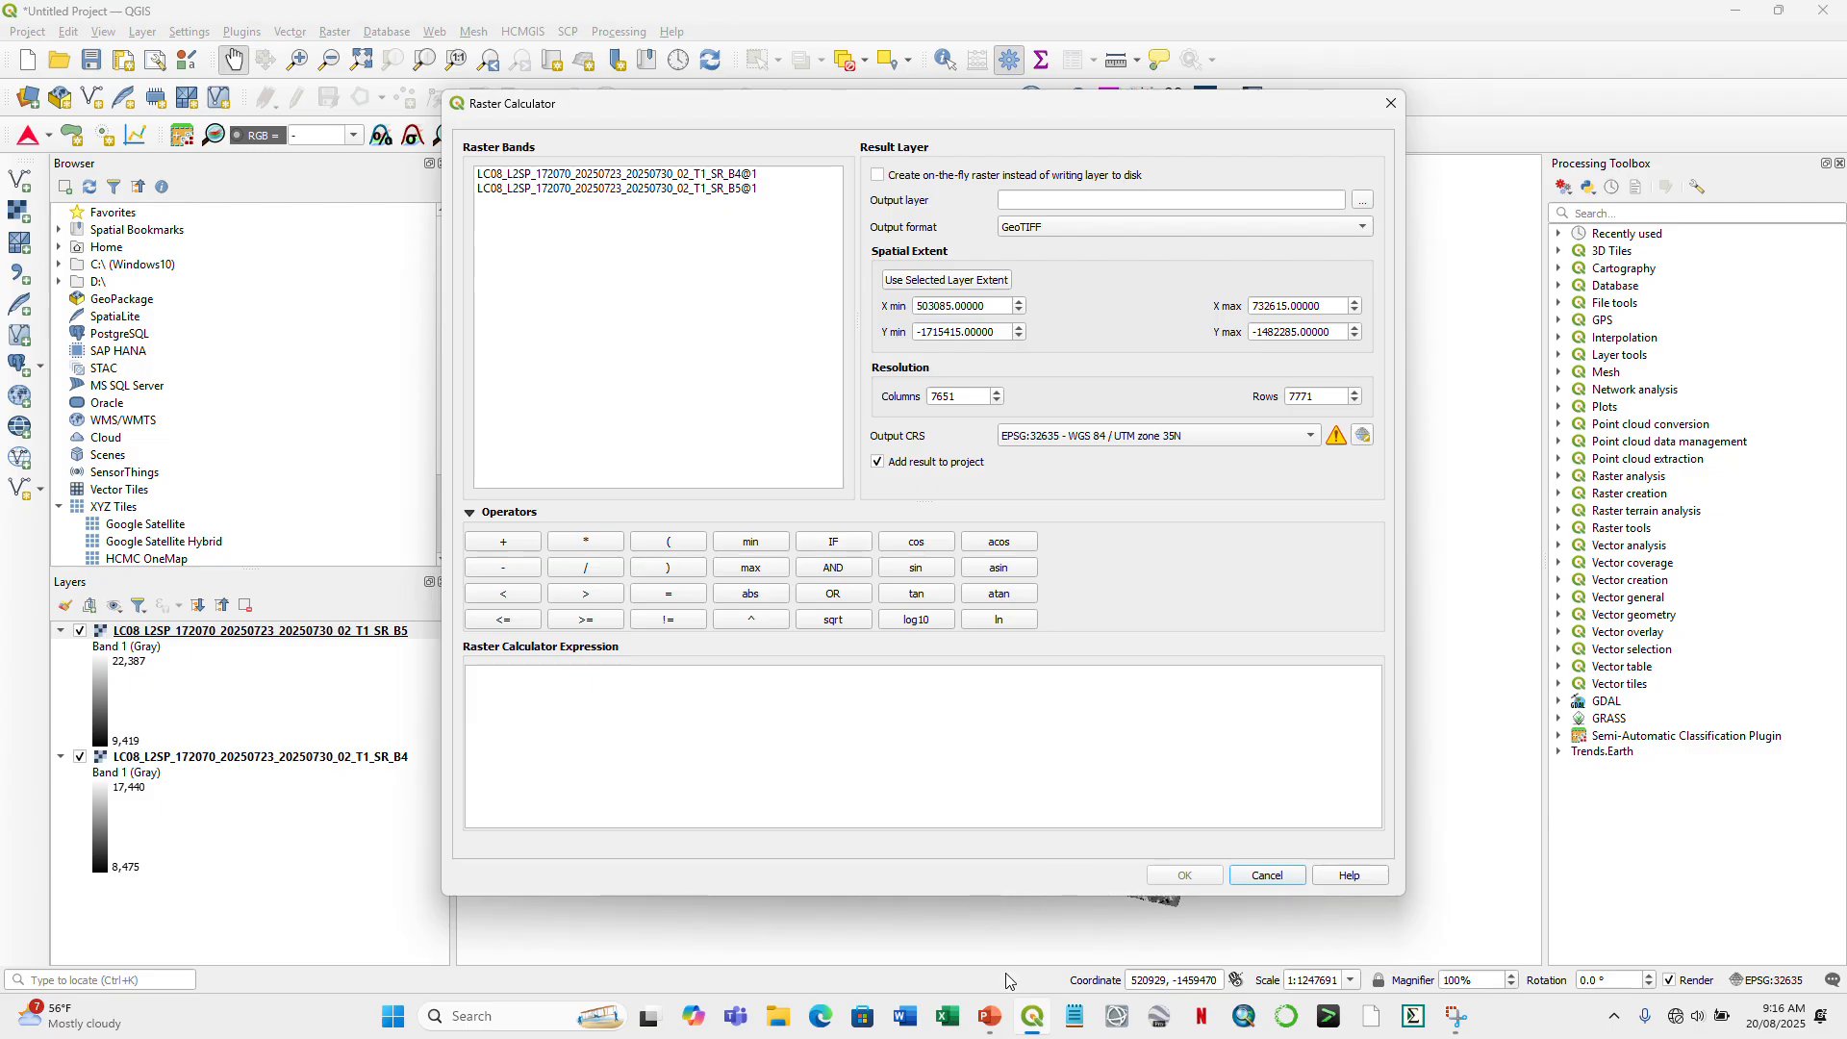
left_click(991, 1026)
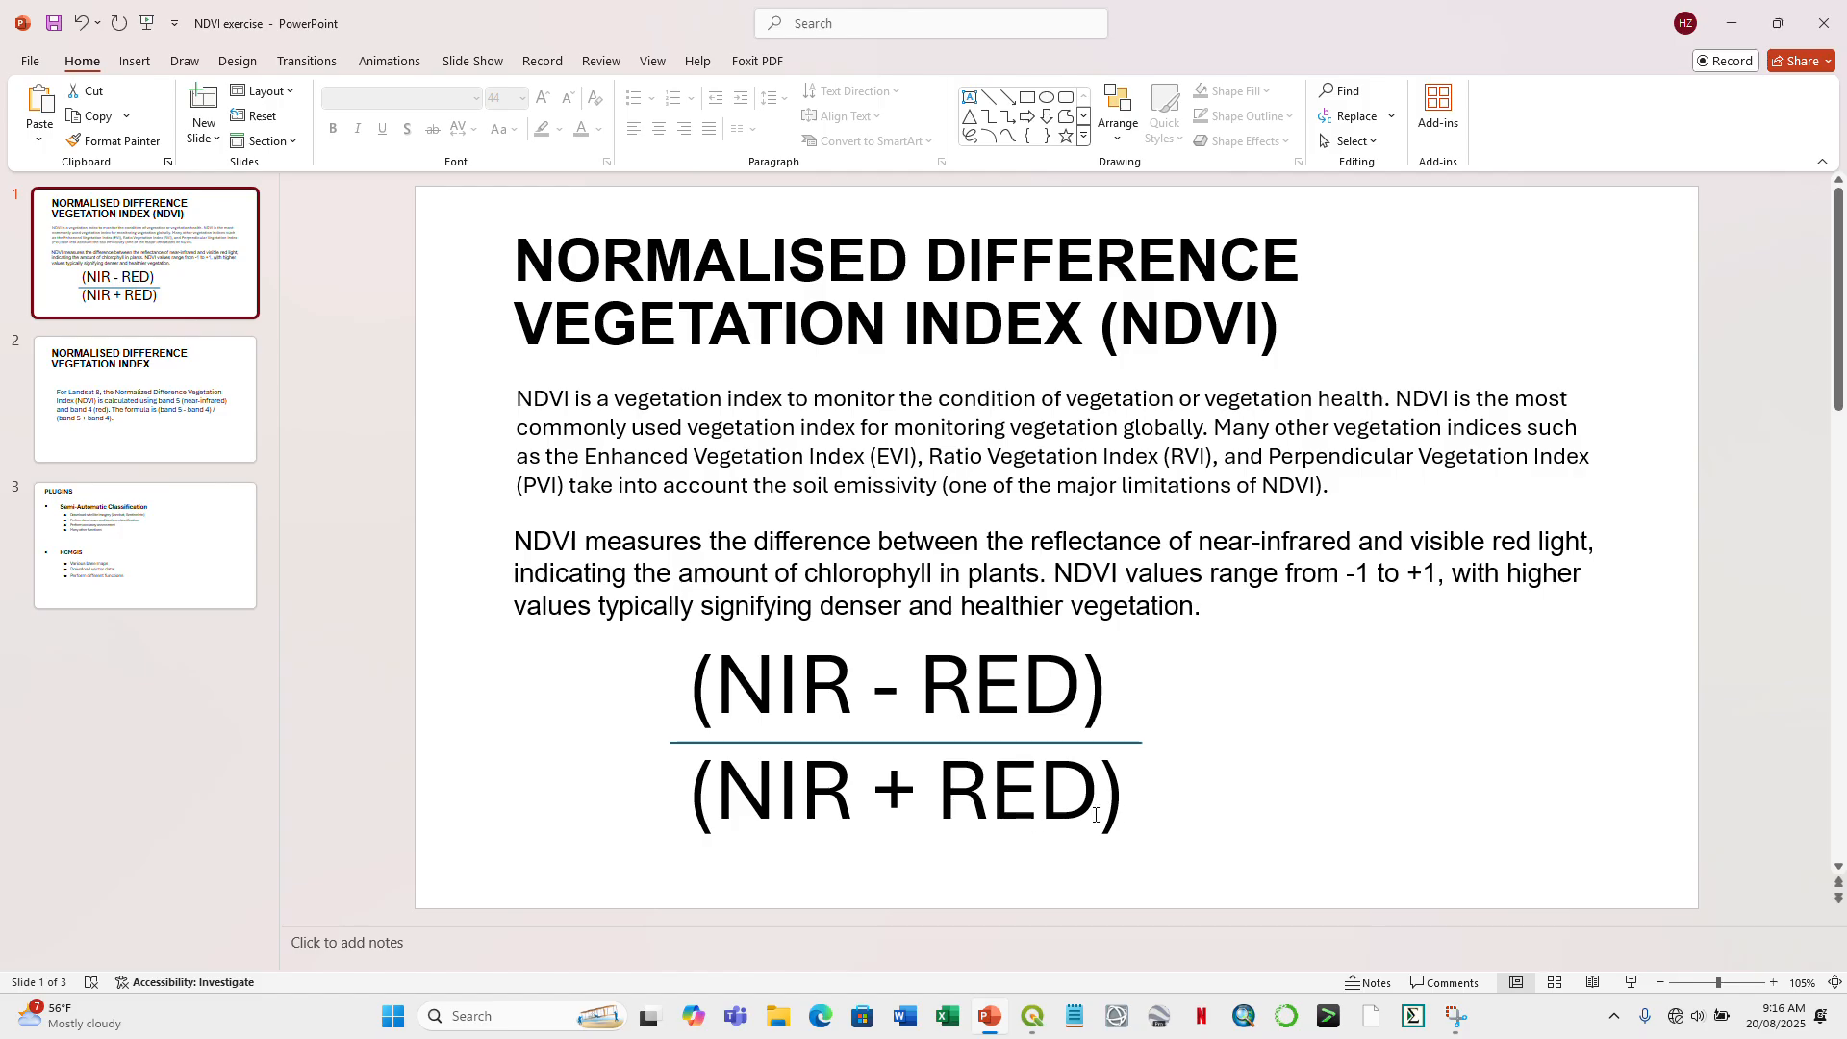
left_click(1034, 1015)
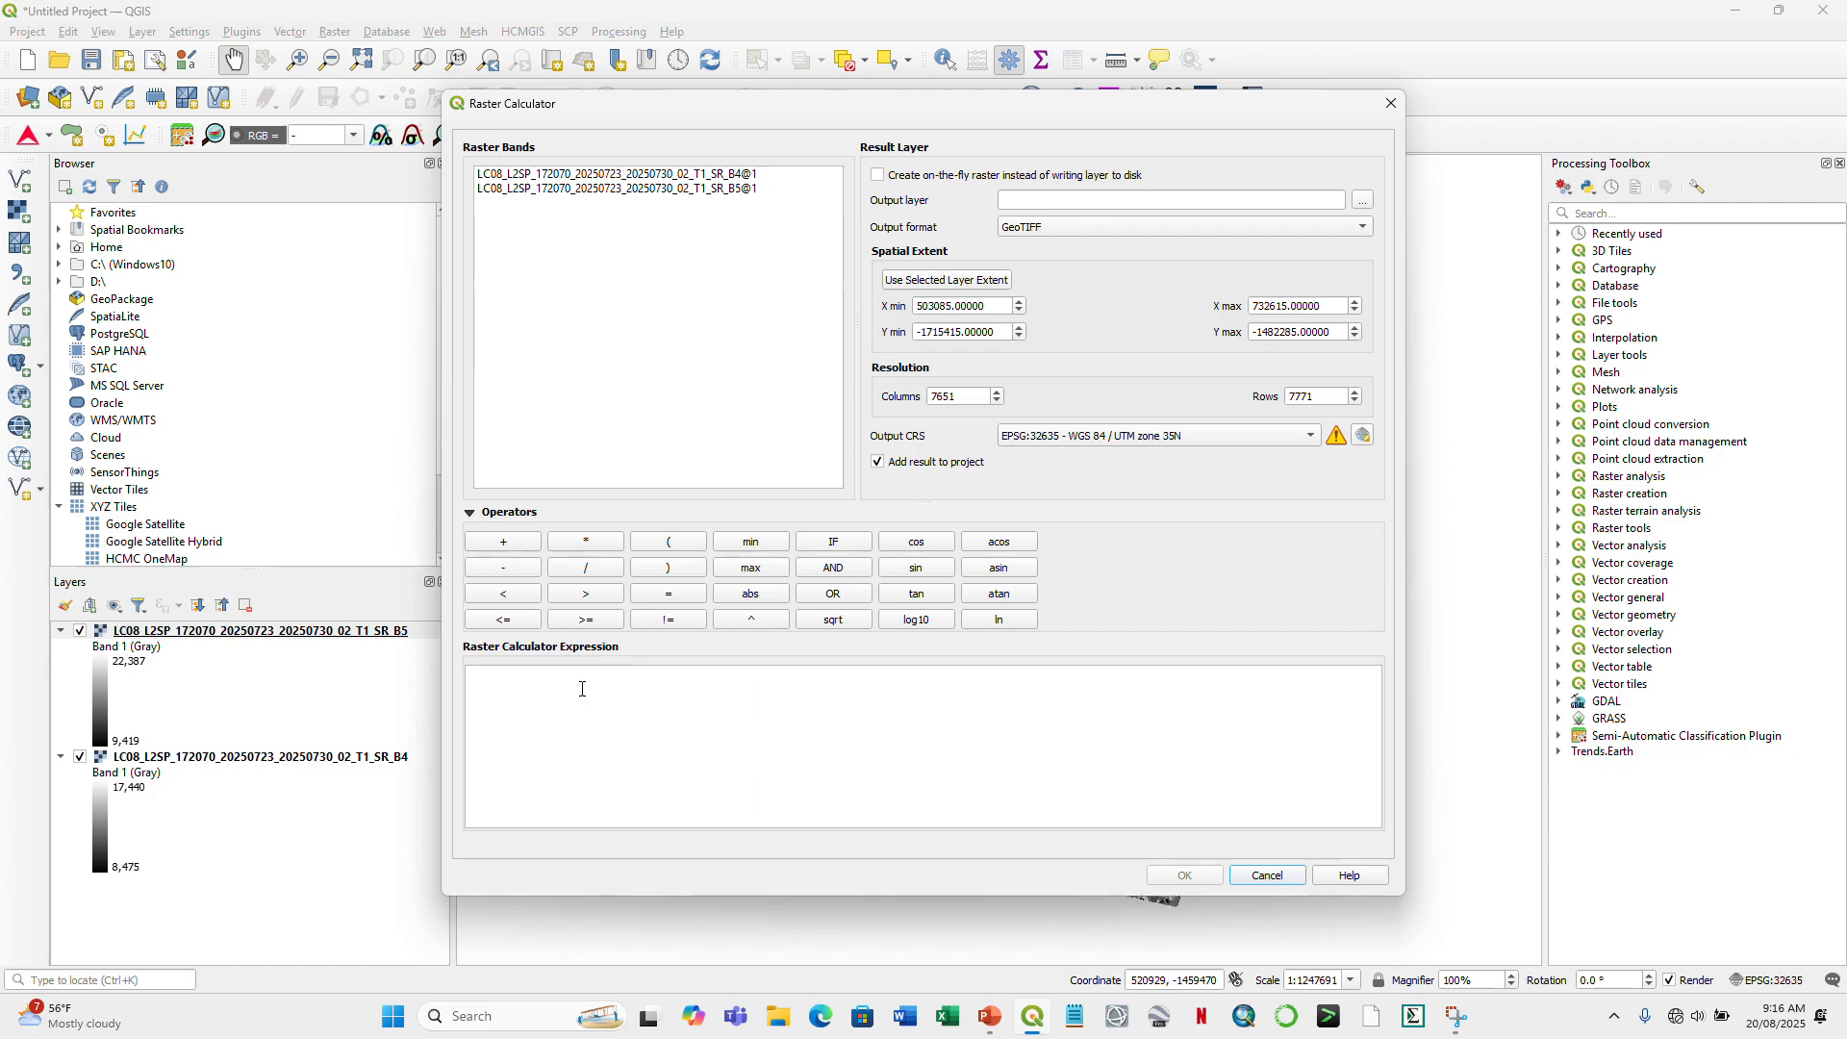
- Build the NDVI numerator as band SR_B5@1 minus SR_B4@1 in parentheses, followed by a division sign and an opening parenthesis
left_click(505, 691)
left_click(669, 542)
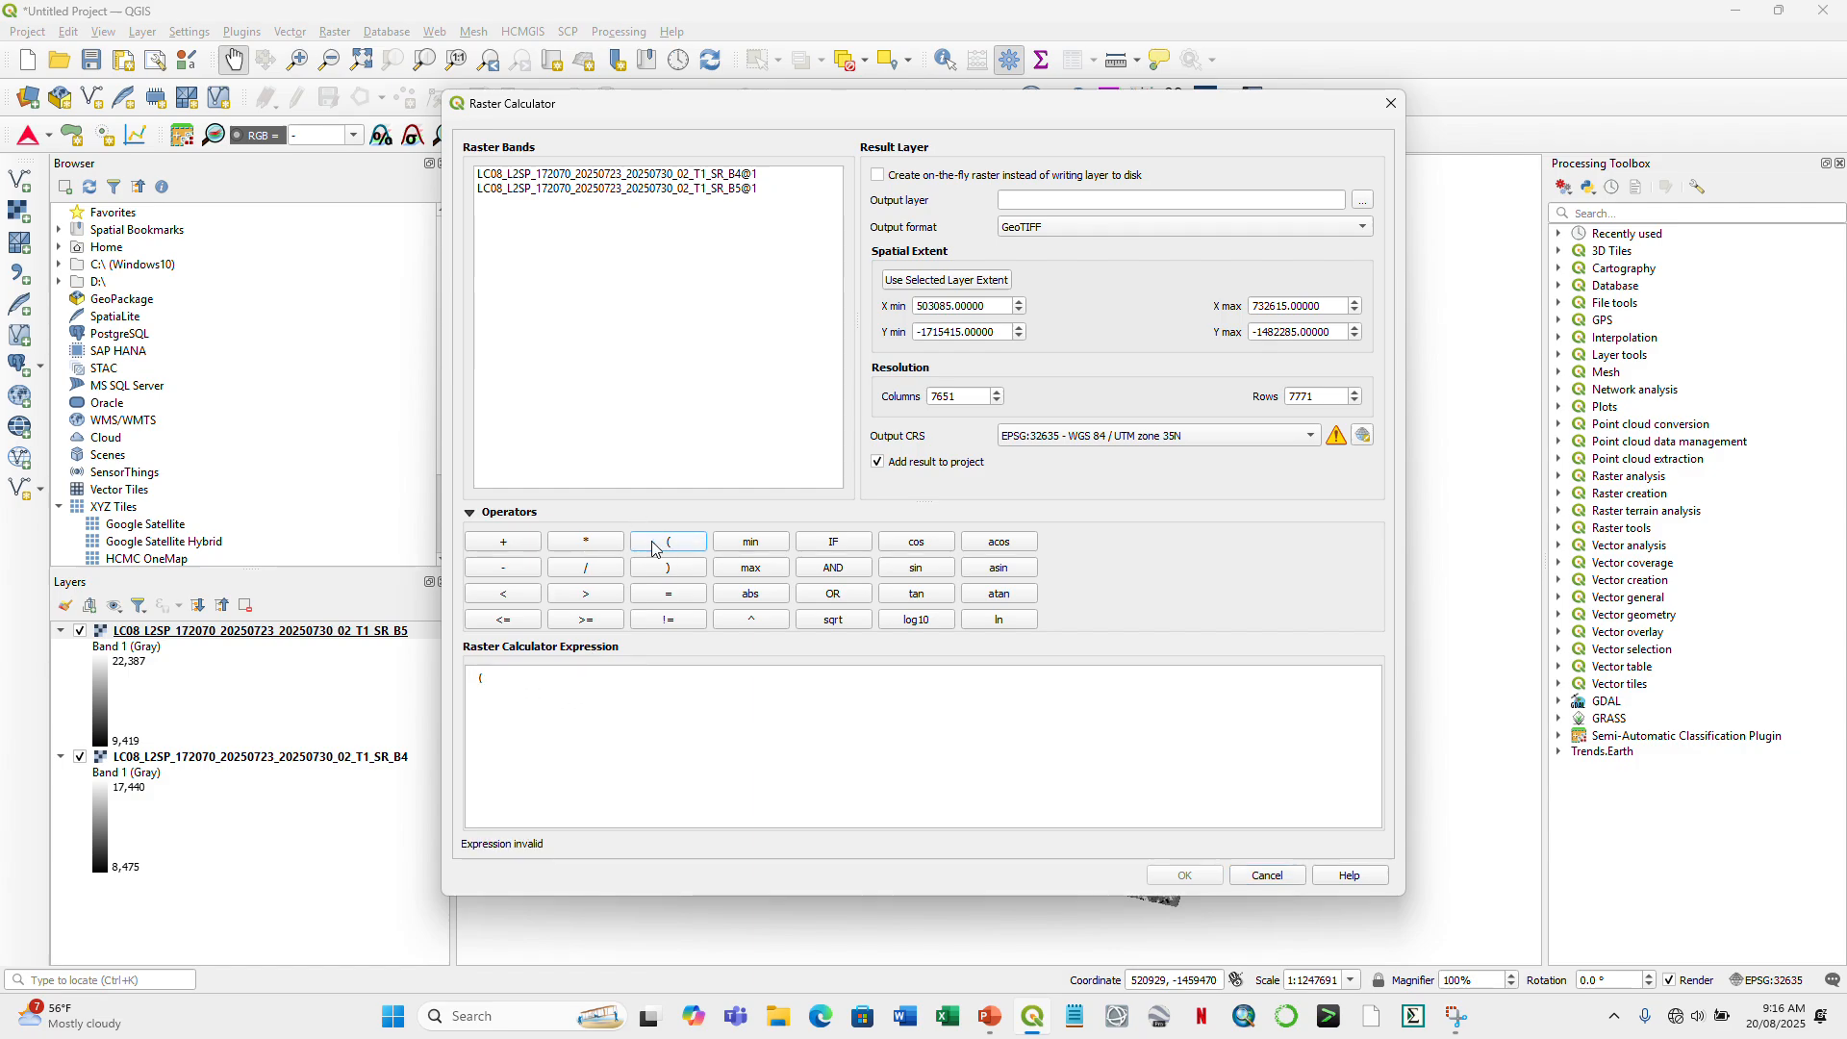
double_click(721, 190)
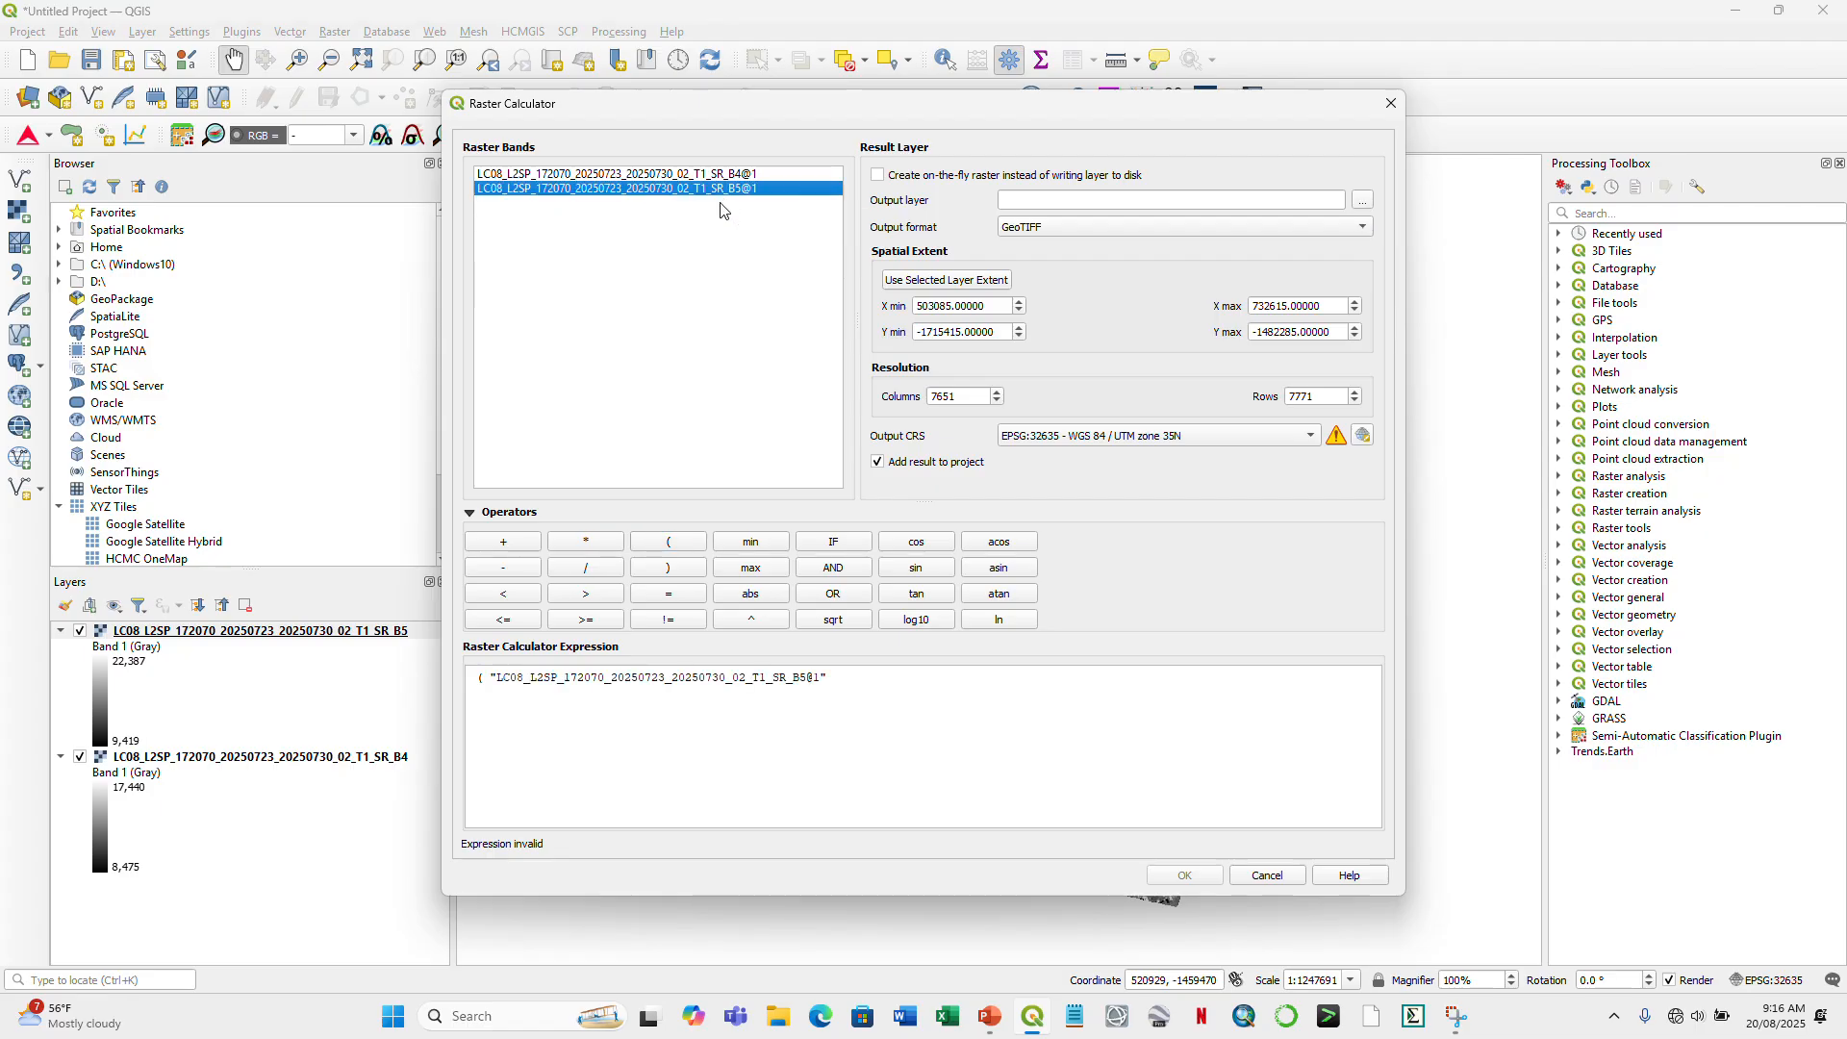
left_click(842, 687)
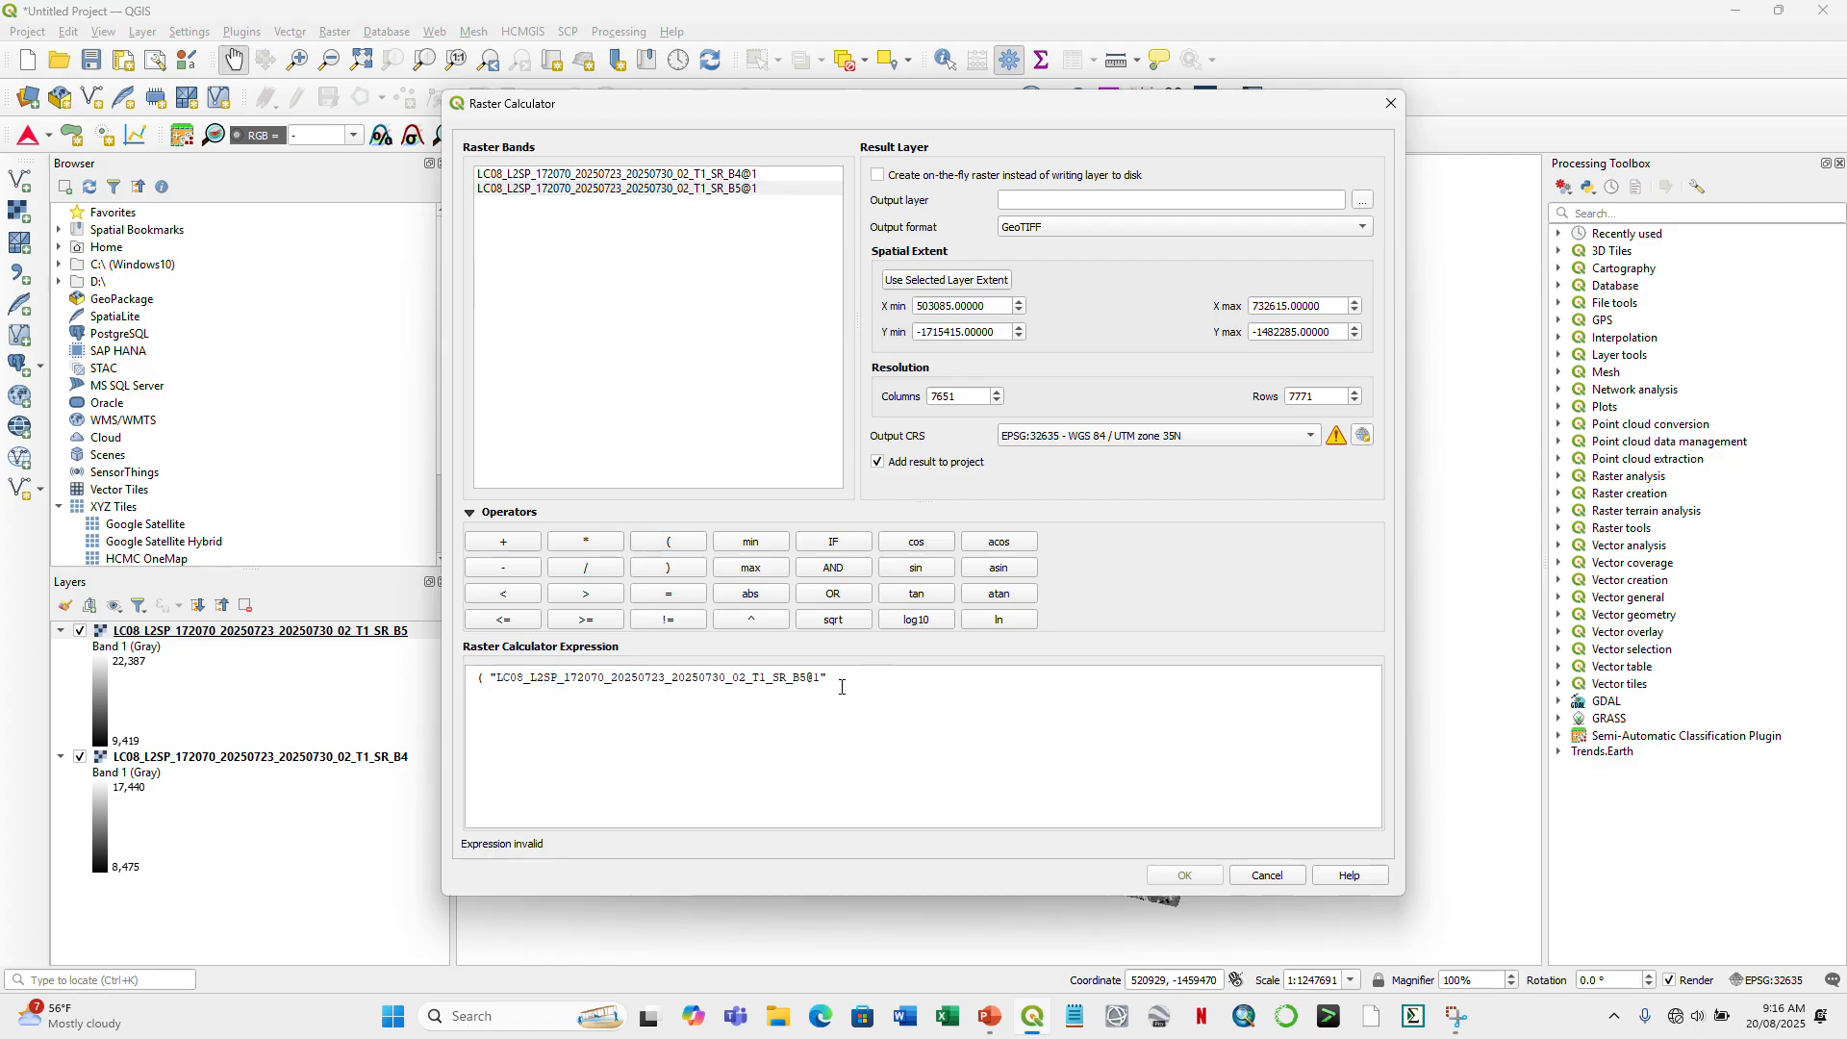
left_click(515, 576)
double_click(673, 174)
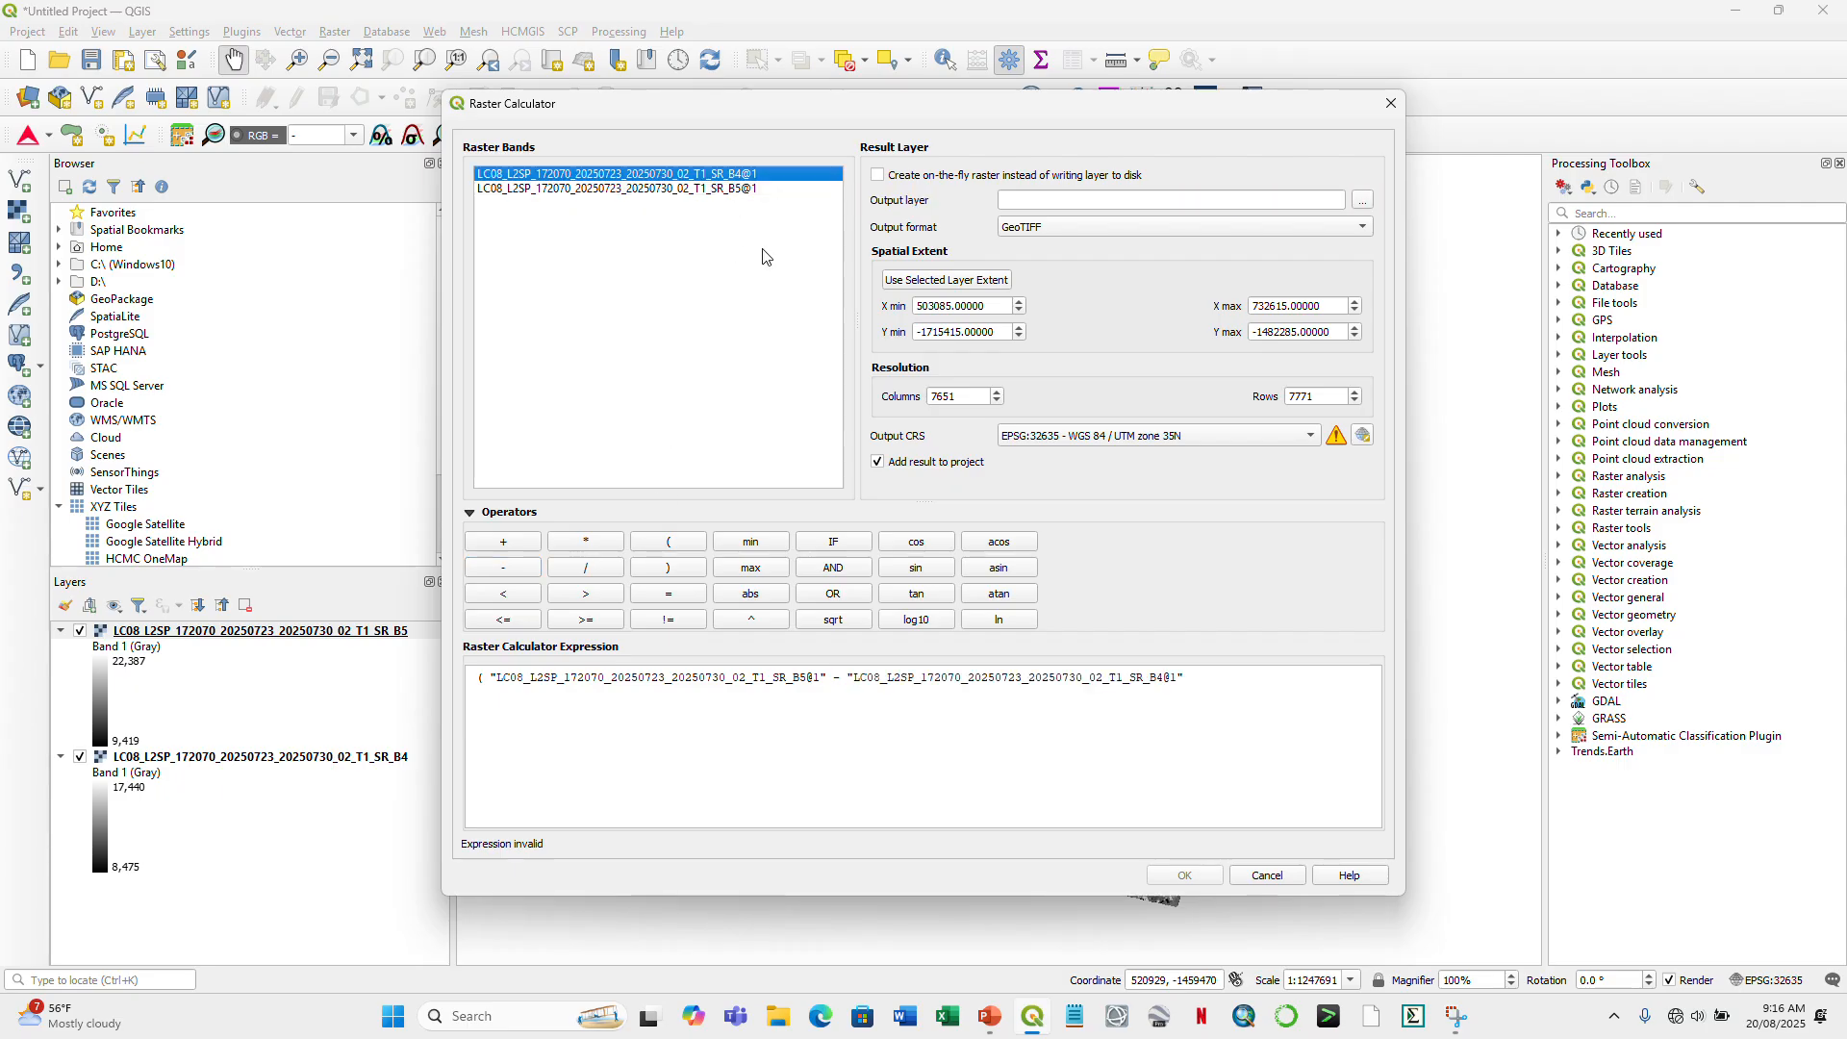
left_click(1192, 681)
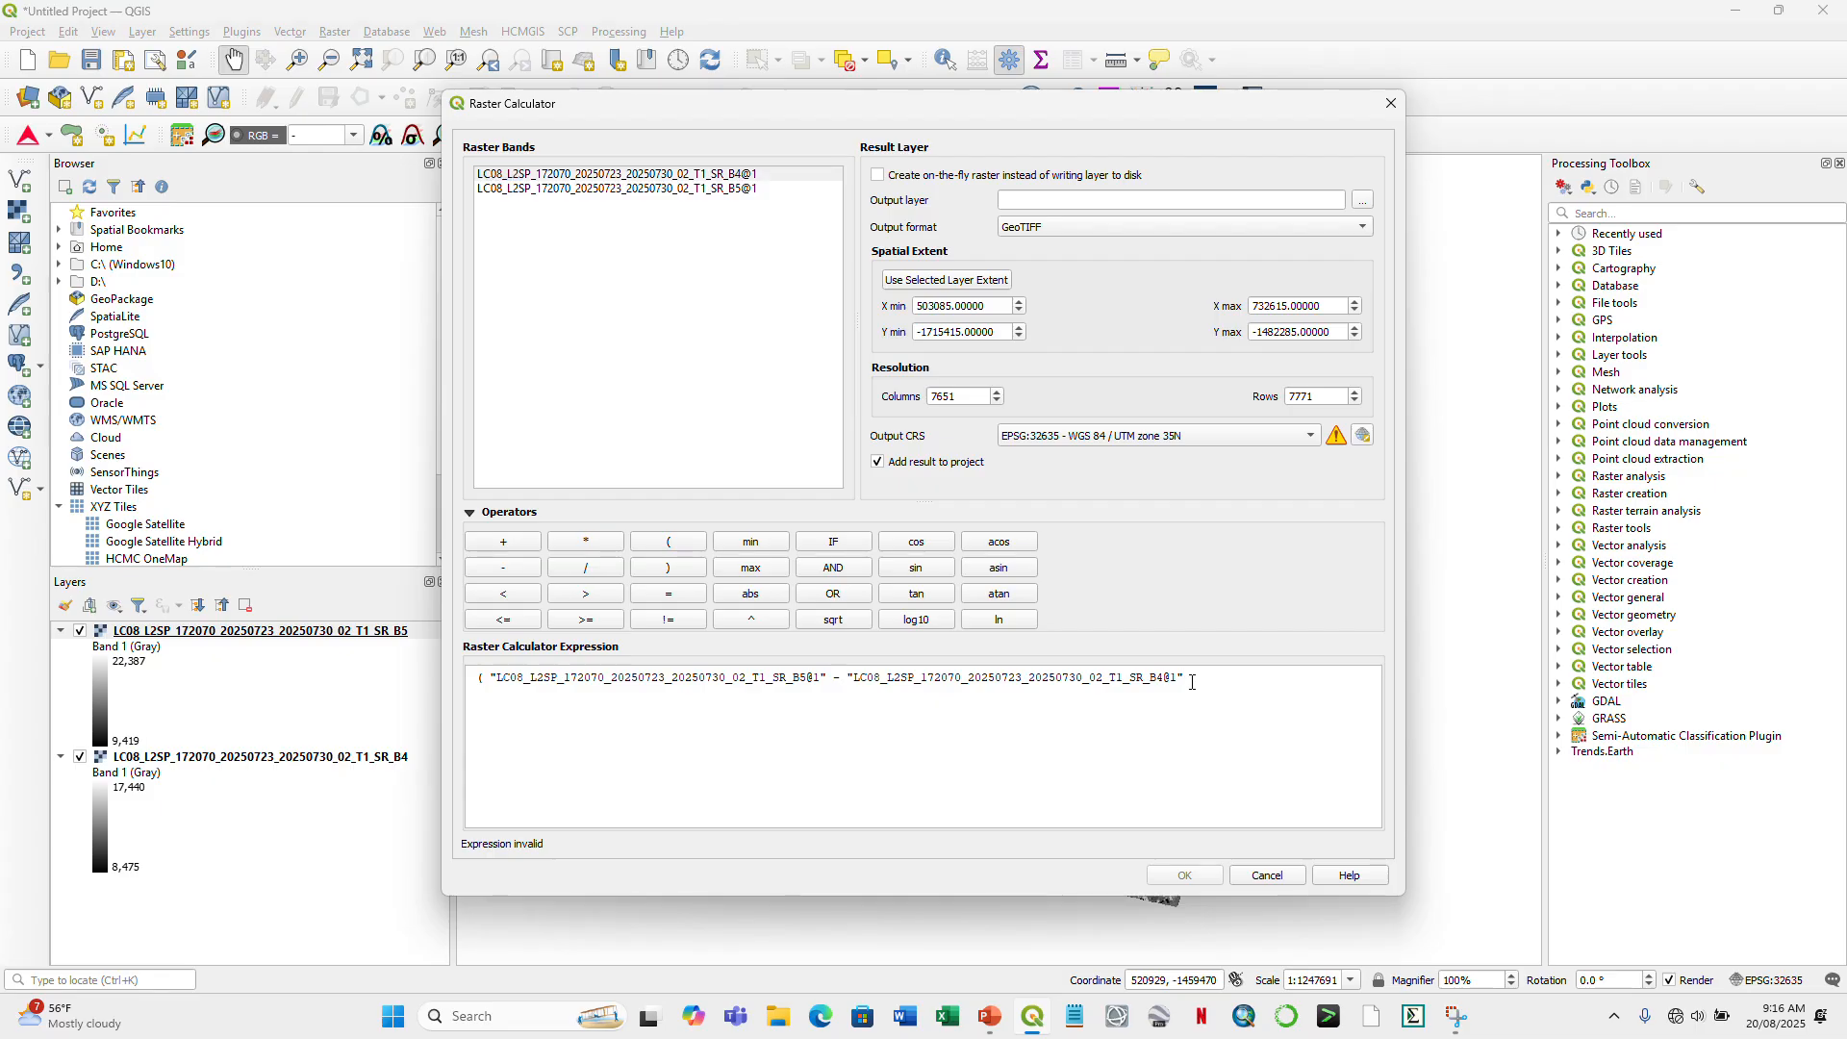
type(")/(")
- Complete the NDVI denominator as band SR_B5@1 plus SR_B4@1 and close the parenthesis
double_click(730, 190)
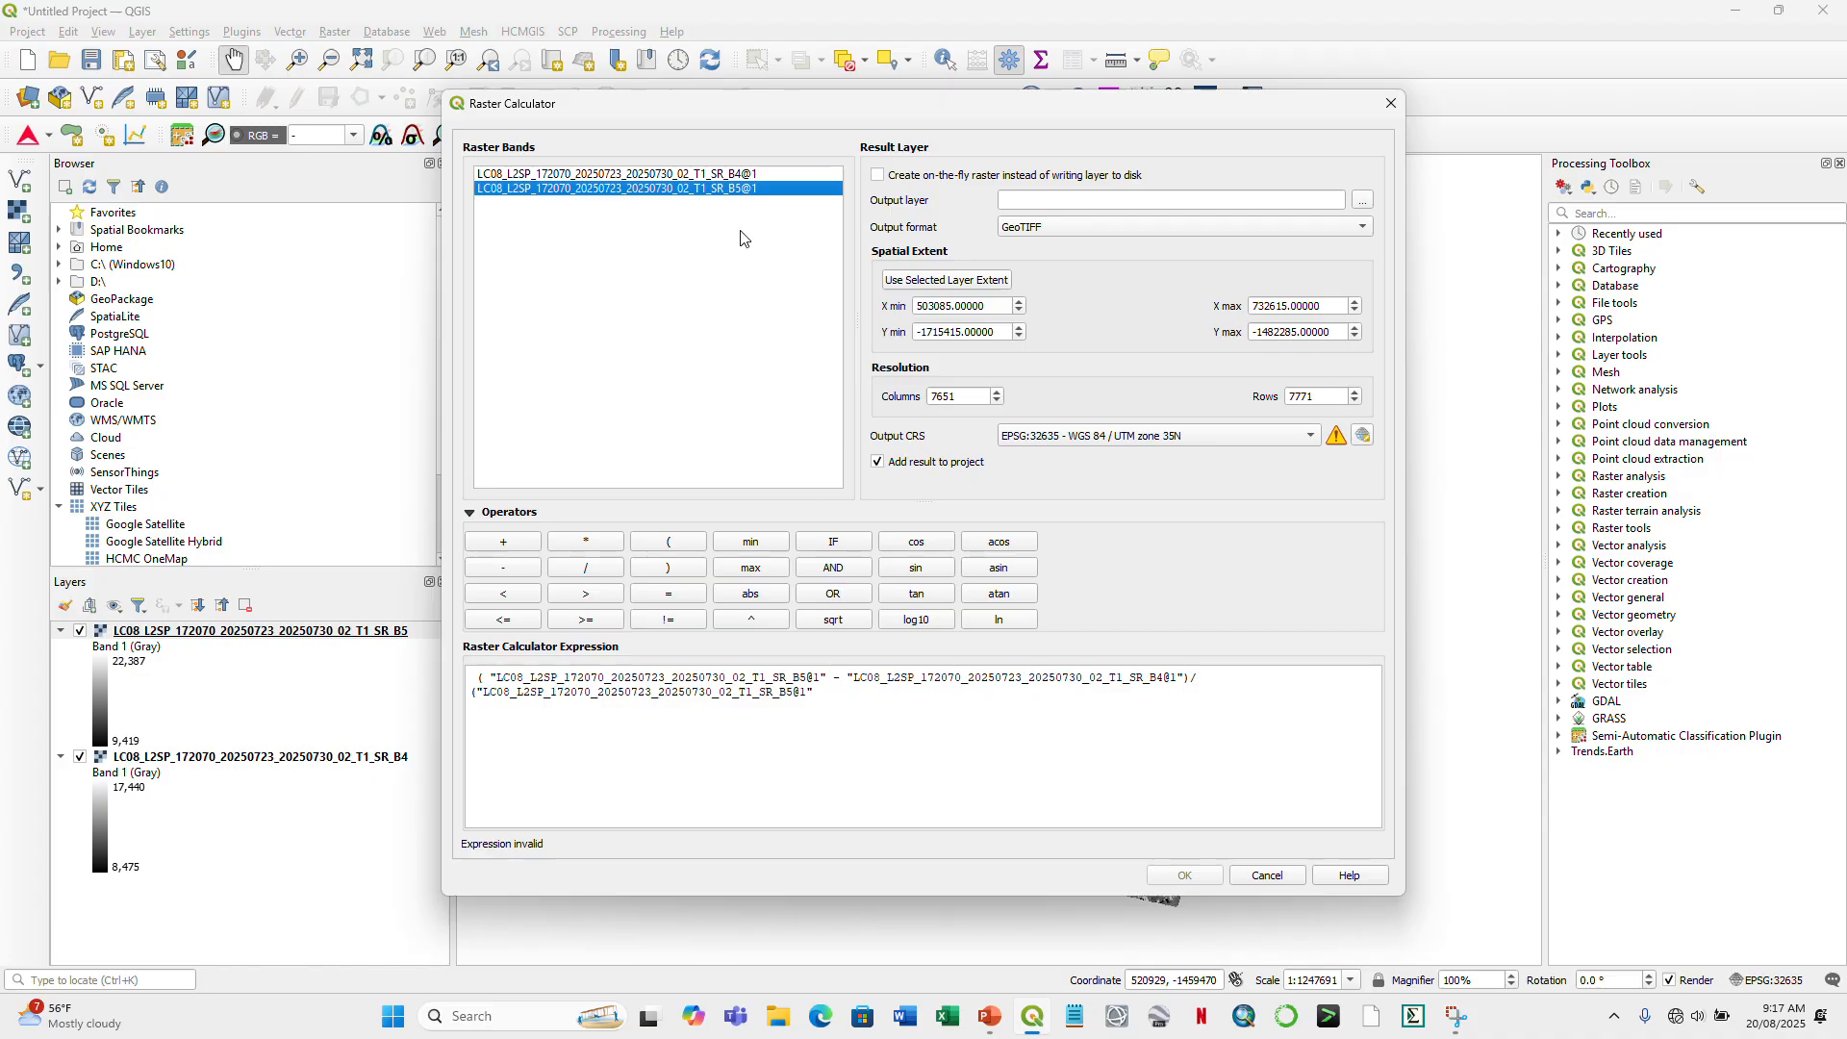
left_click(824, 698)
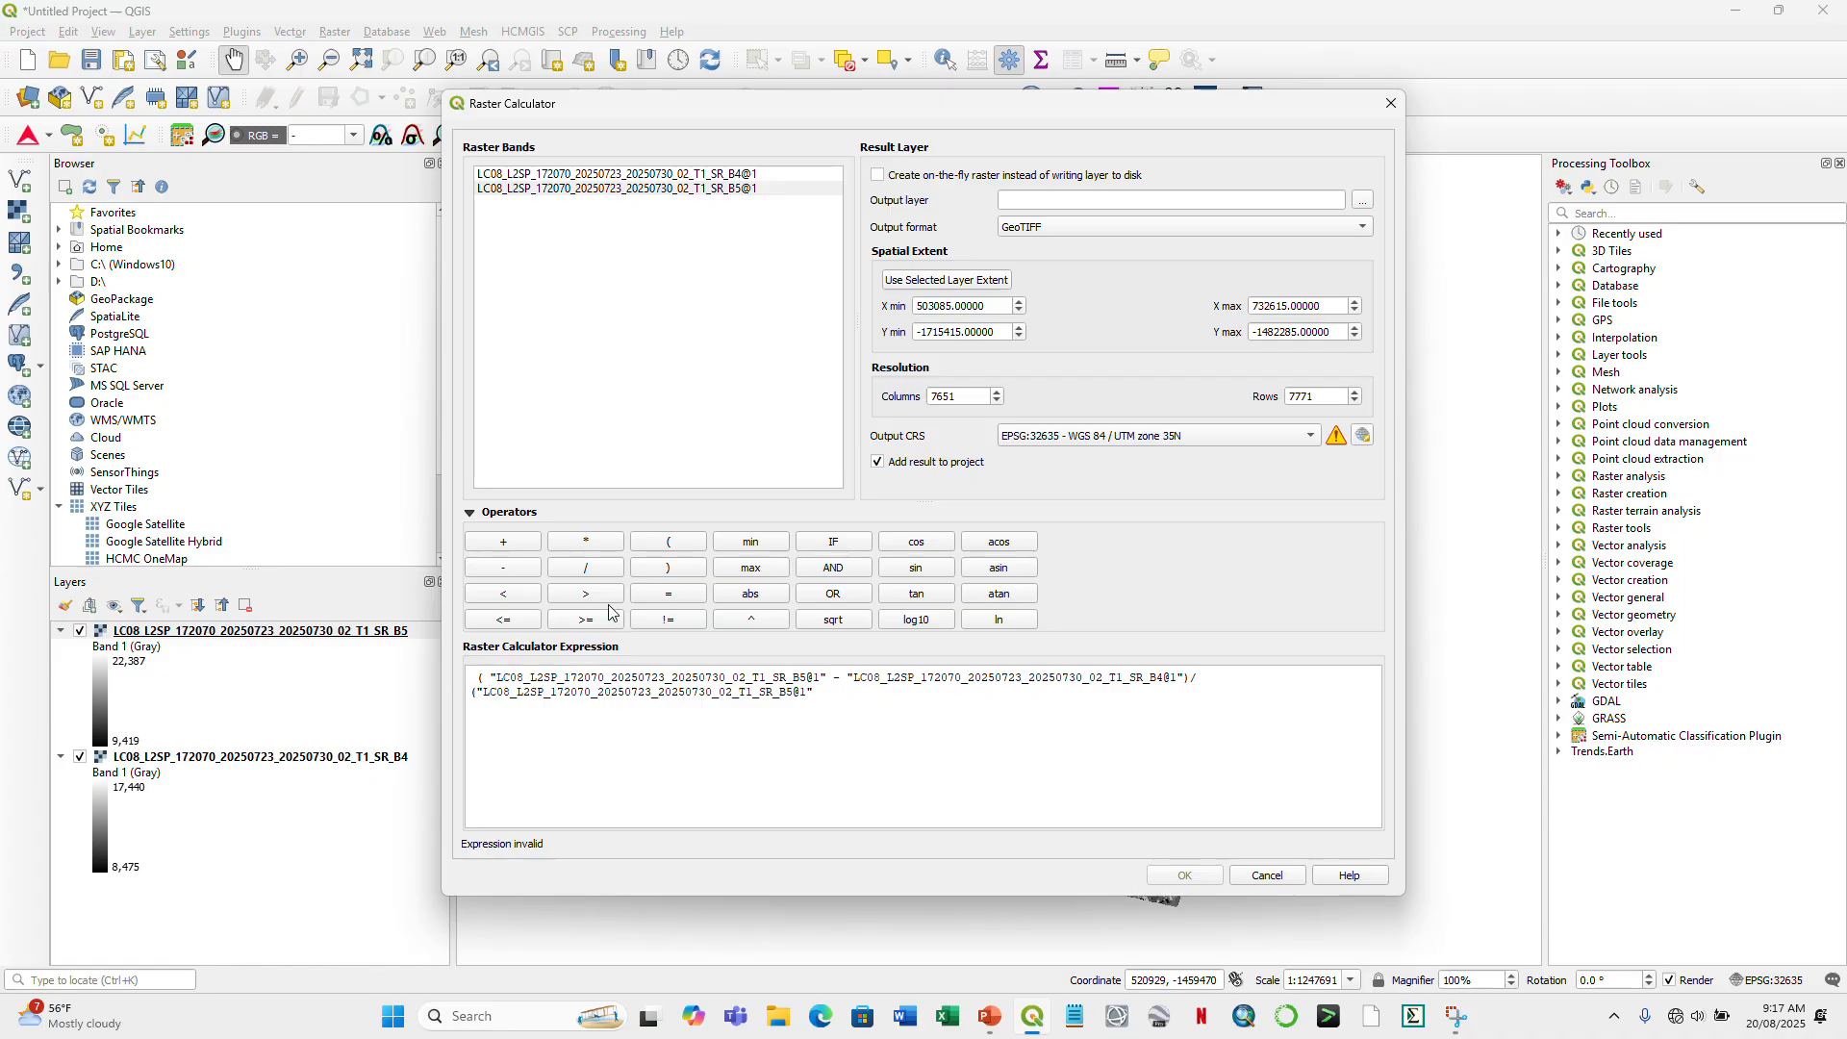
left_click(518, 547)
left_click(685, 550)
left_click(855, 701)
double_click(713, 176)
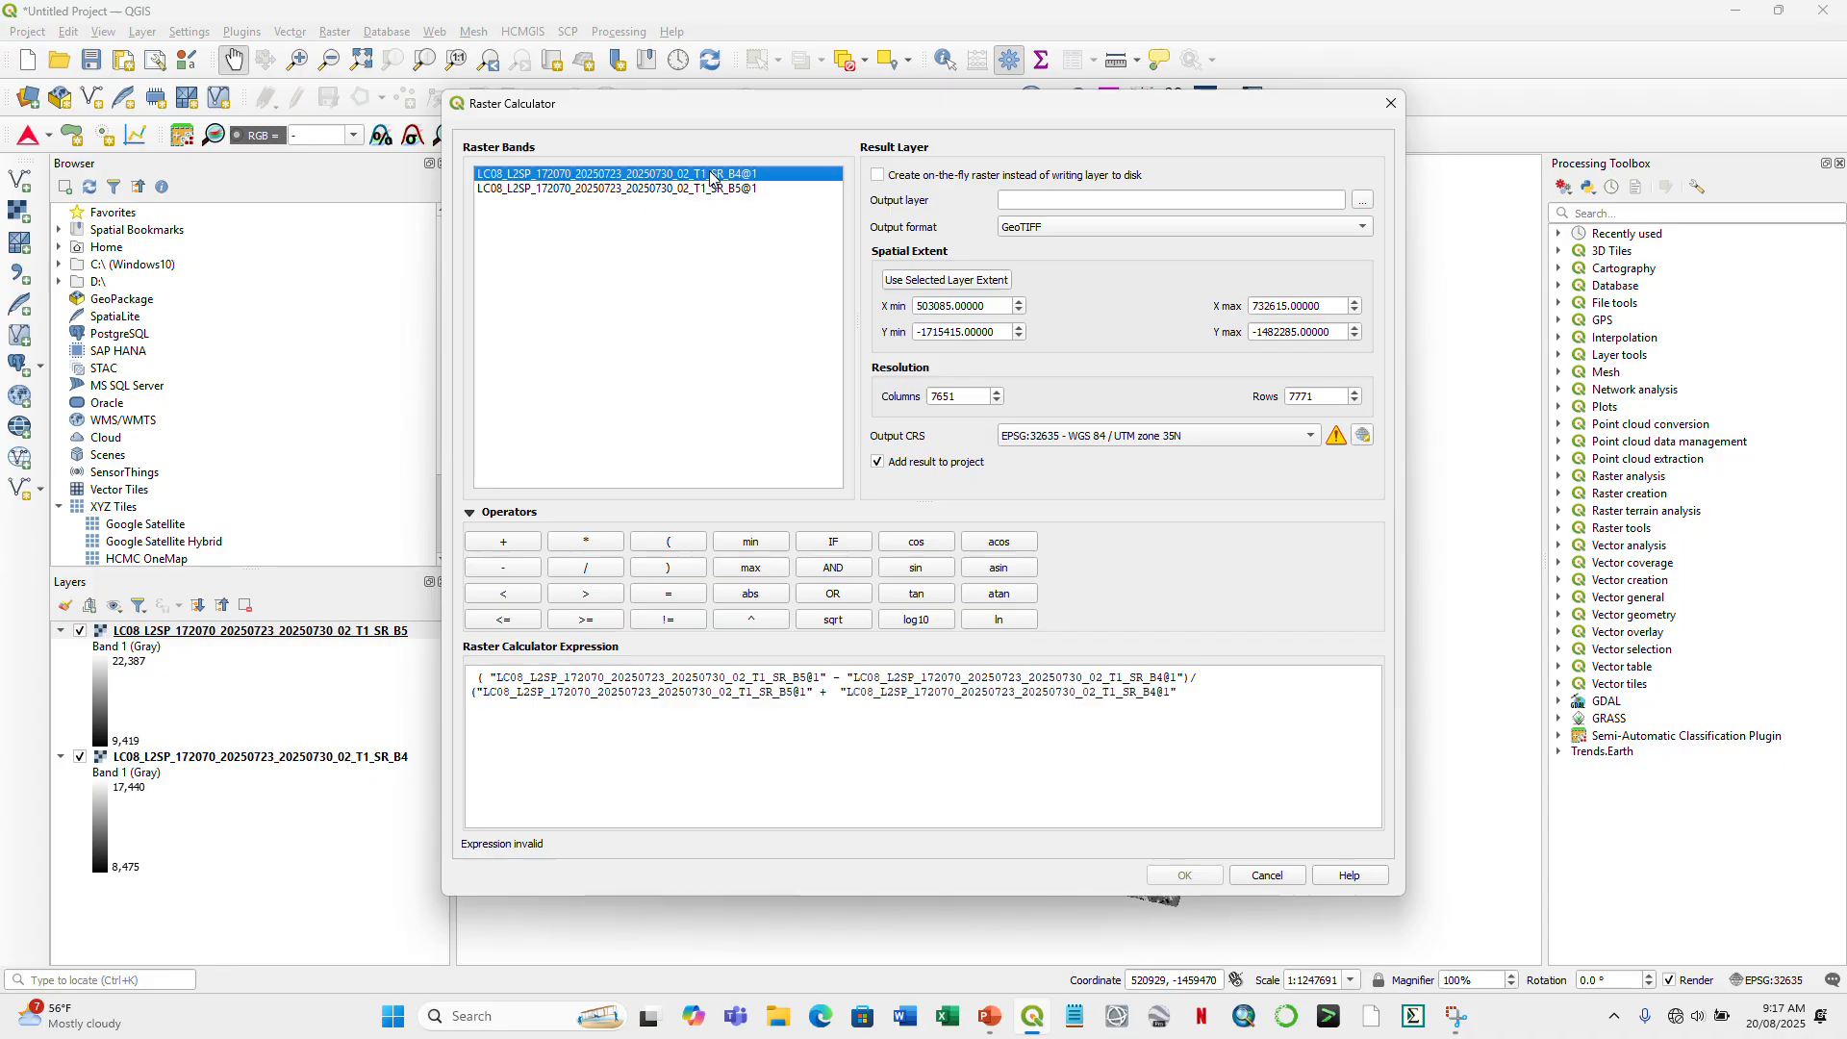
left_click(1175, 692)
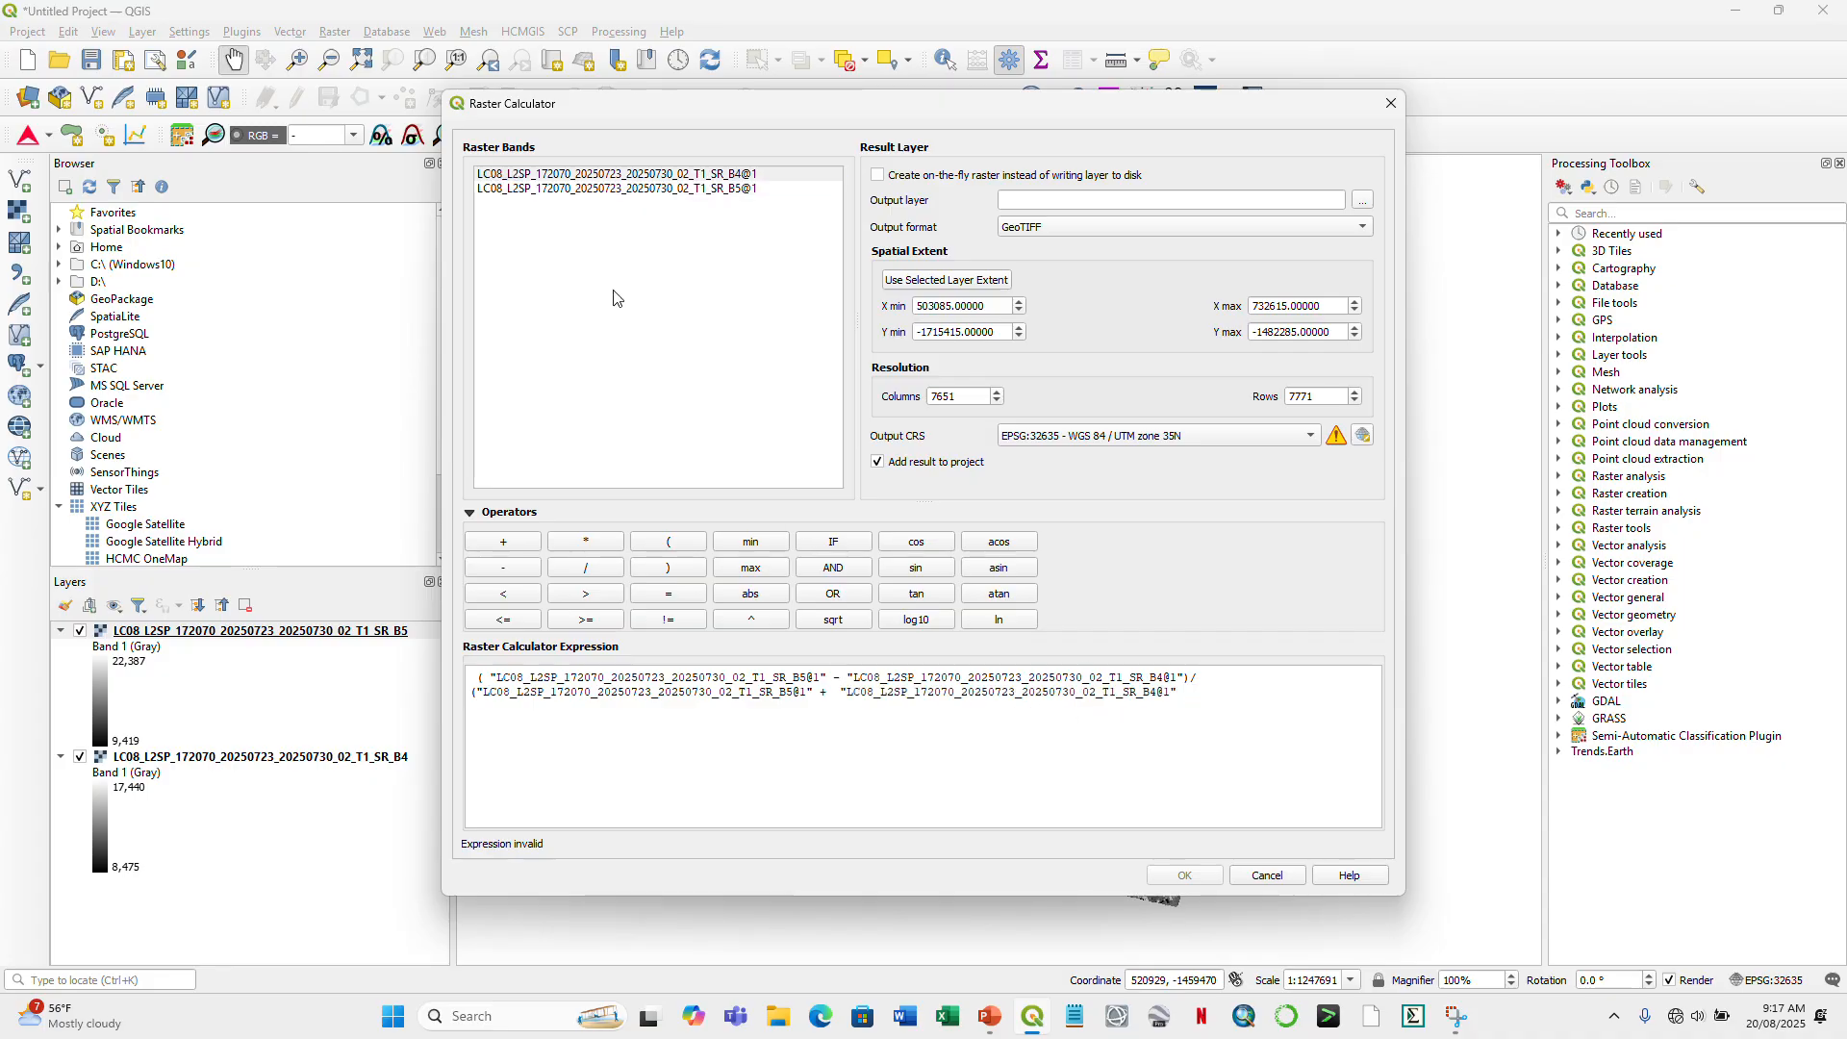
left_click(678, 573)
- Set the output layer to NDVI_MU_class in the NDVI_exercise folder and run the raster calculation
left_click(1366, 202)
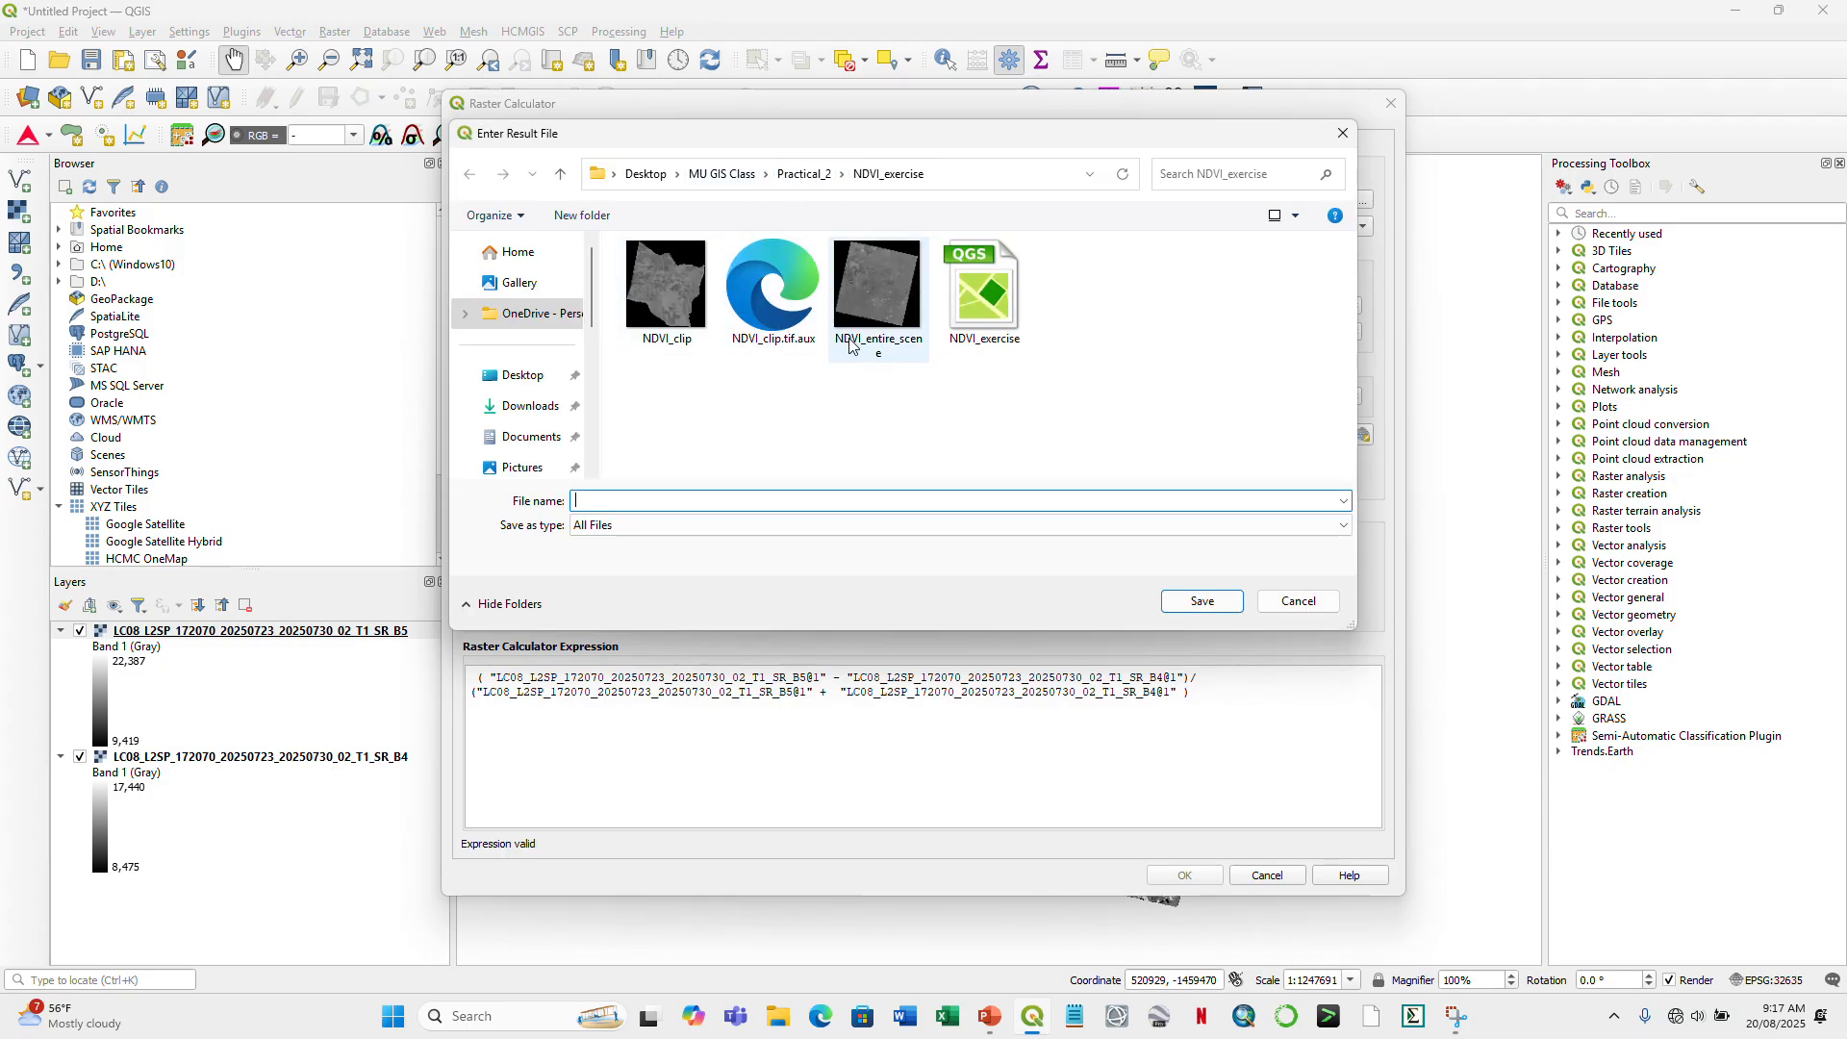
left_click(880, 334)
double_click(692, 508)
left_click(677, 507)
key("BackSpace")
key("BackSpace")
key("BackSpace")
key("BackSpace")
key("BackSpace")
key("BackSpace")
key("BackSpace")
key("BackSpace")
key("BackSpace")
key("BackSpace")
key("BackSpace")
key("BackSpace")
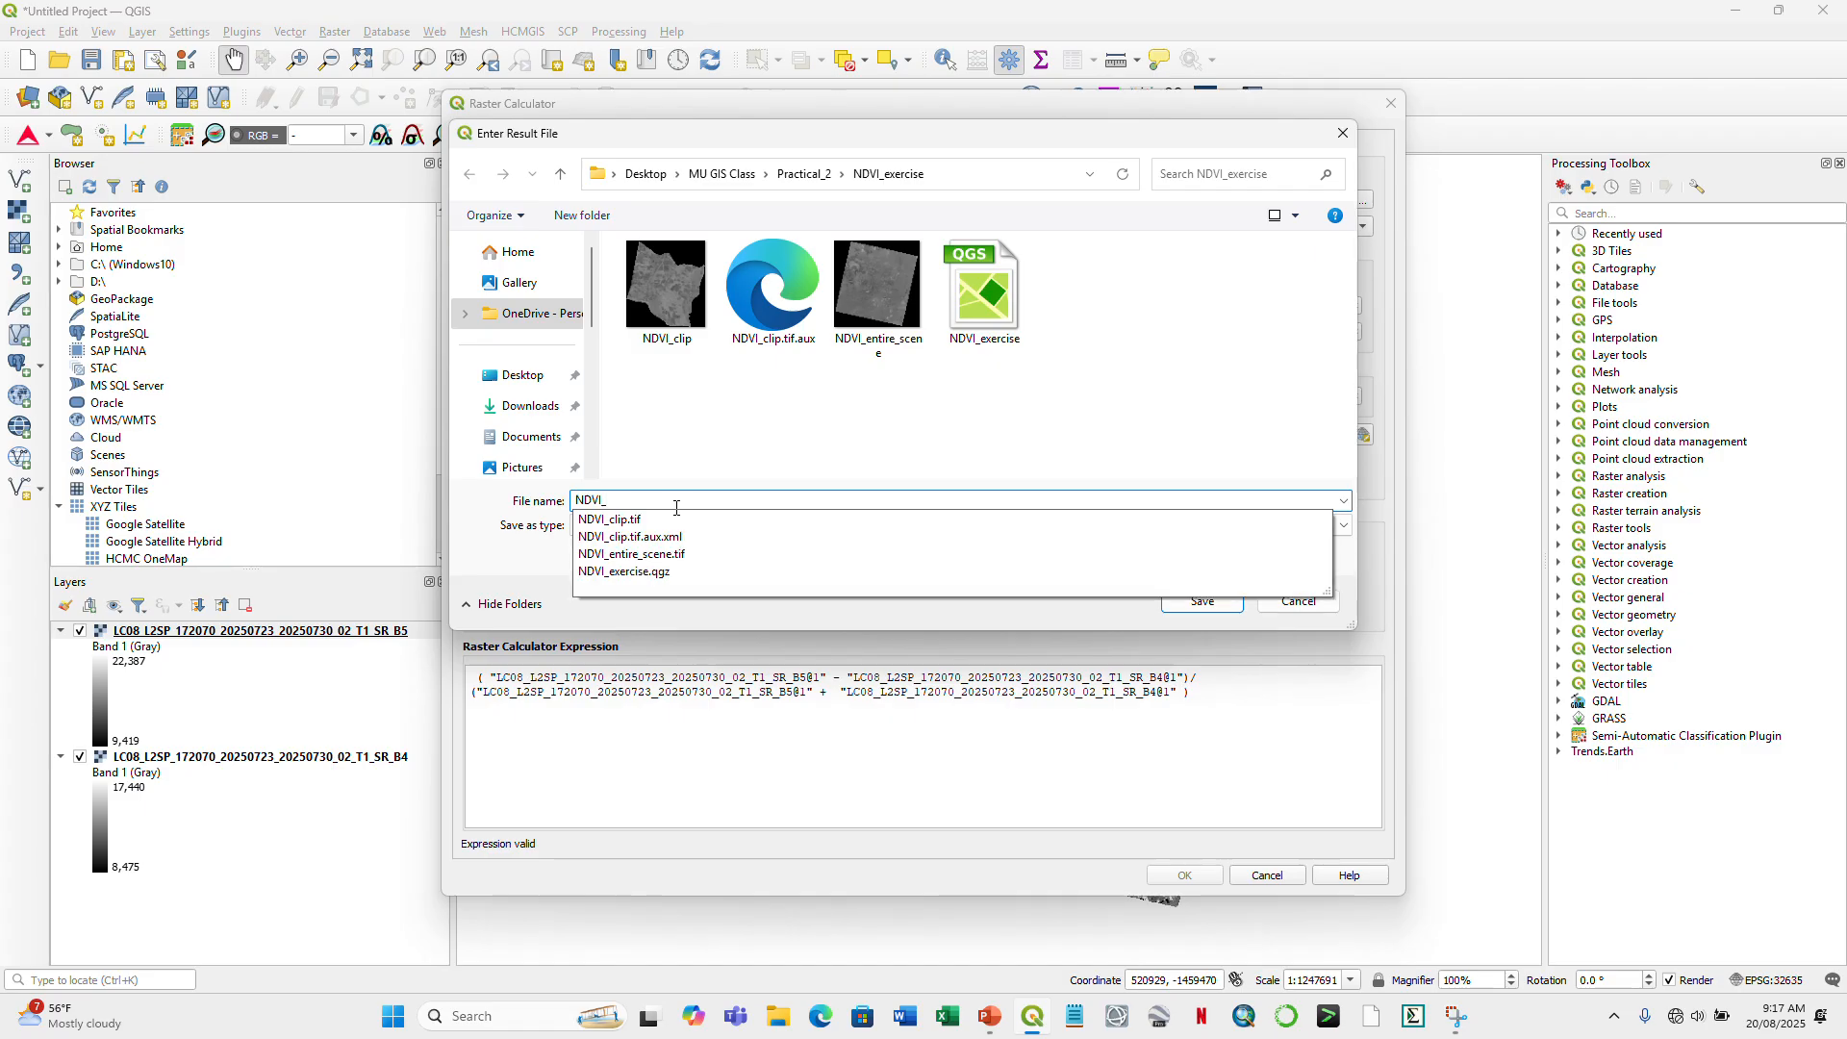
type("MU_c")
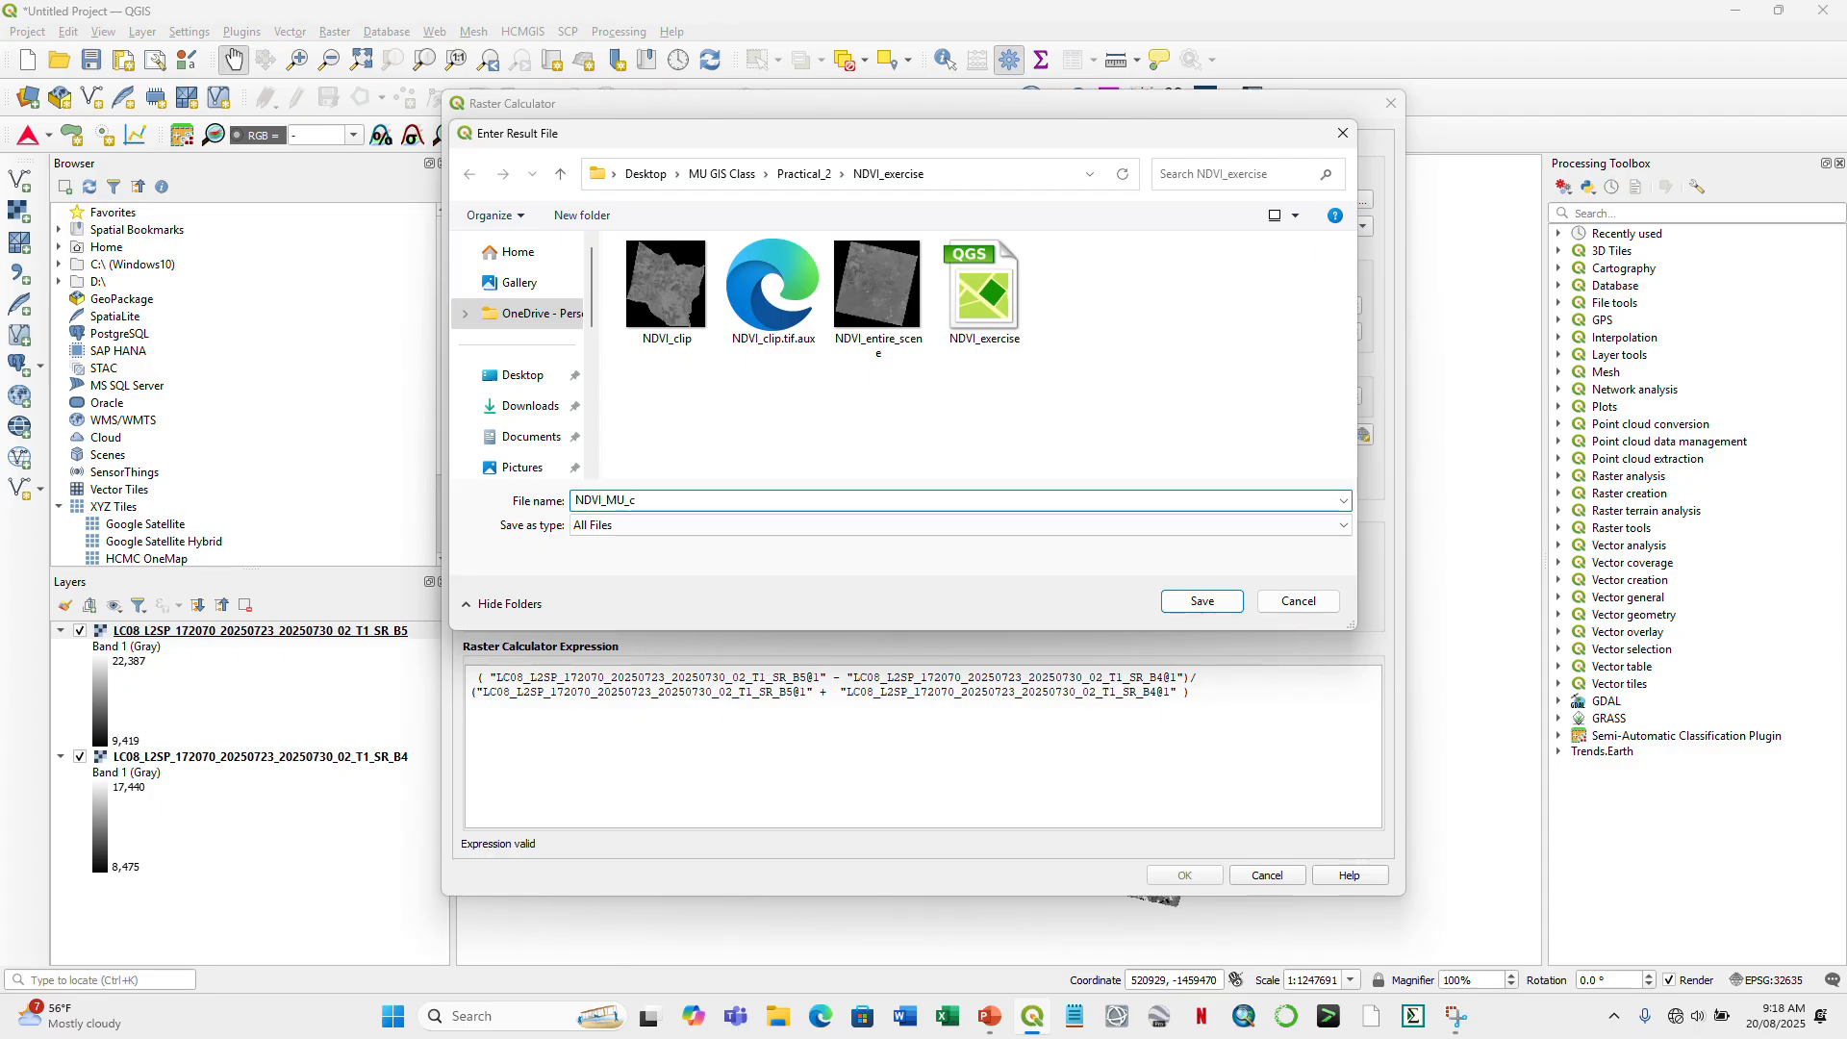
type("lass")
left_click(1203, 601)
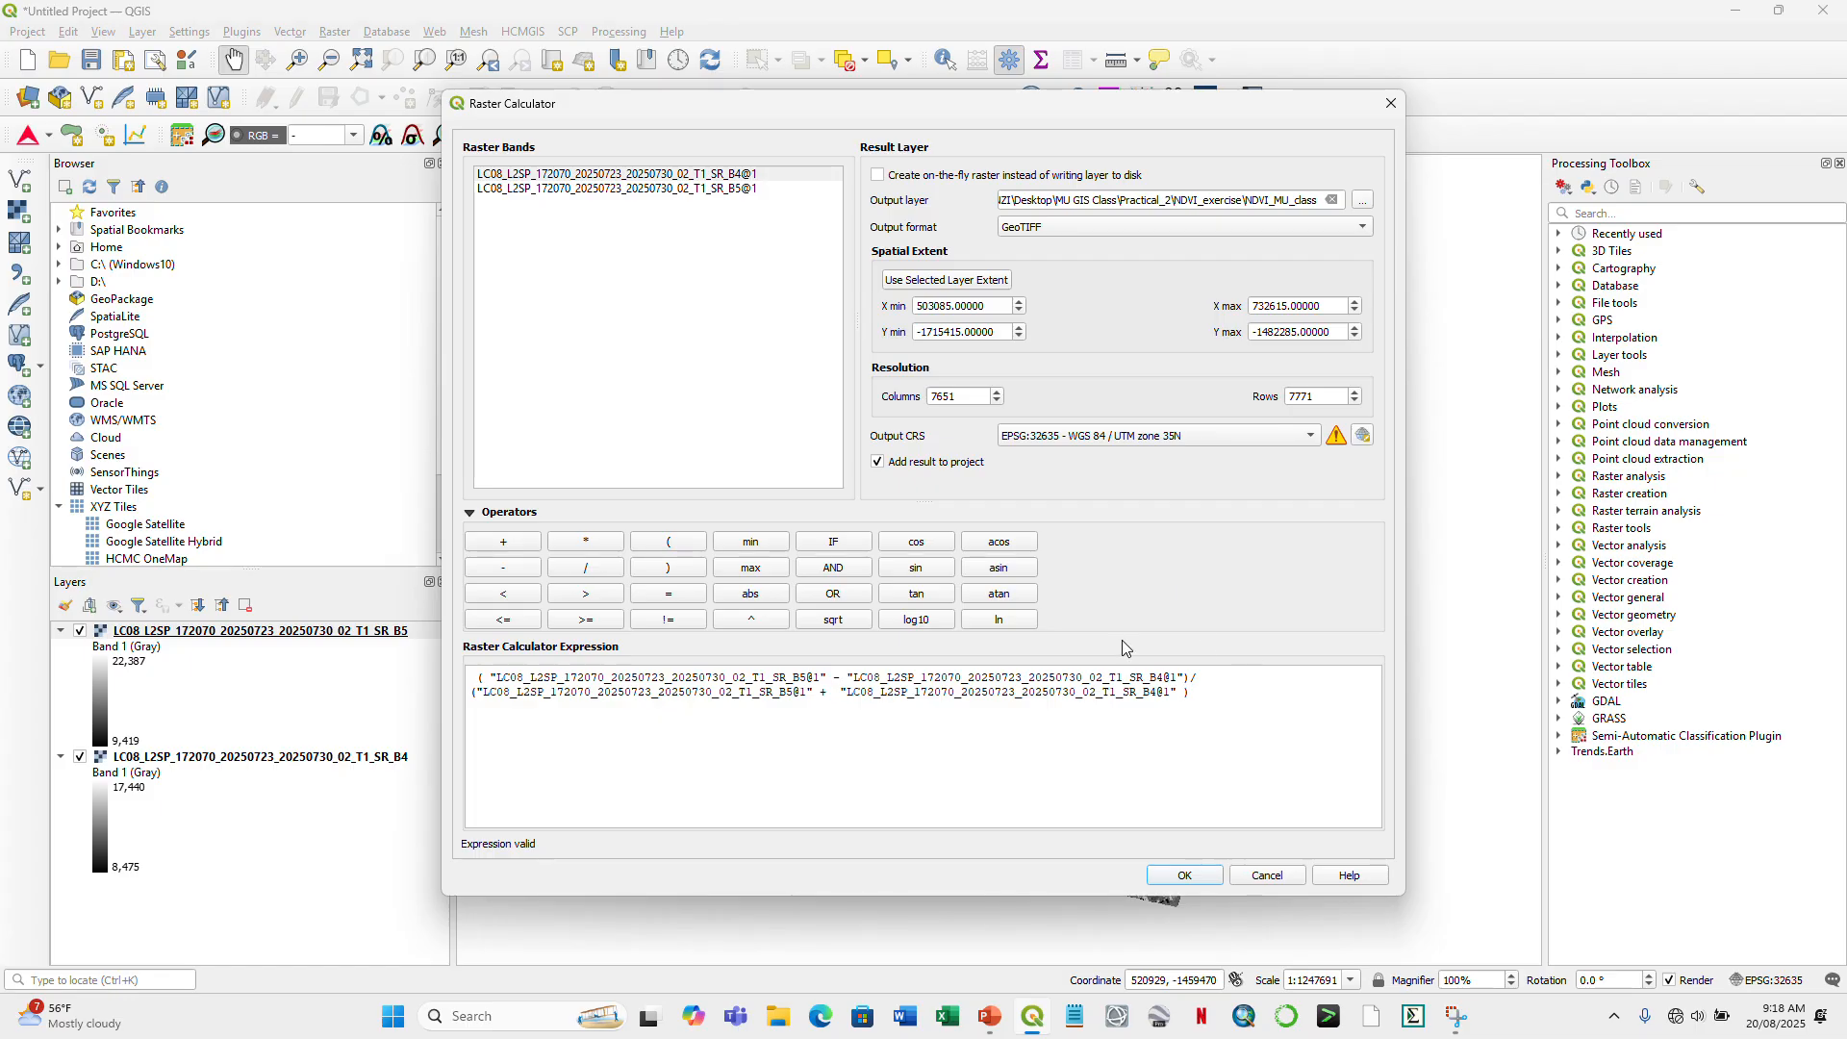
left_click(1184, 875)
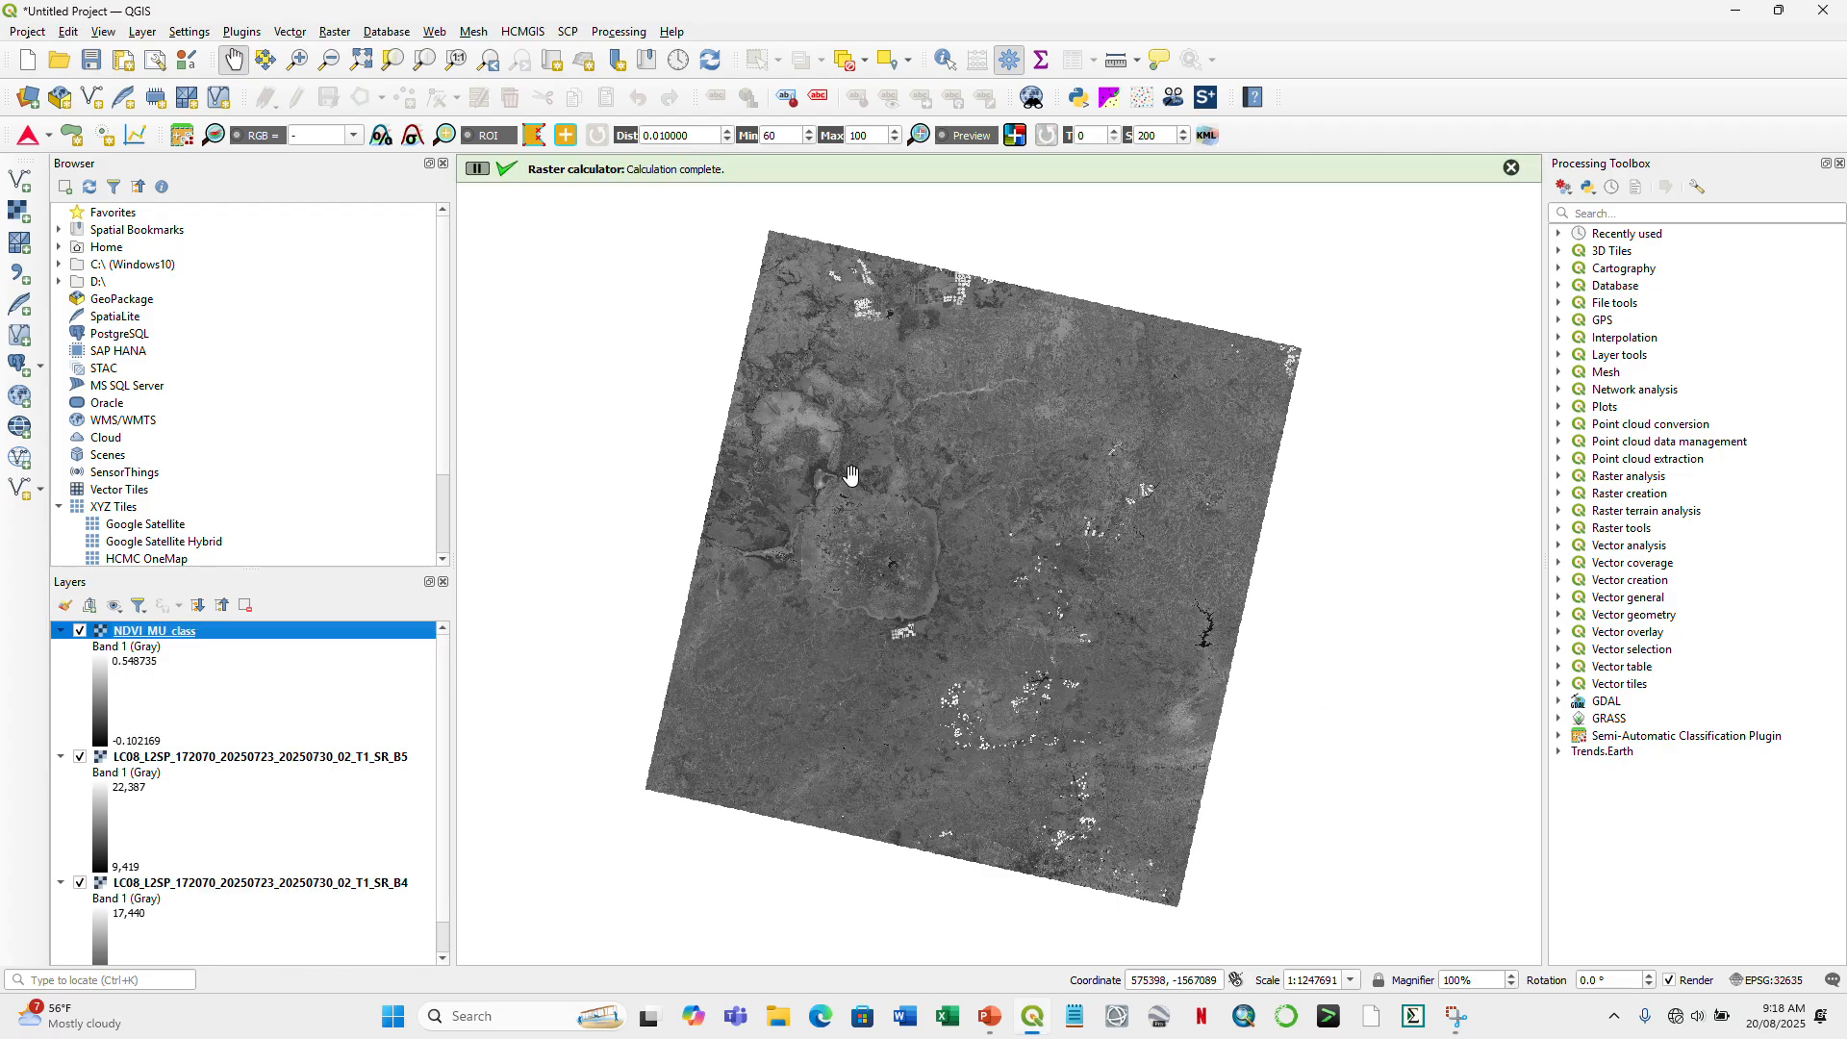
- Hide the Landsat SR_B5 and SR_B4 layers and collapse their legends
left_click(81, 757)
left_click(80, 883)
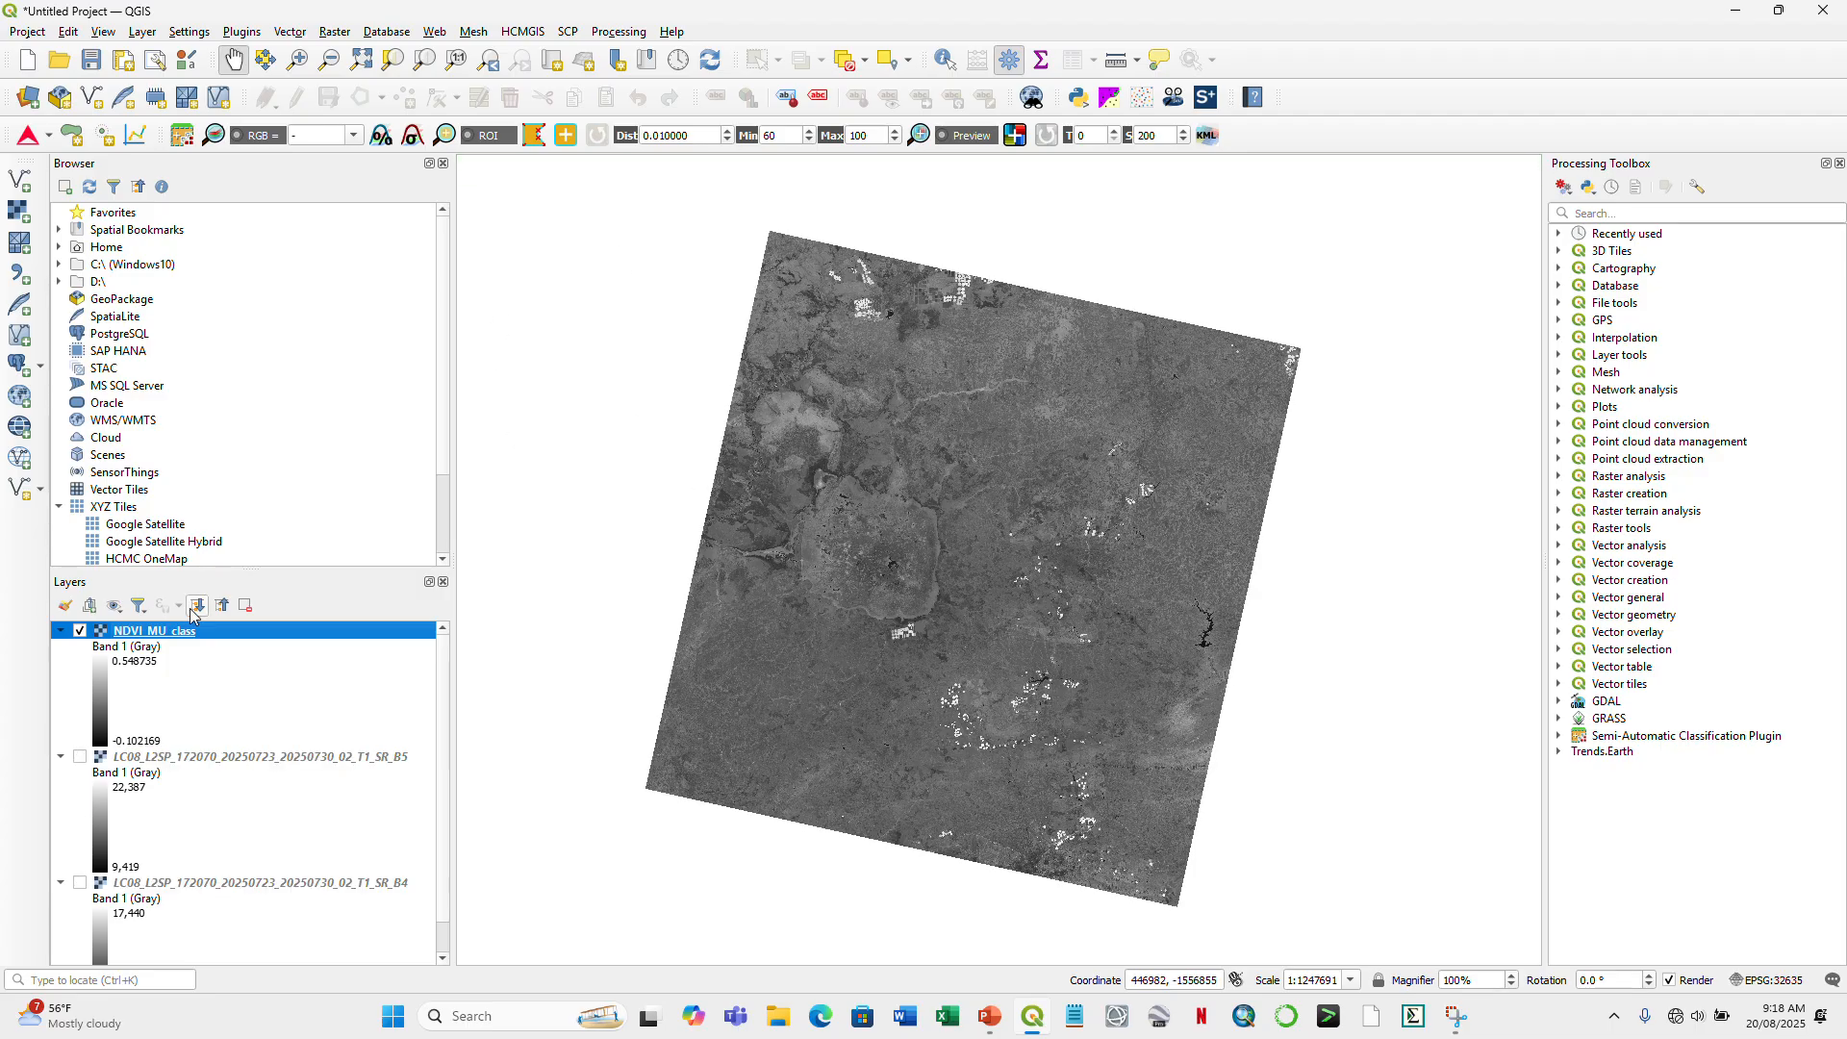
left_click(61, 757)
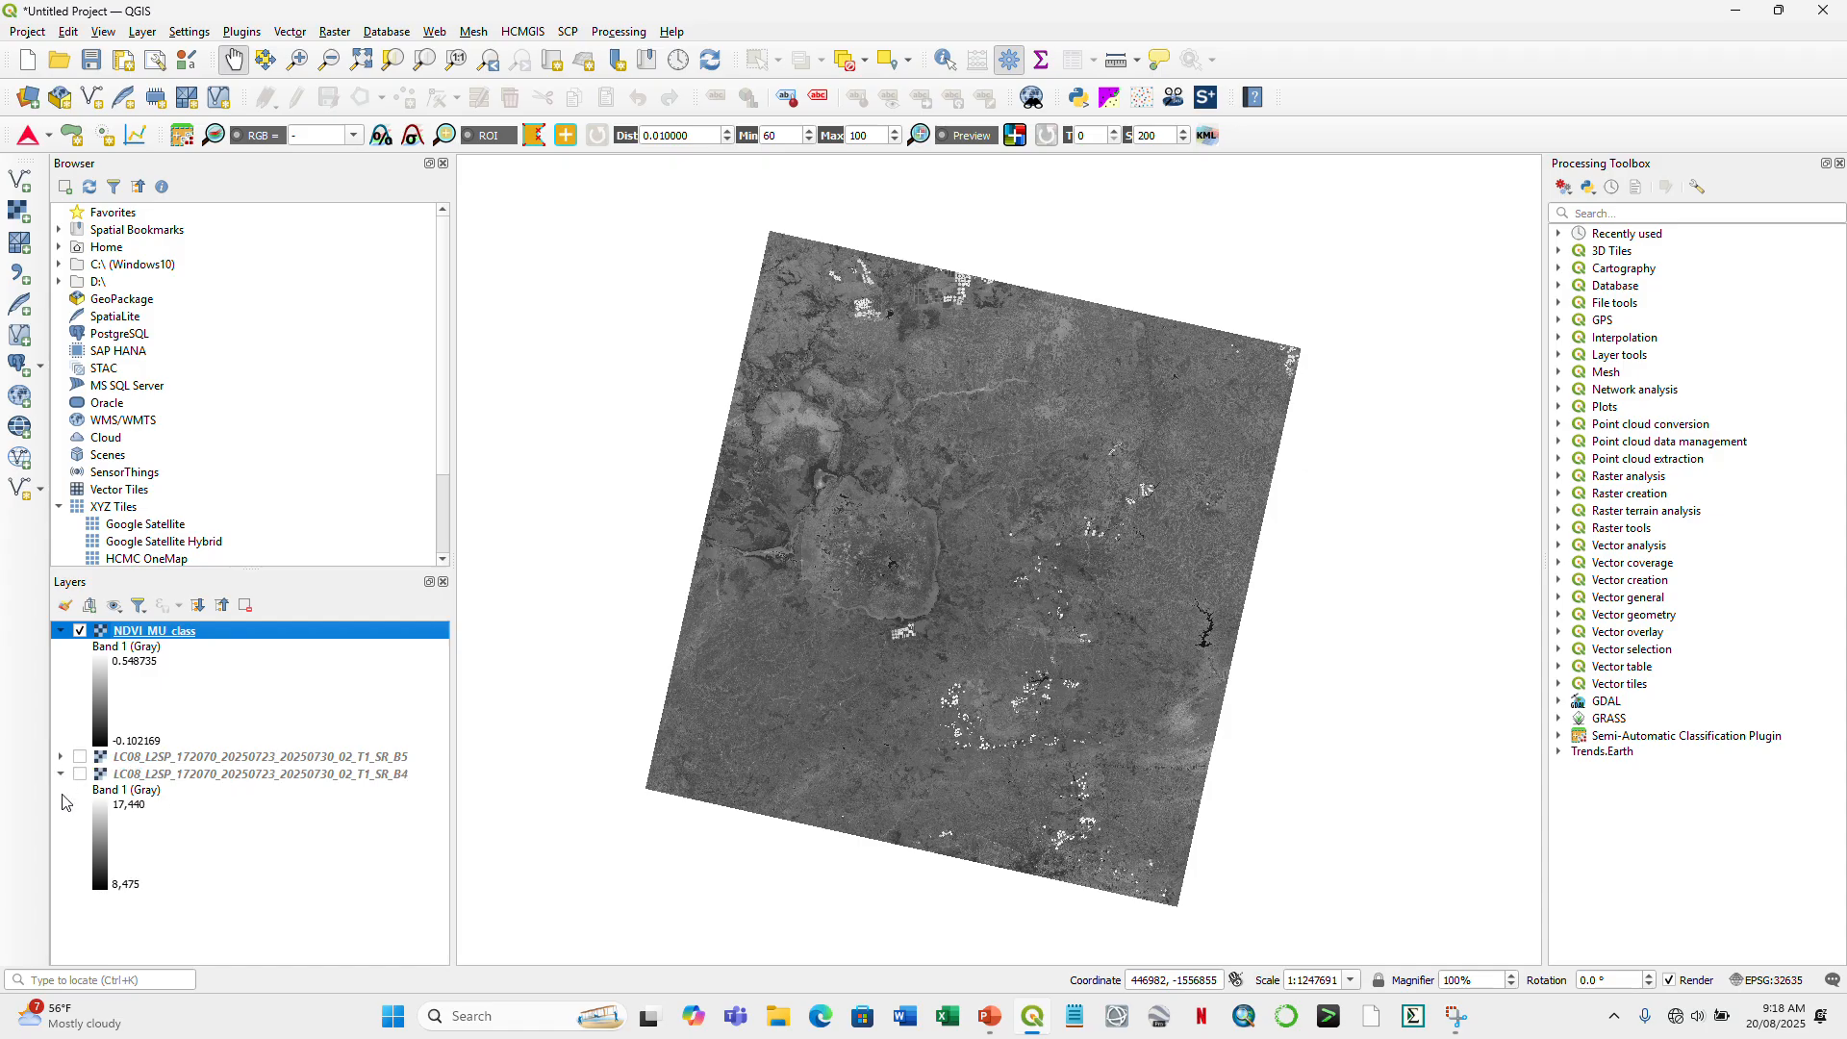
left_click(60, 774)
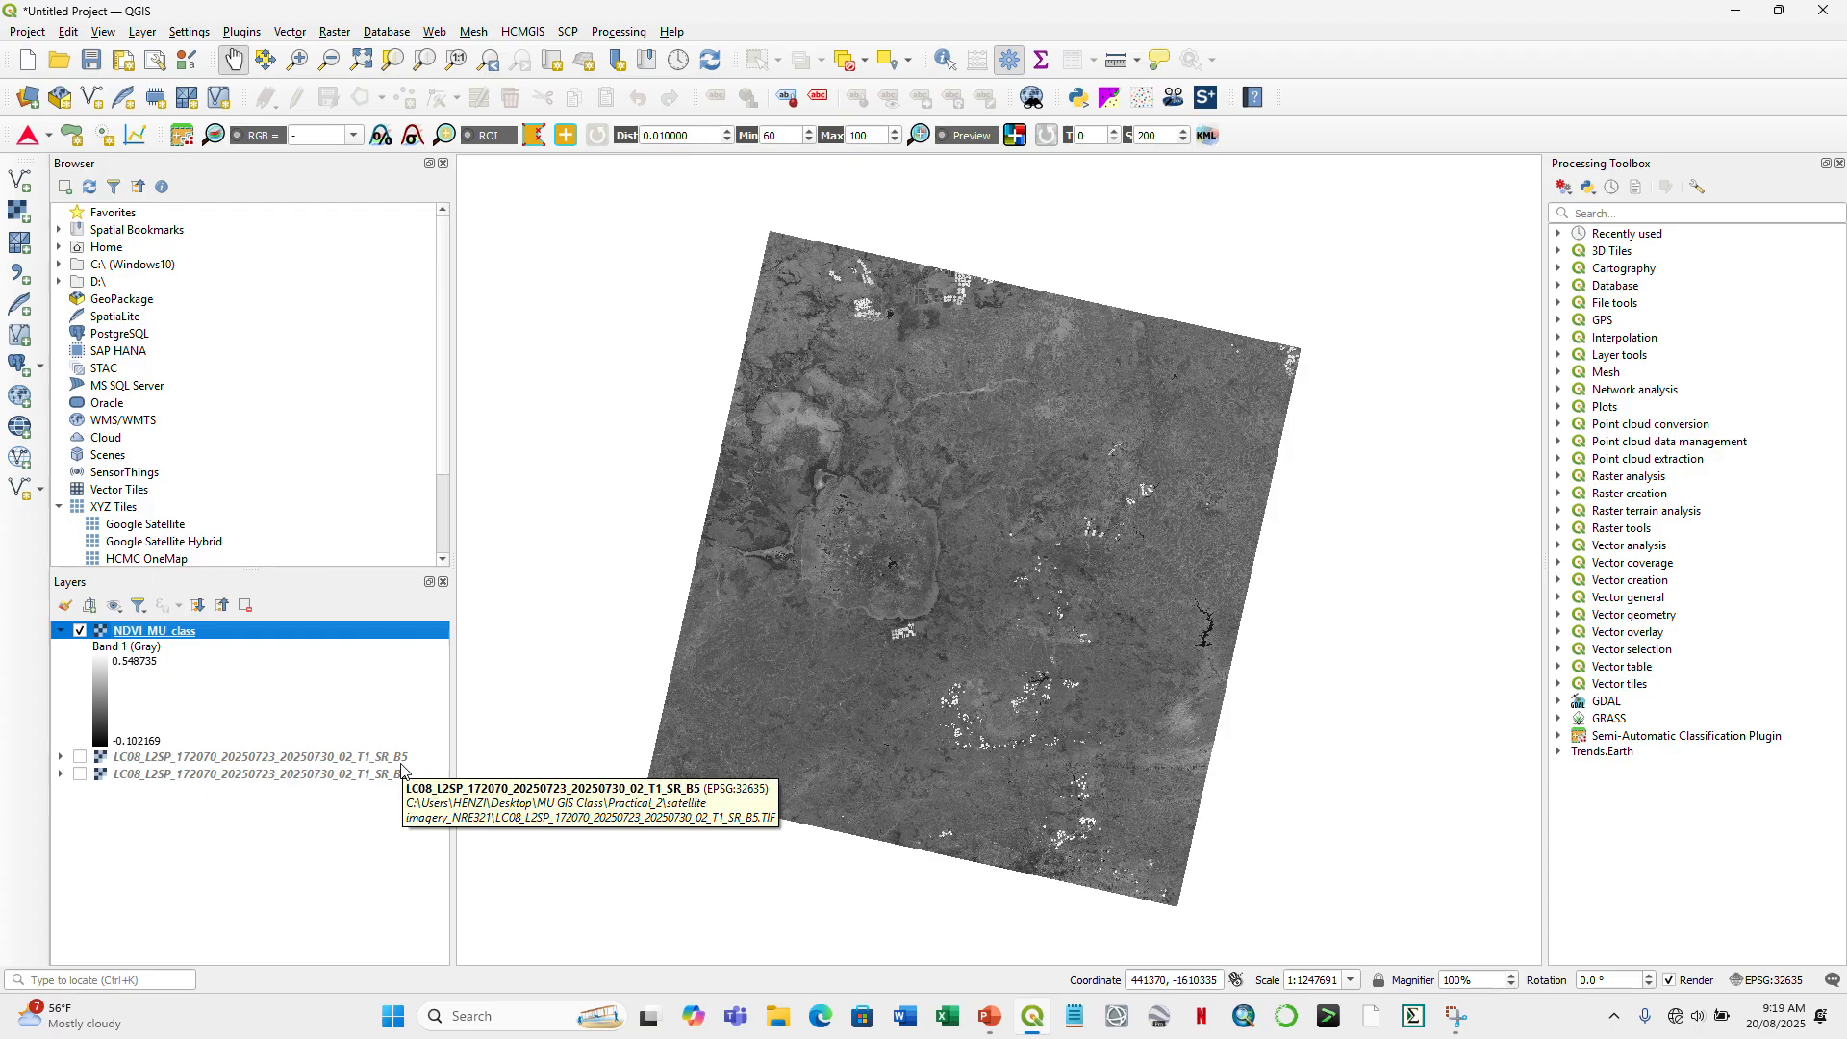
- Style the NDVI_MU_class layer as Singleband pseudocolor with the pink-to-green color ramp, classify it and apply
double_click(156, 639)
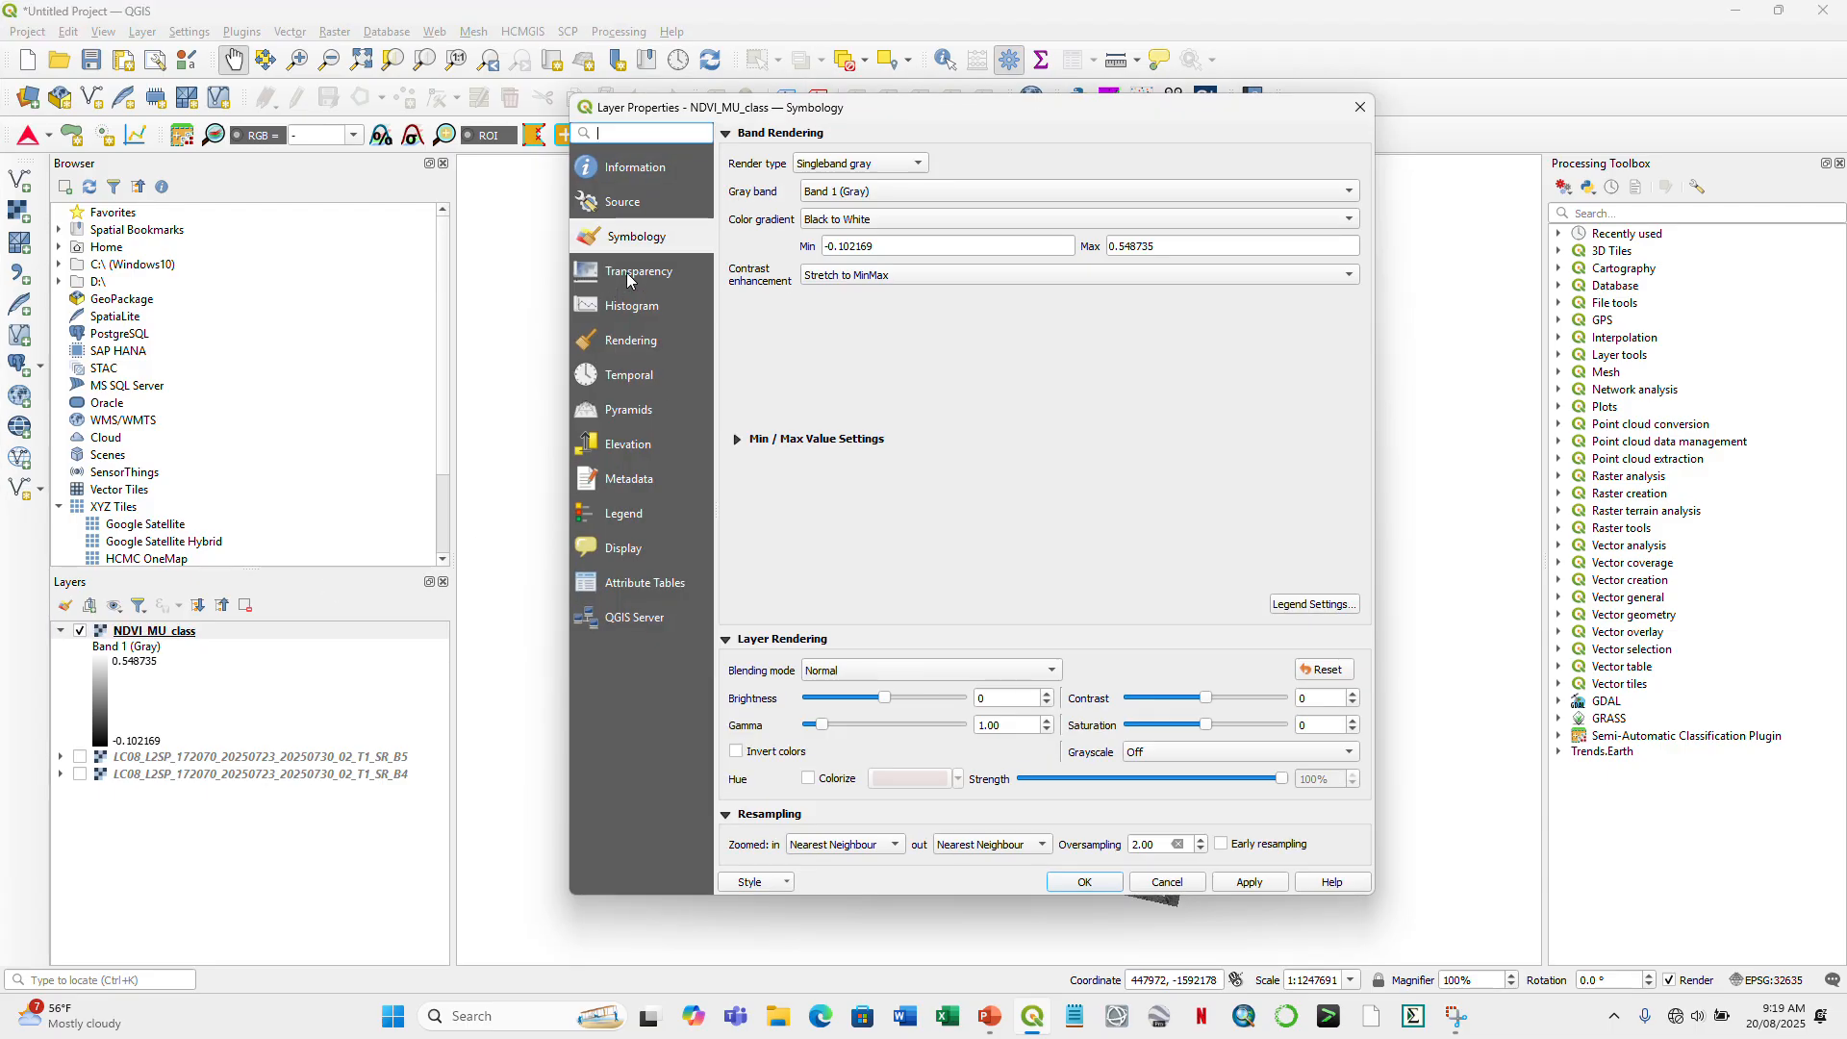
left_click(905, 167)
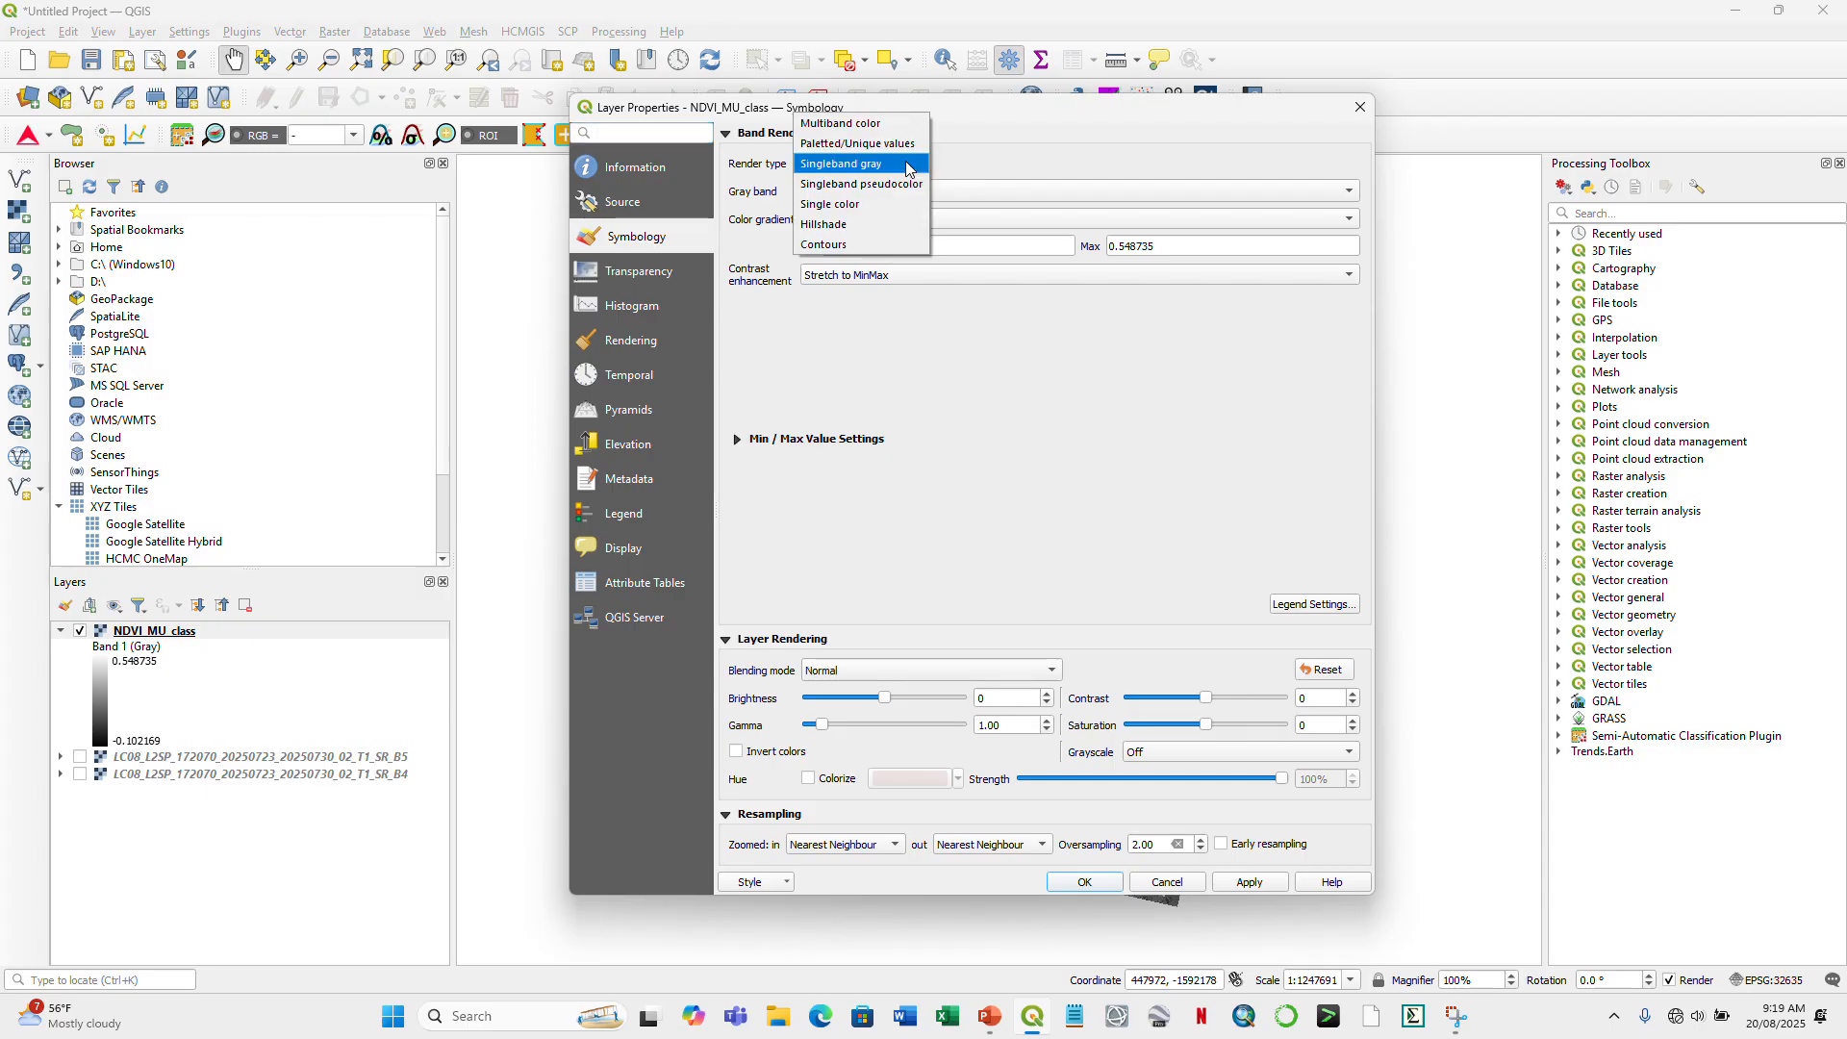
left_click(904, 184)
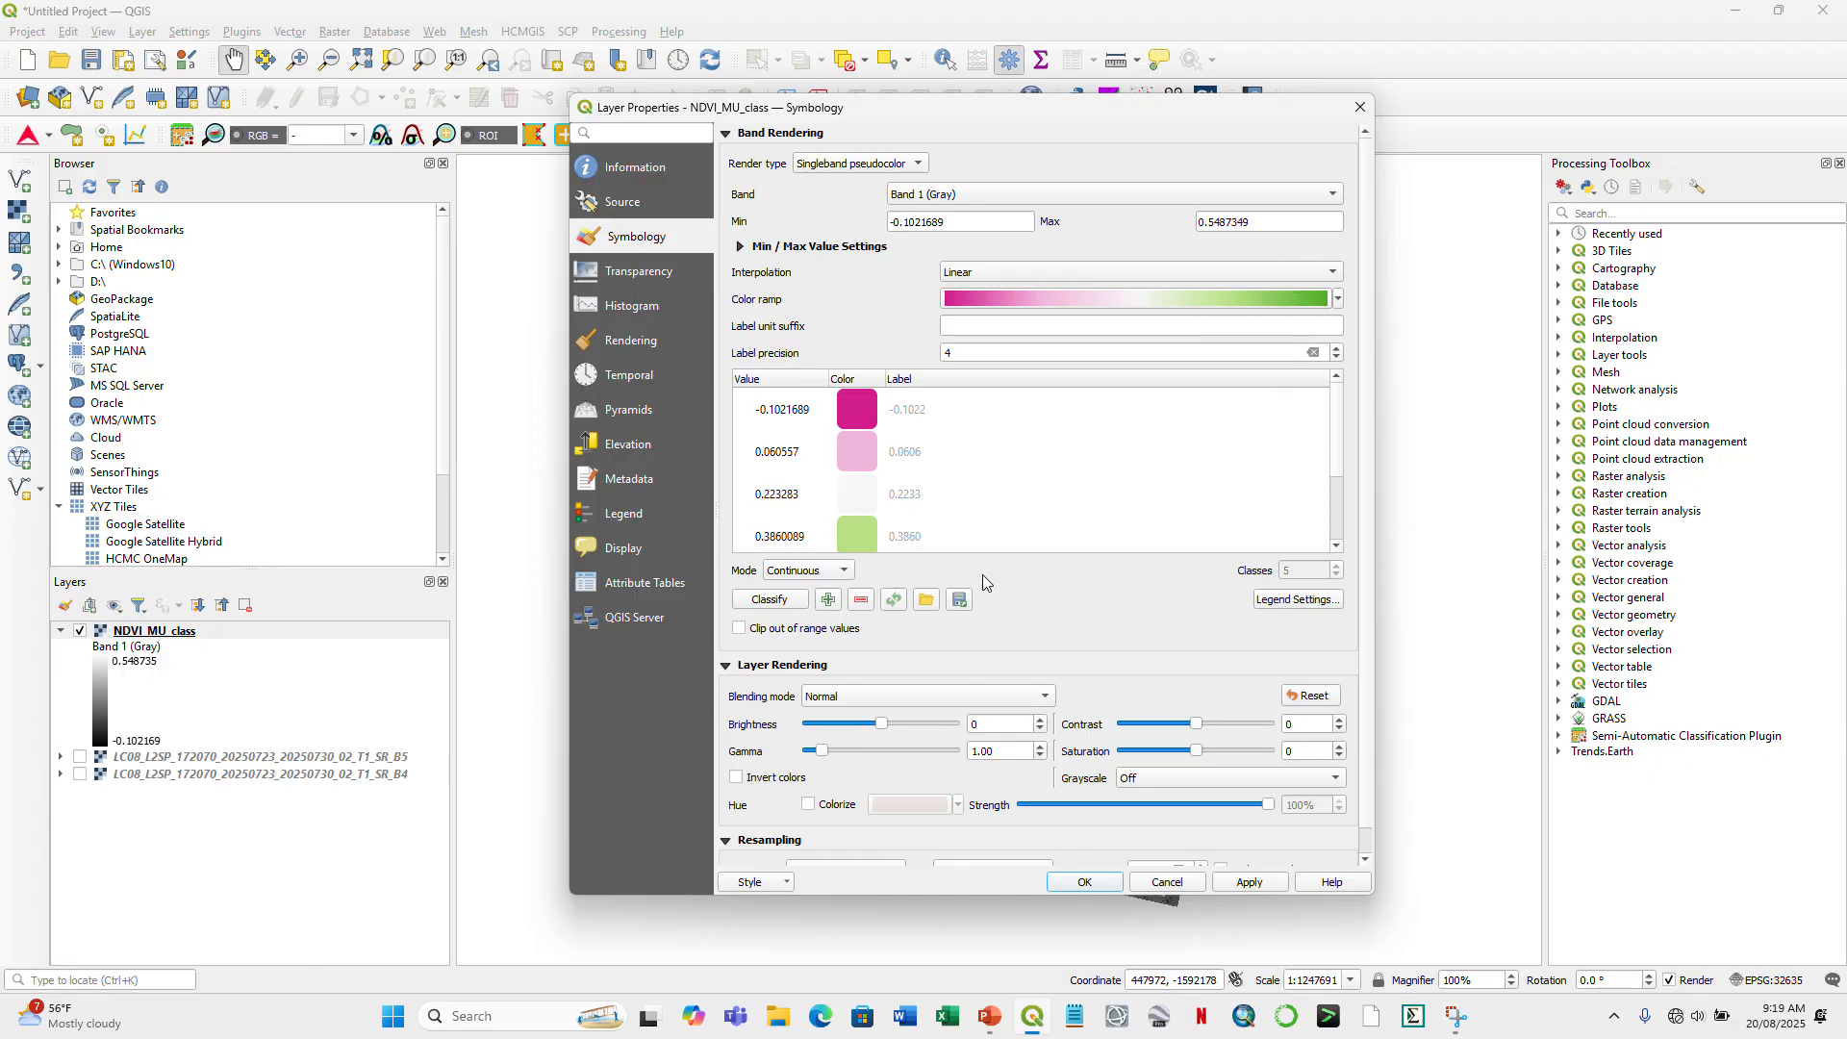
left_click(768, 600)
left_click(1253, 885)
left_click(1087, 882)
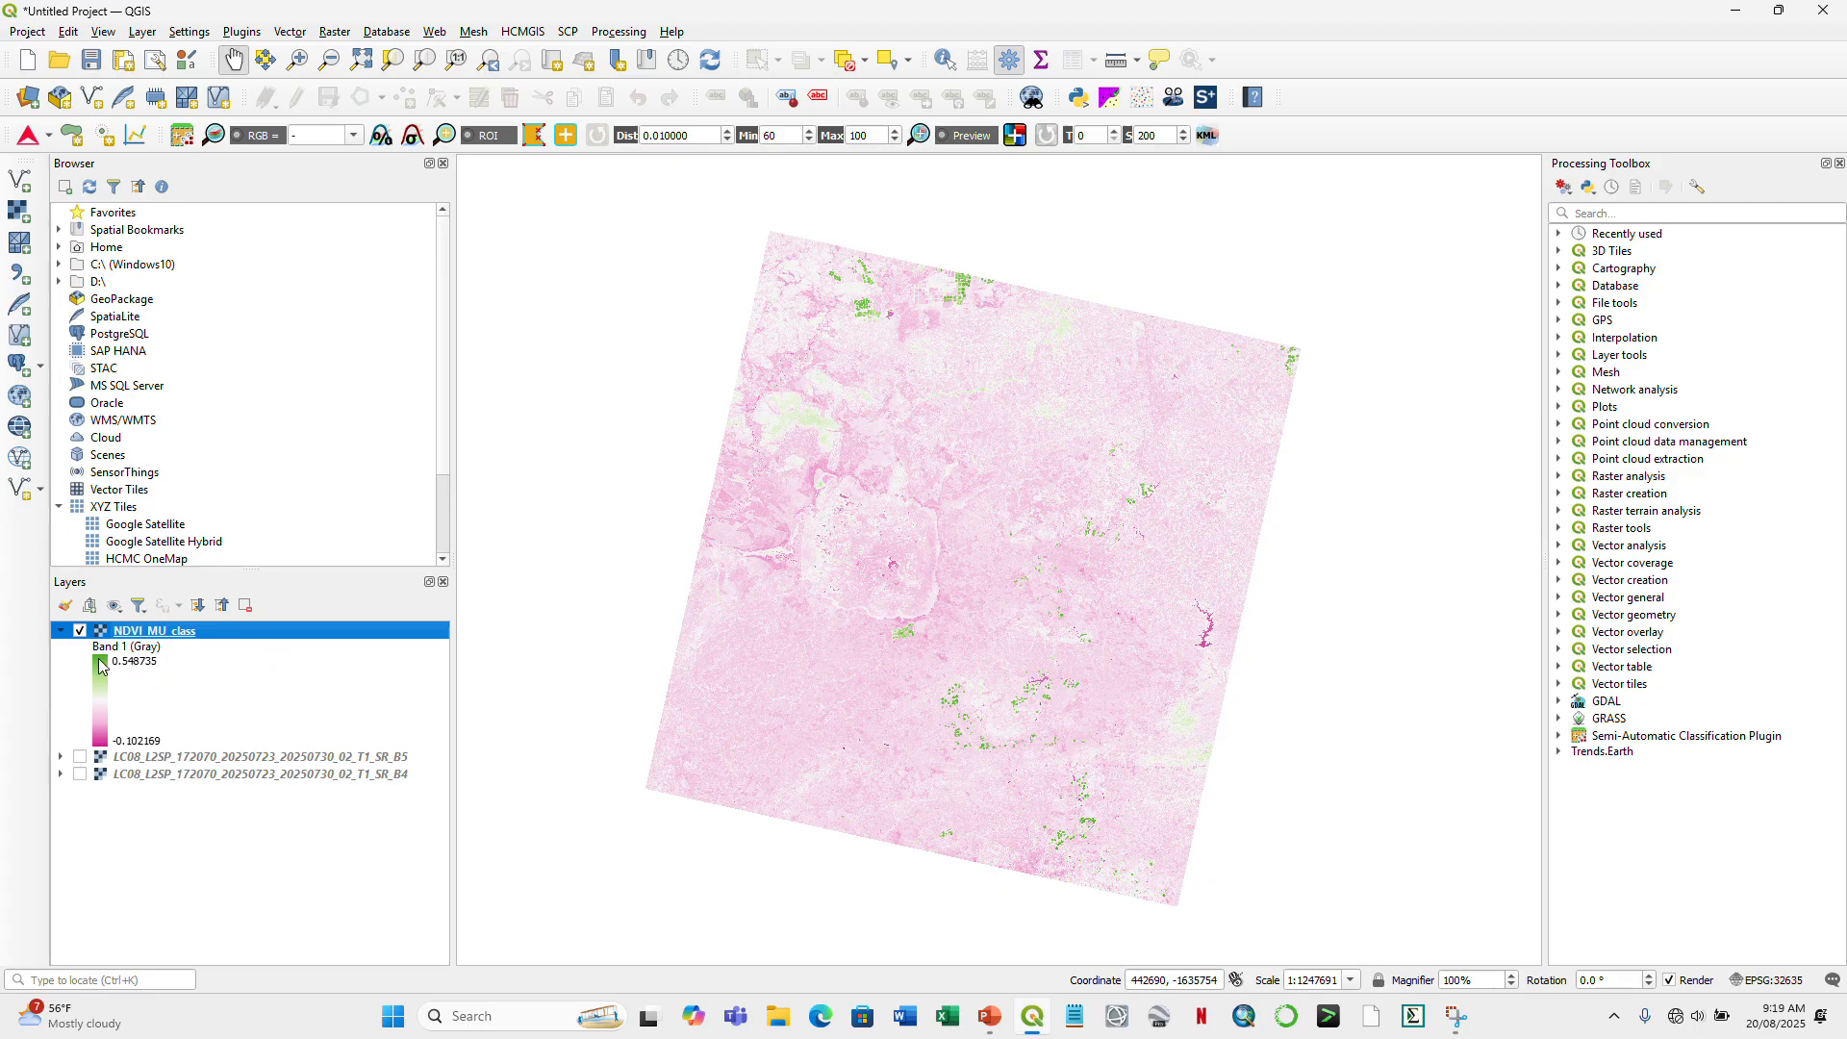
- Examine the NDVI raster's circular fields close up near the scene's northern edge and in its eastern part
left_click_drag(946, 701, 910, 662)
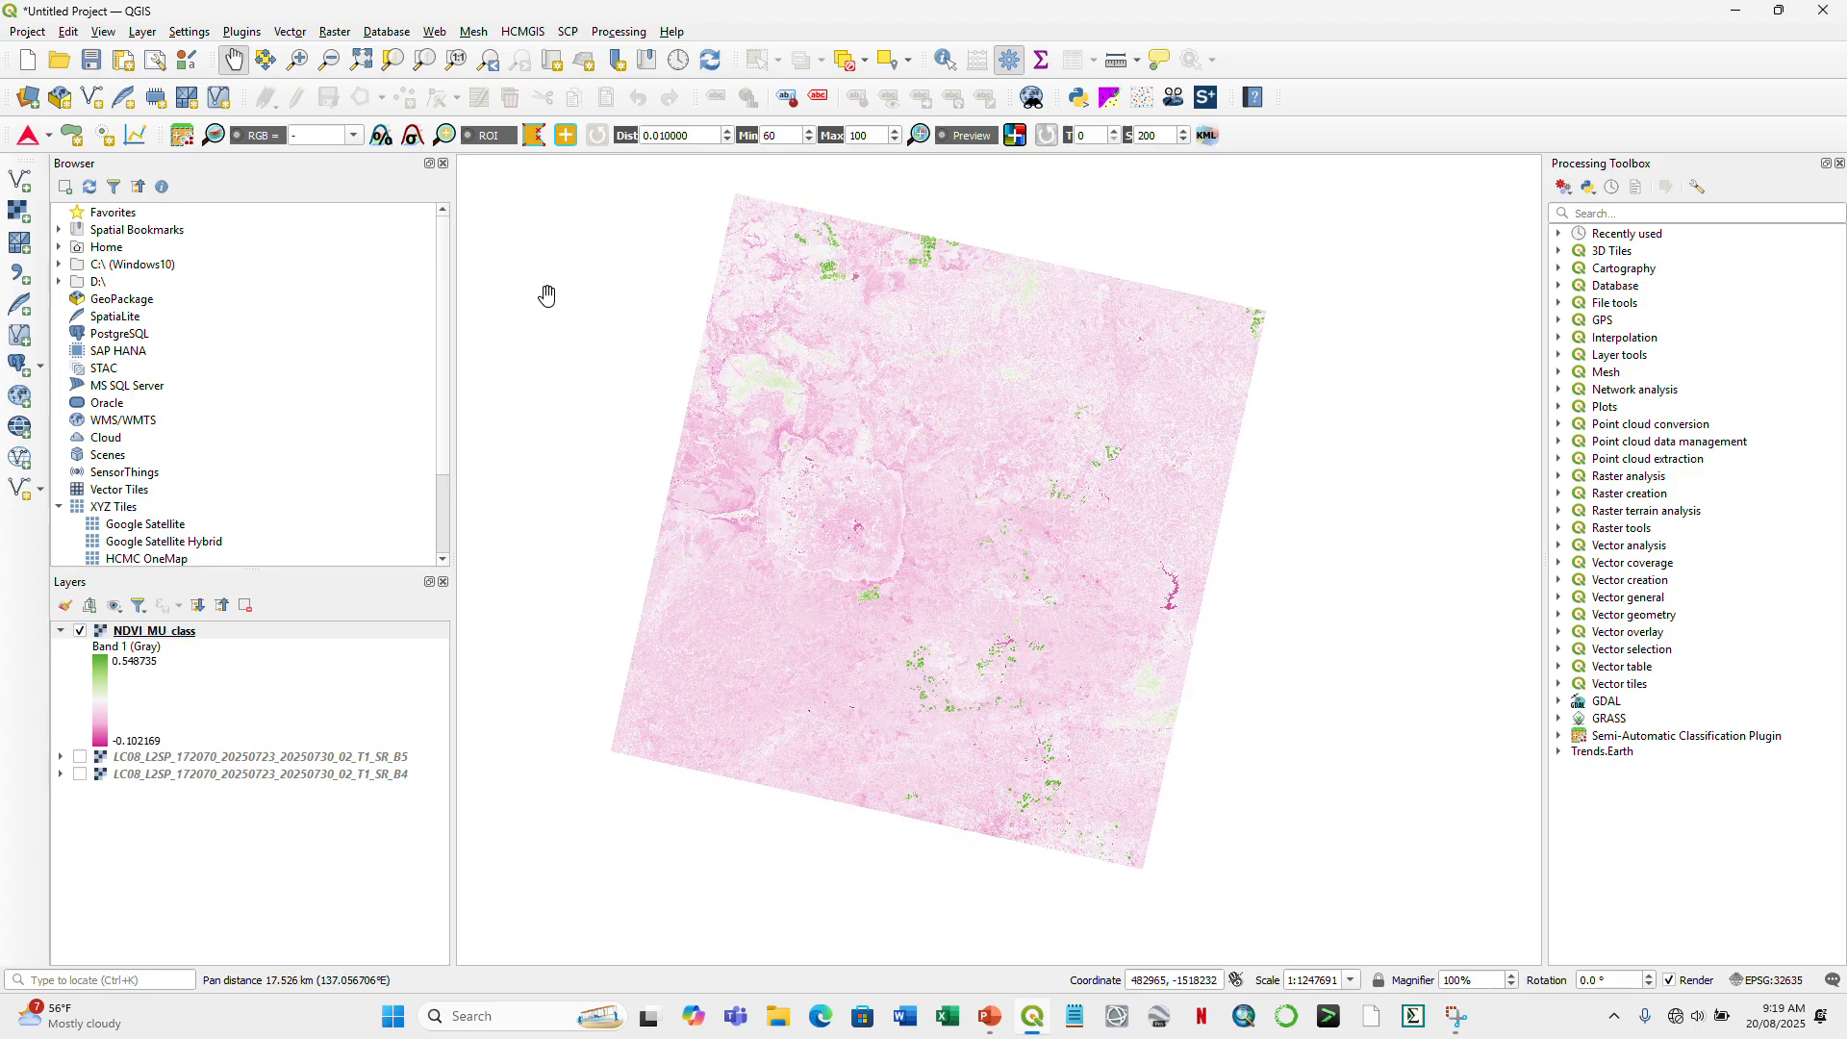
left_click(298, 60)
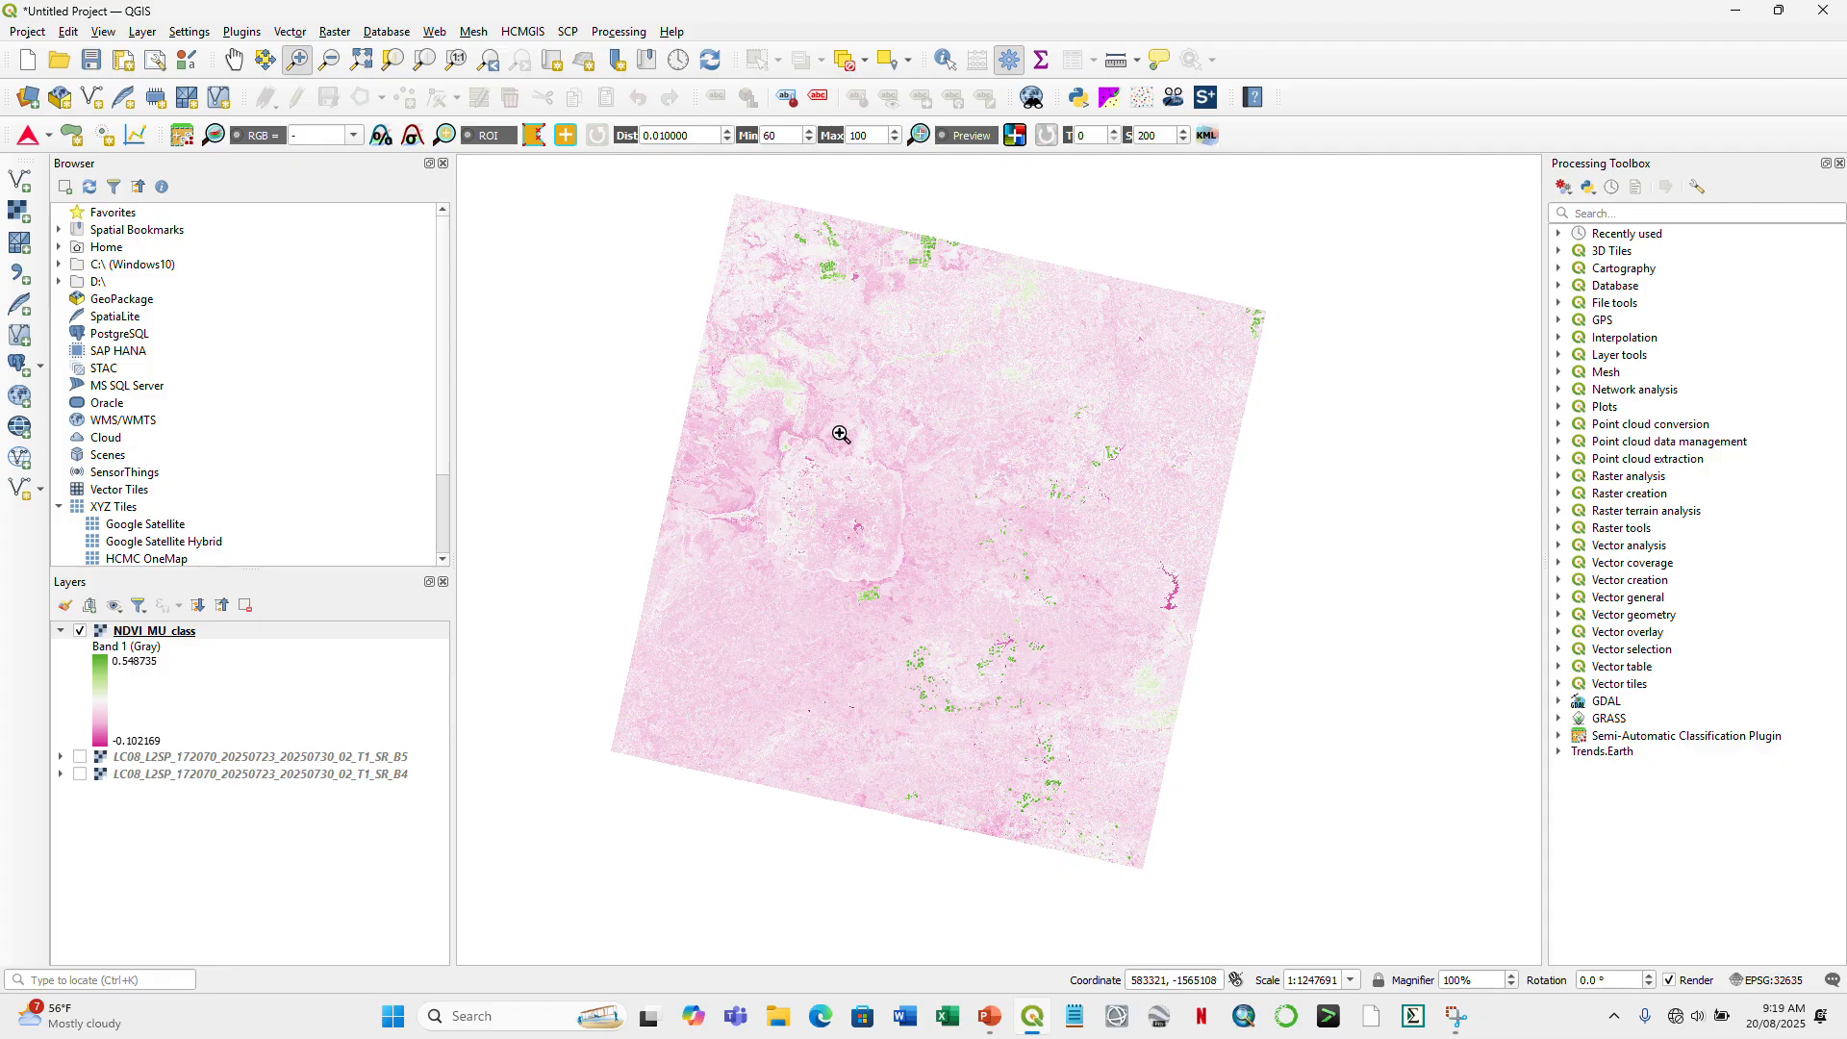
left_click_drag(789, 225, 957, 306)
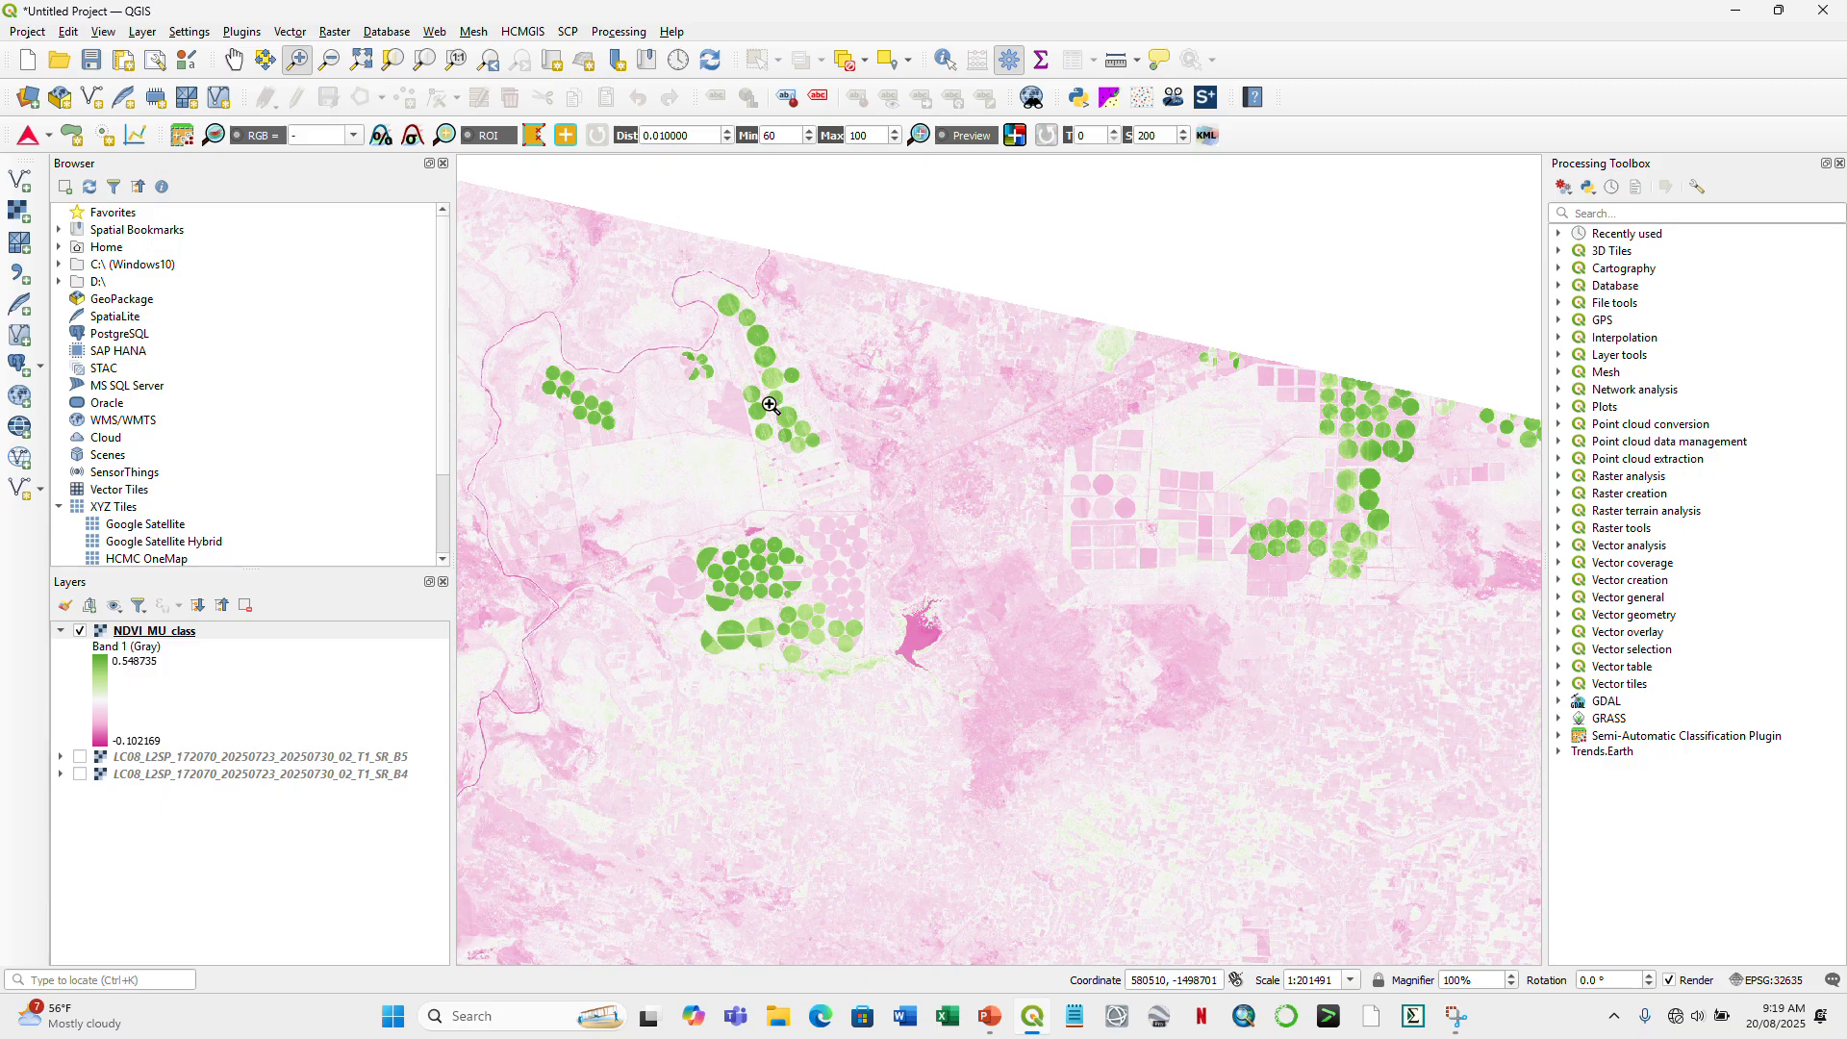
left_click_drag(806, 491, 639, 741)
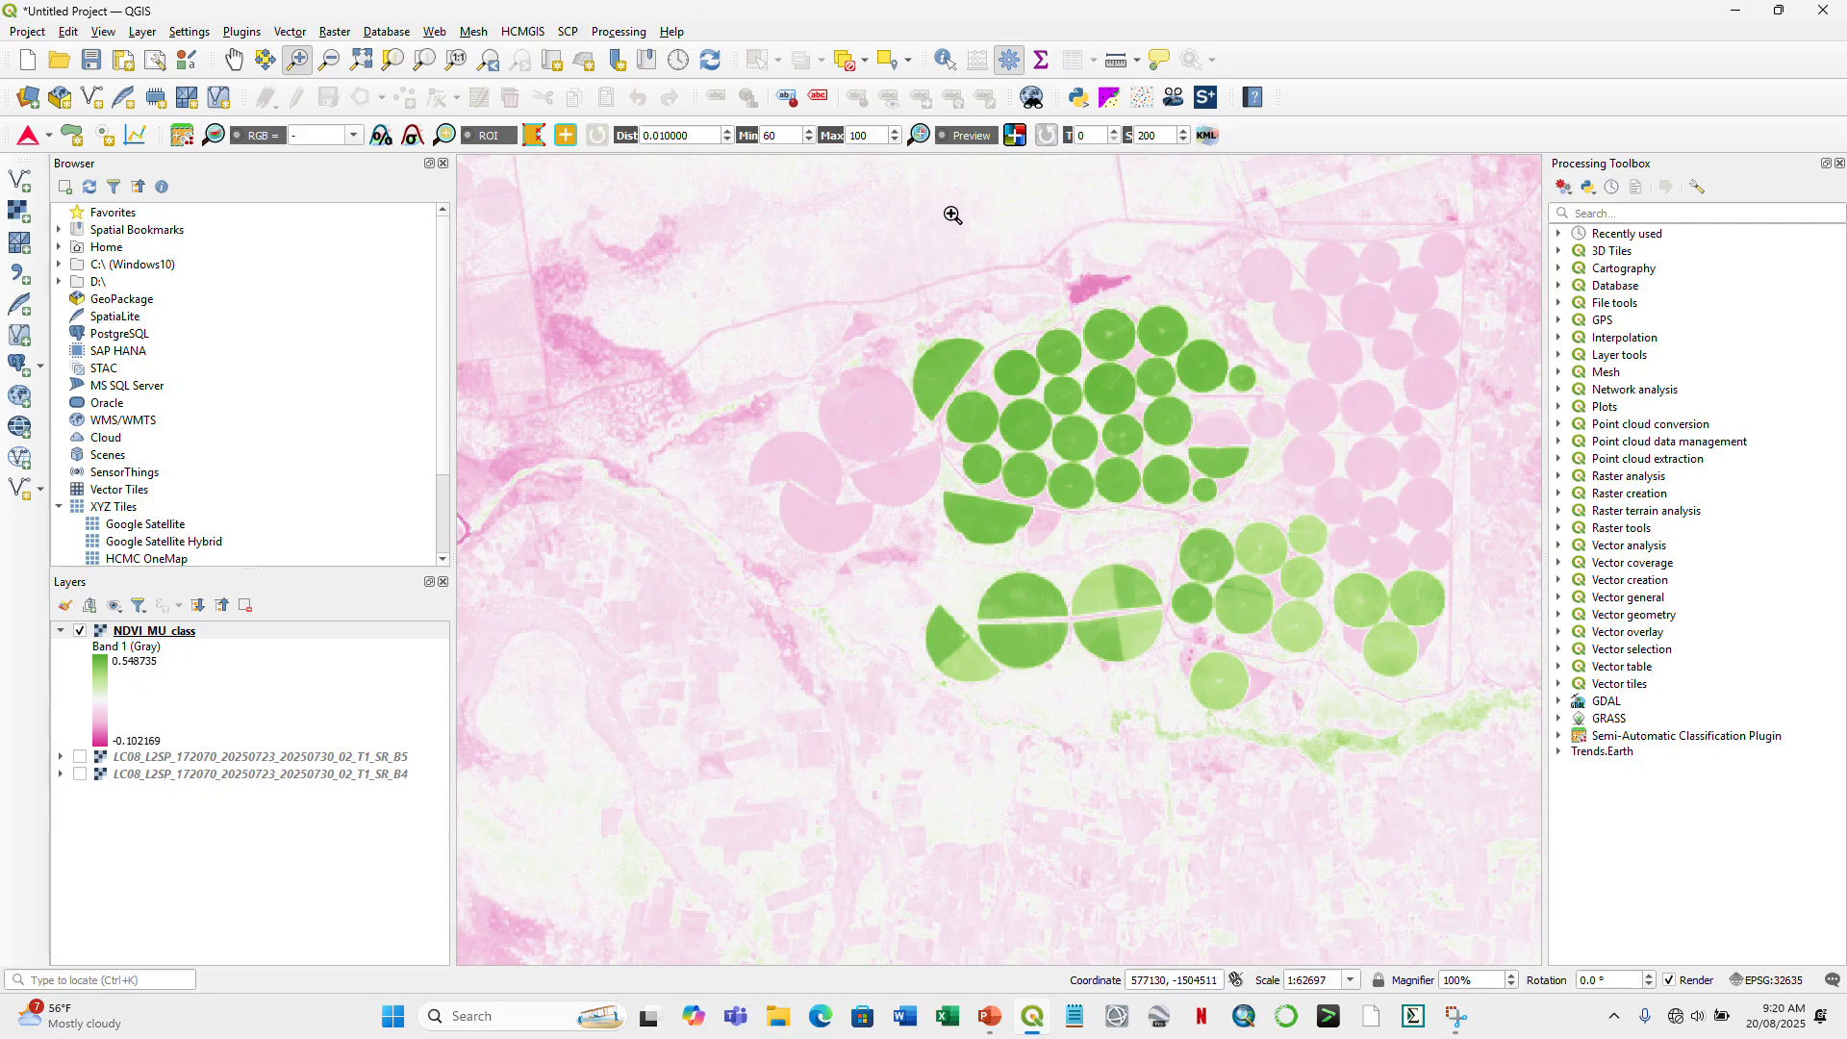
left_click_drag(861, 310, 1519, 780)
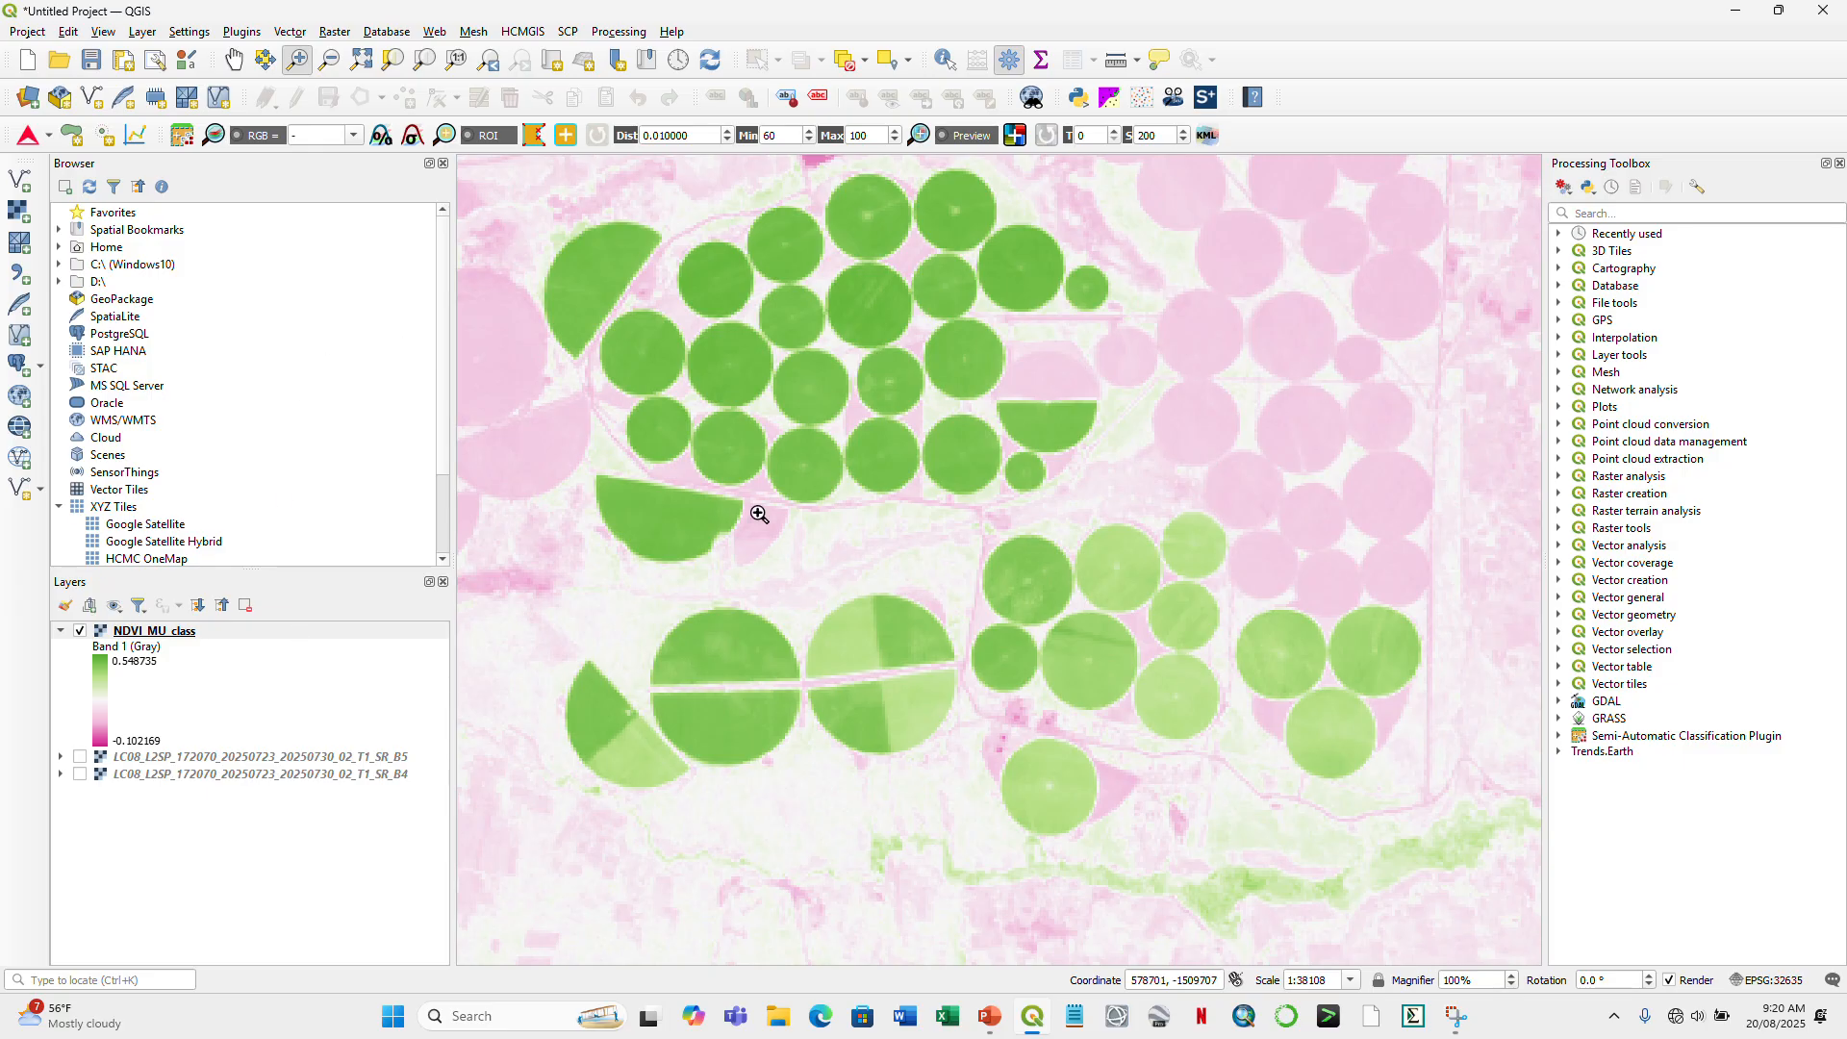
left_click(362, 60)
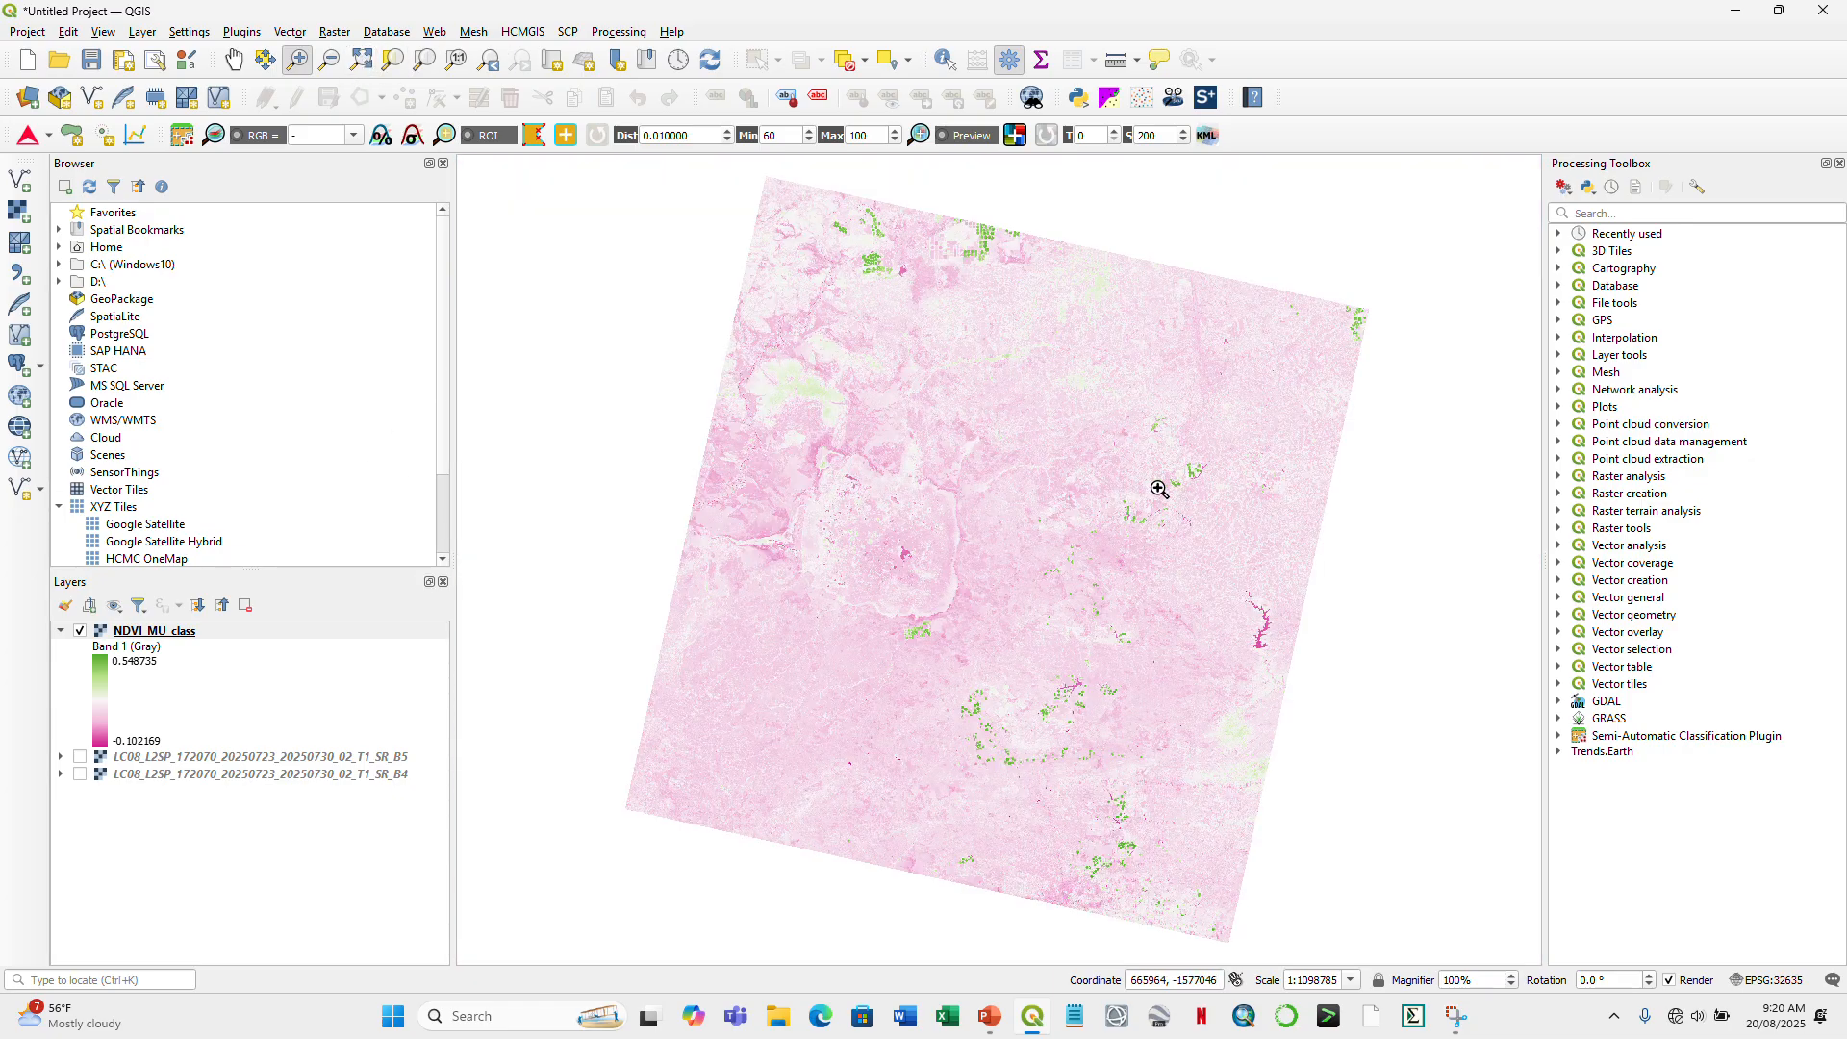
left_click_drag(1064, 433, 1231, 564)
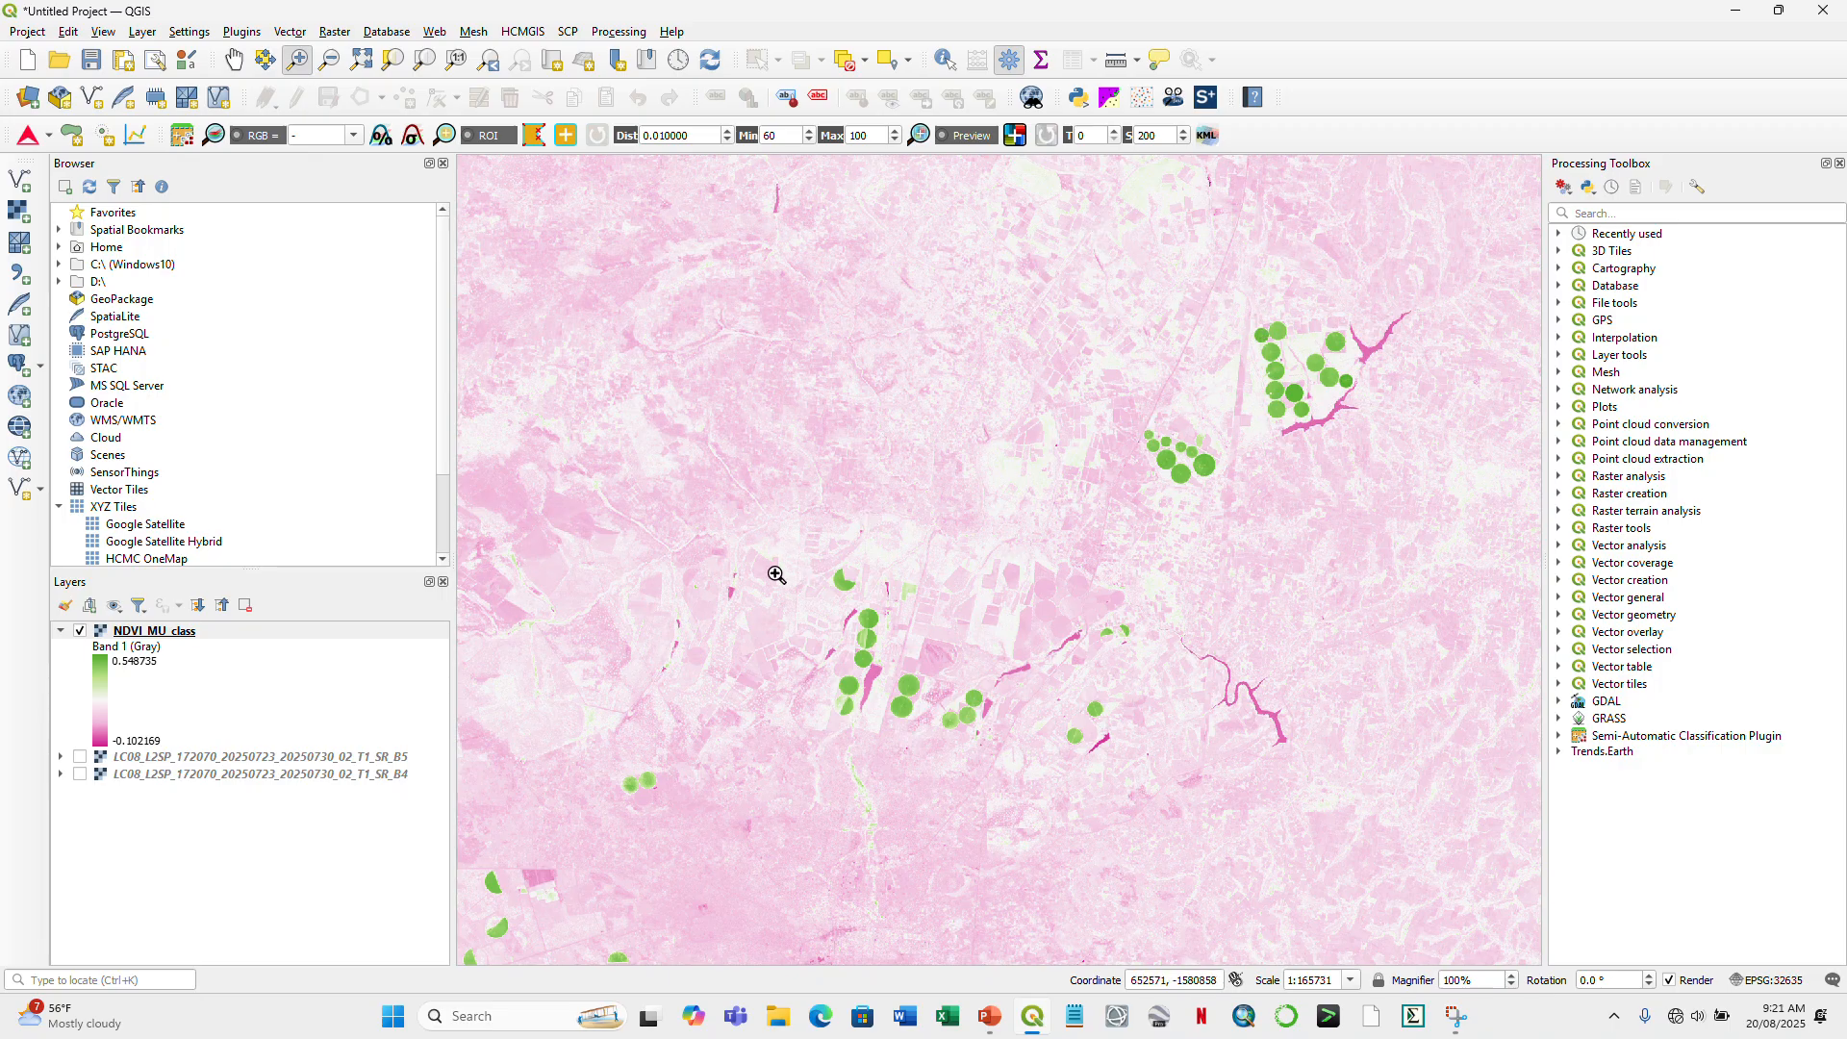
- Add the Google Satellite basemap through HCMGIS and hide the NDVI_MU_class layer
left_click(528, 33)
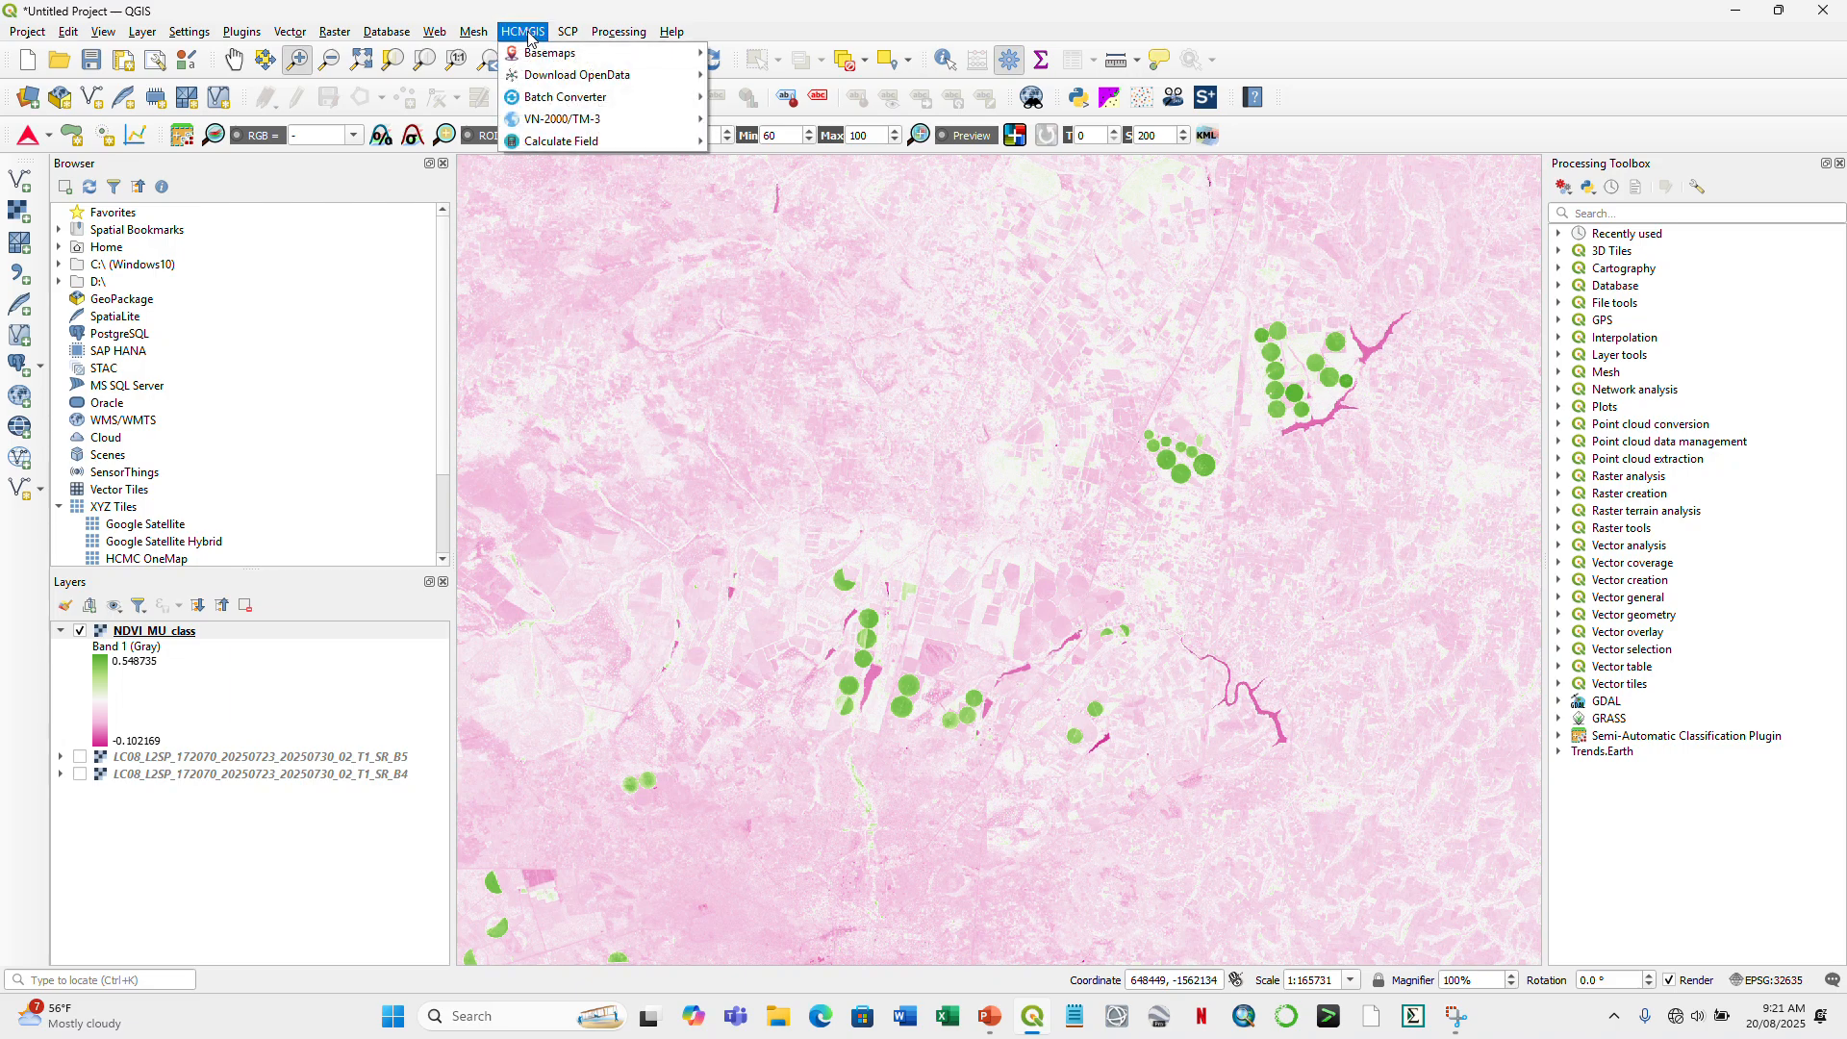
mouse_move(630, 60)
left_click(773, 97)
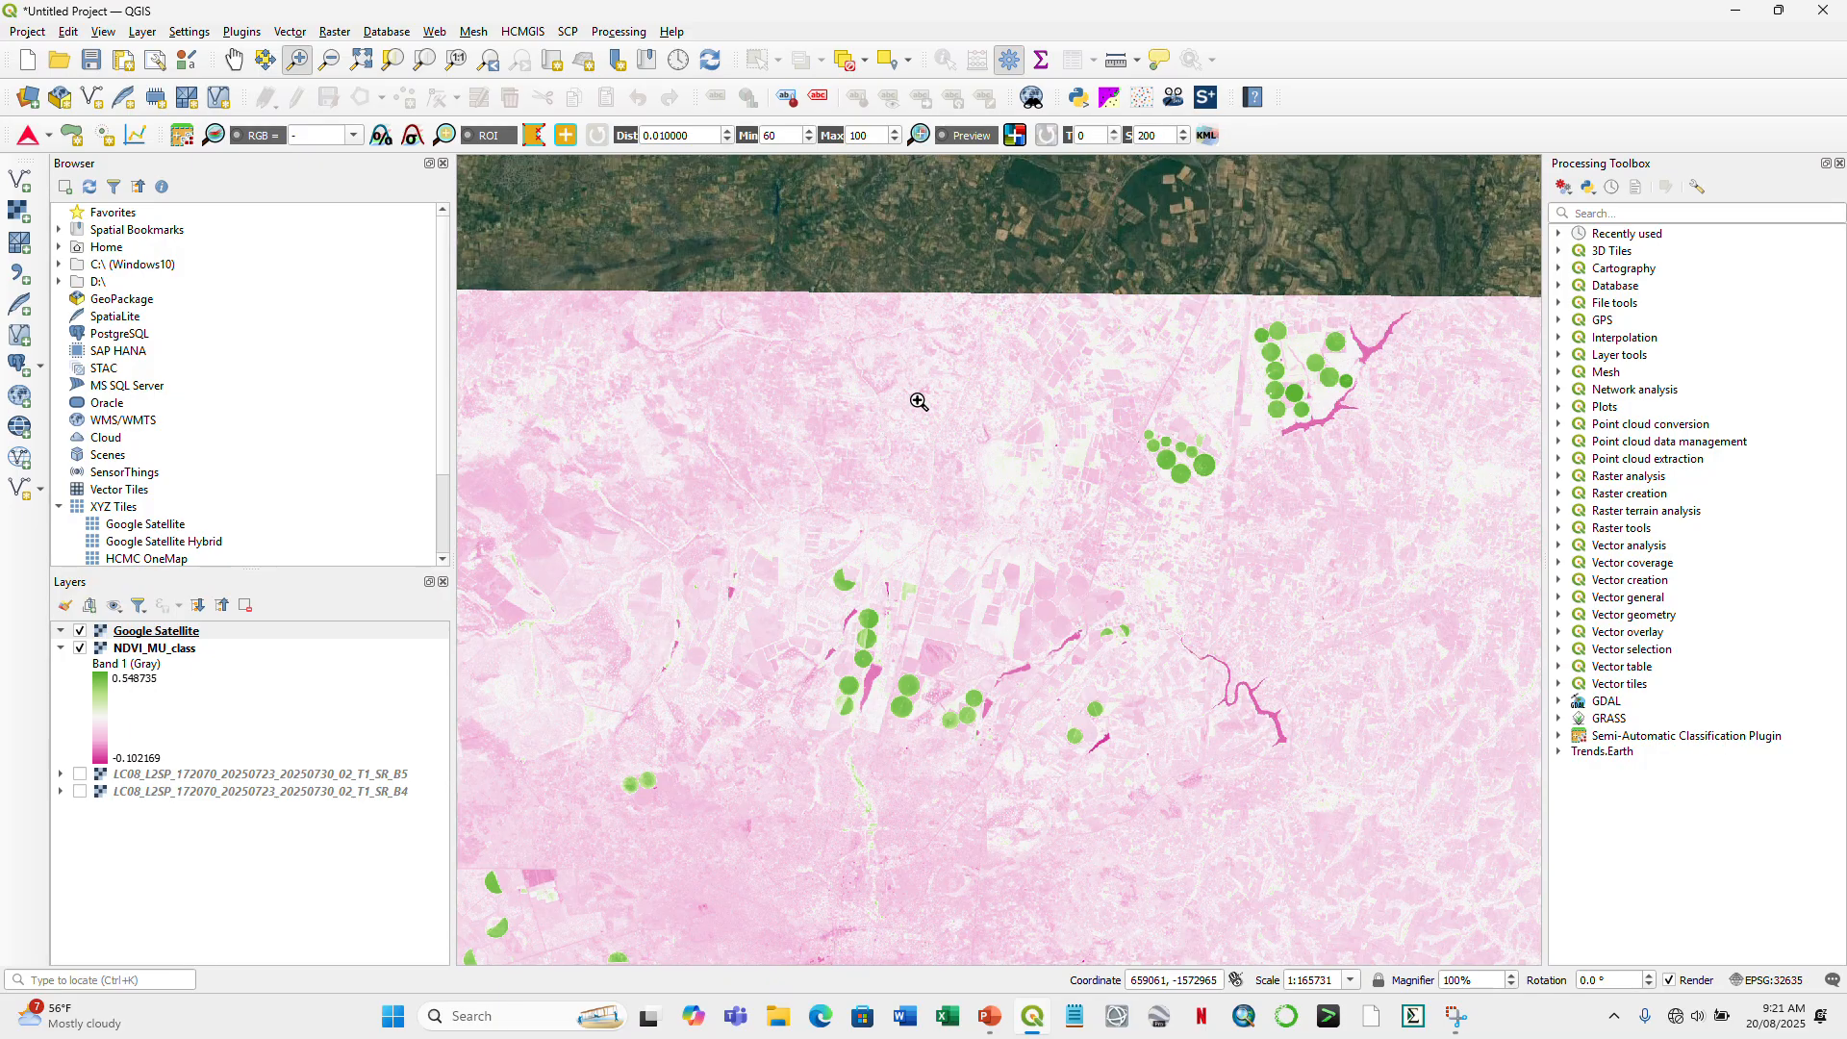
left_click(80, 647)
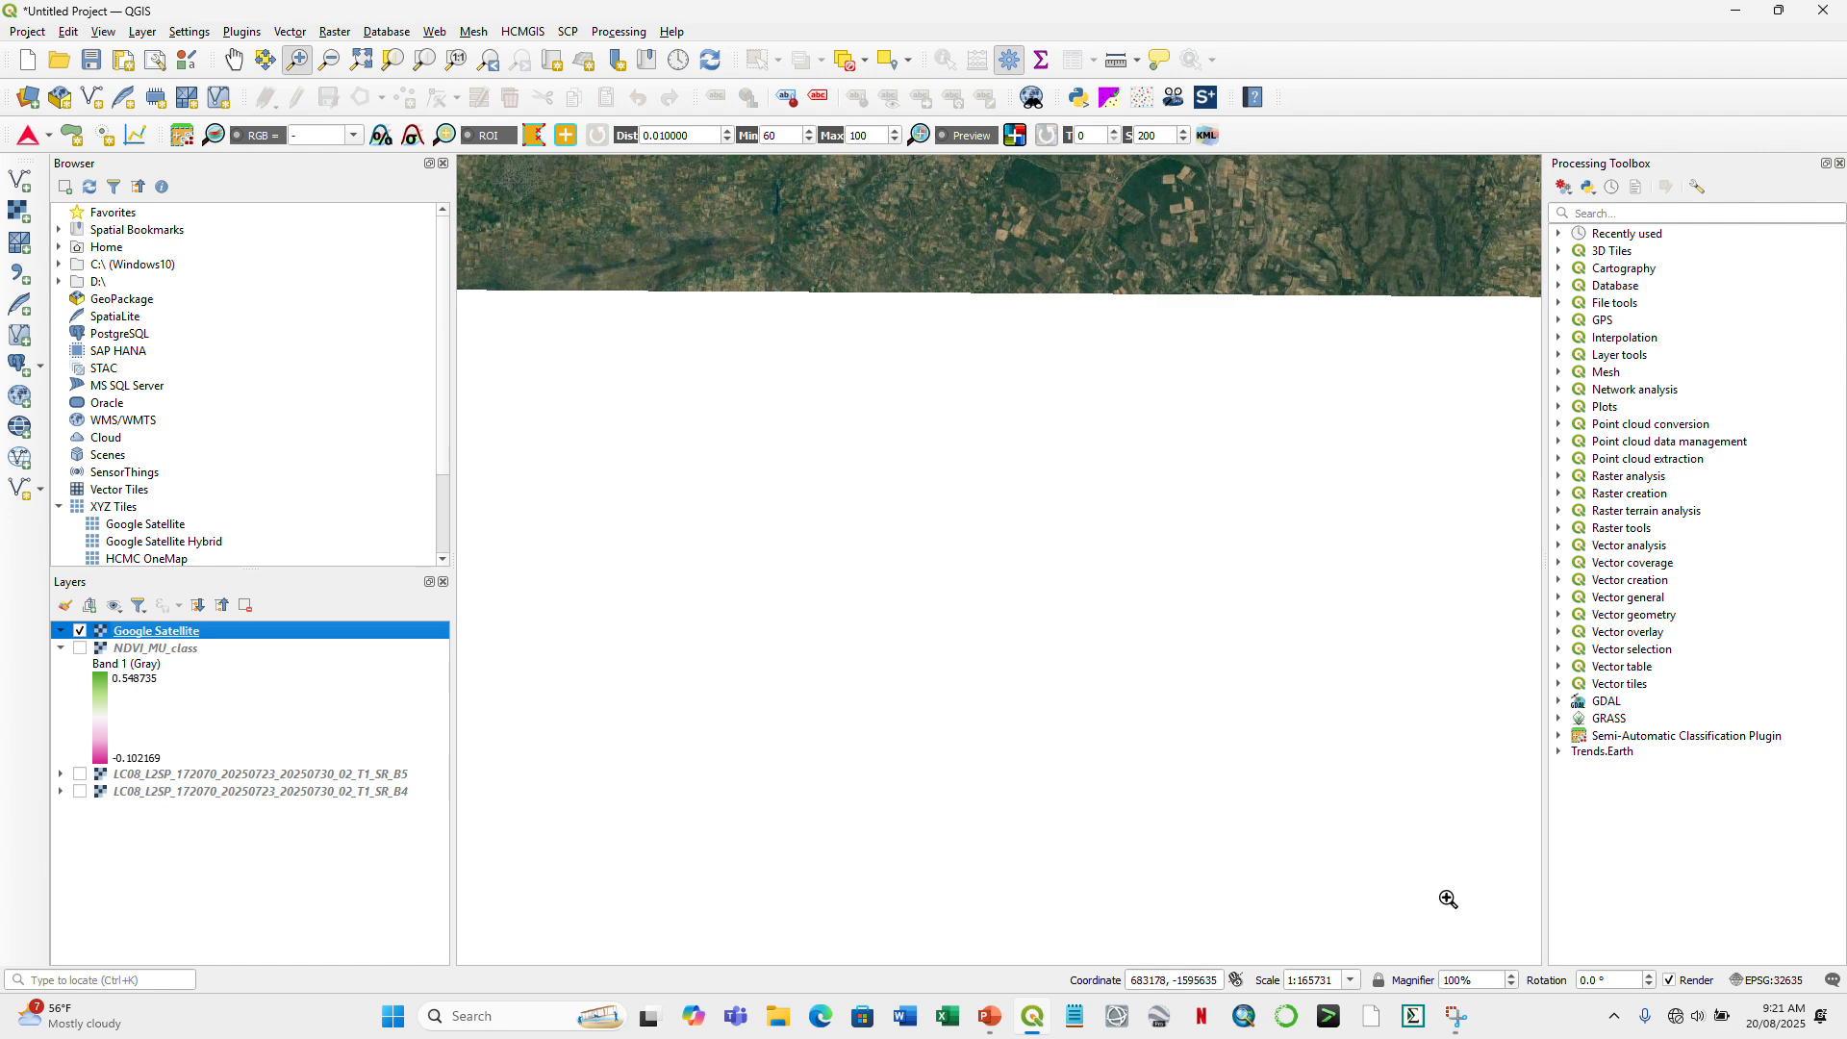
- Turn on Wi-Fi and connect the computer to the OPPO Reno6 5G network so online basemaps can load
left_click(1691, 1018)
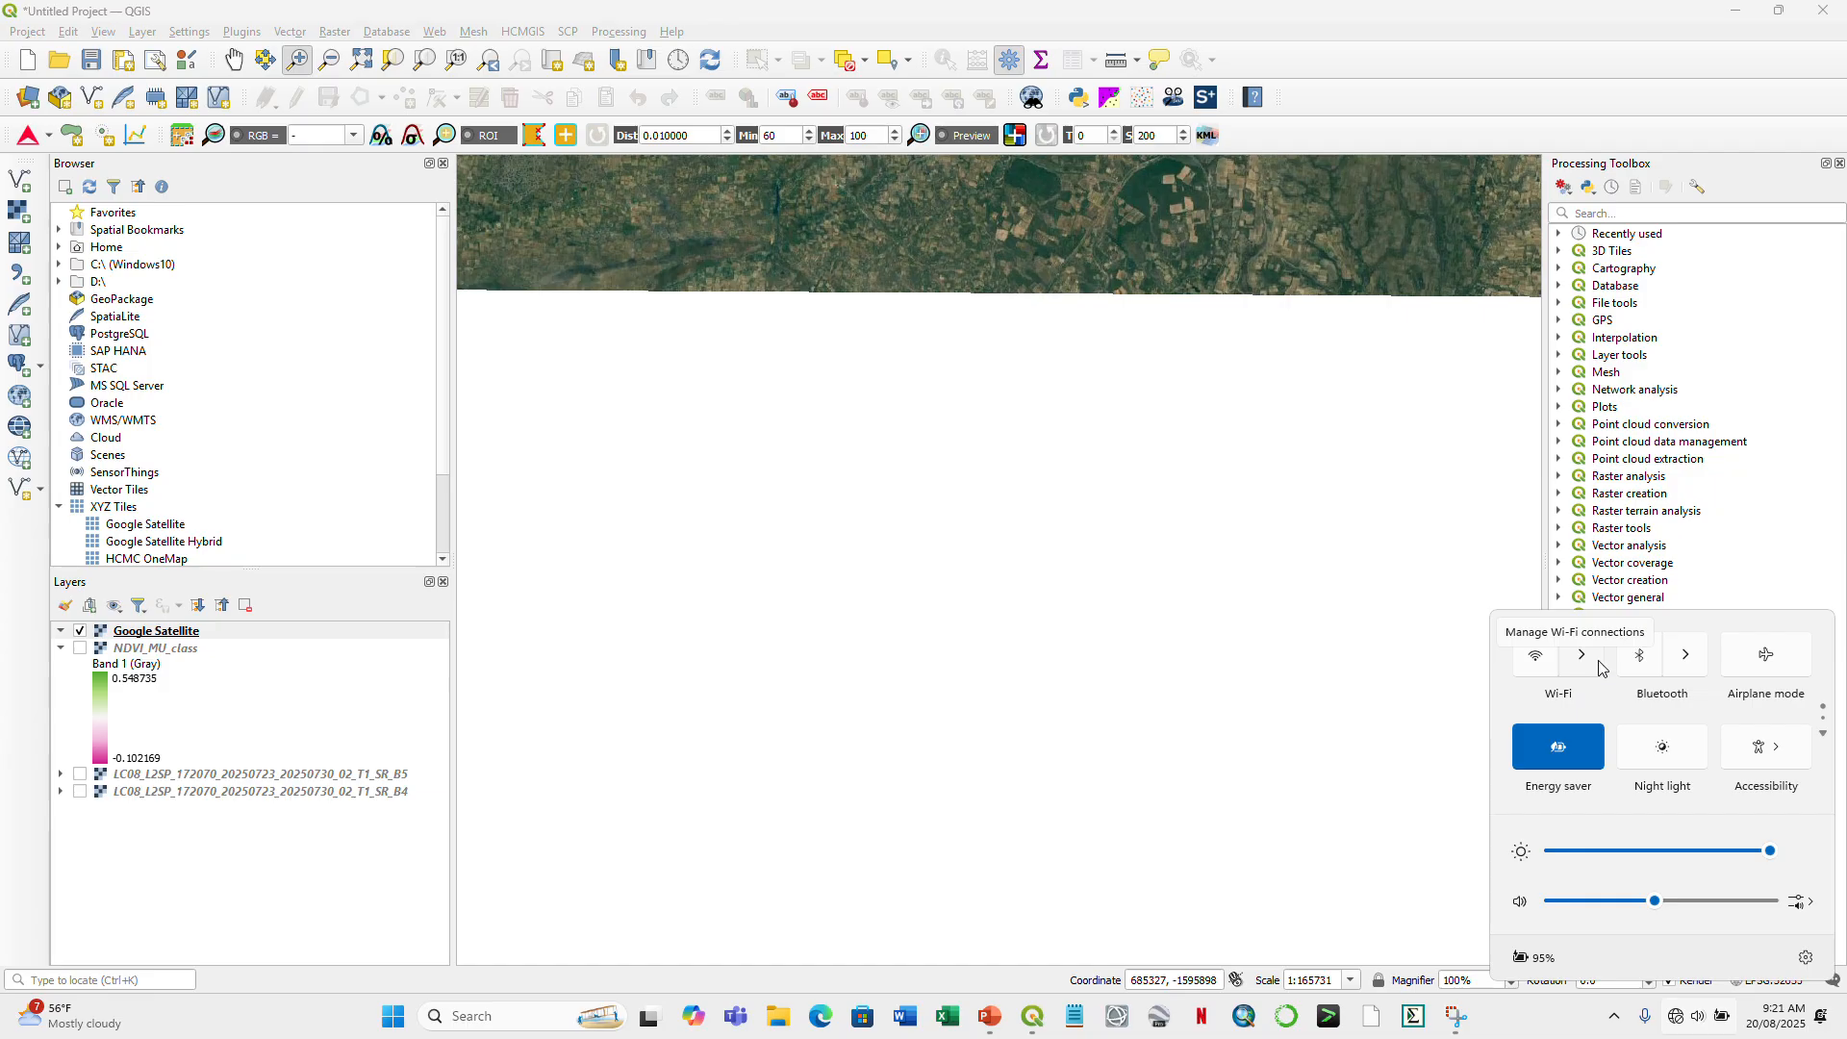
left_click(1675, 1018)
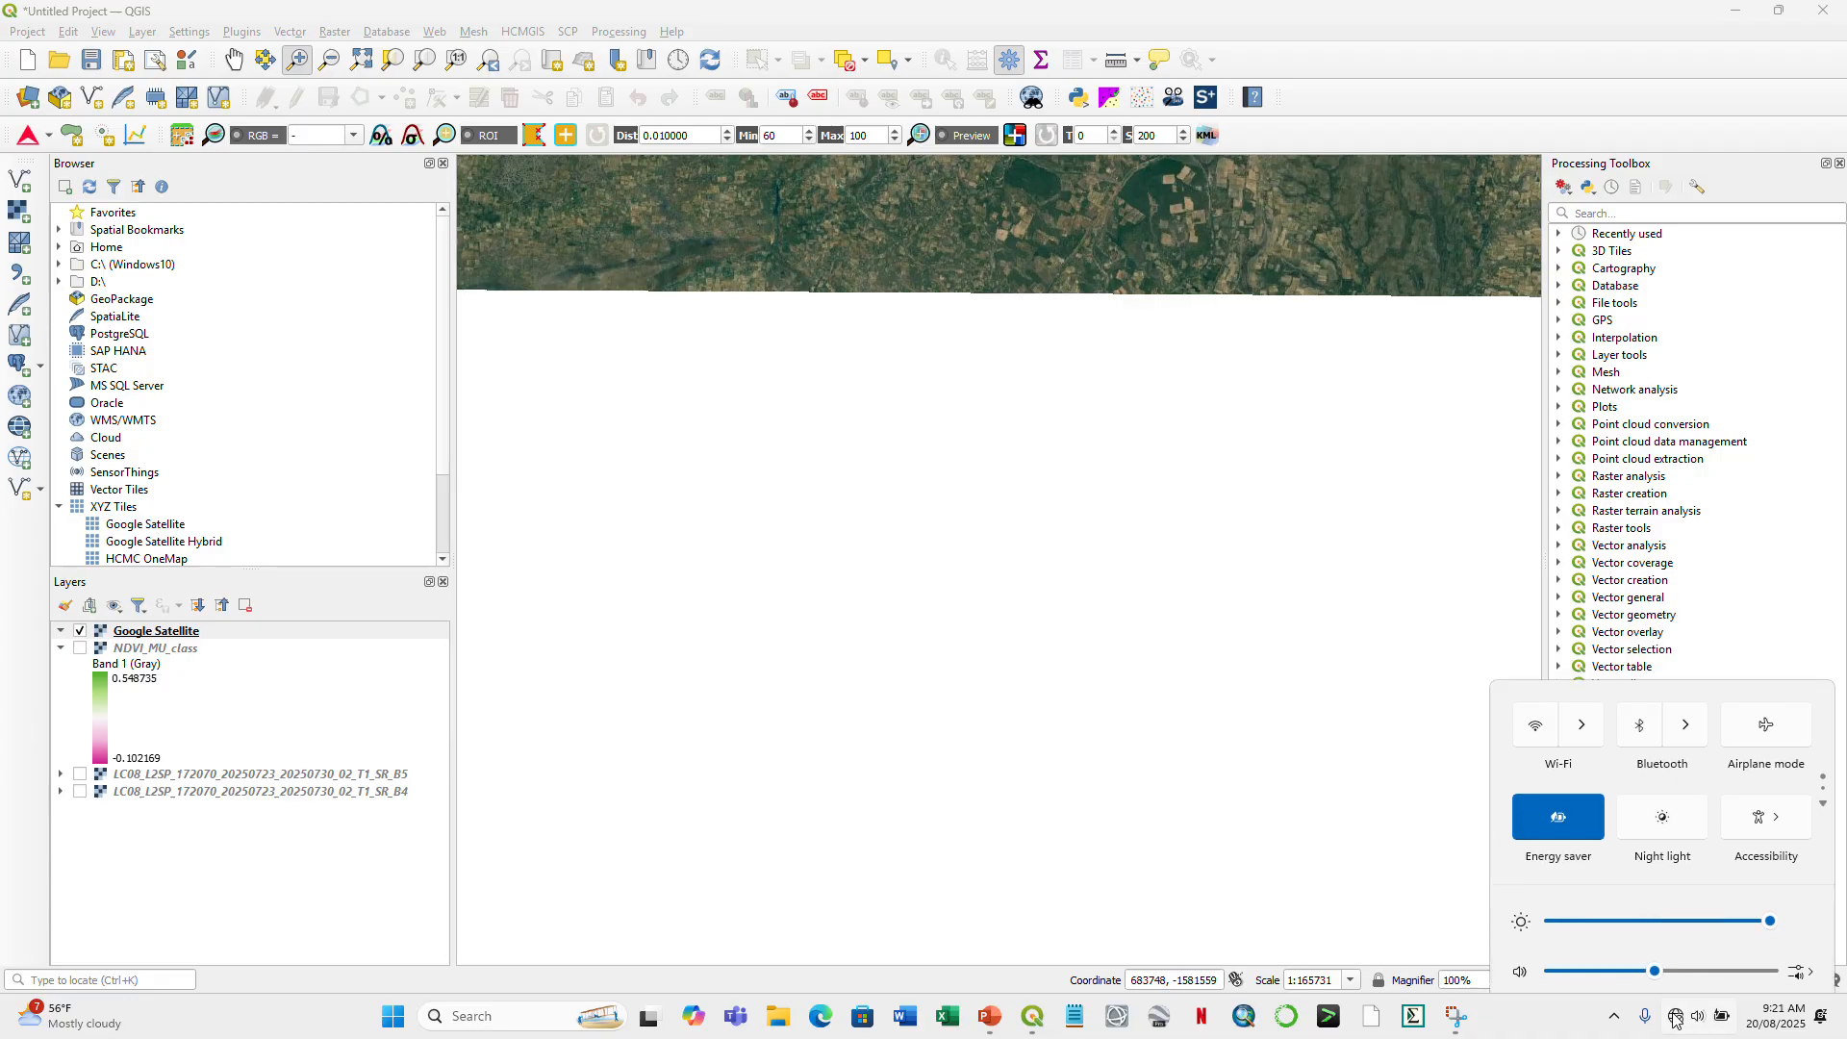
left_click(1675, 1018)
left_click(1582, 656)
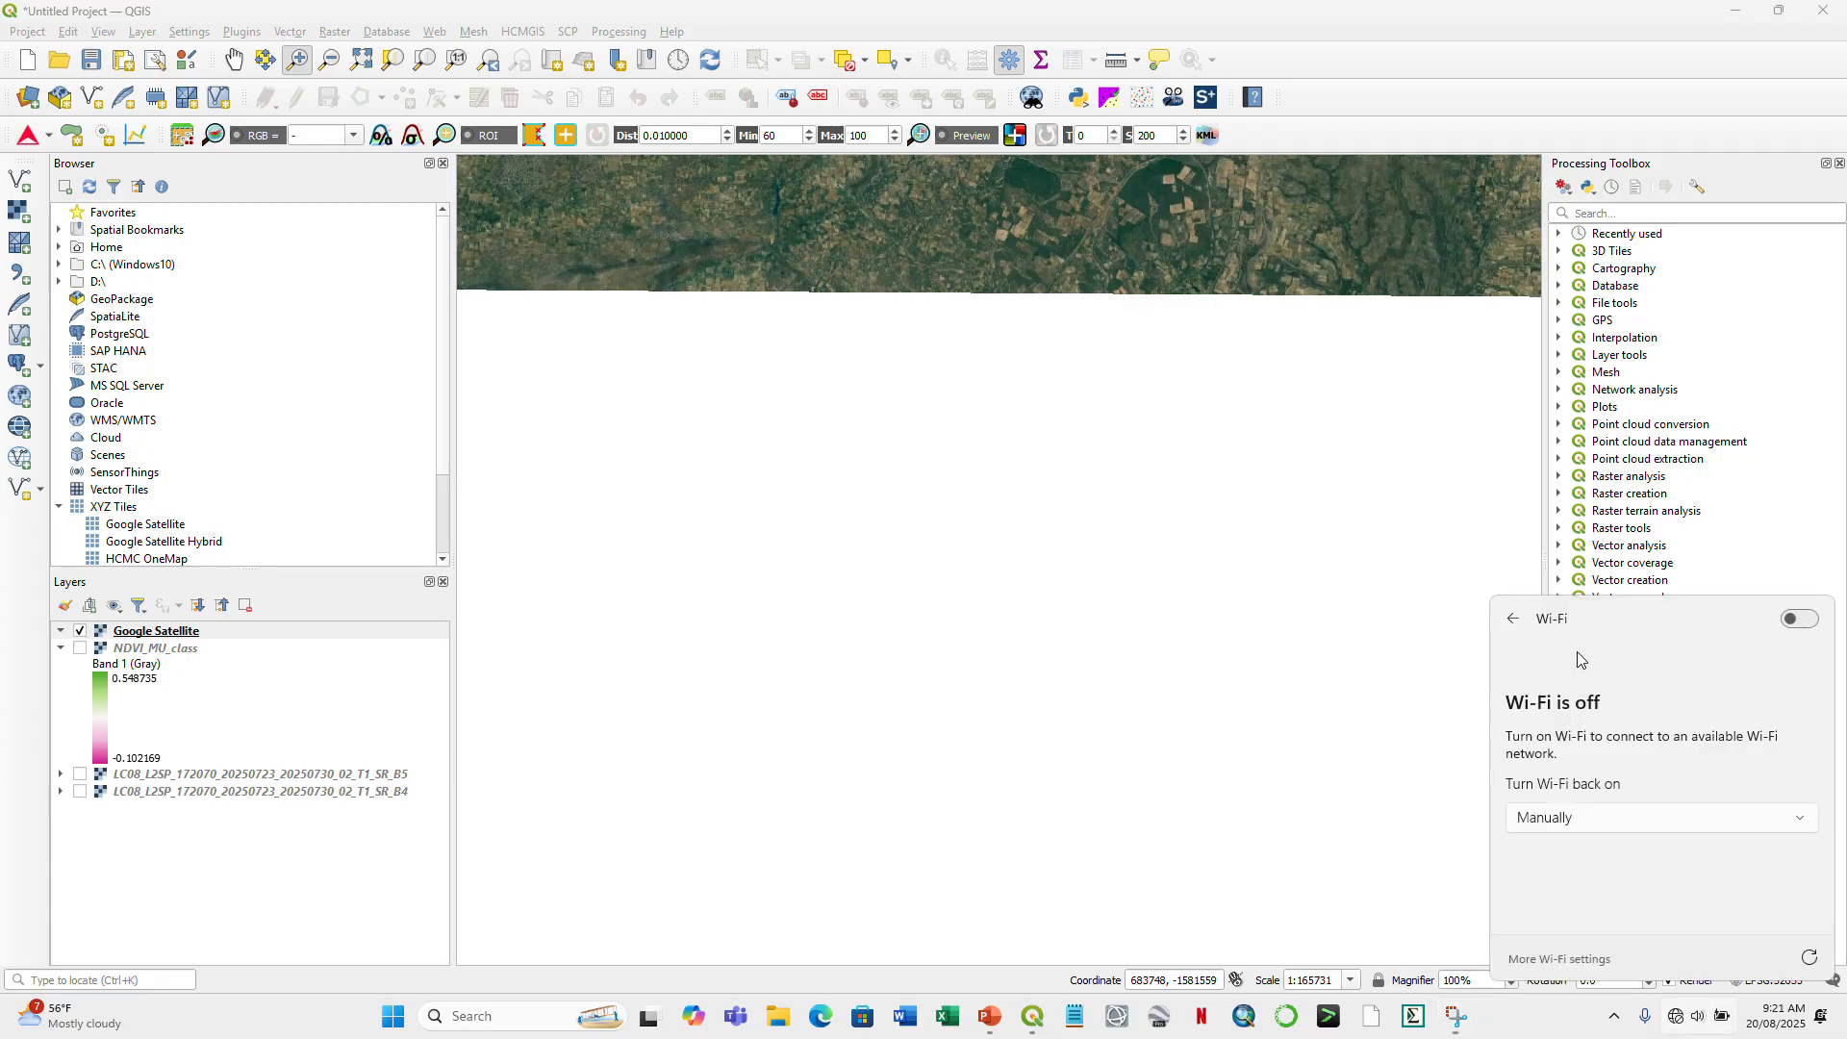
left_click(1800, 621)
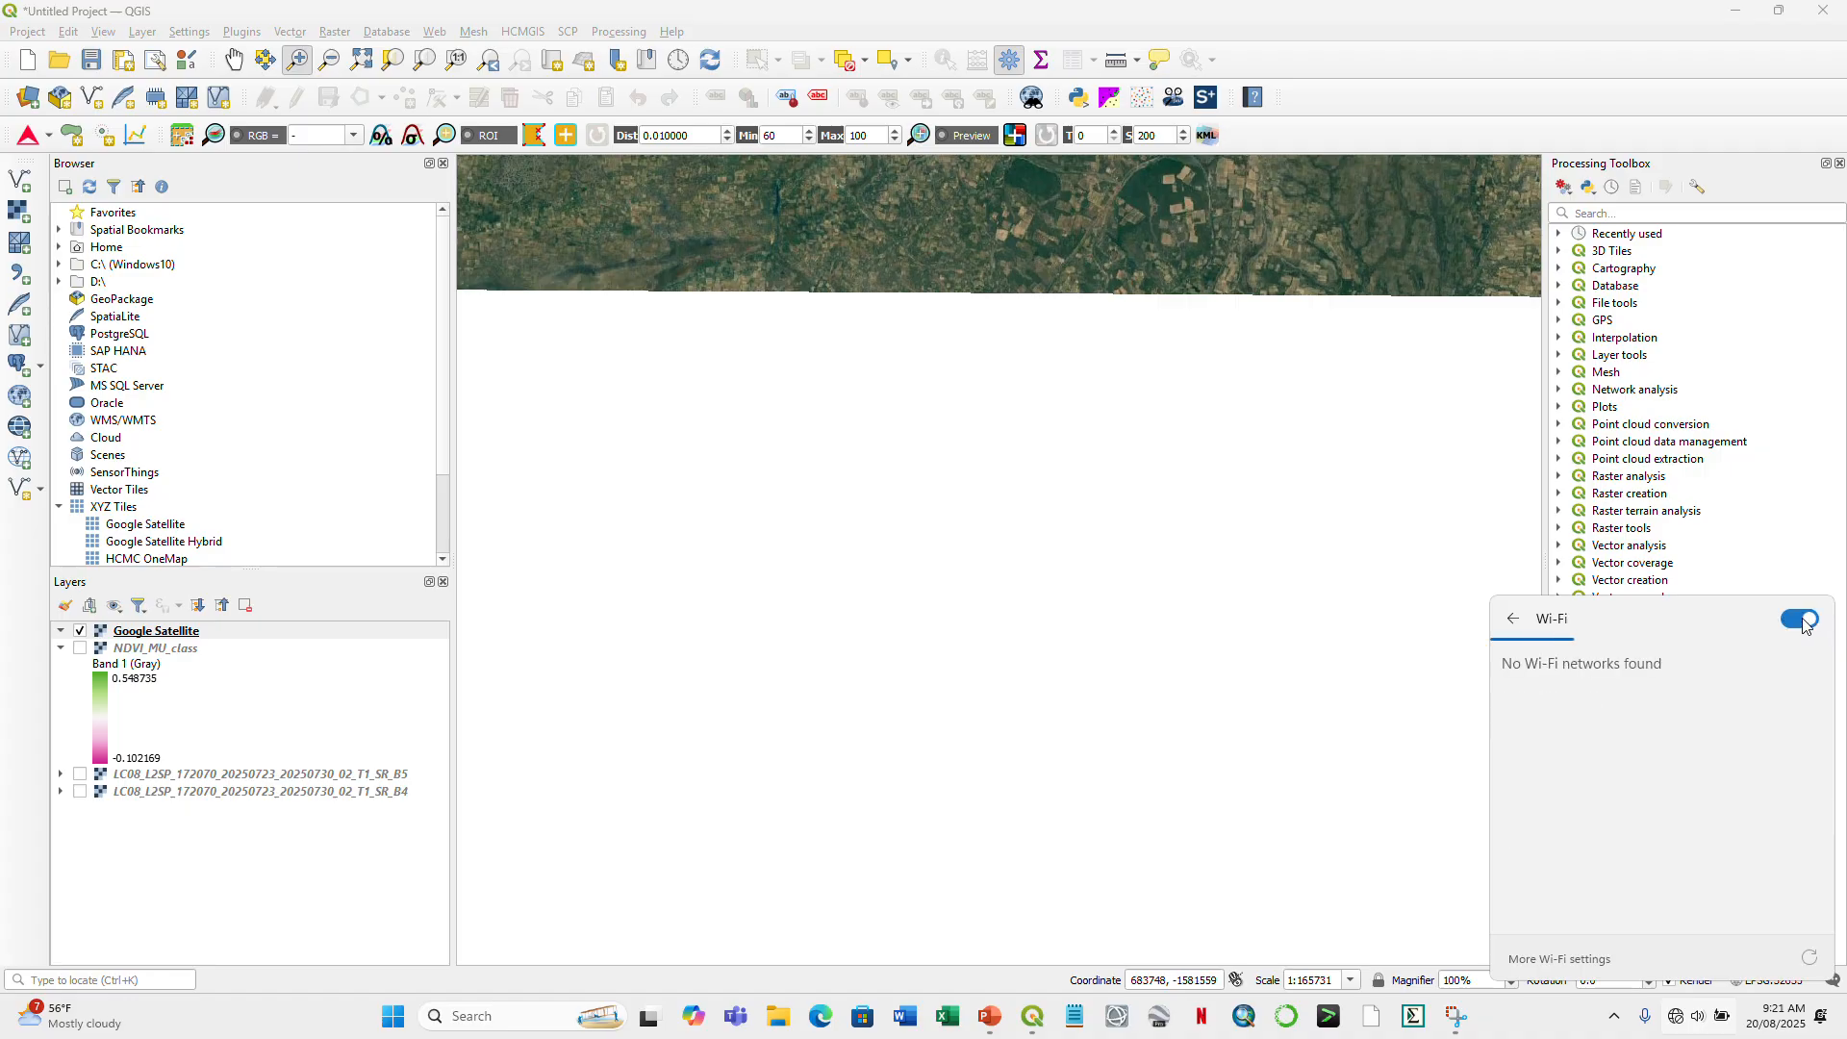
left_click(1729, 692)
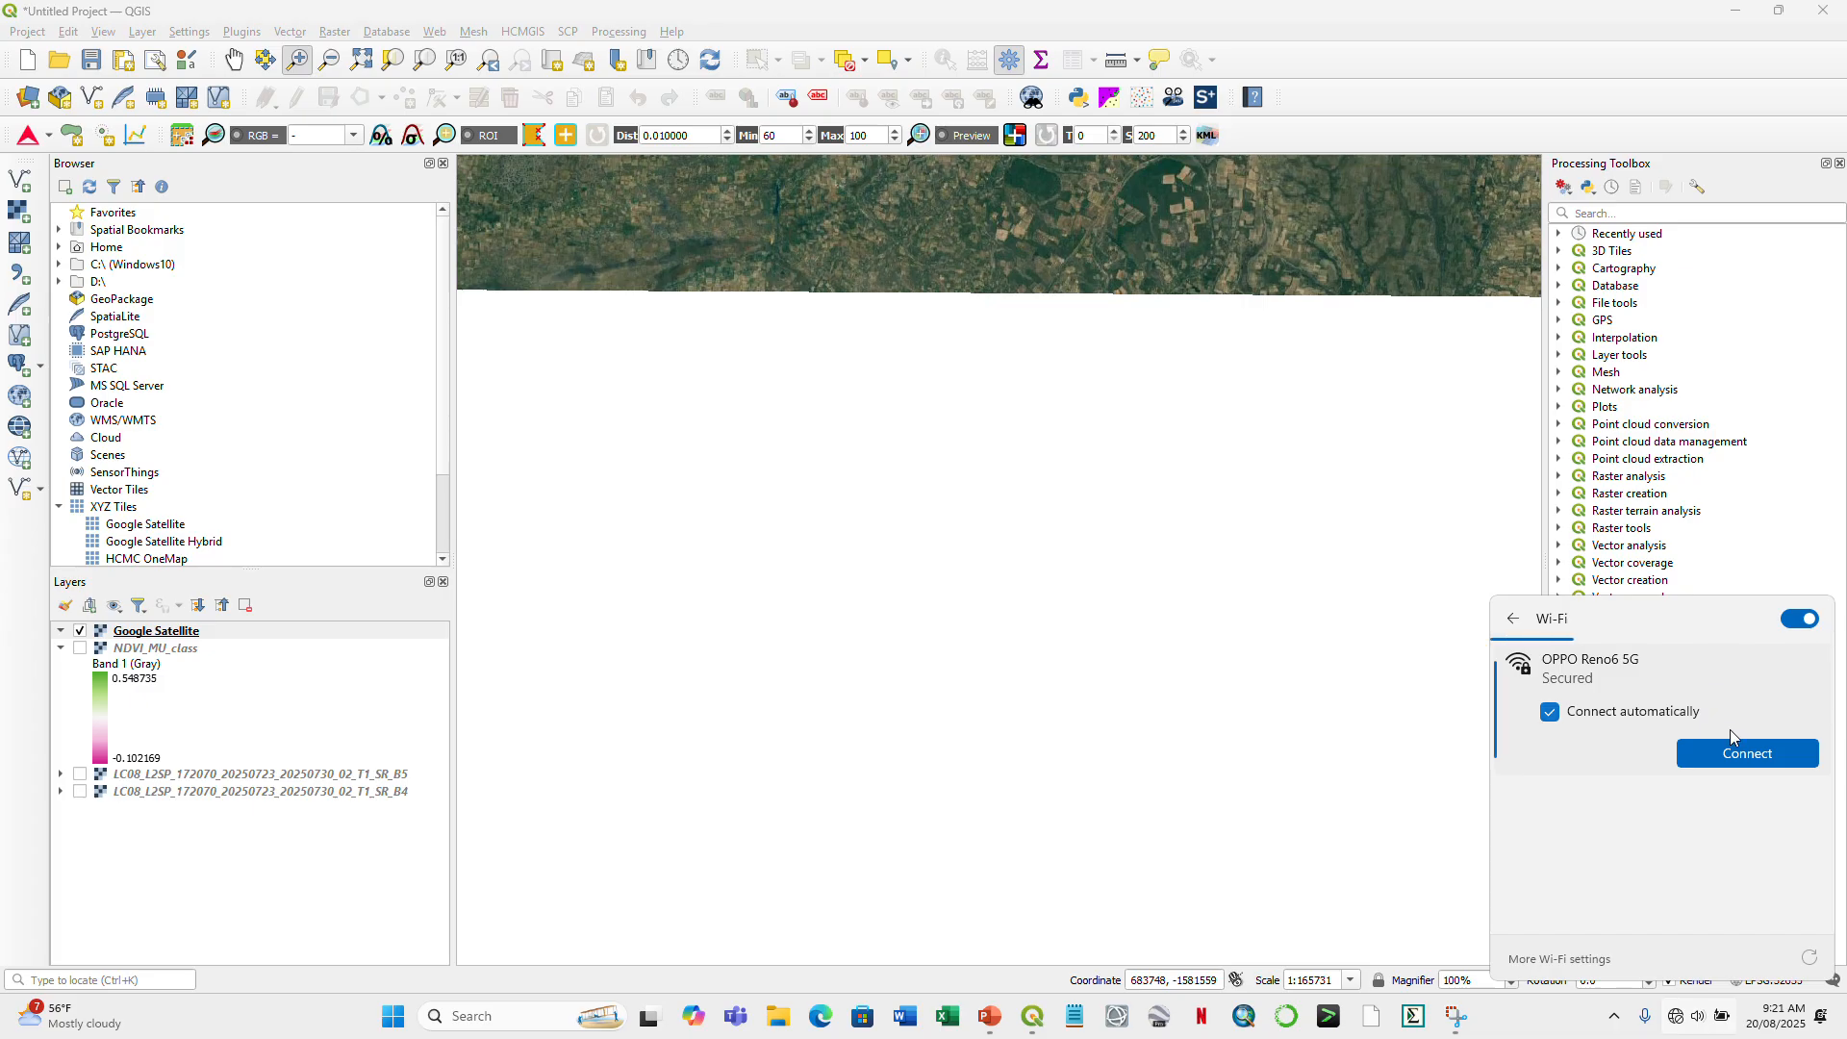
left_click(1748, 754)
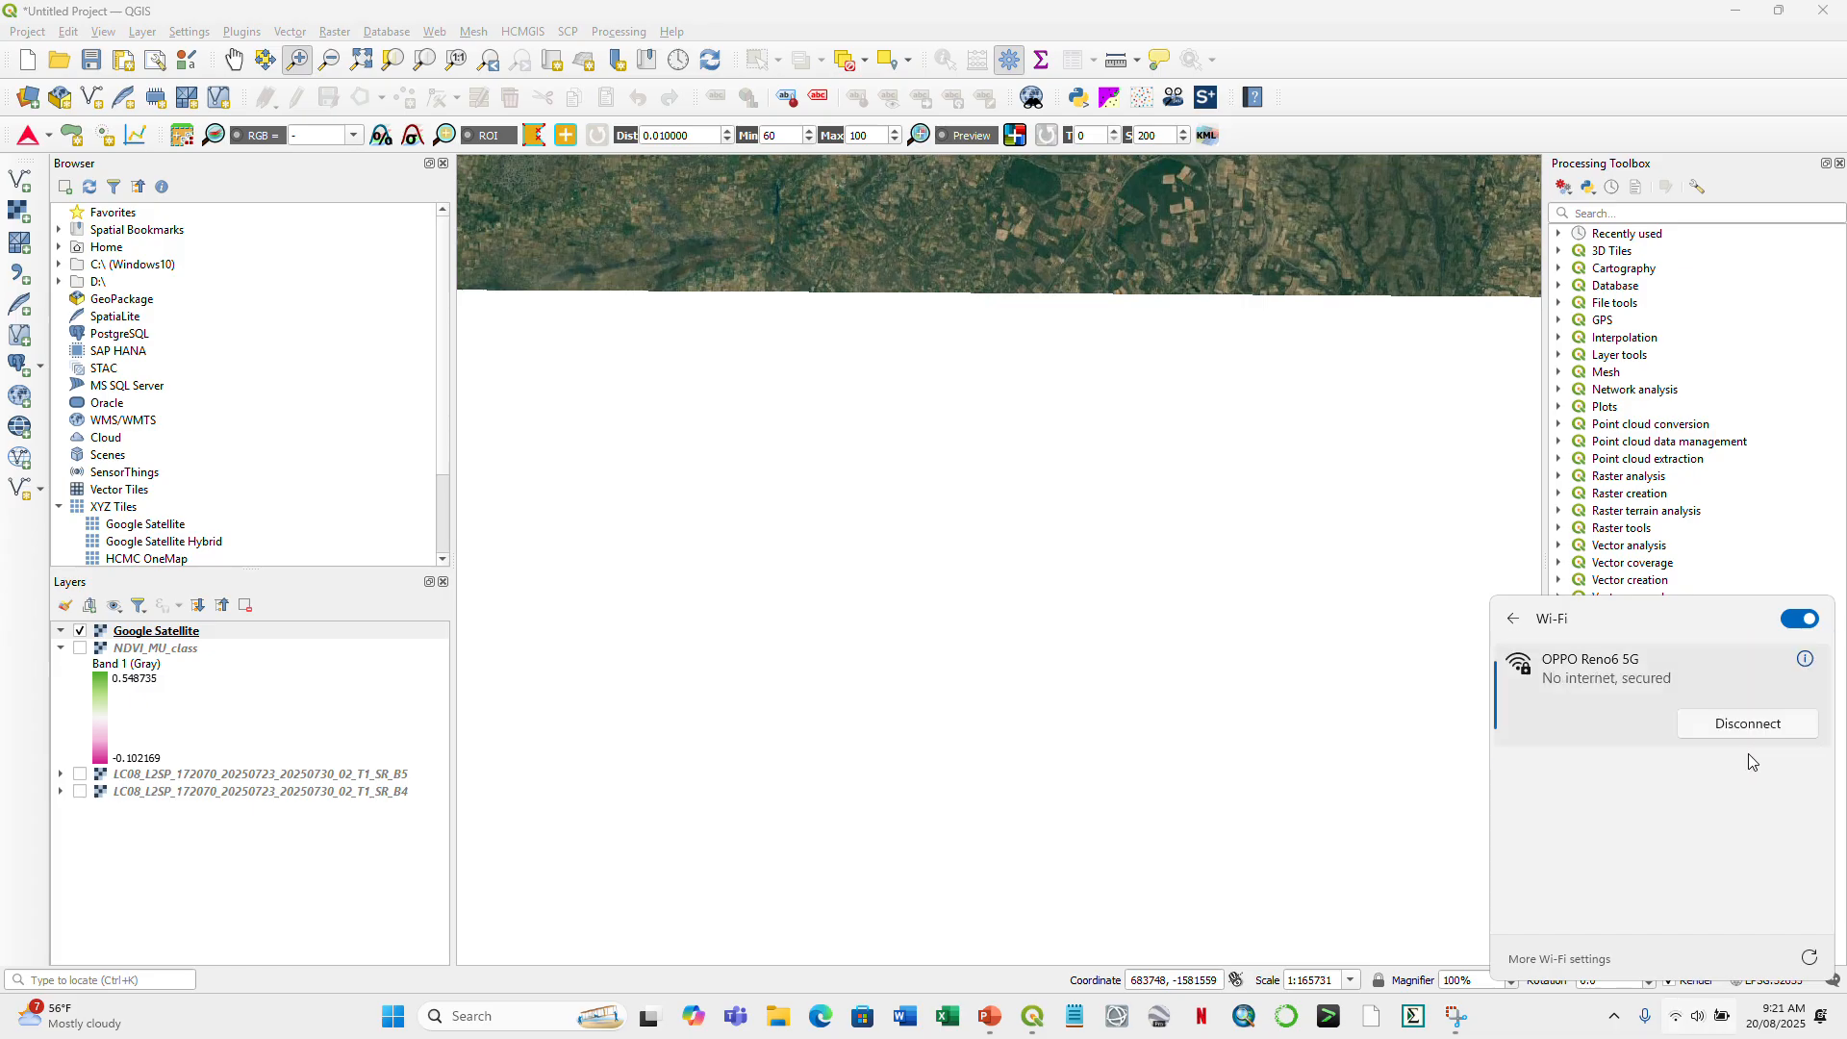
left_click(1561, 1037)
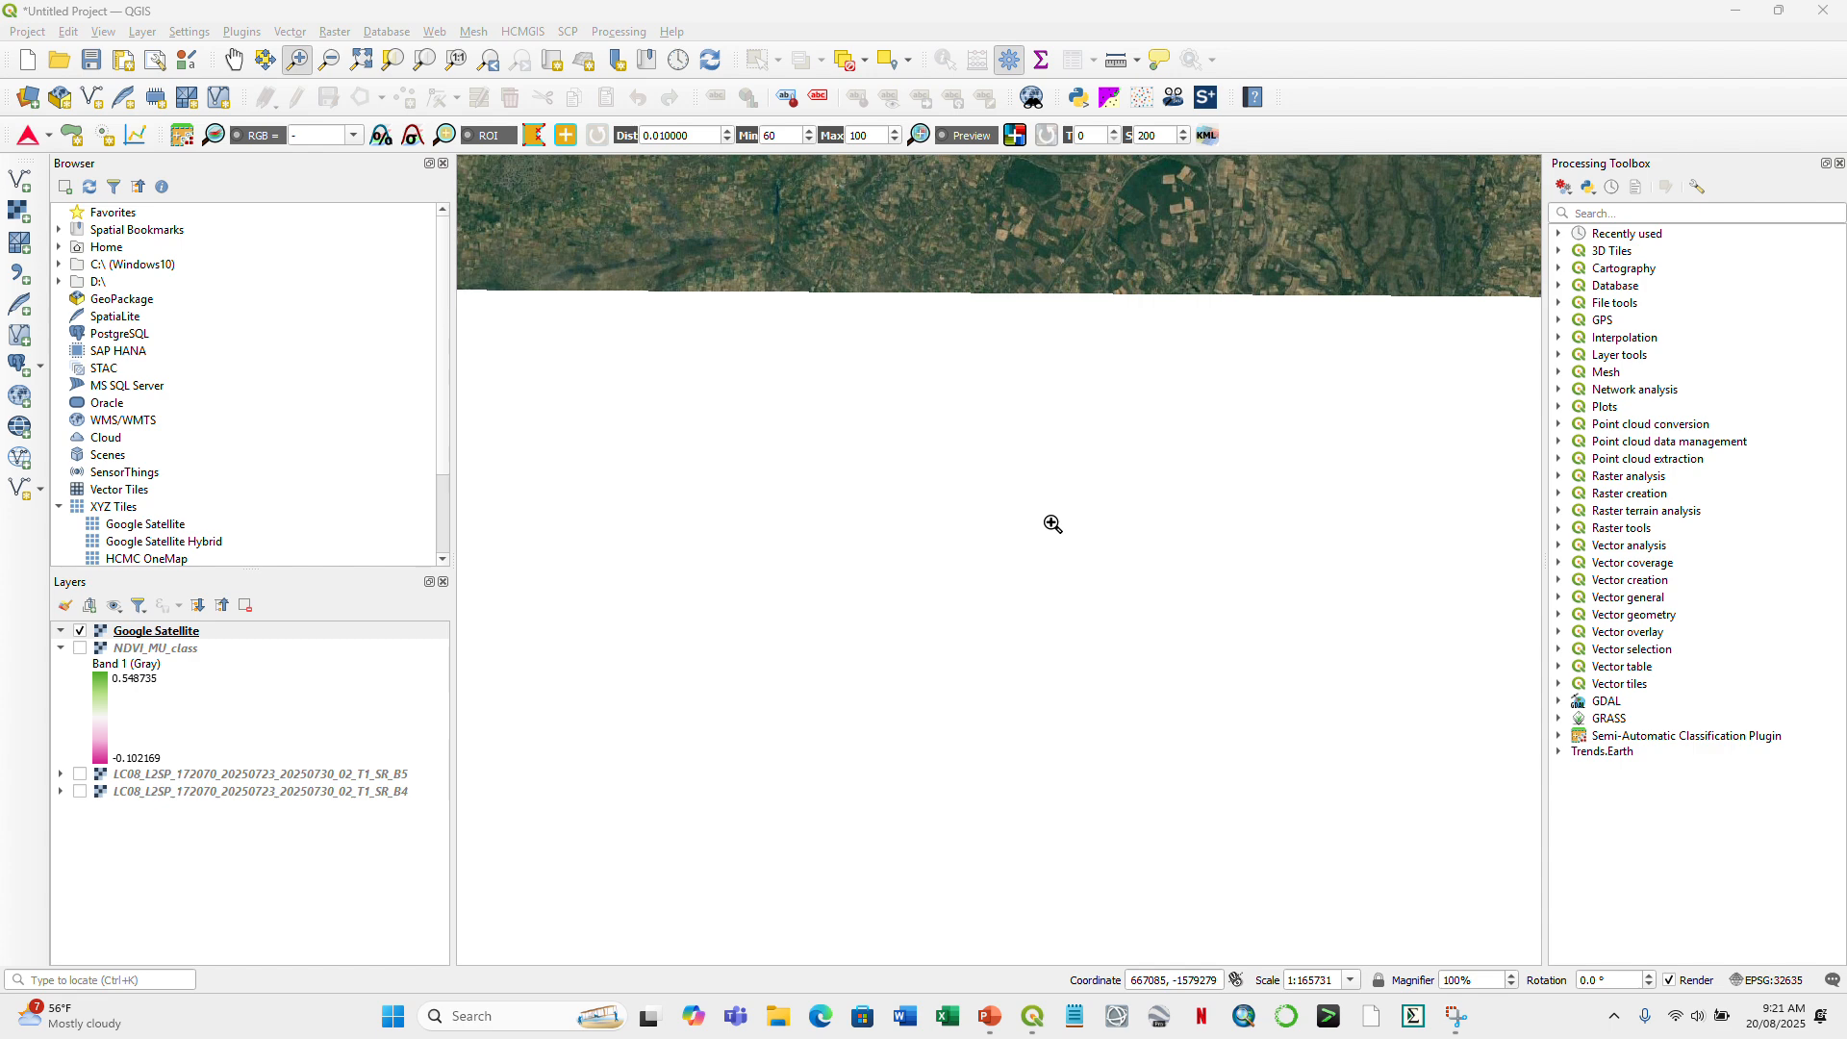
- Replace the Google Satellite layer with the Google Satellite Hybrid basemap from the XYZ tiles
right_click(173, 633)
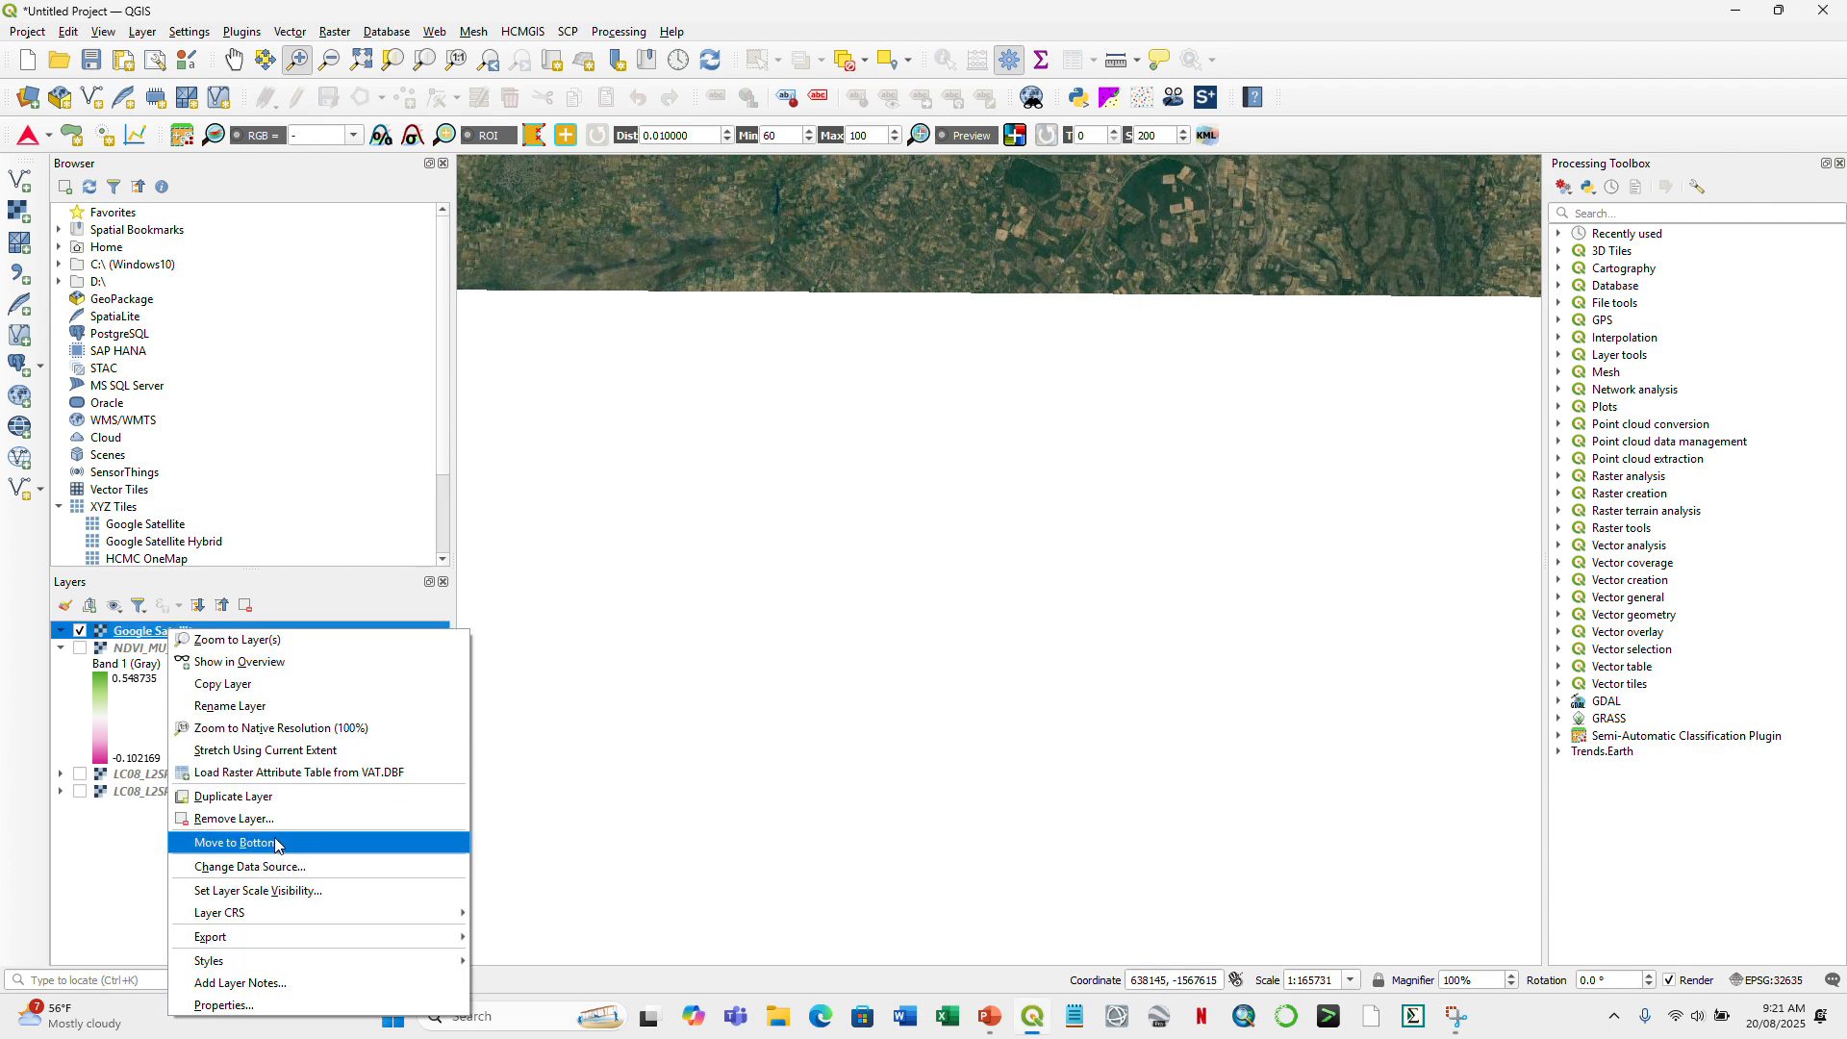
left_click(236, 819)
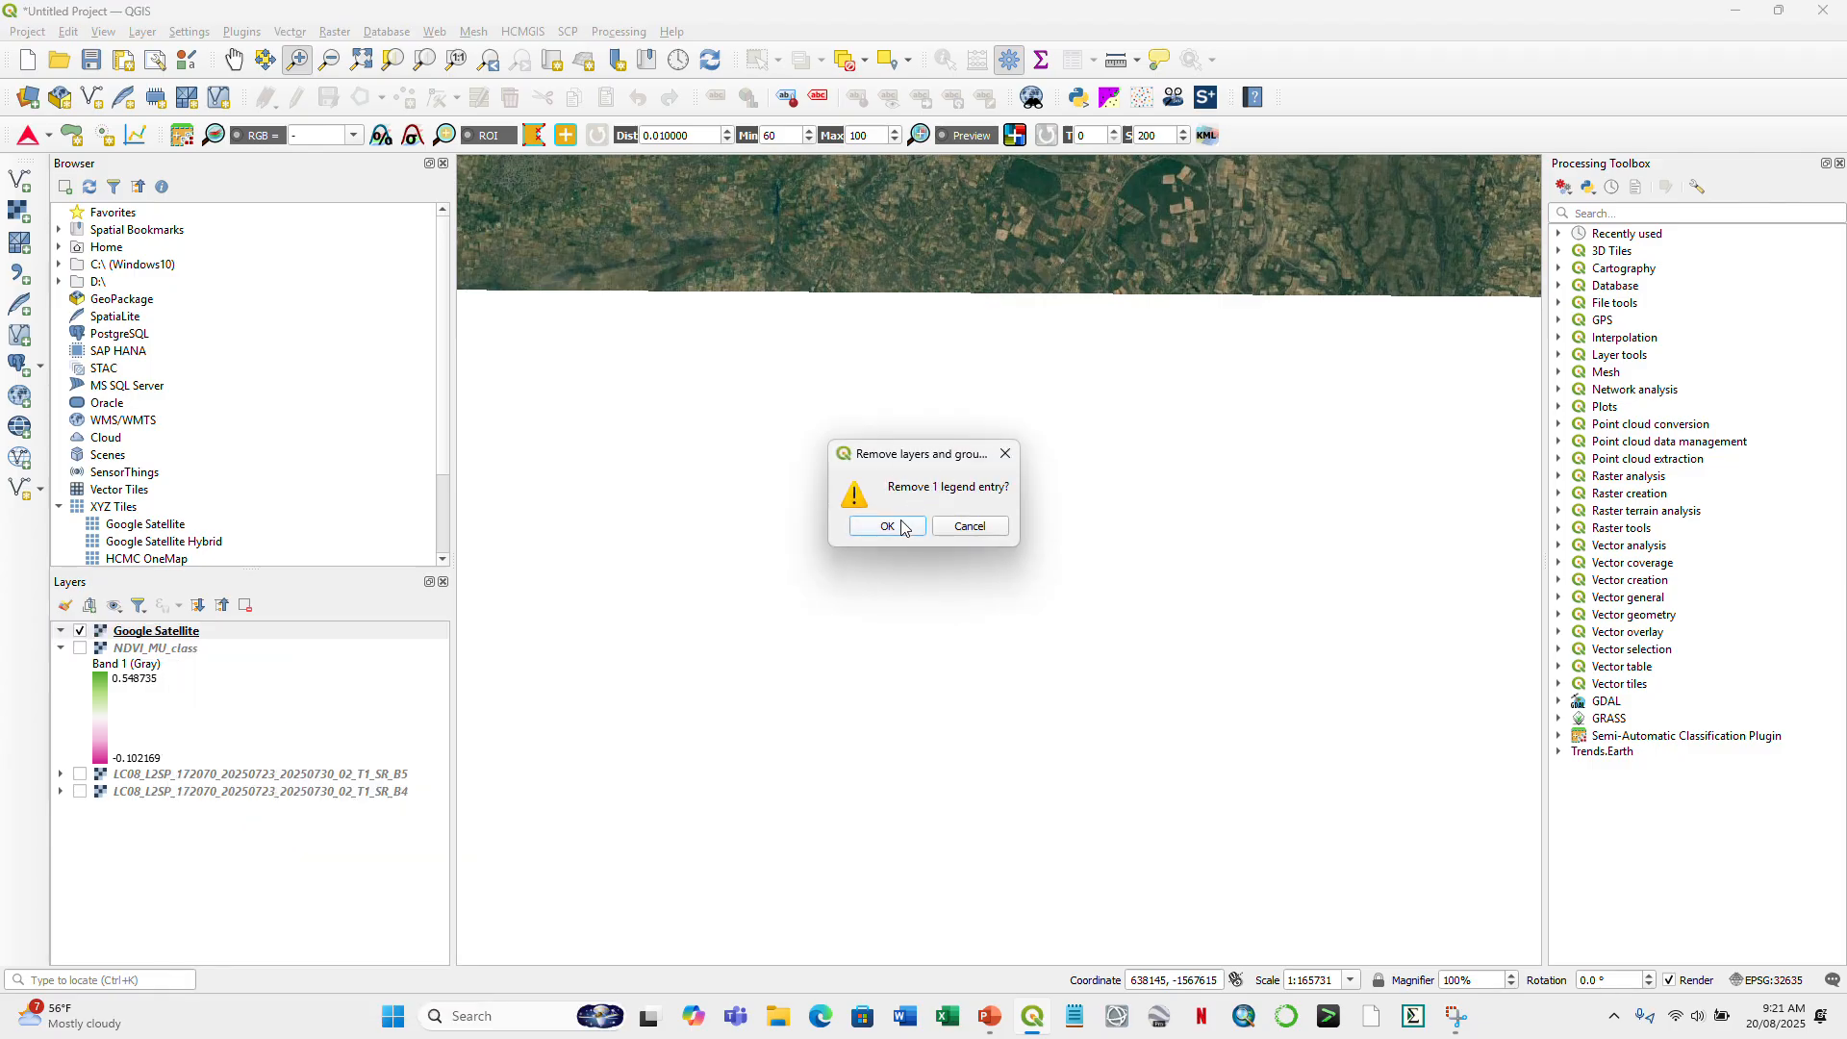
left_click(903, 520)
scroll(441, 467, "down", 2)
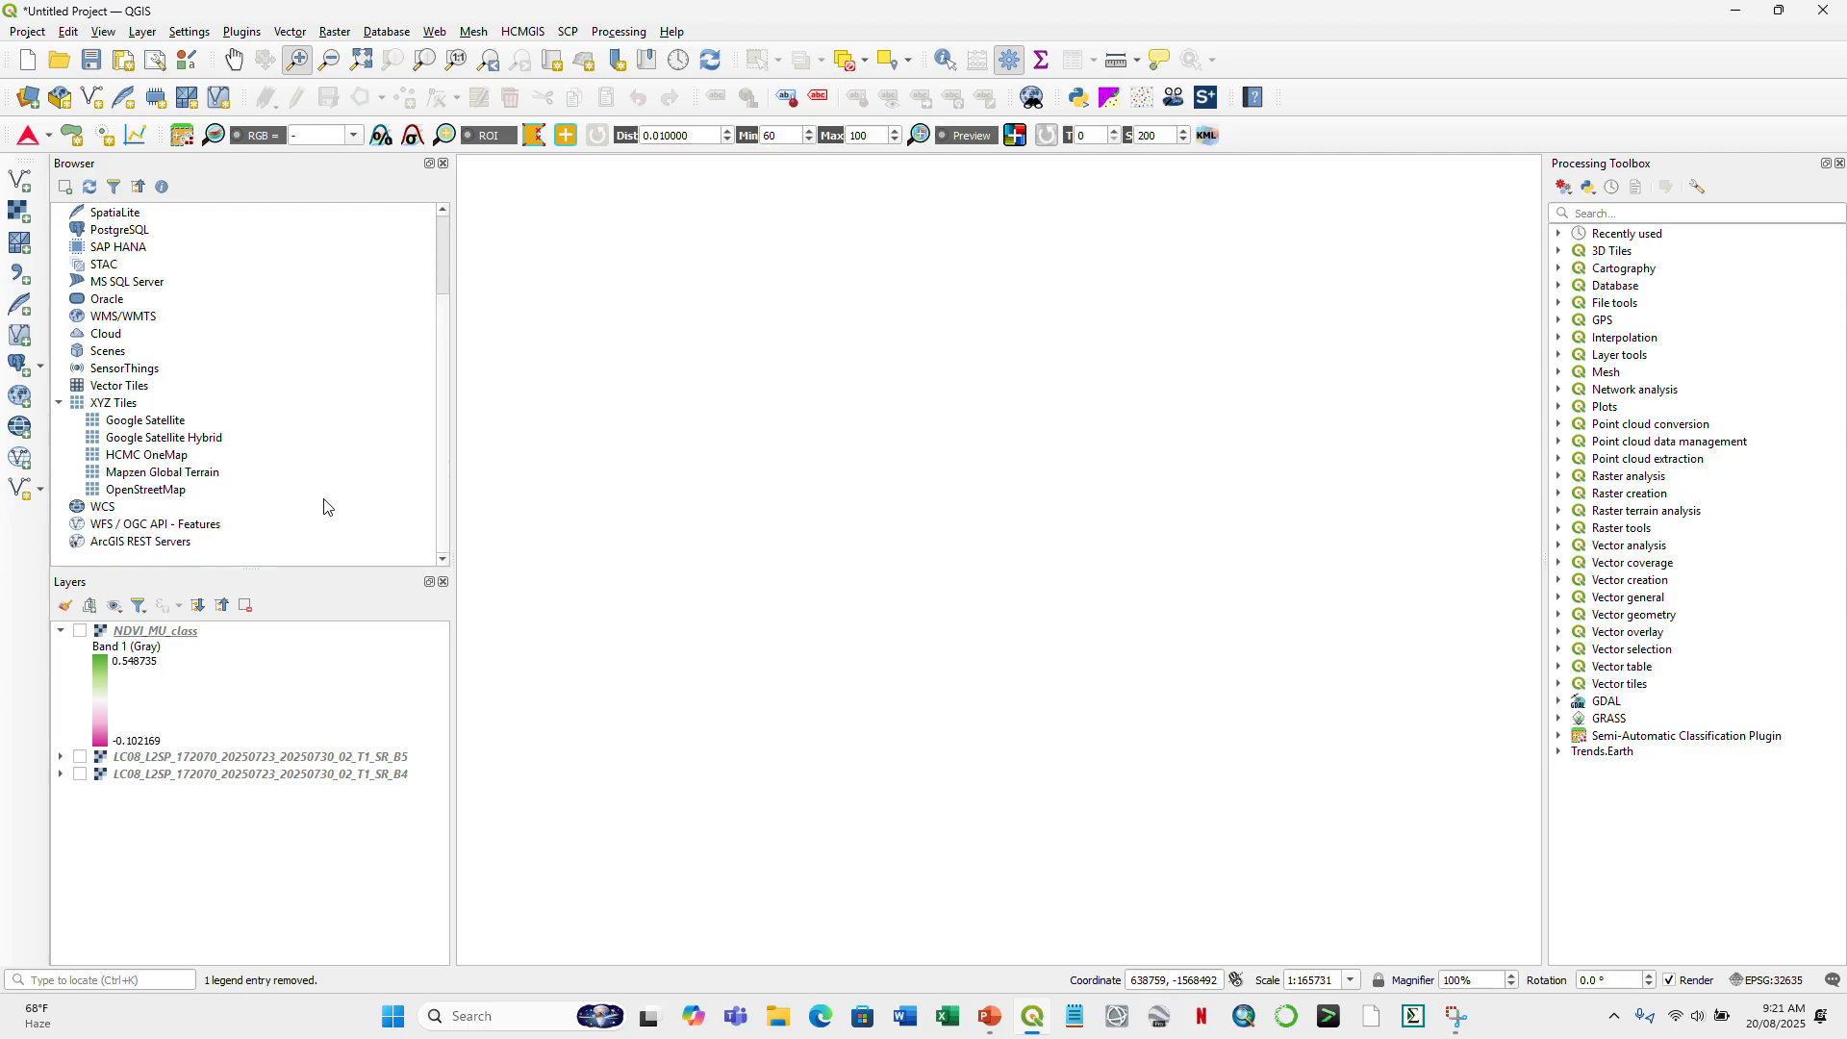
double_click(150, 439)
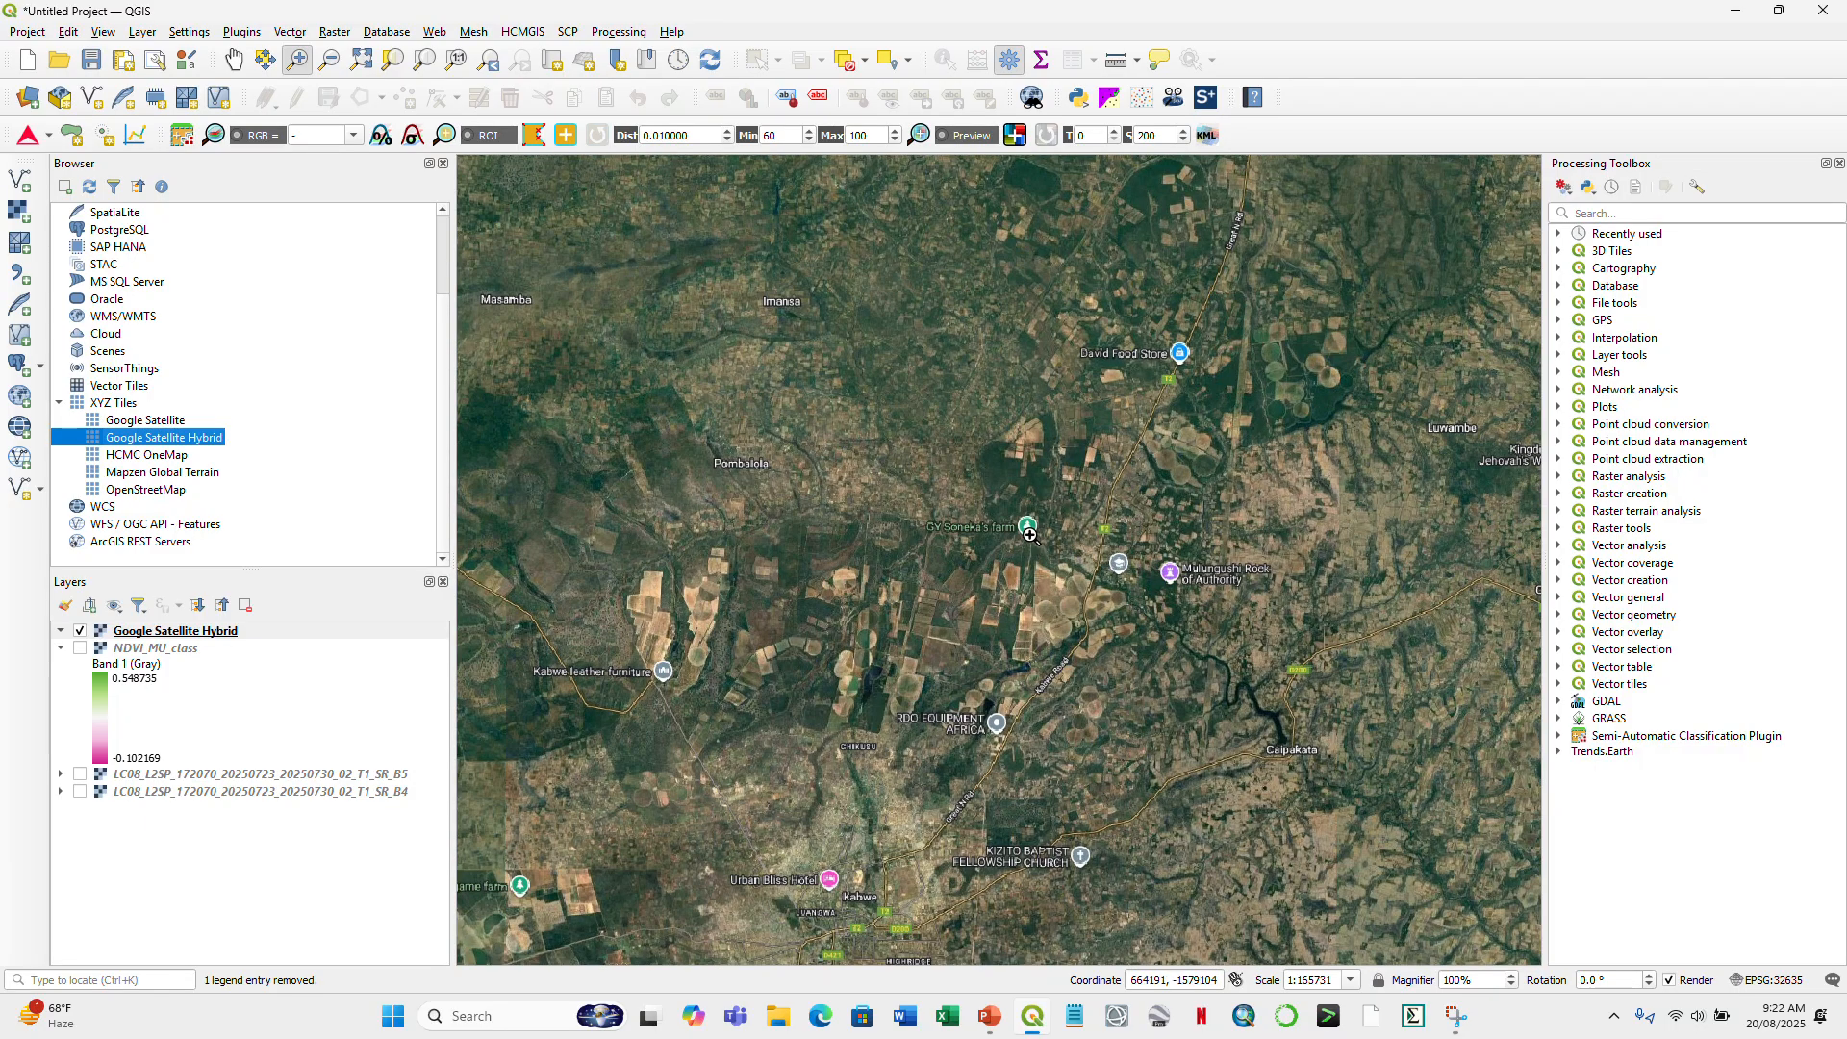
- Move the NDVI_MU_class layer to the top and show it over the circular fields near the river
left_click_drag(1004, 535, 1307, 747)
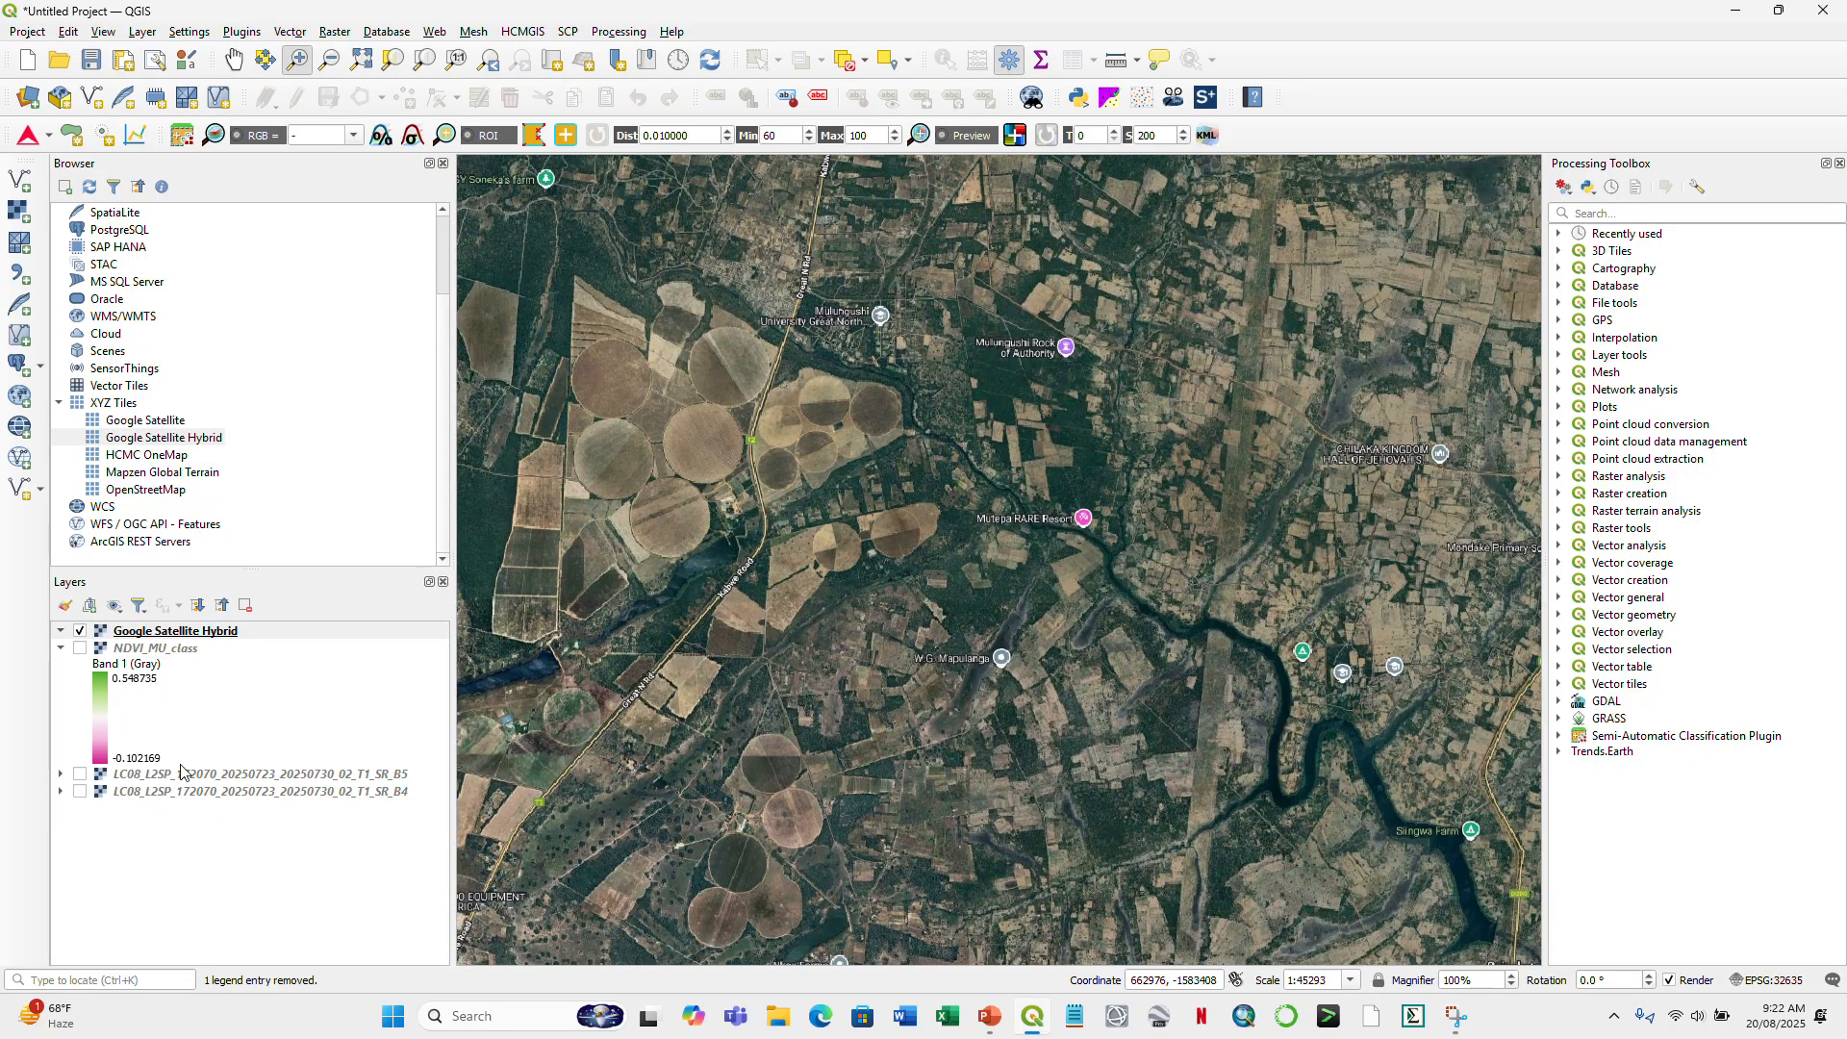
right_click(77, 648)
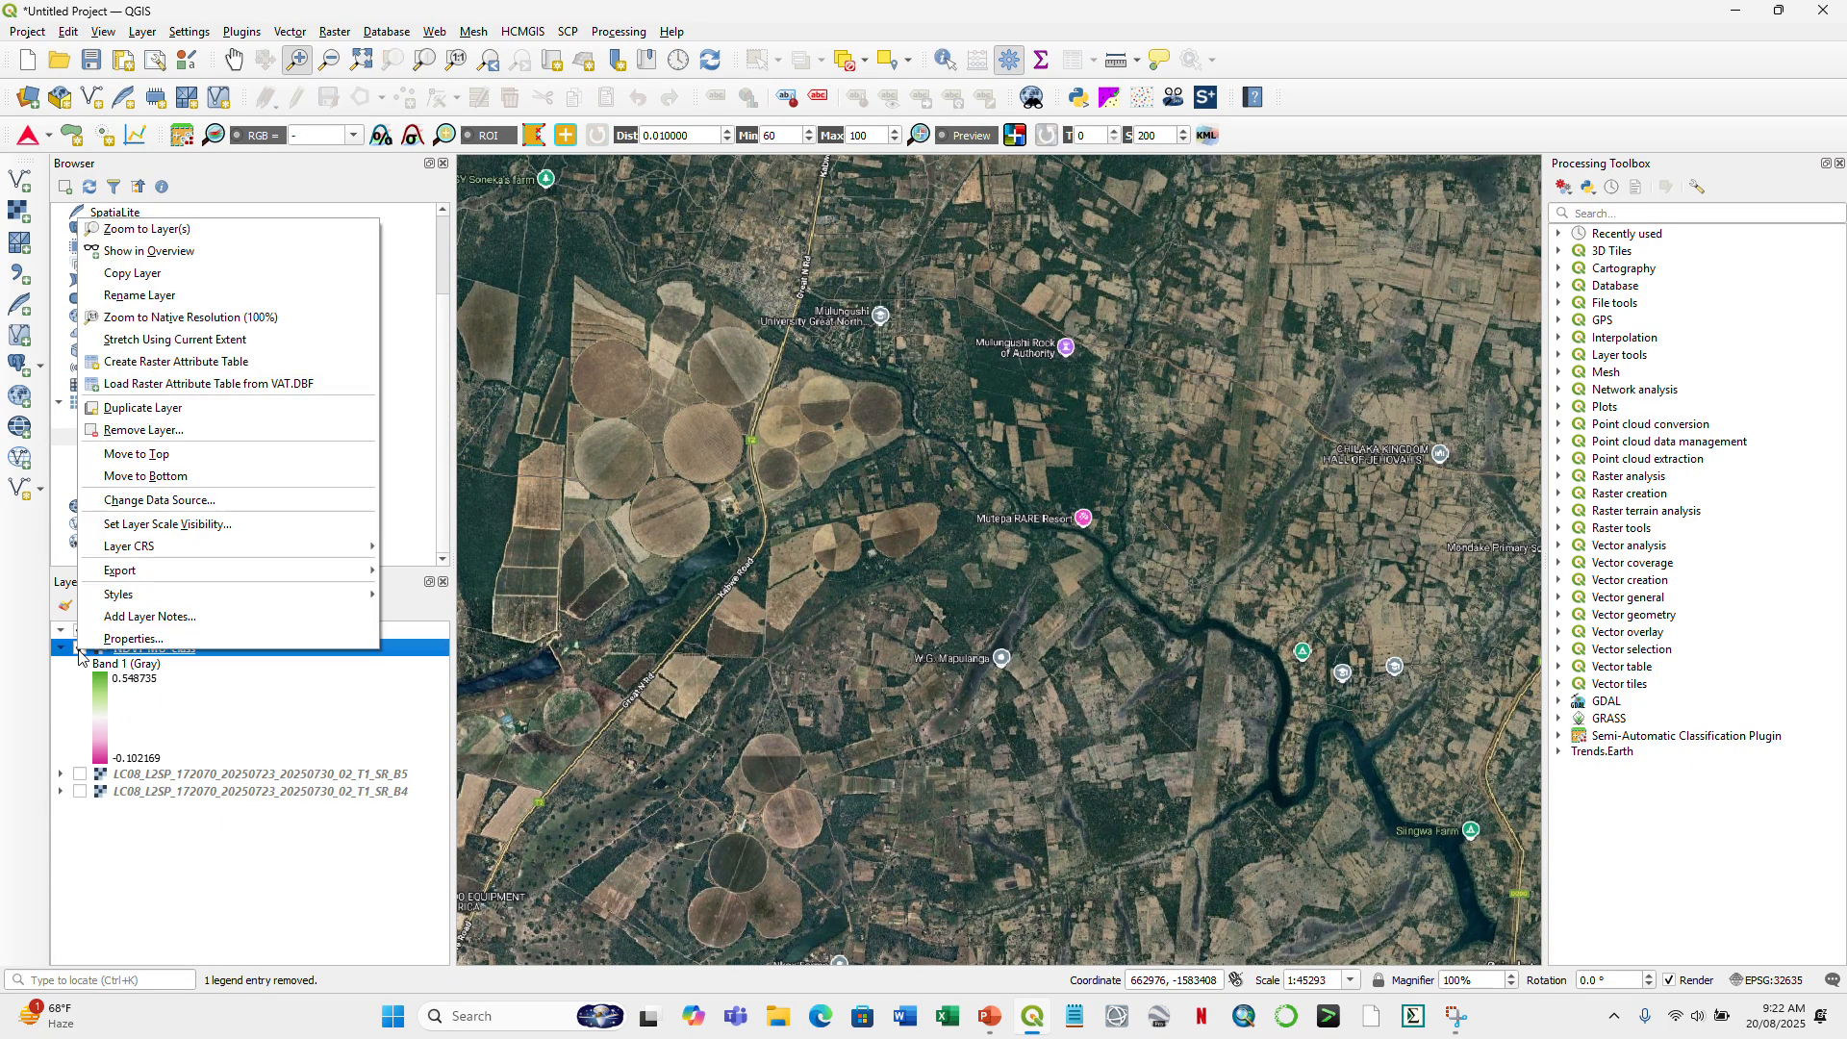
left_click(177, 458)
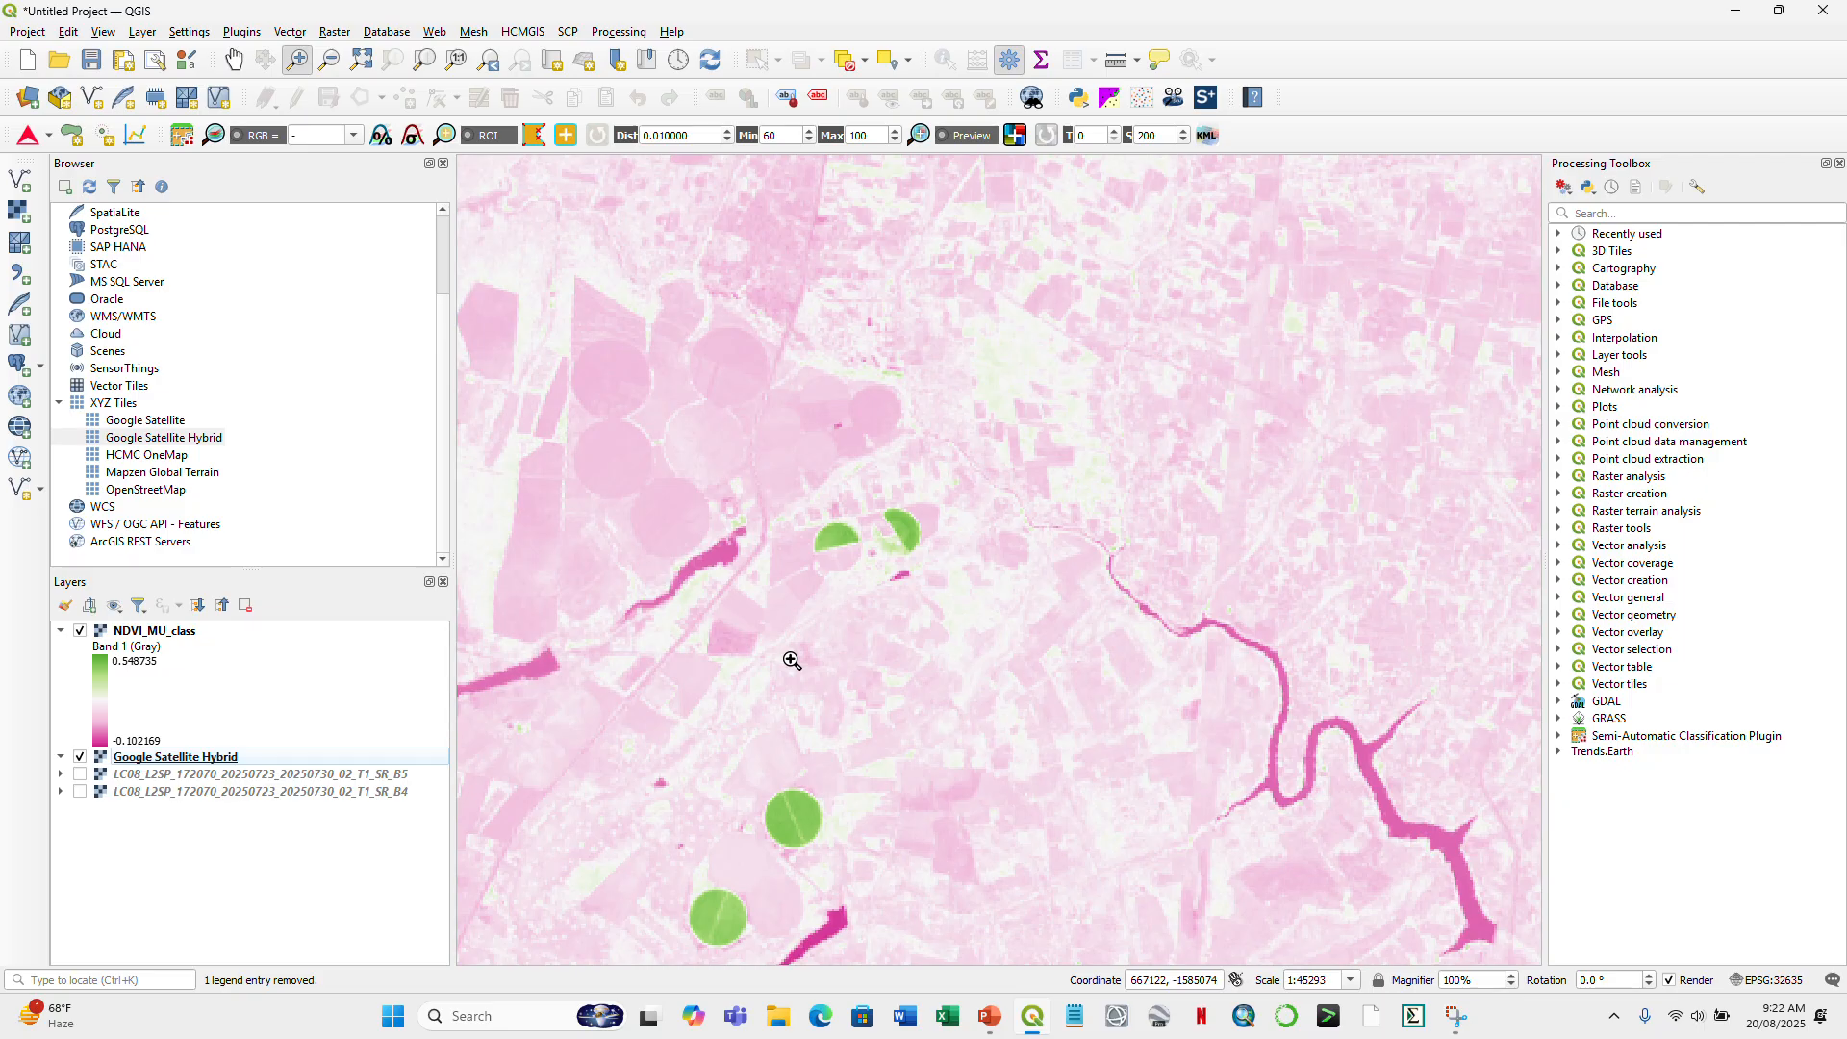
- Examine the NDVI raster's green circular fields and water bodies across a progressively wider area
left_click(330, 63)
left_click_drag(672, 280, 1346, 804)
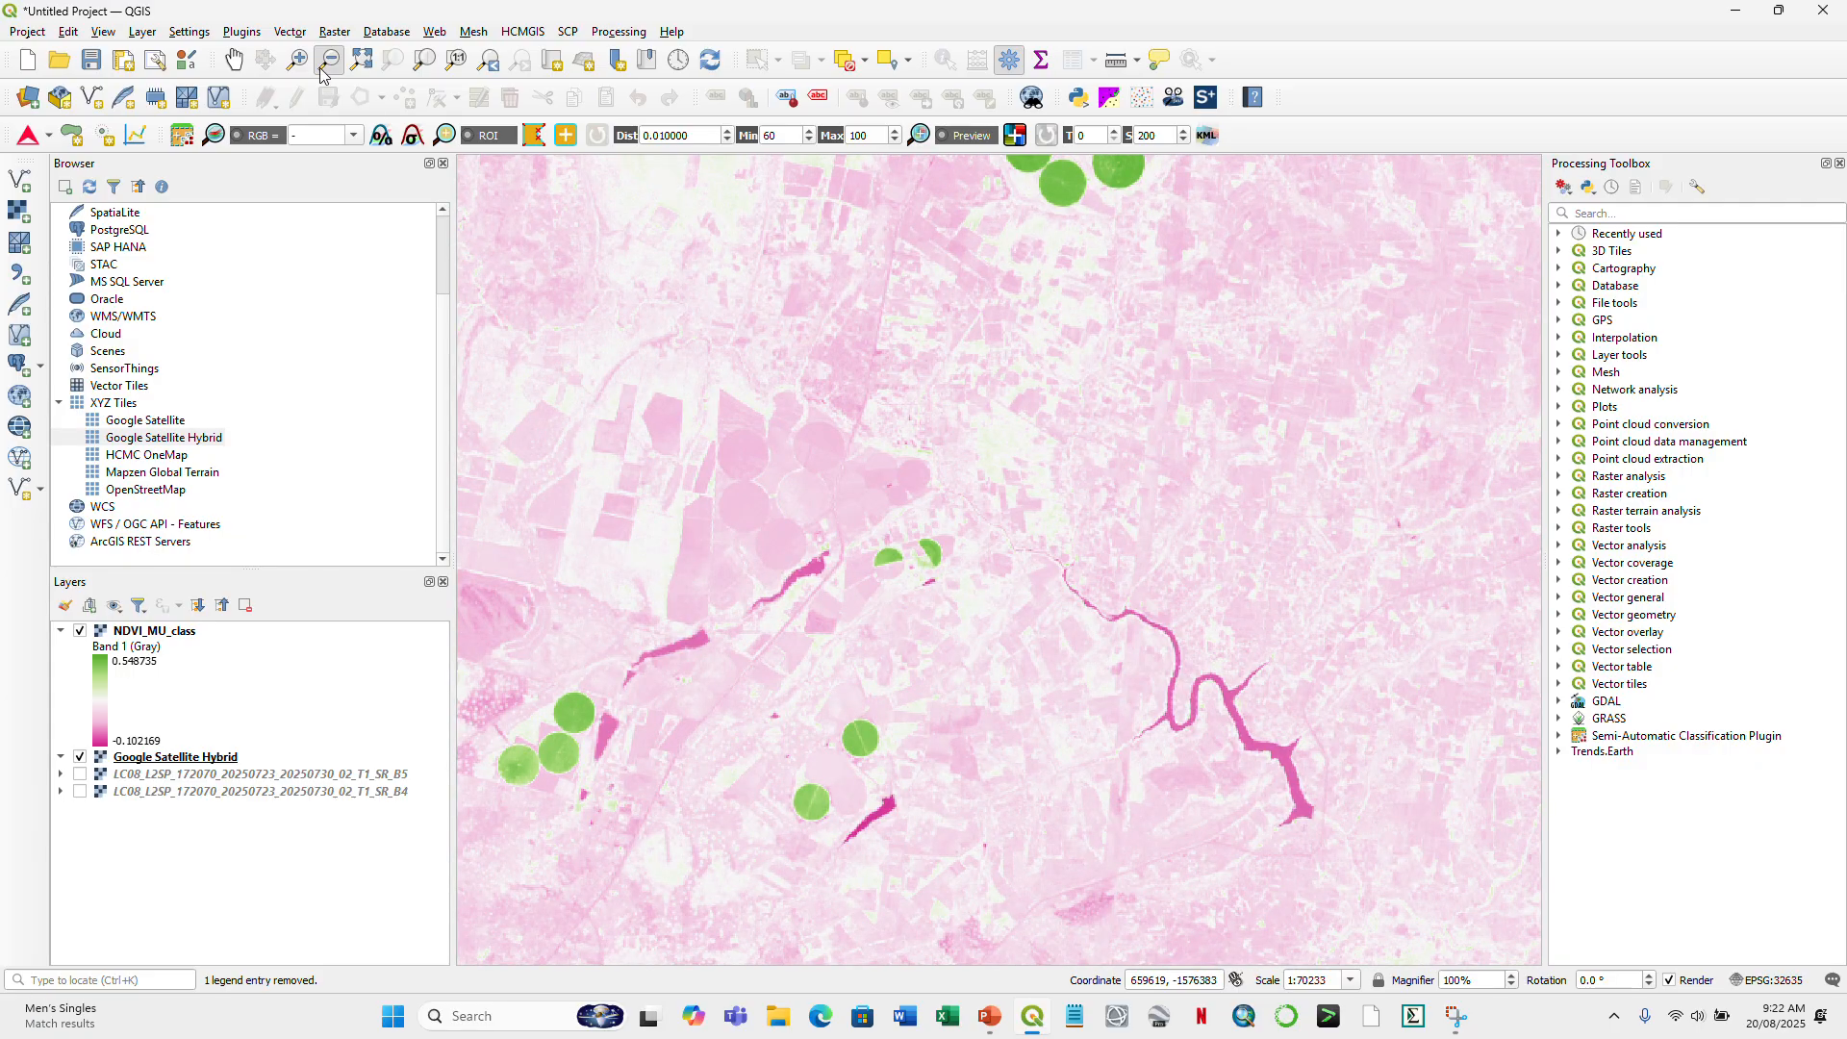
left_click(234, 59)
left_click_drag(990, 343, 1084, 335)
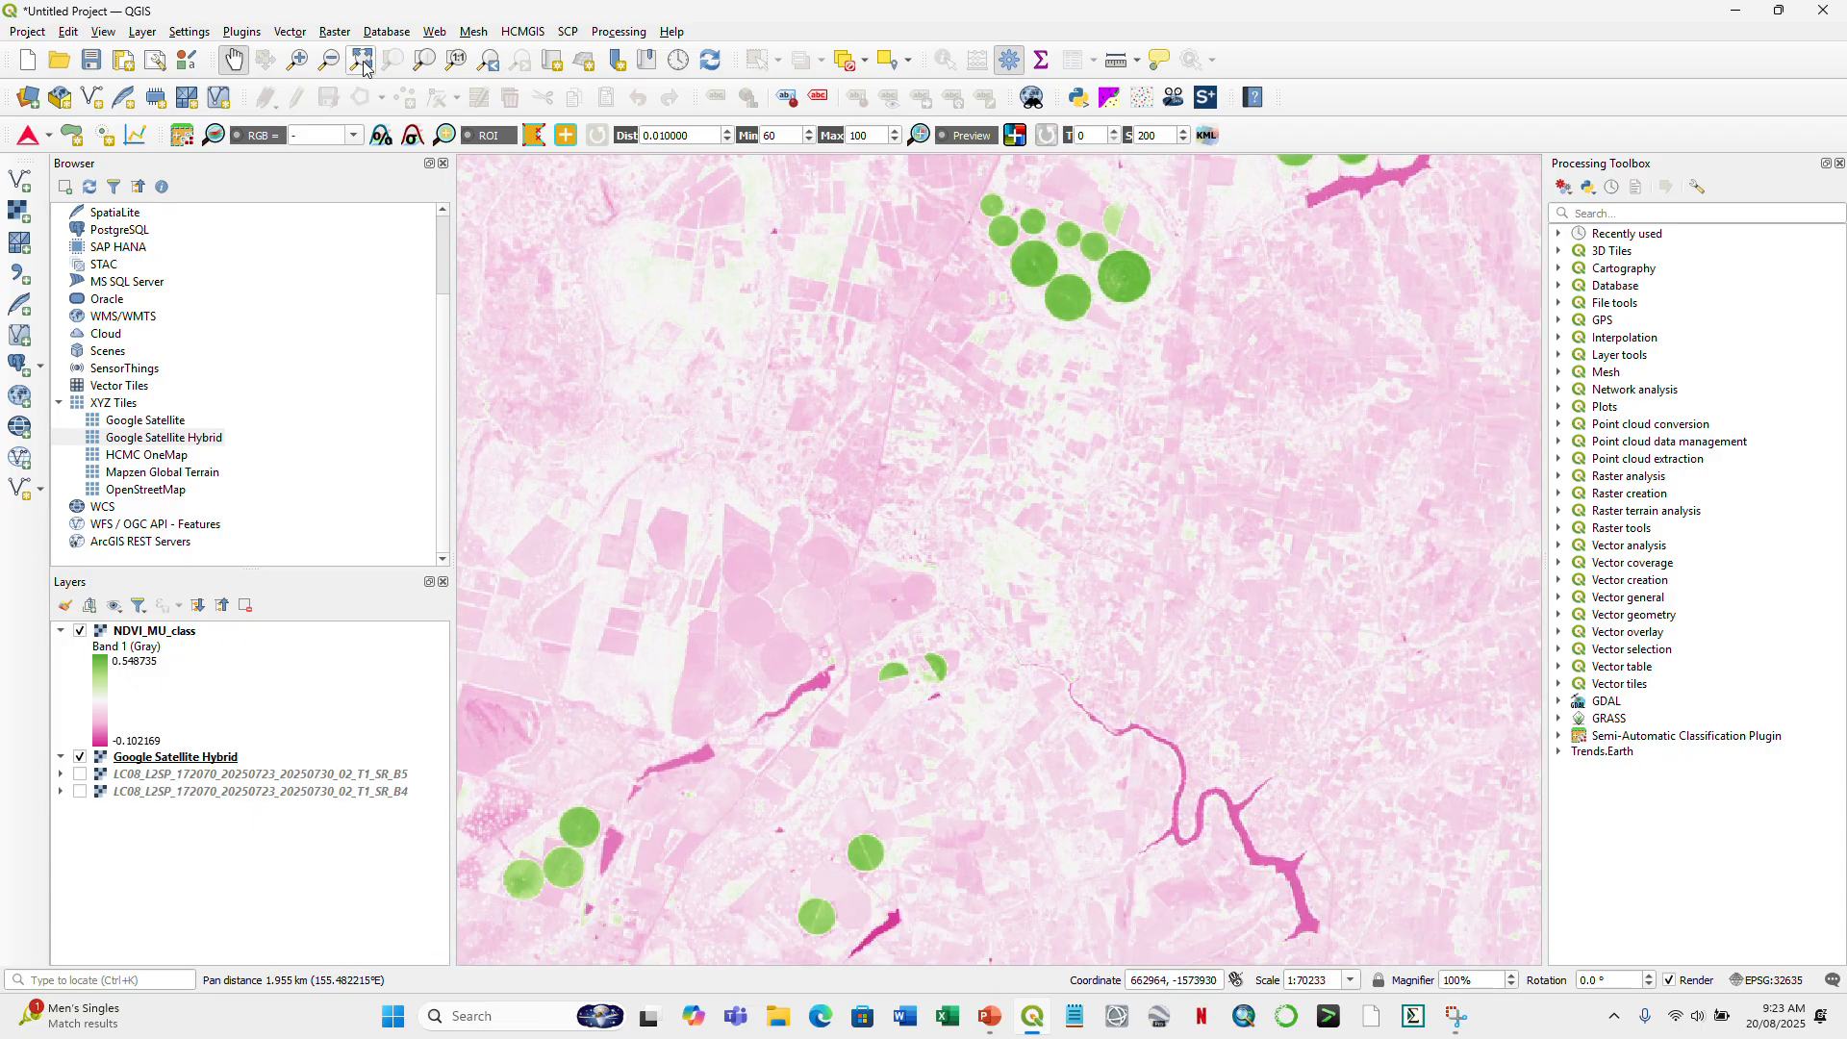
left_click(329, 60)
left_click_drag(739, 260, 1000, 493)
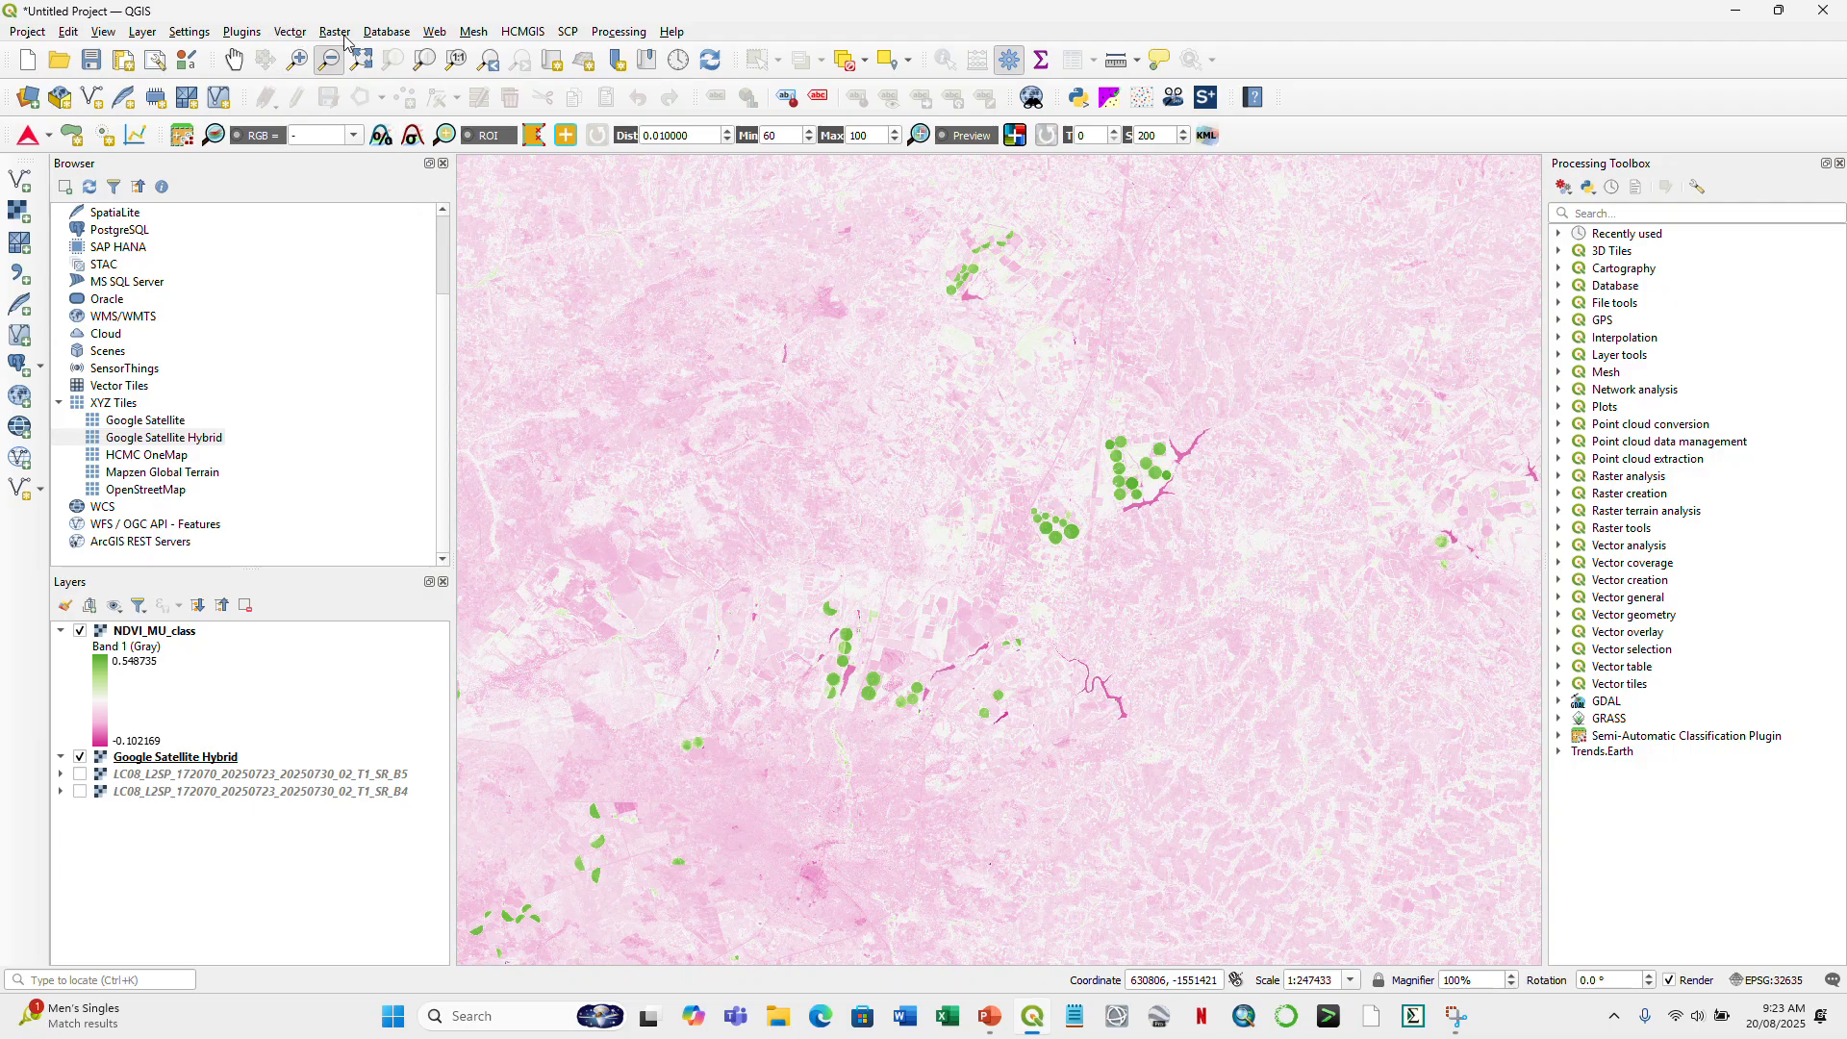
- Start a new shapefile layer and choose the shapefiles folder in MU GIS Class\Practical_2 as its save location
left_click(142, 32)
mouse_move(204, 77)
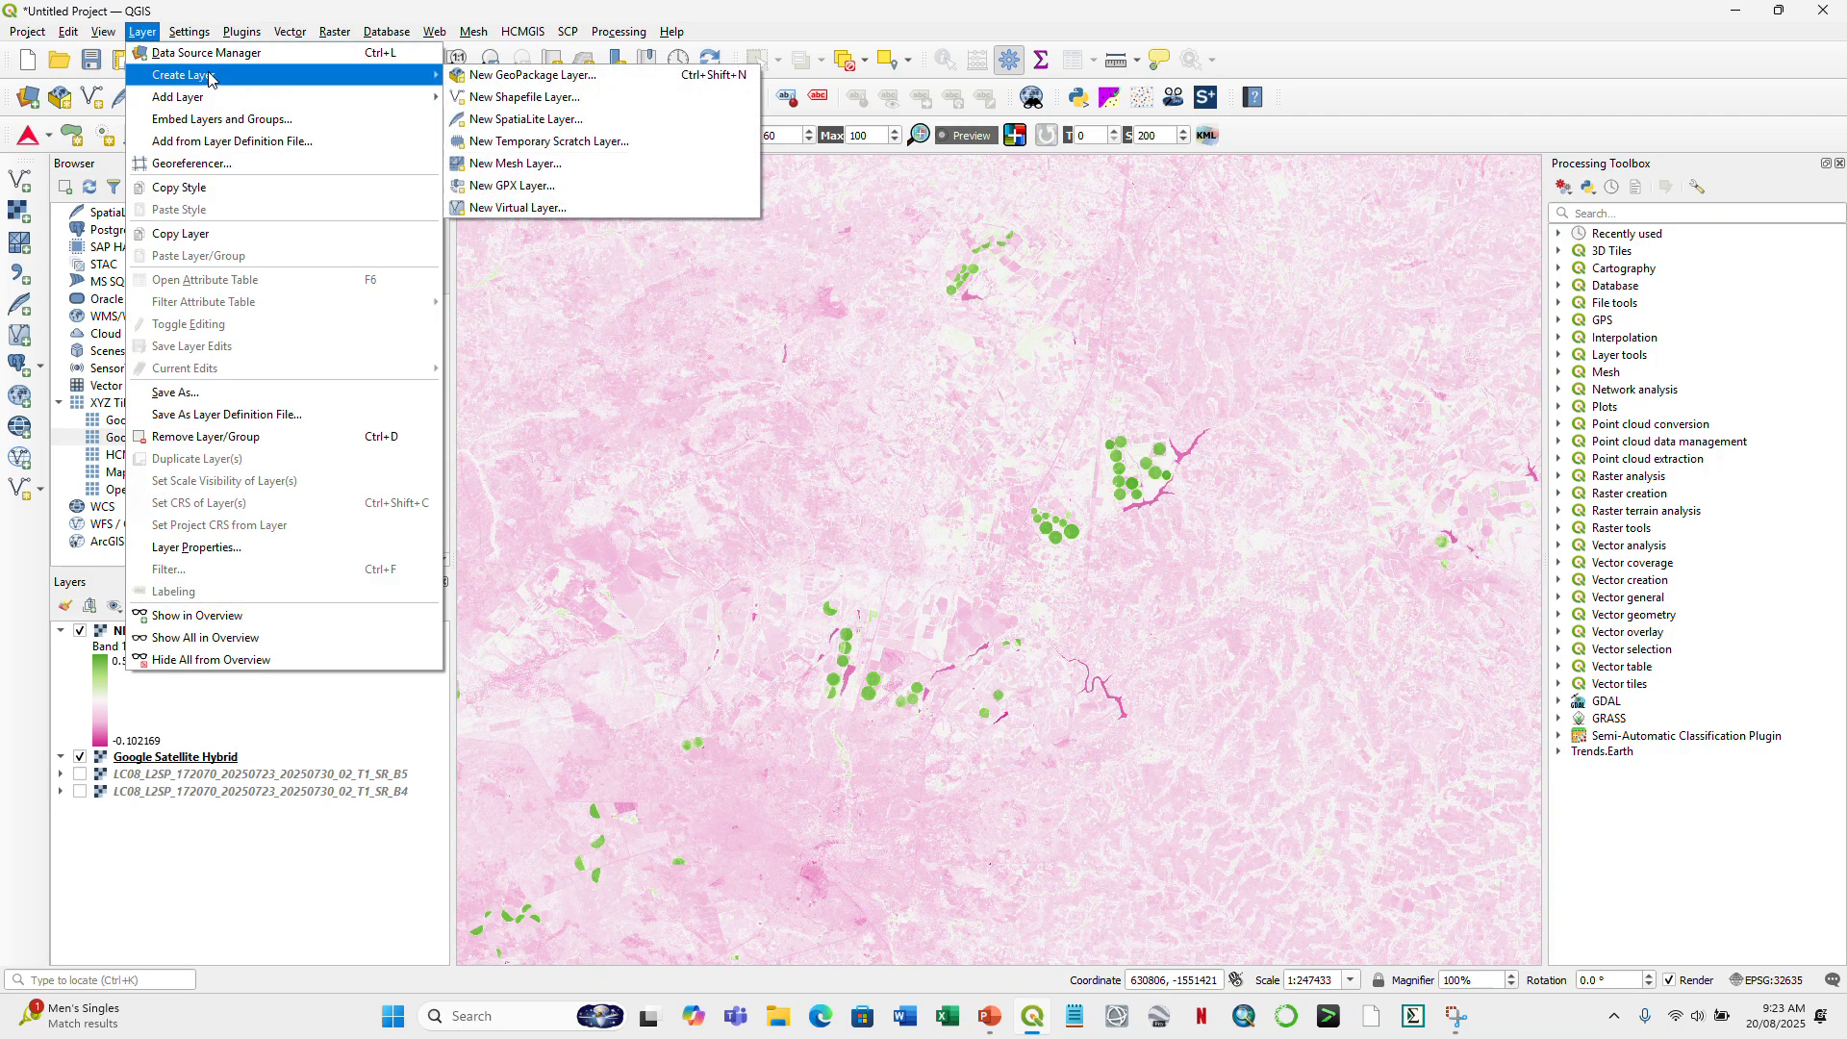
left_click(529, 97)
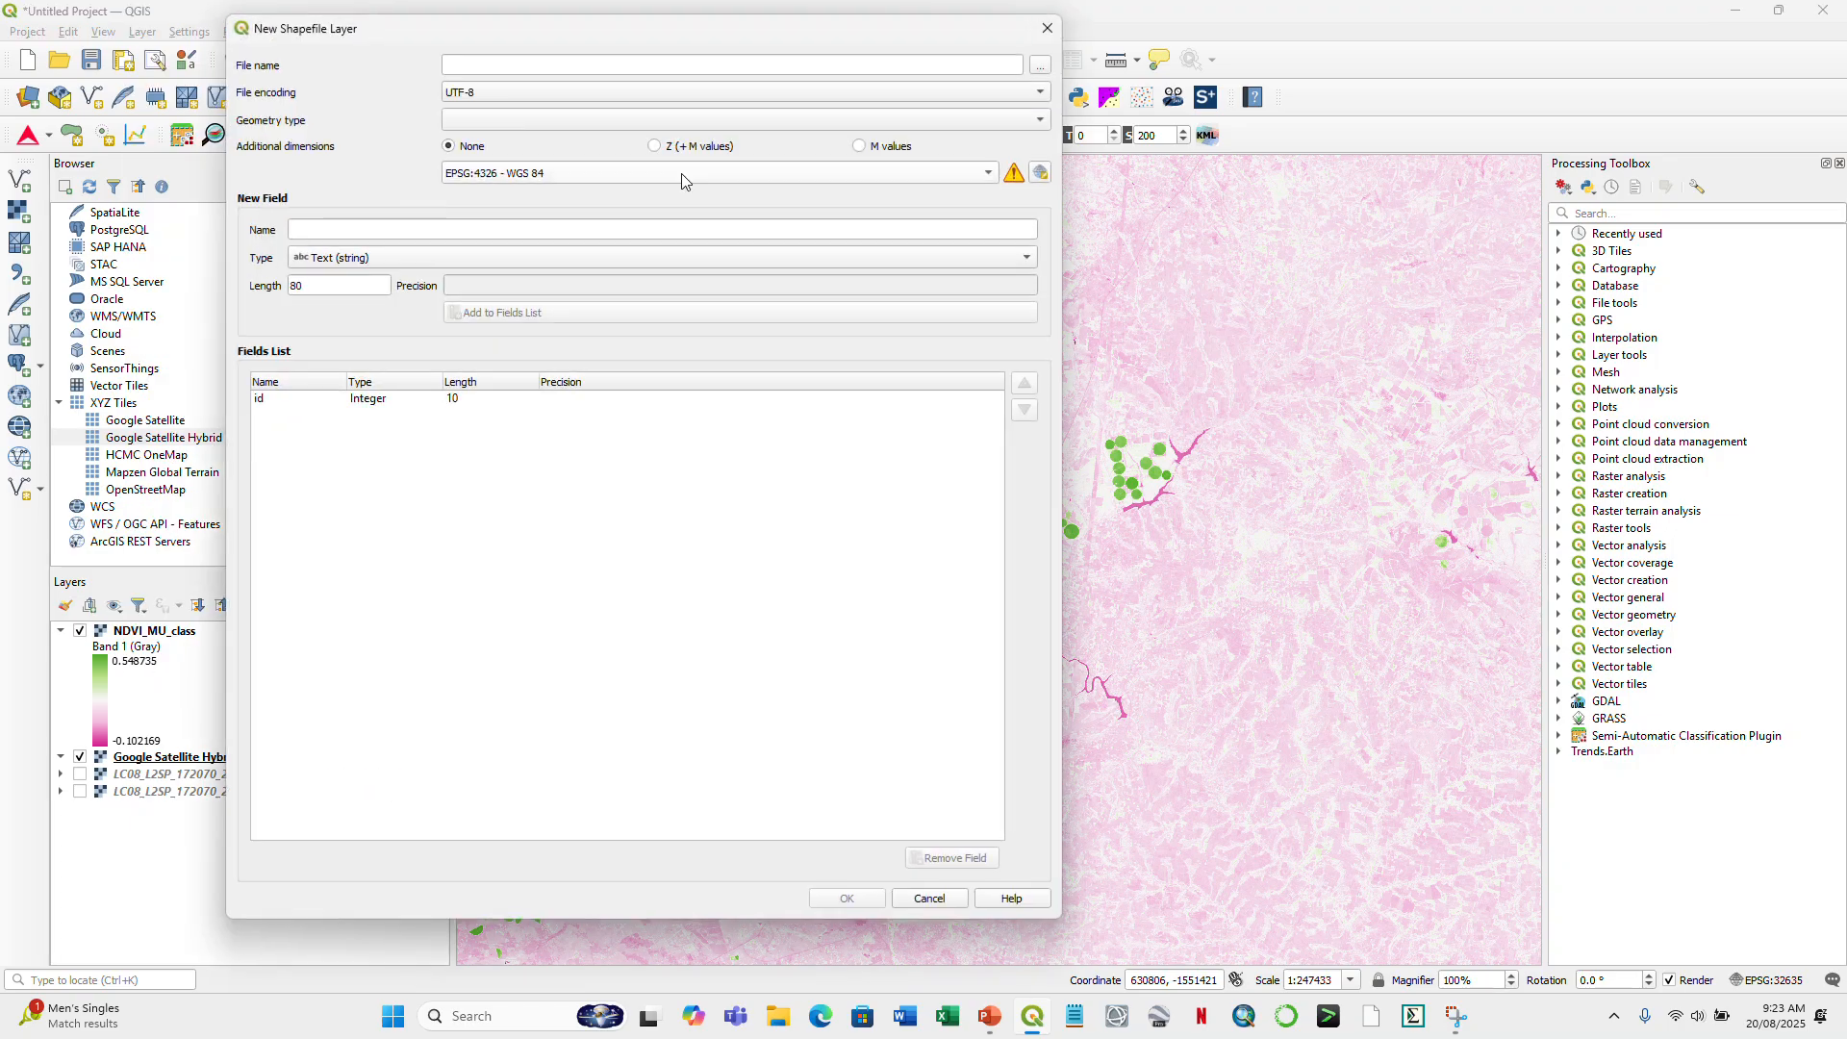
left_click(1041, 65)
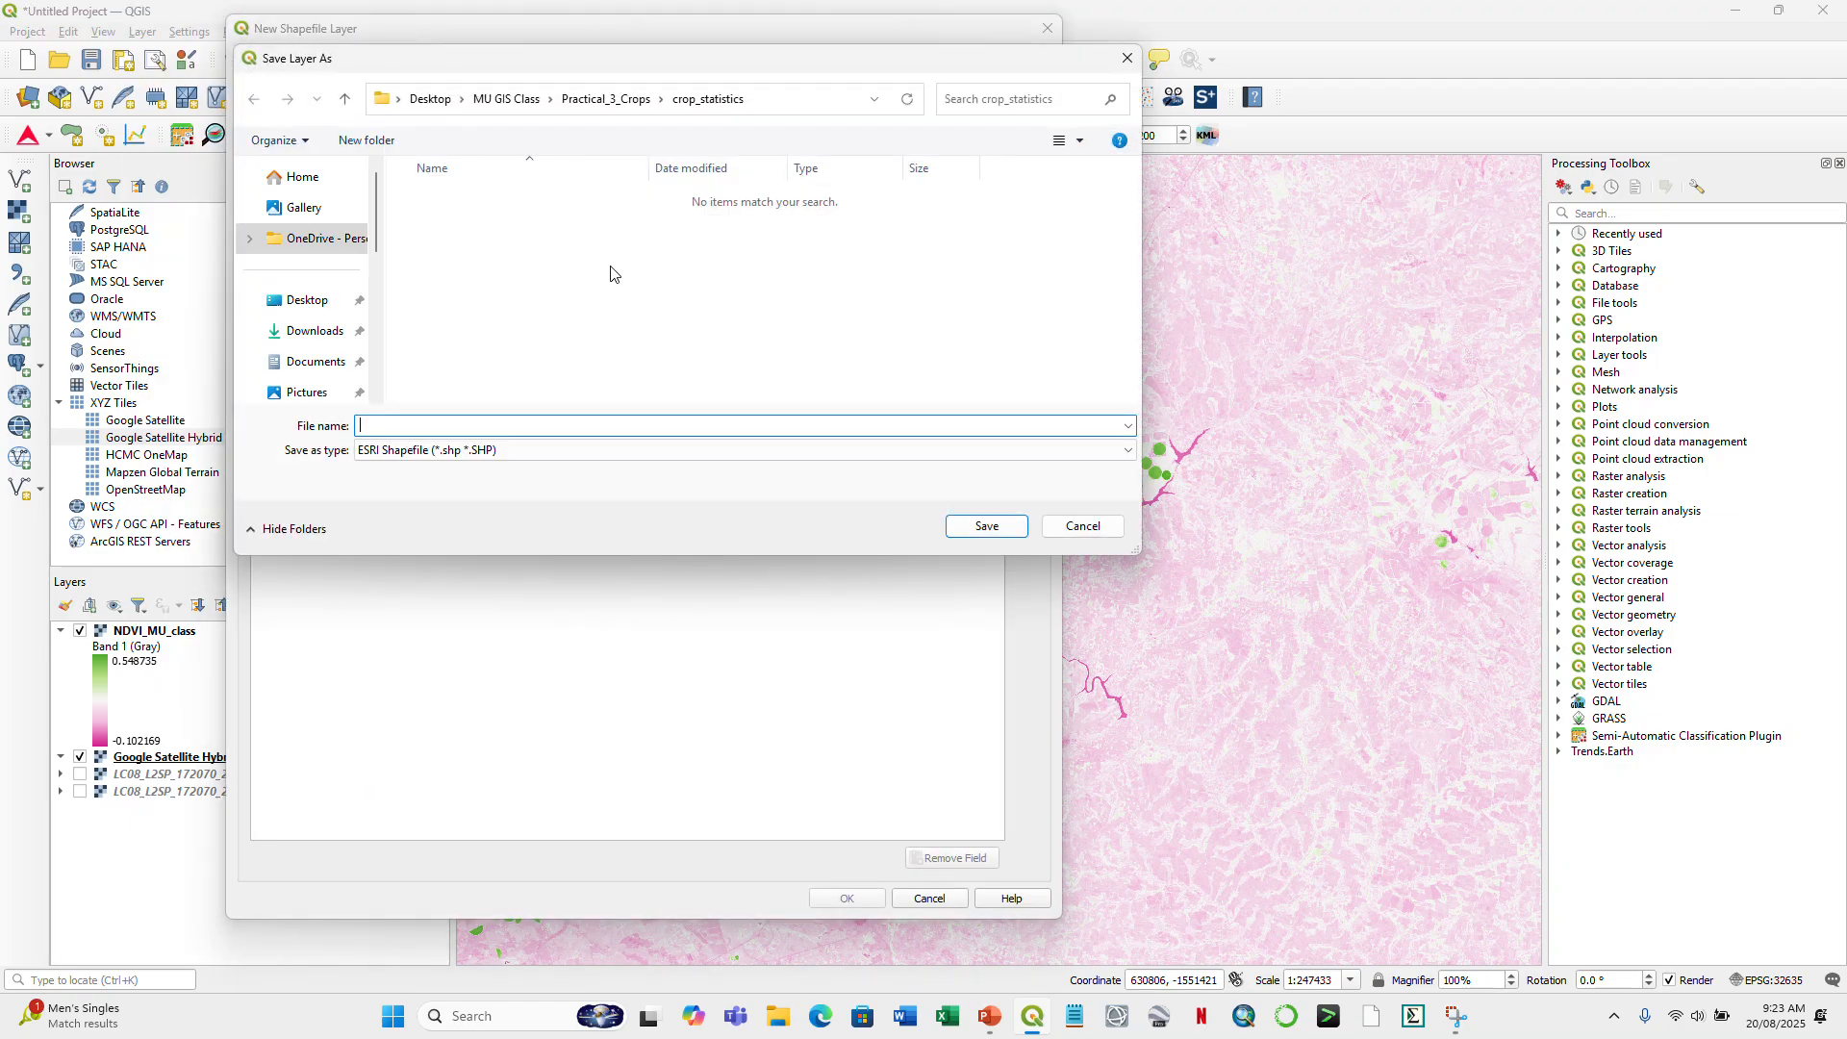
left_click(581, 110)
left_click(507, 100)
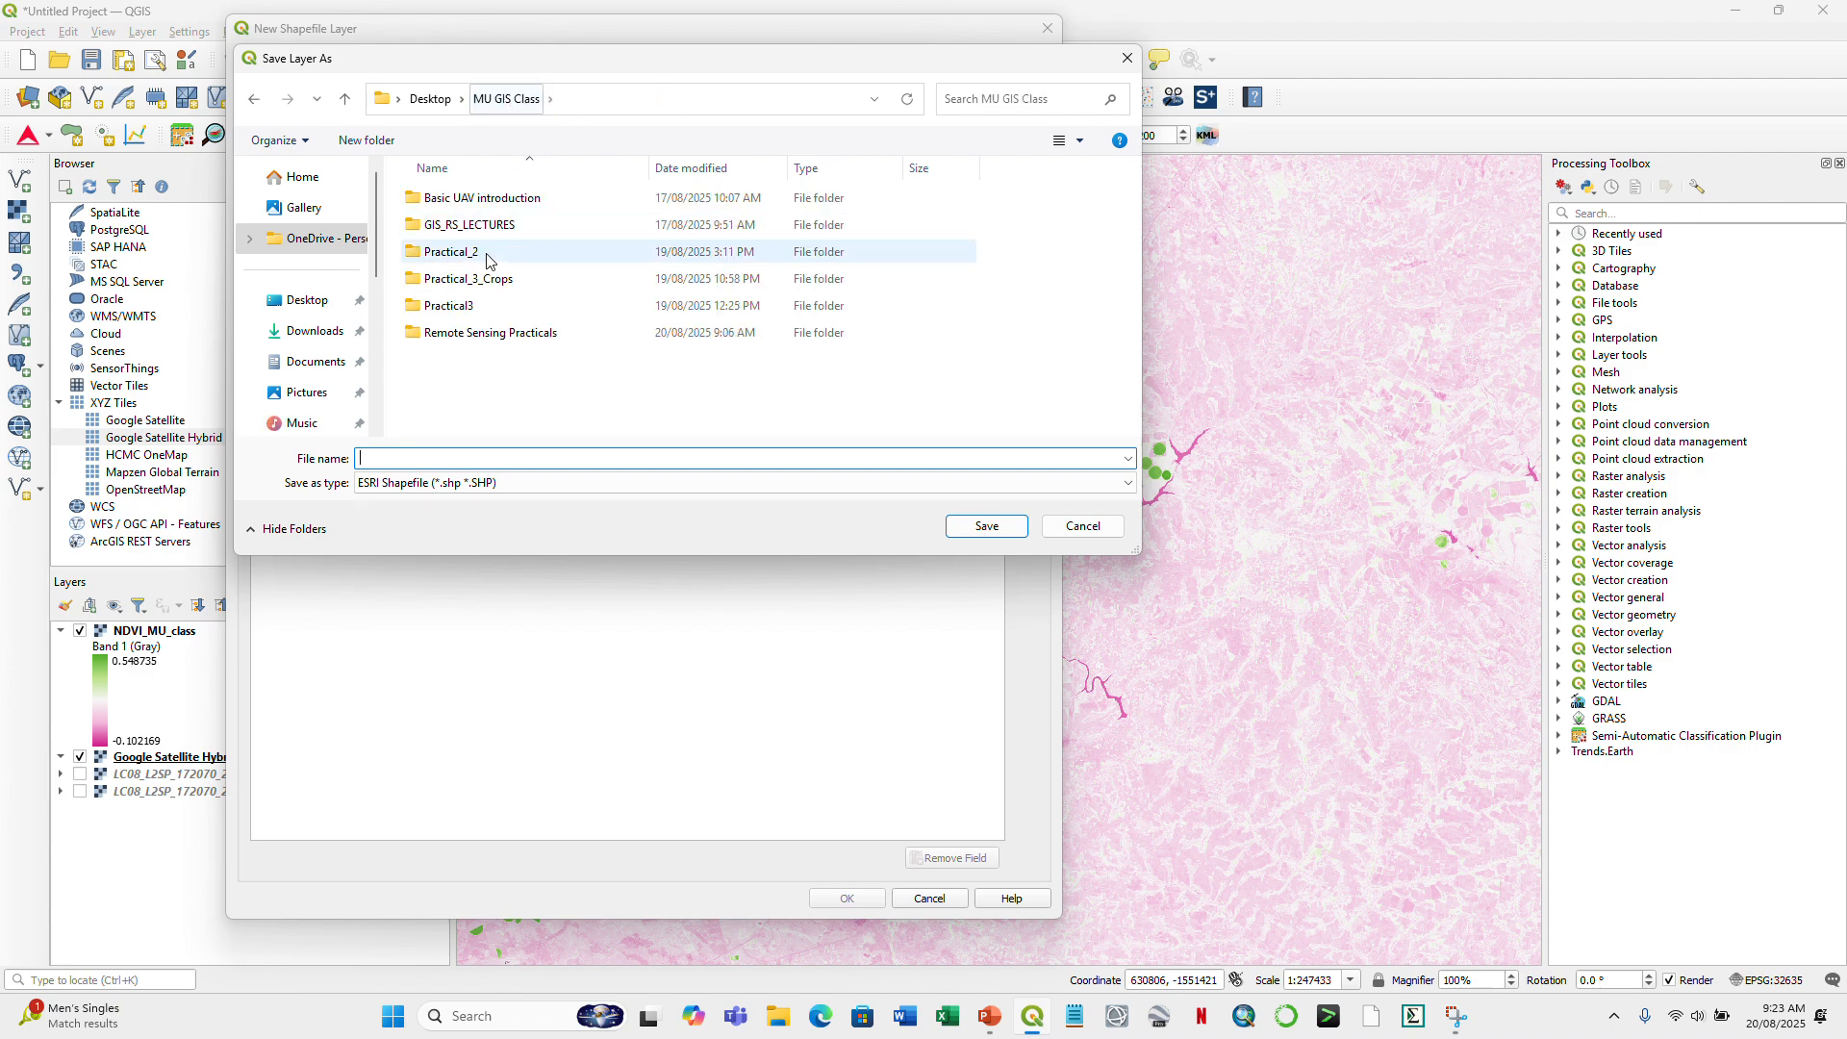
double_click(469, 257)
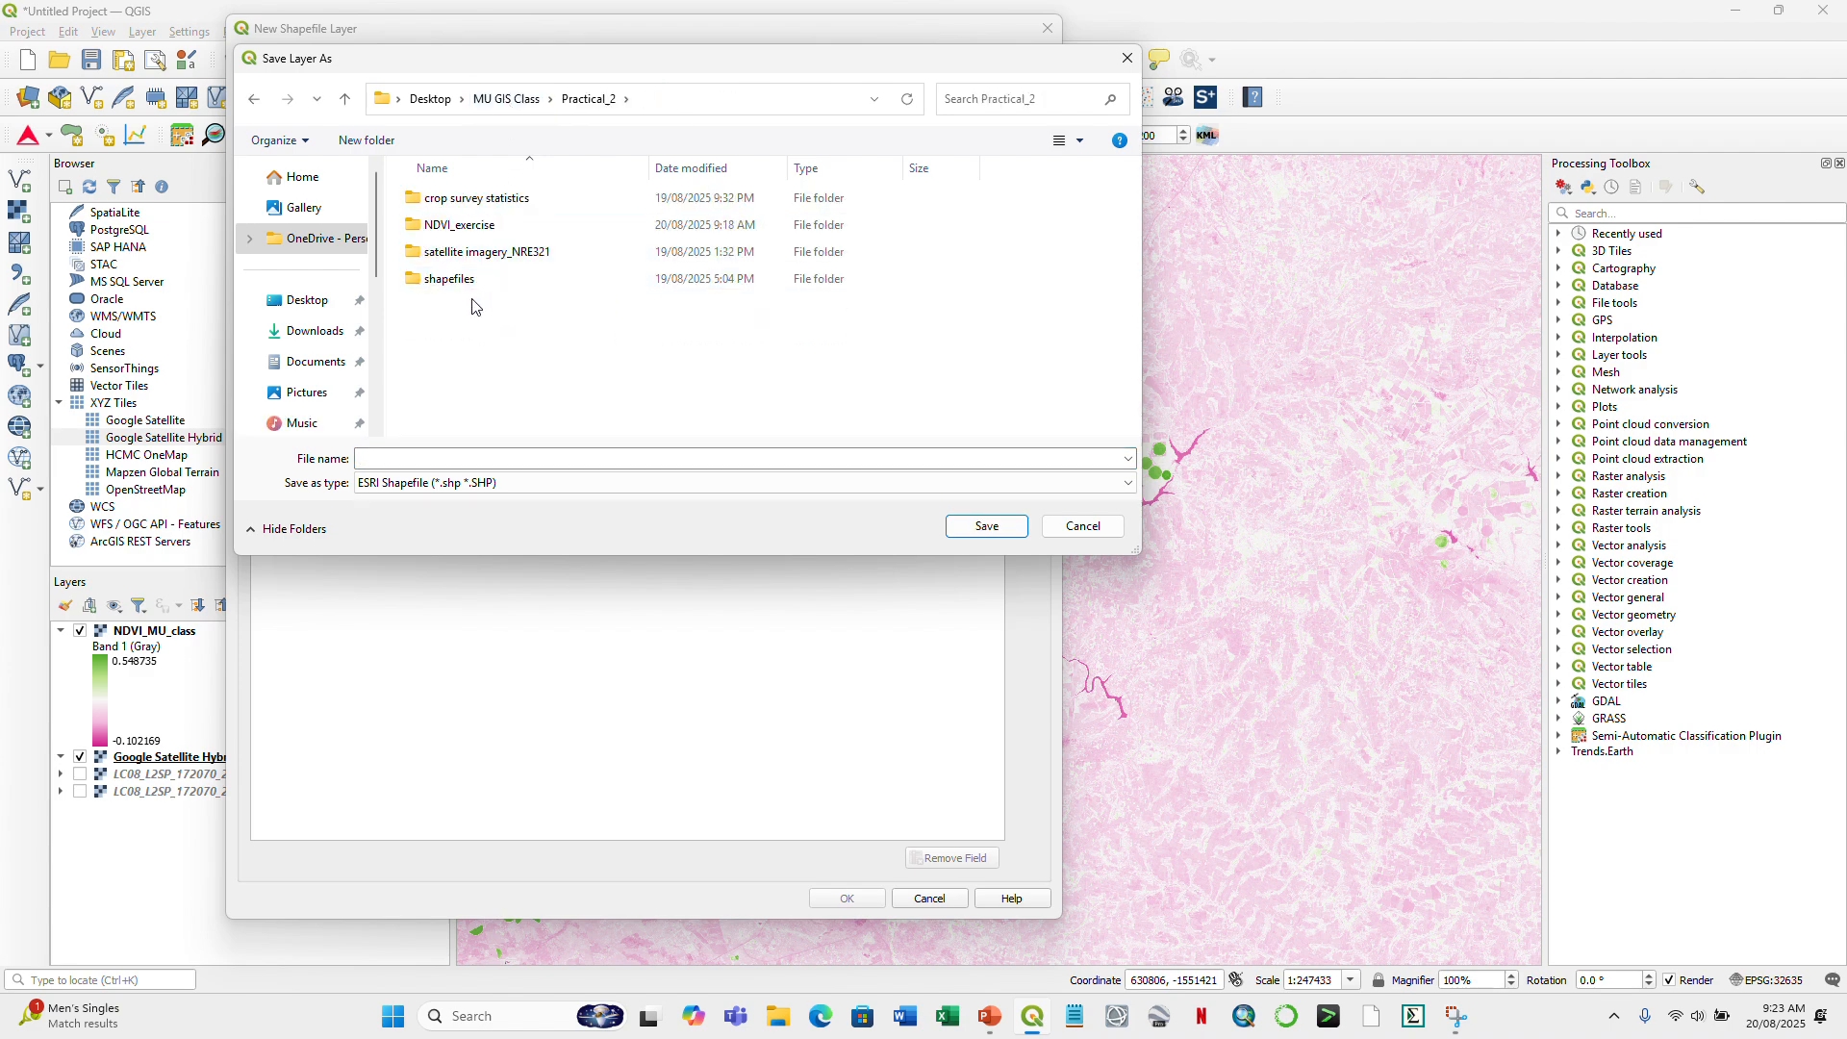
double_click(450, 279)
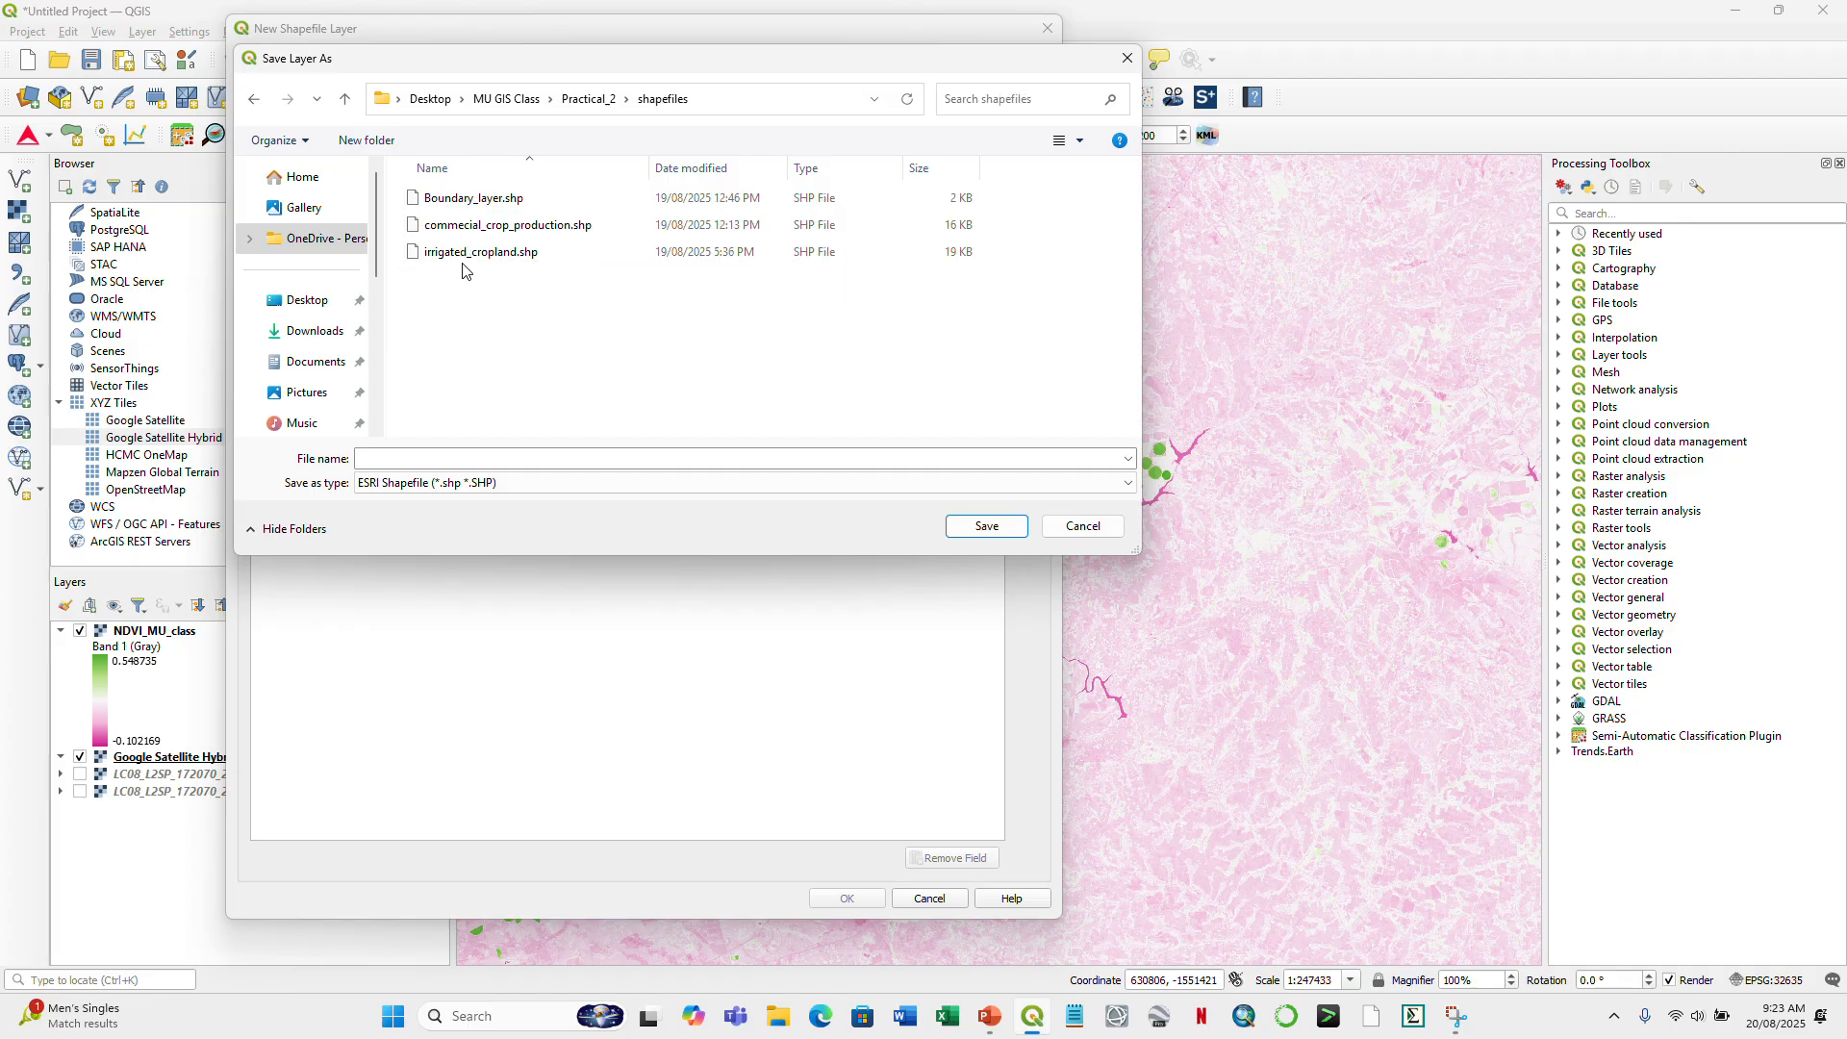
- Name the new shapefile NDVI_Boundary_layer.shp, reusing the existing boundary file's name with the prefix NDVI_, and save the path
left_click(504, 199)
left_click(419, 461)
left_click(409, 459)
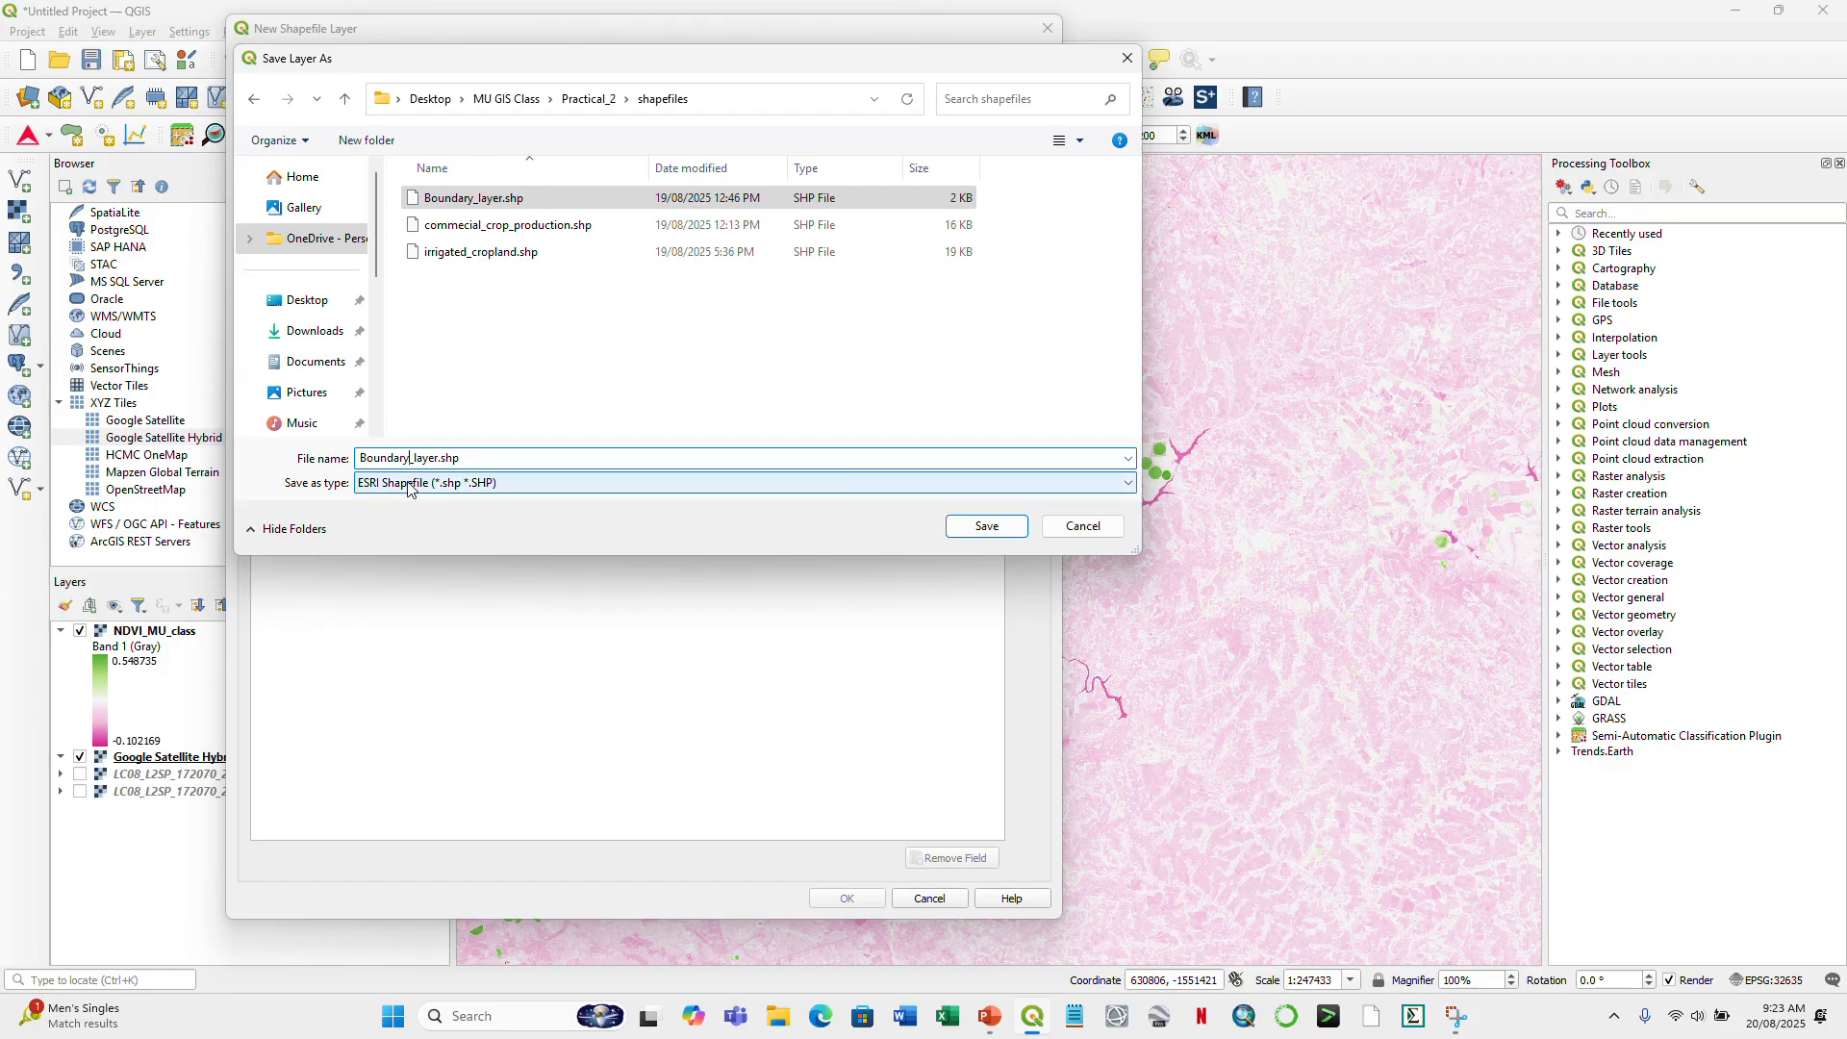
left_click(363, 459)
type("NDVI_")
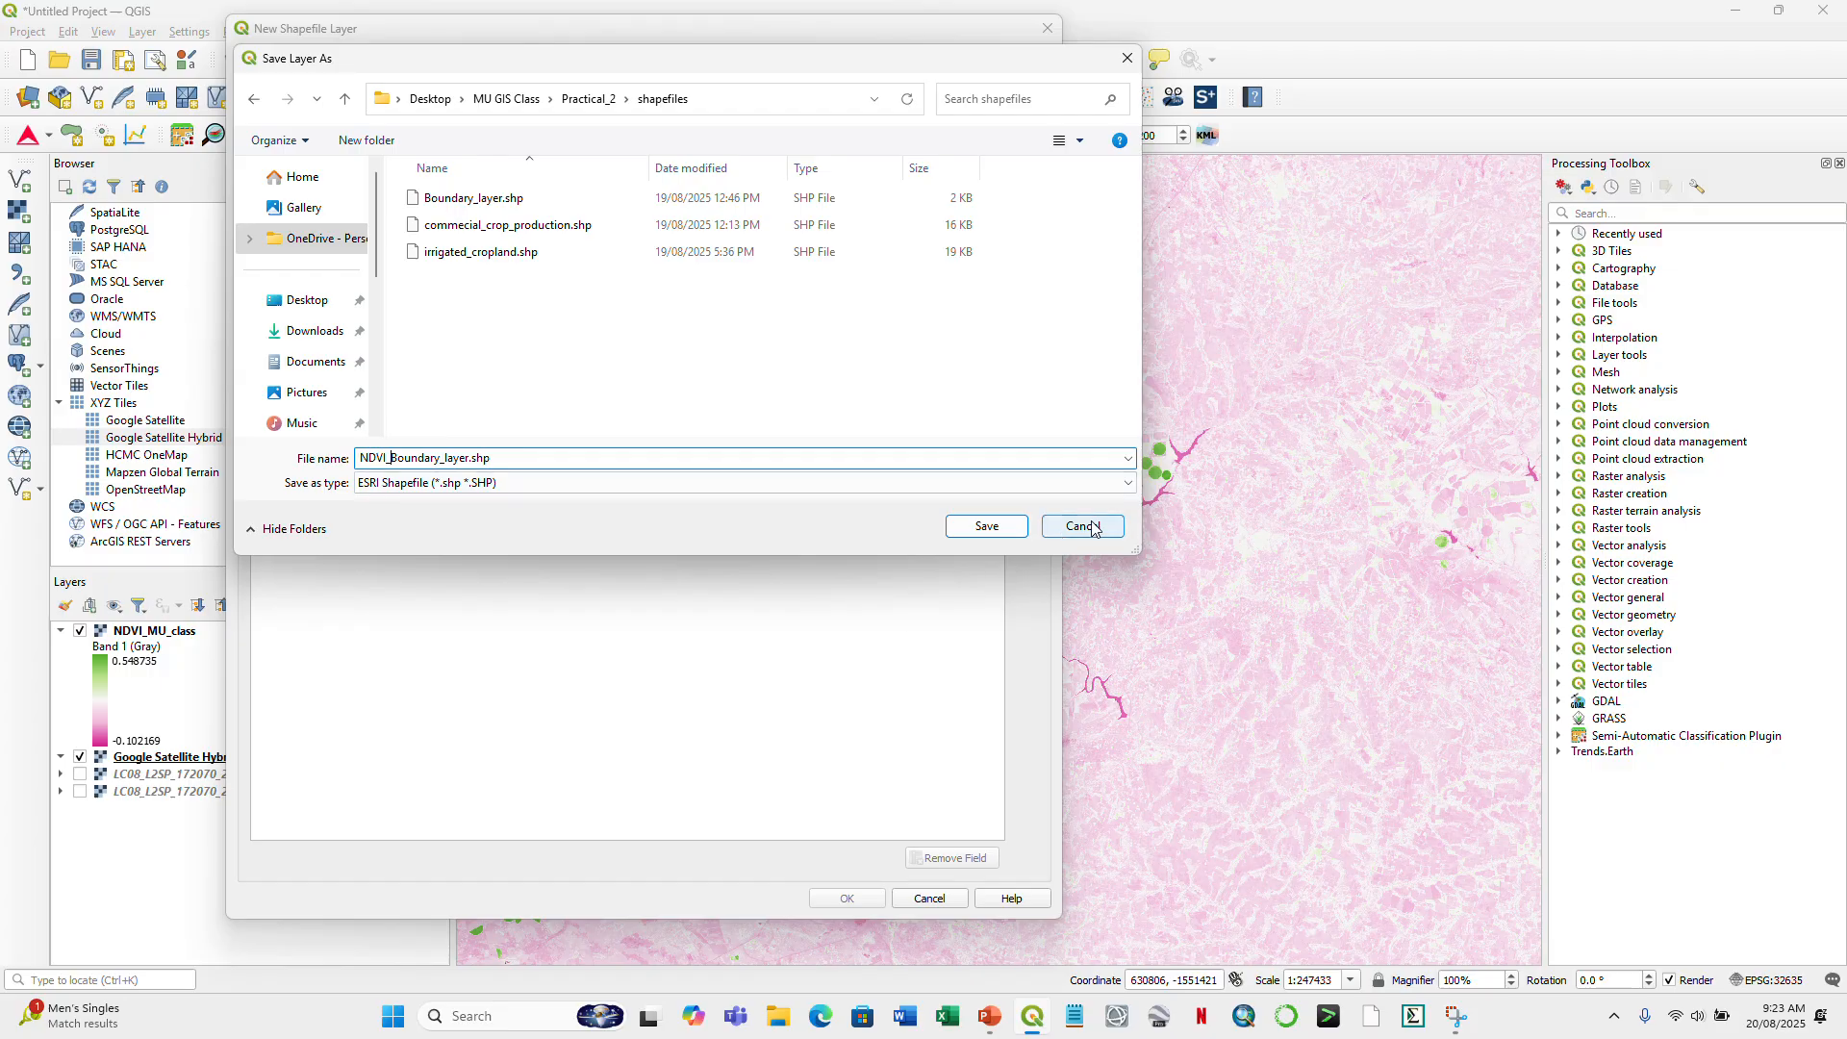
left_click(985, 532)
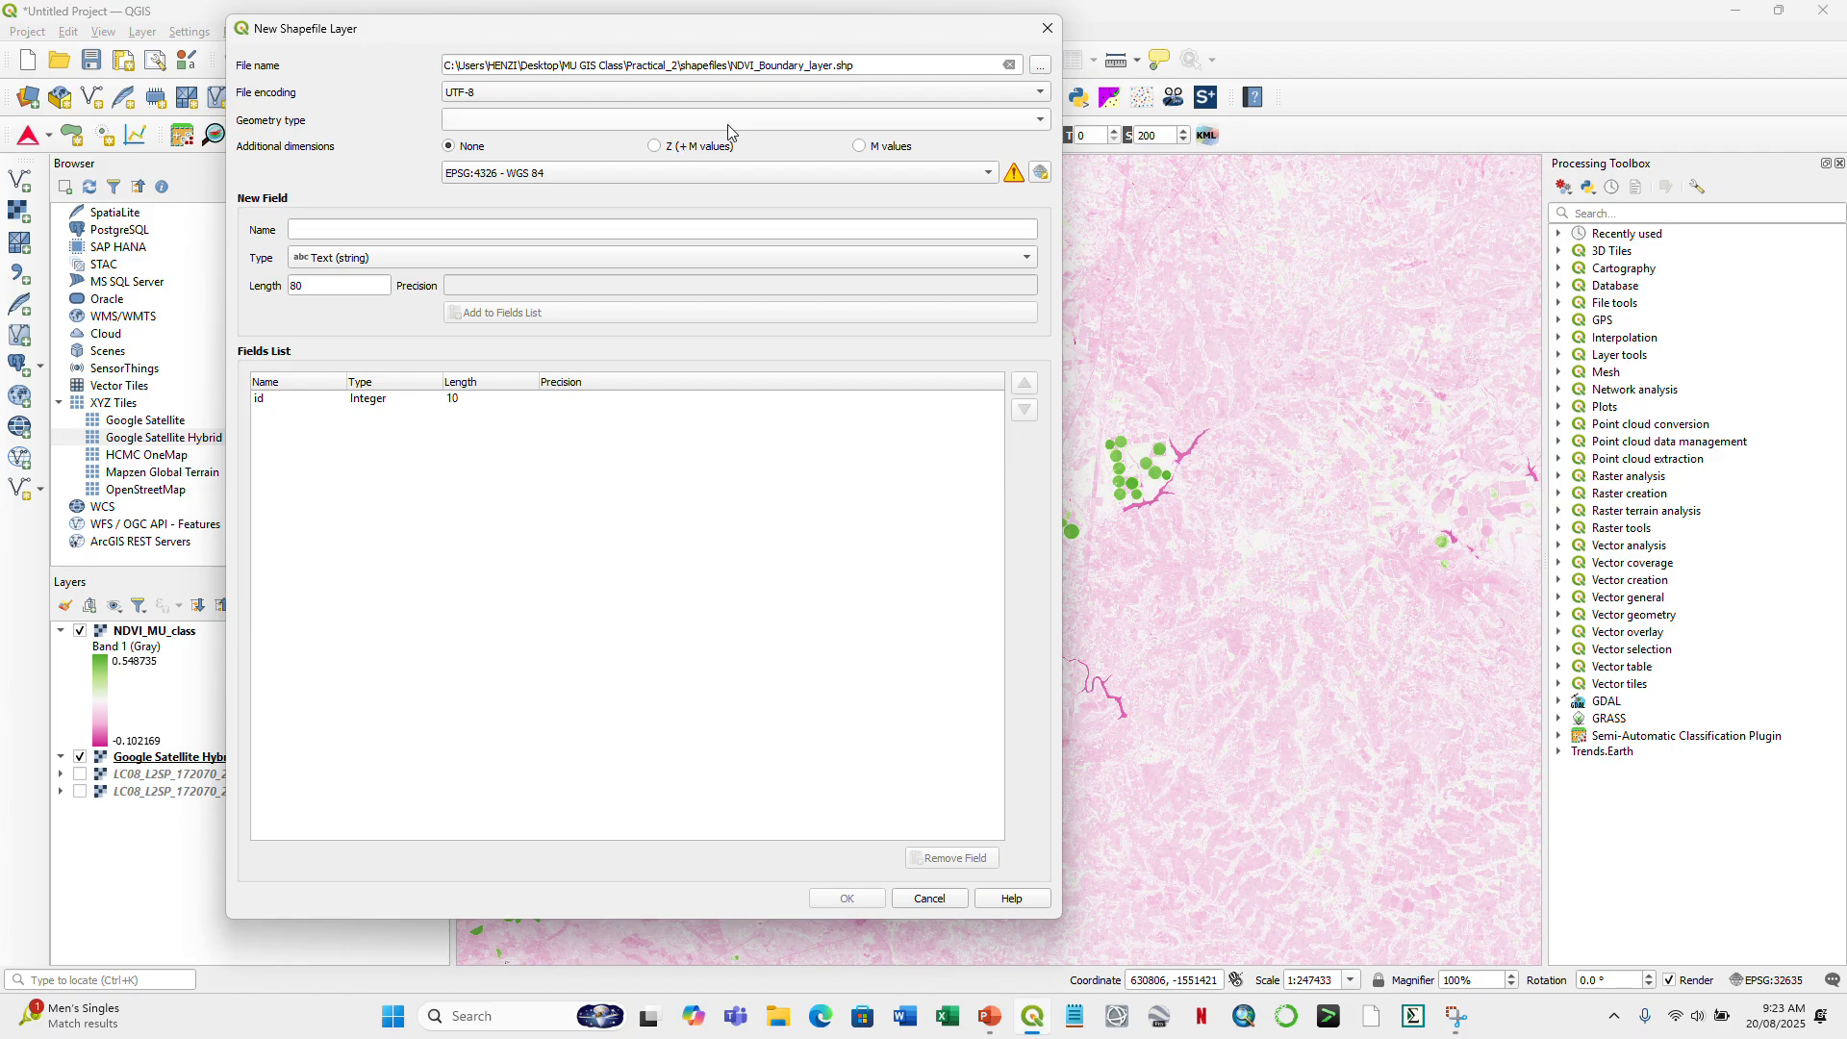
- Set the new shapefile's geometry type to Polygon and its CRS to EPSG:32735 - WGS 84 / UTM zone 35S
left_click(575, 125)
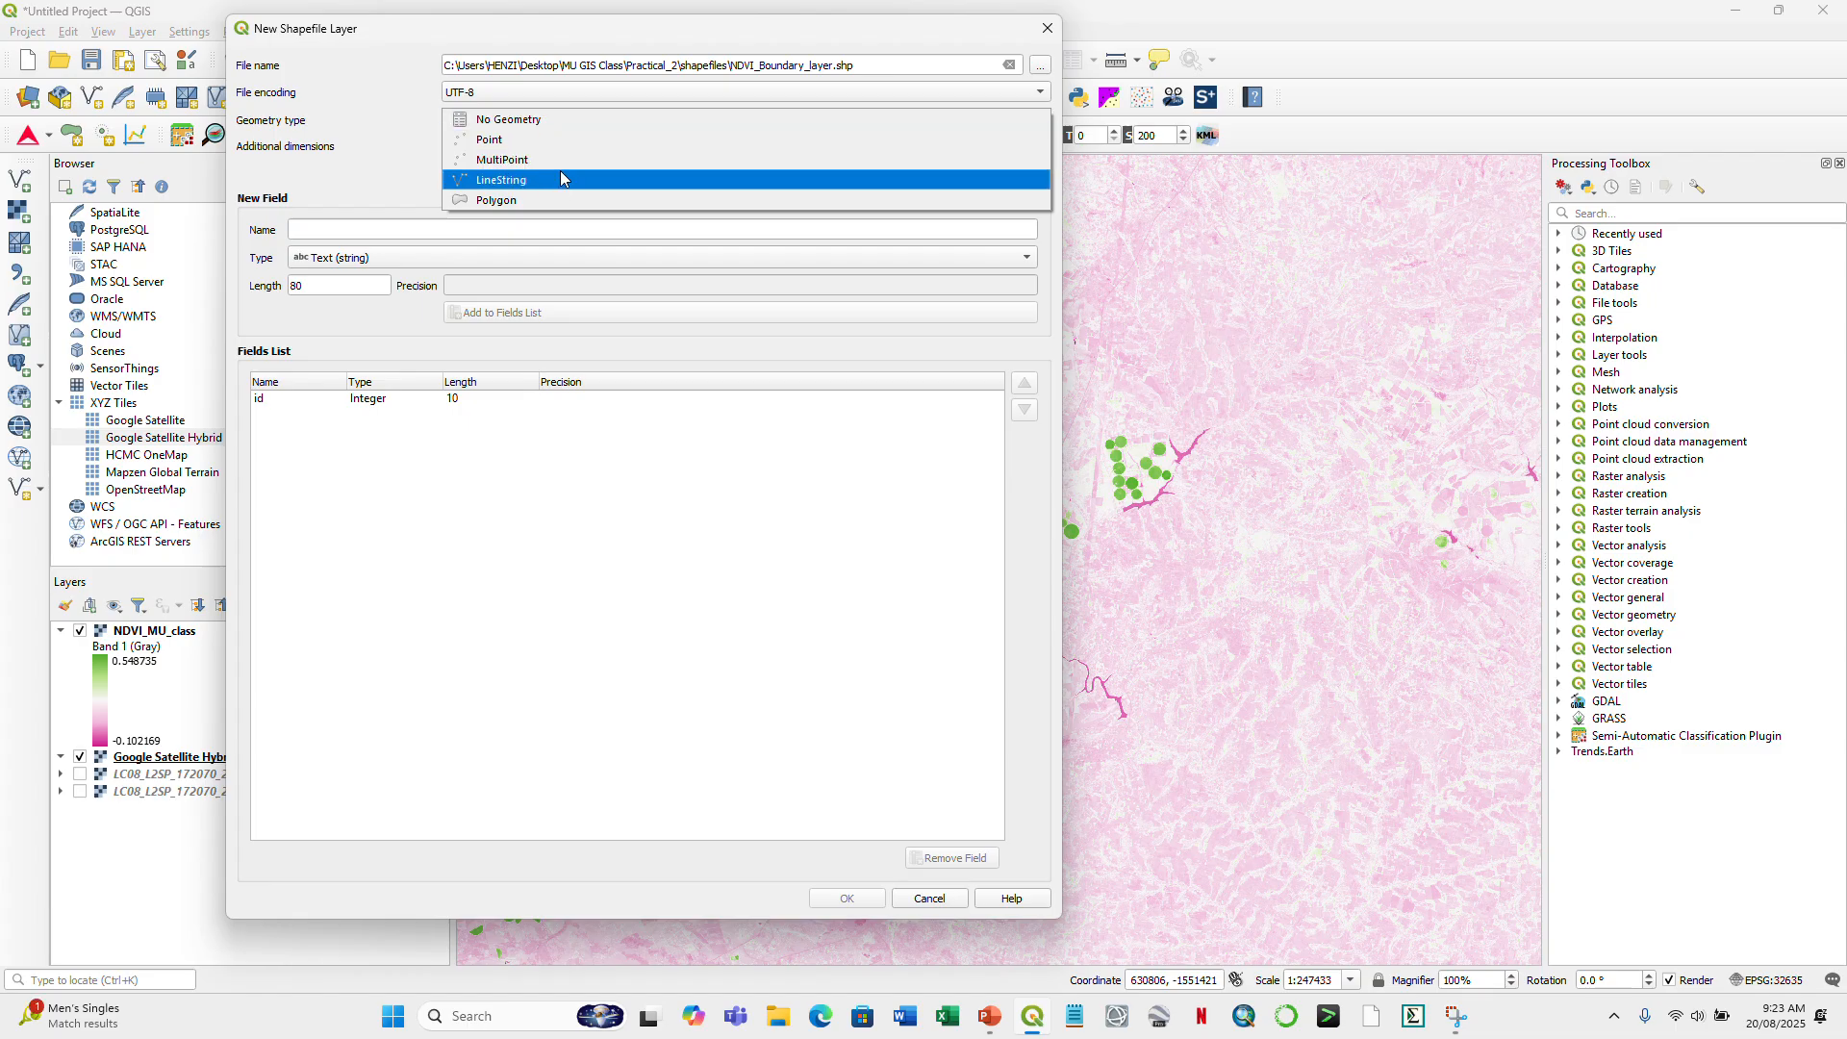
left_click(536, 200)
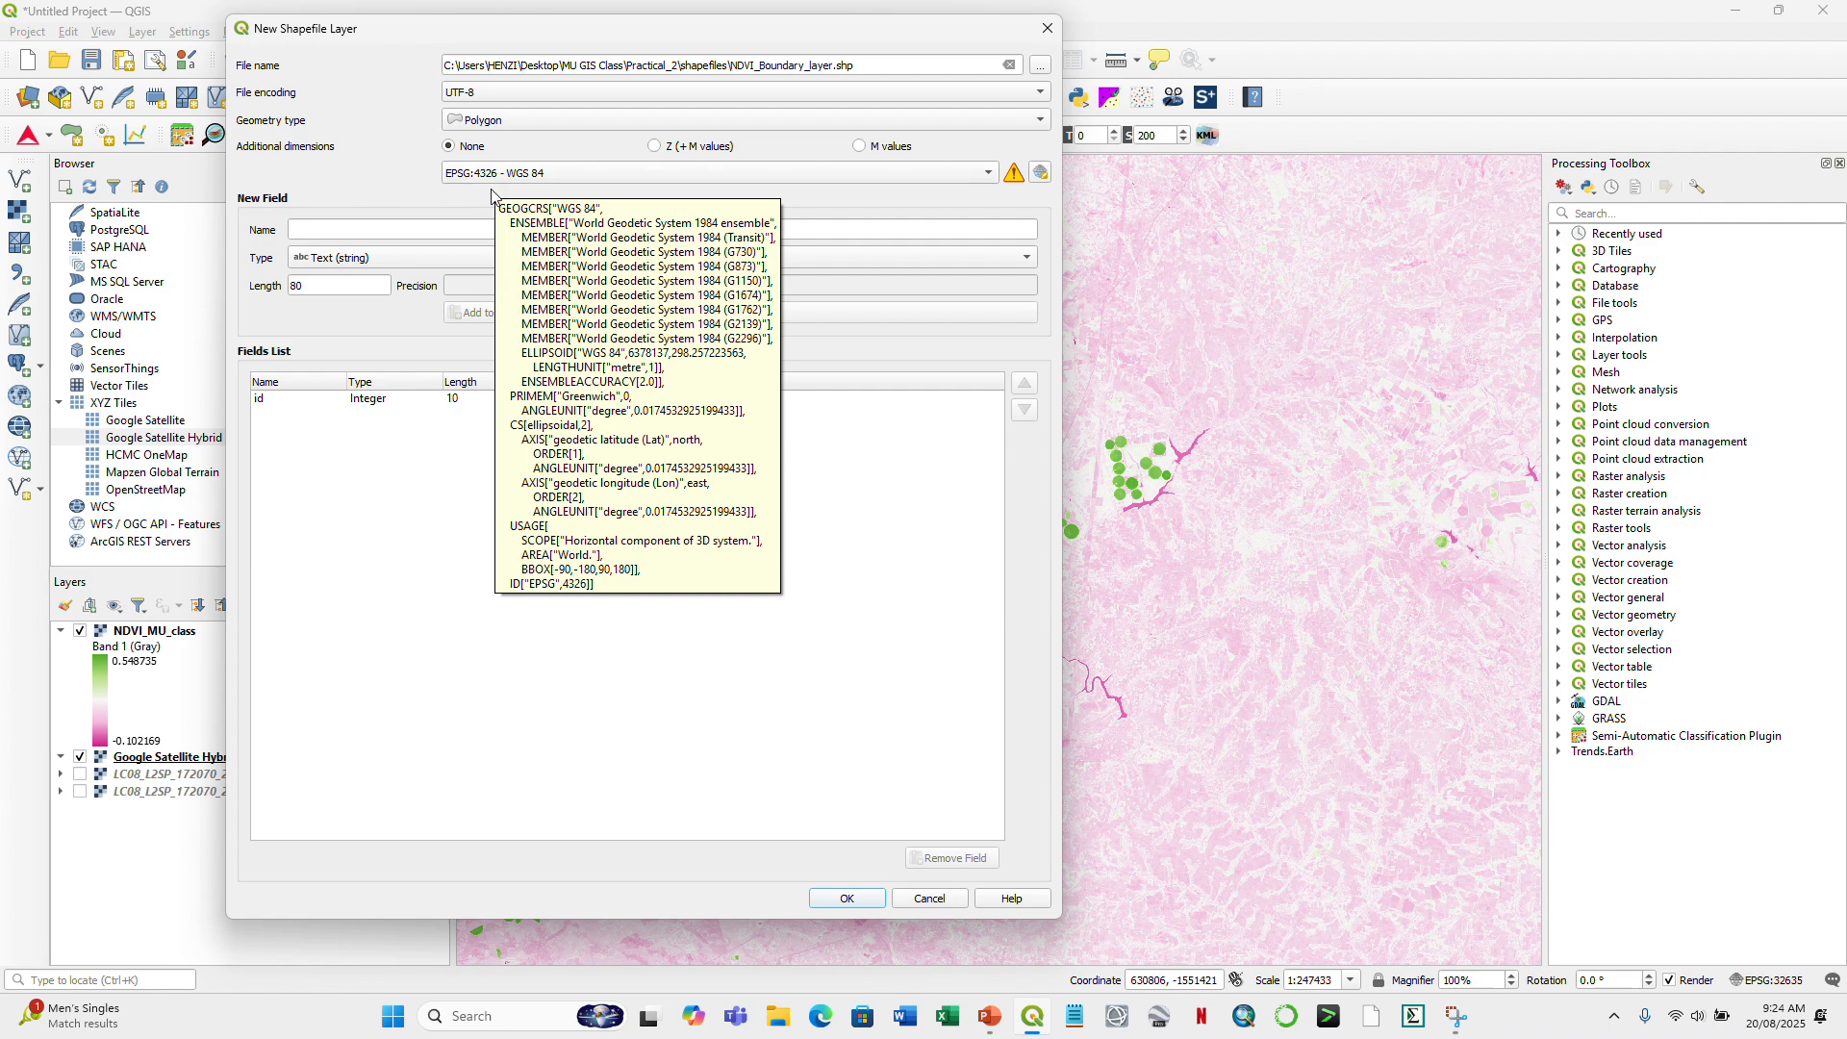
left_click(991, 175)
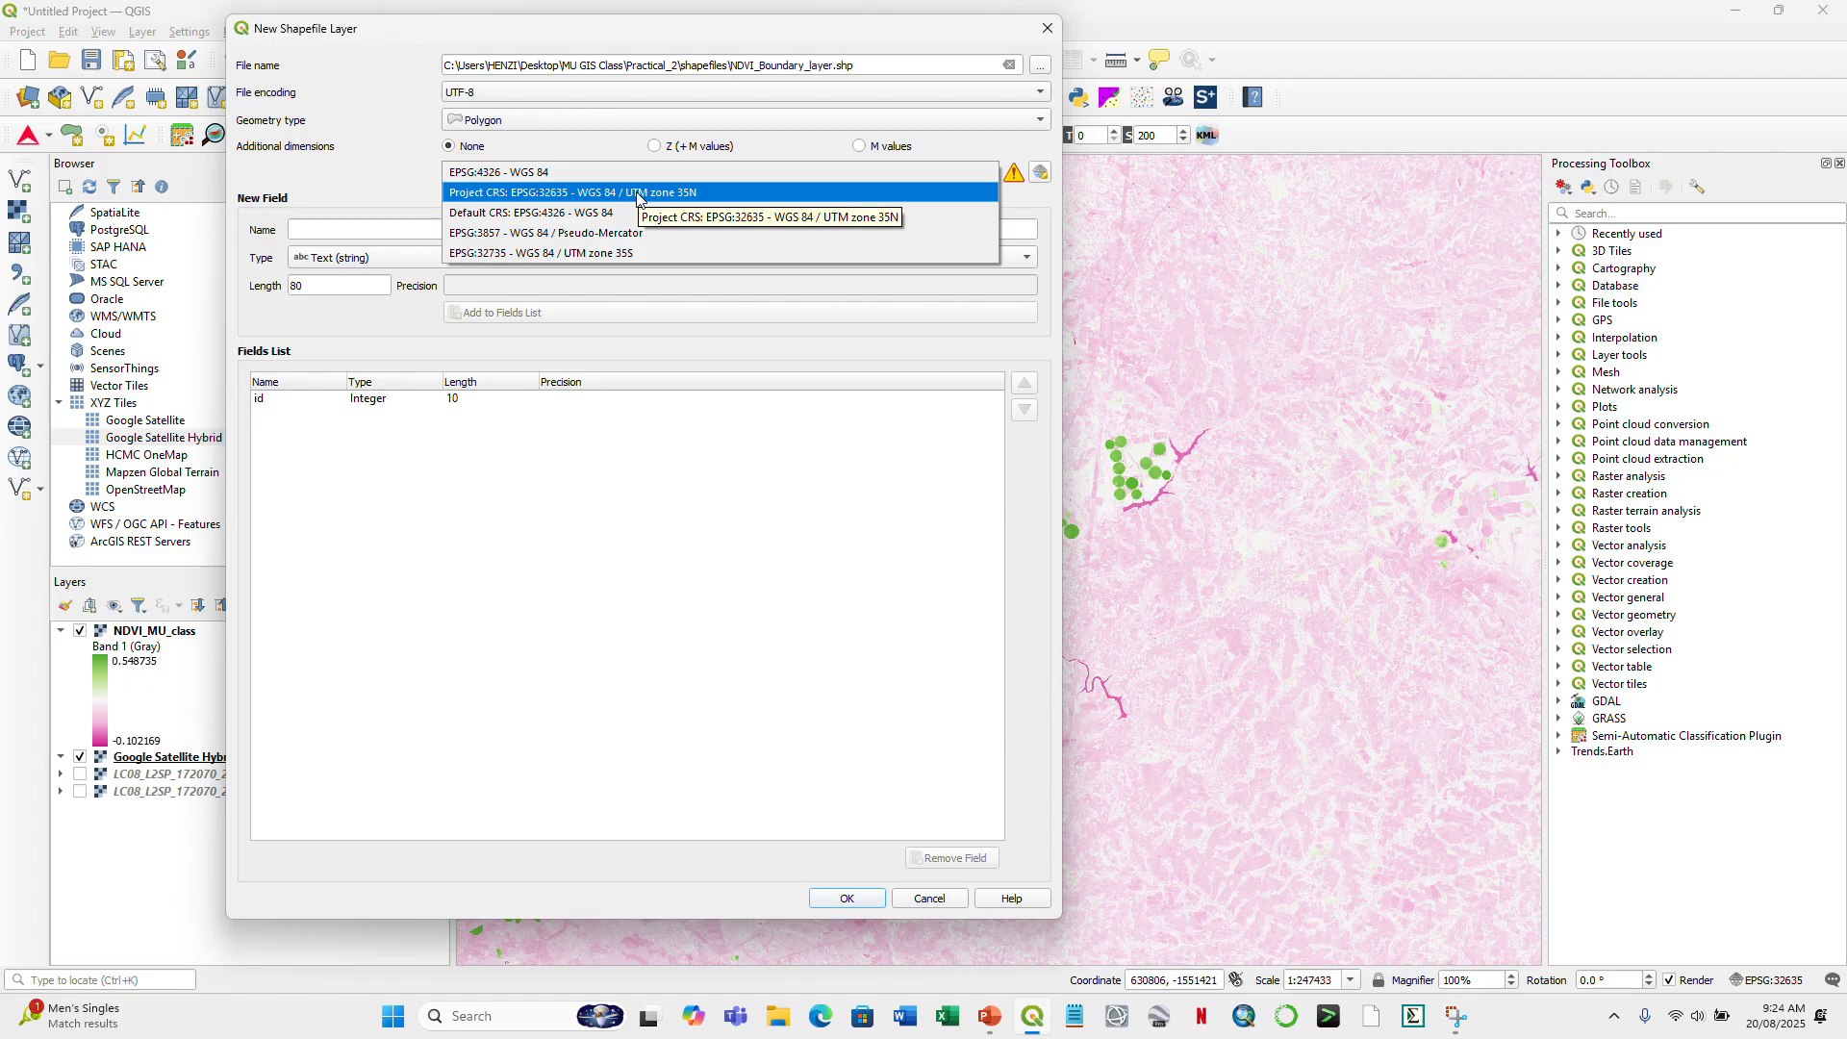
left_click(610, 253)
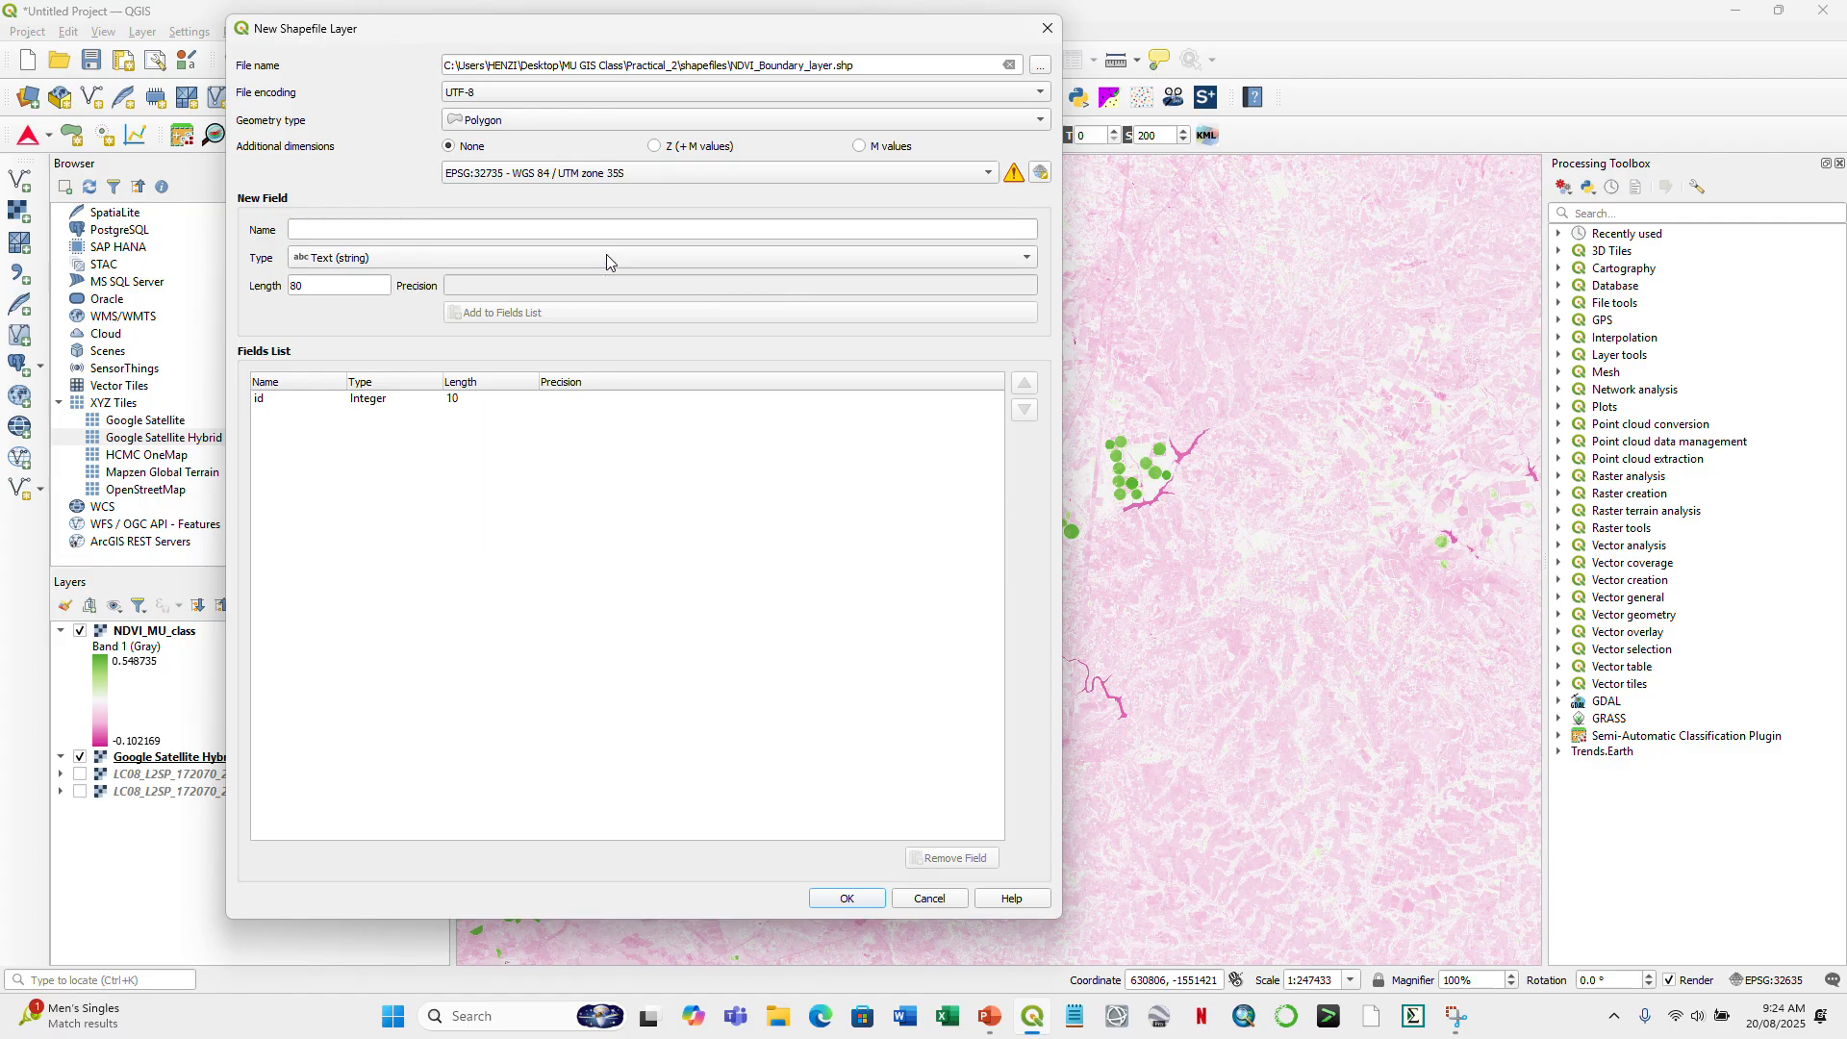
- Add a text field named Boundary with length 80 to the shapefile's fields and create the layer
left_click(329, 231)
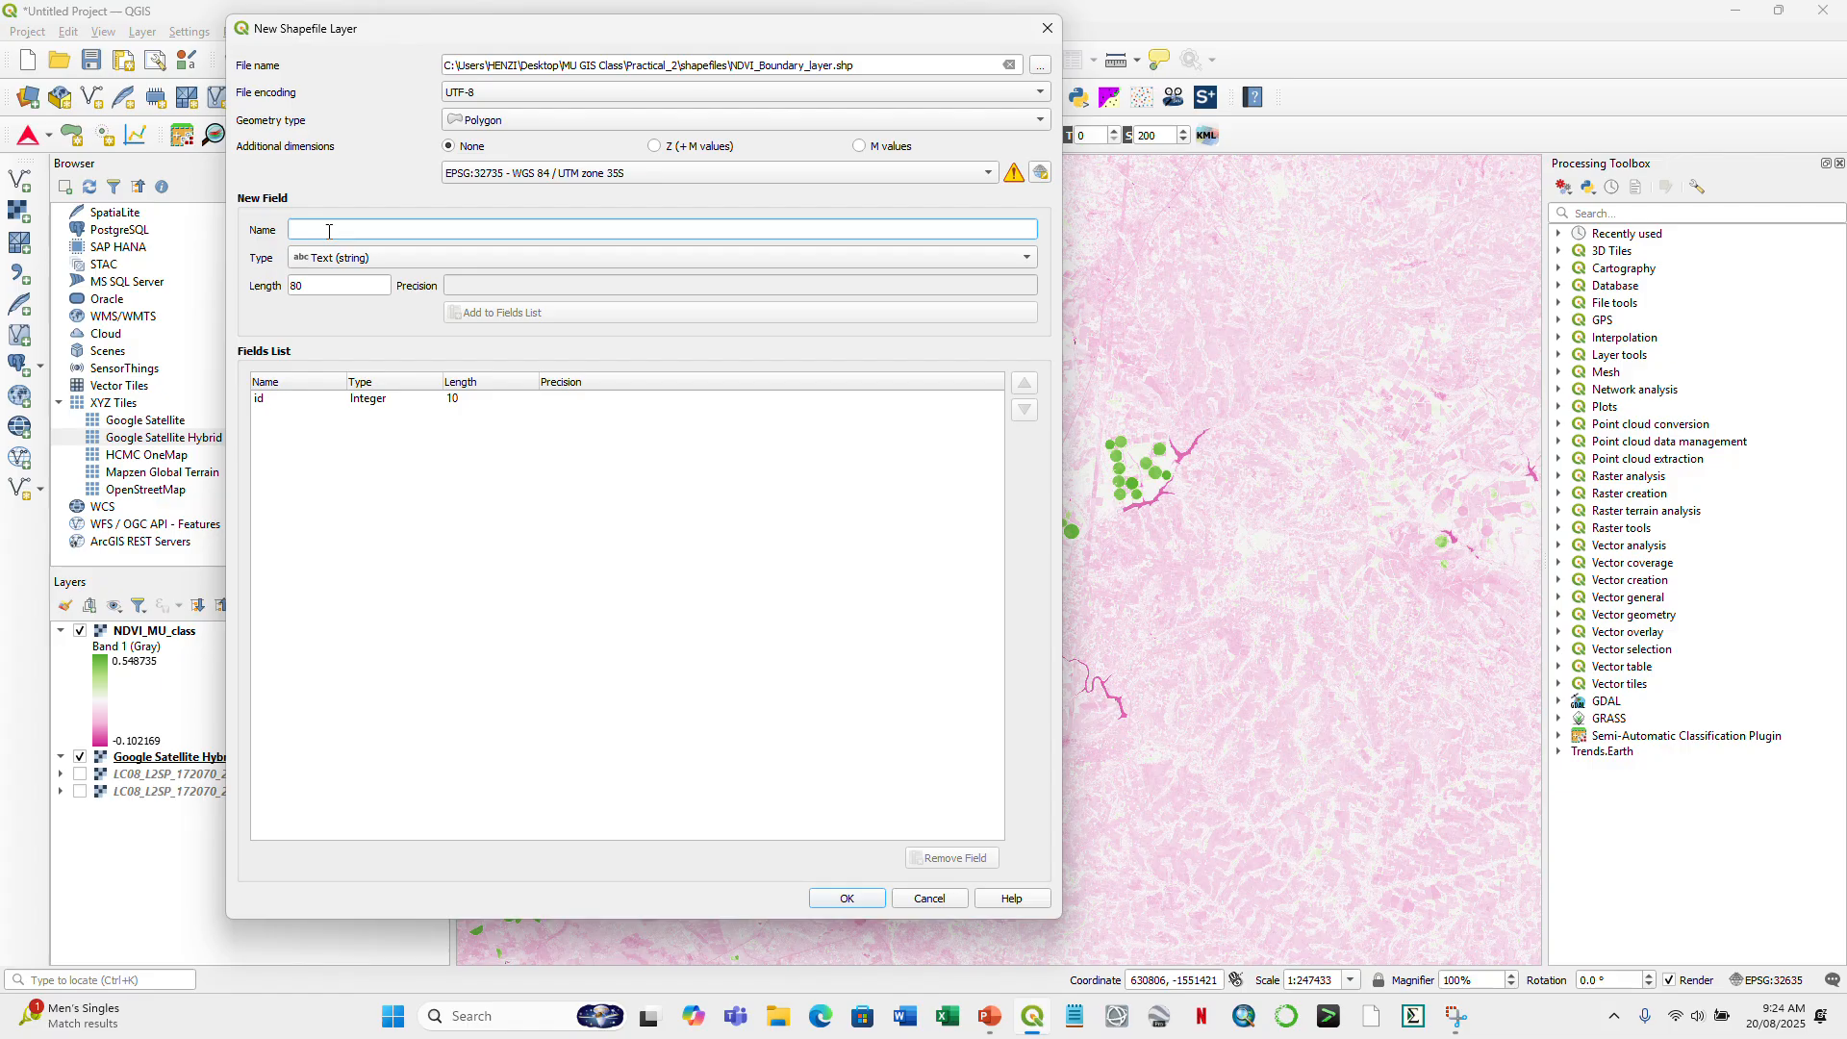
type("Boundary")
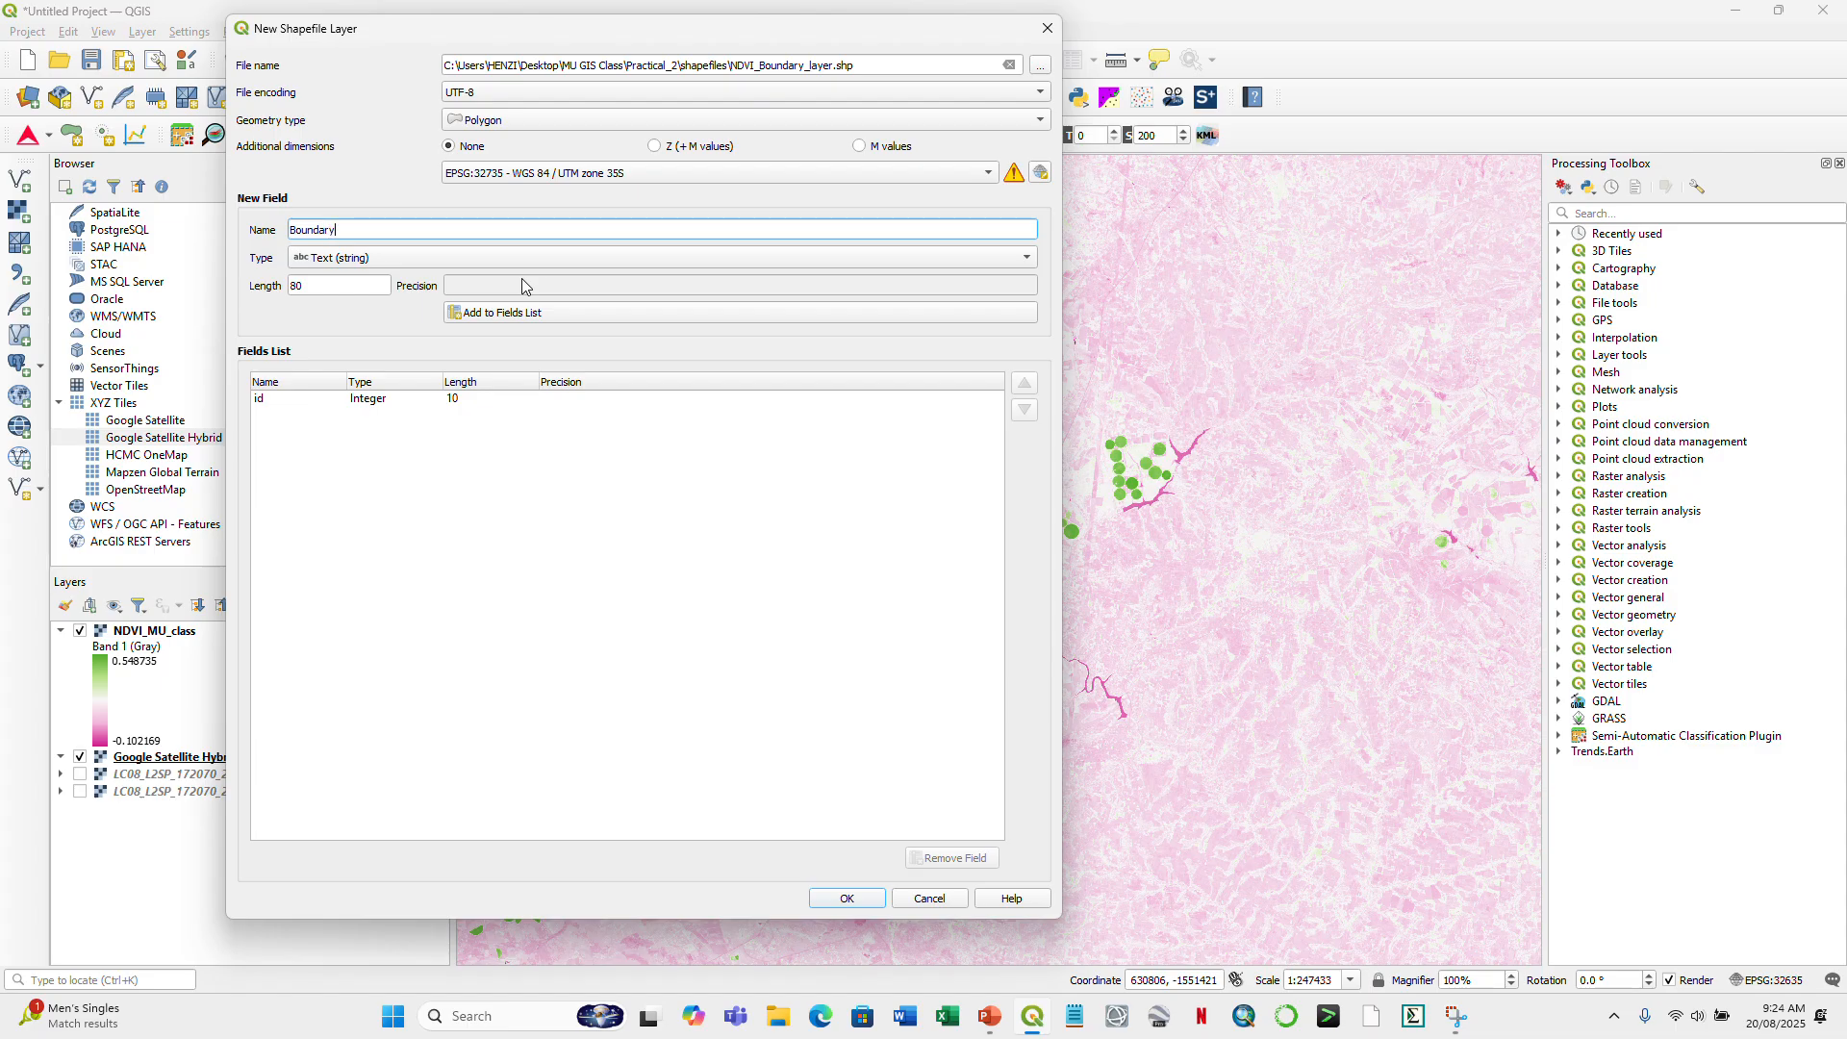
left_click(505, 315)
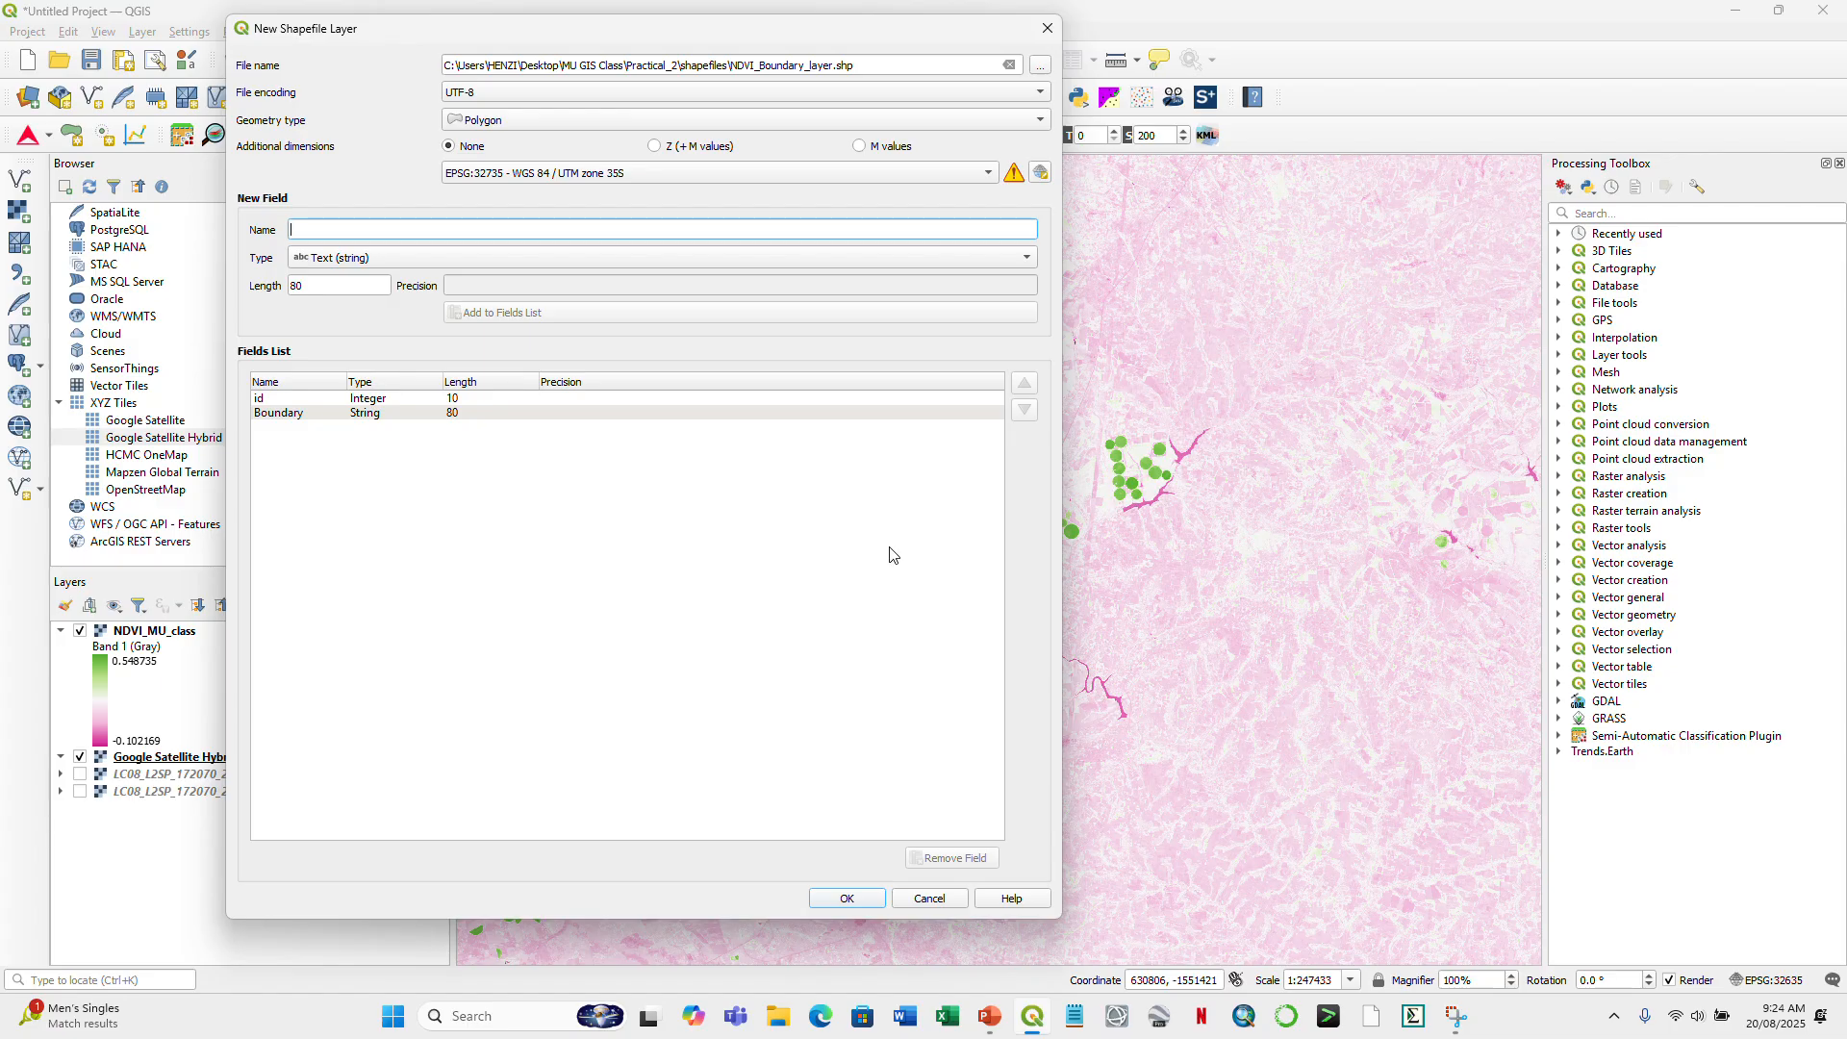
left_click(845, 897)
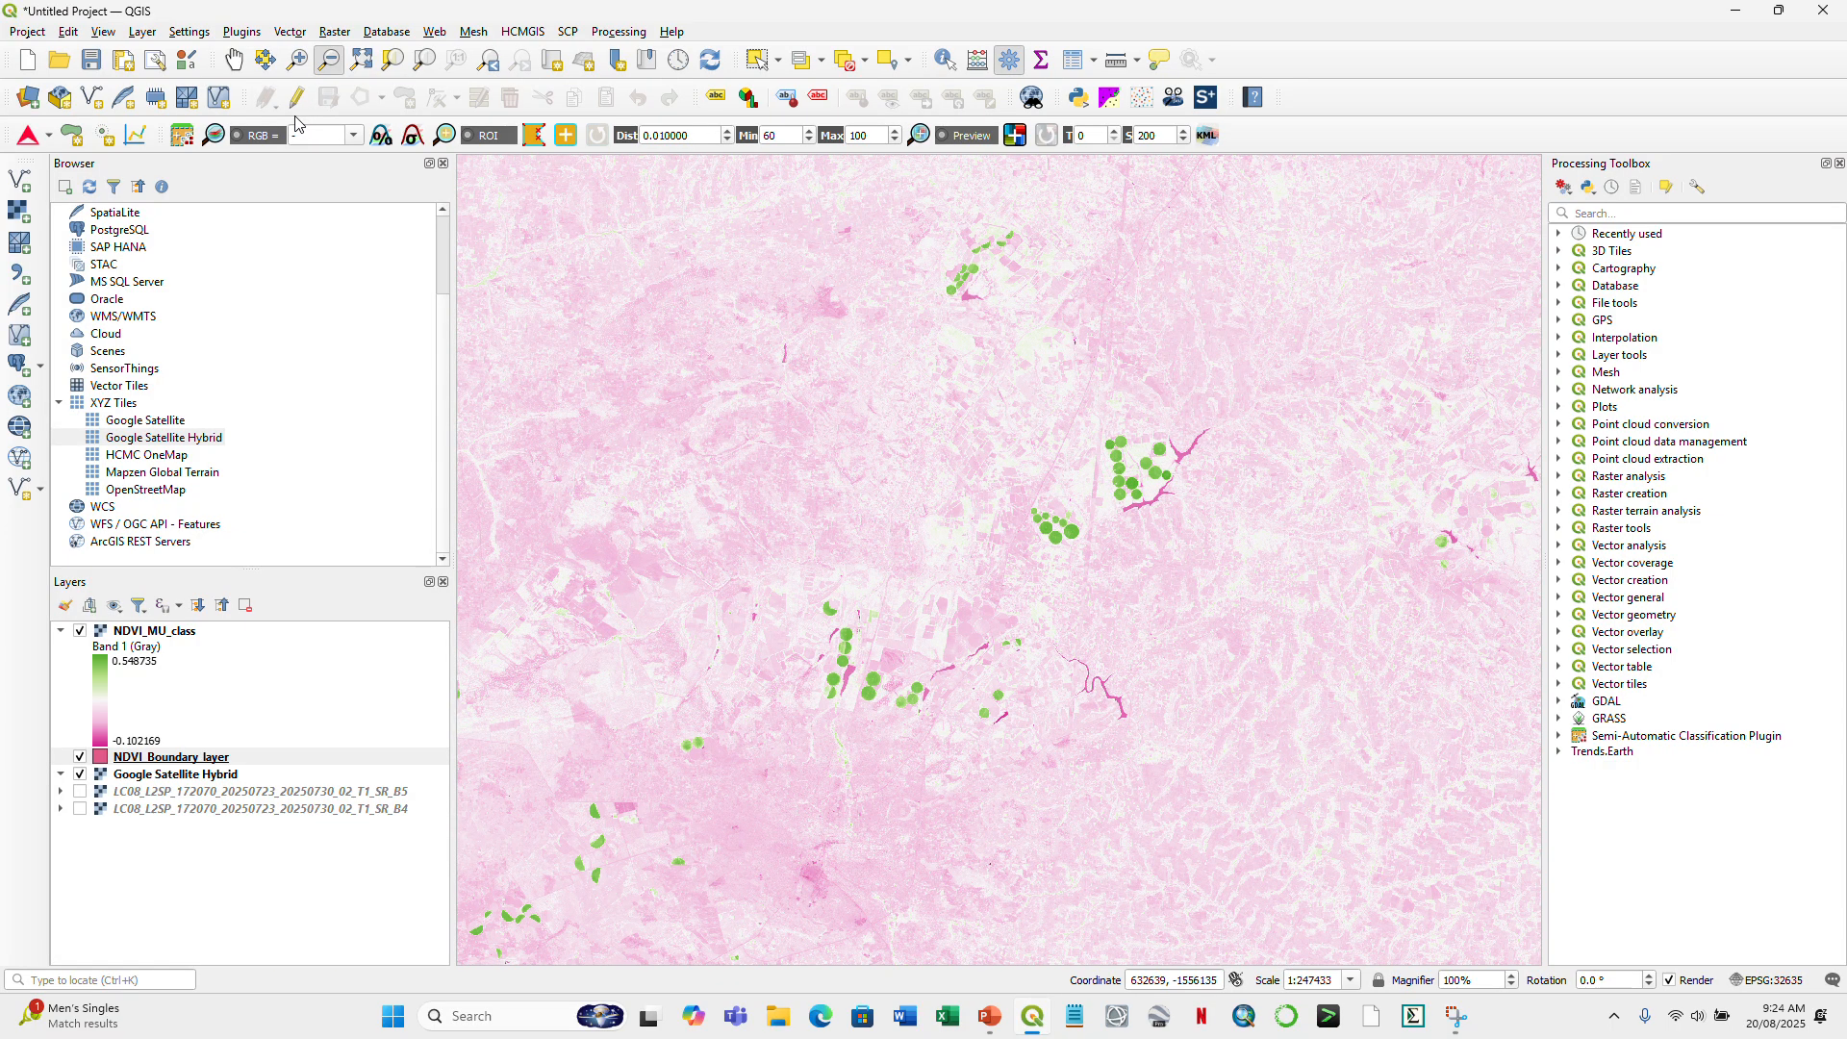
- Move NDVI_Boundary_layer to the top of the layer order and turn on editing for it
right_click(164, 759)
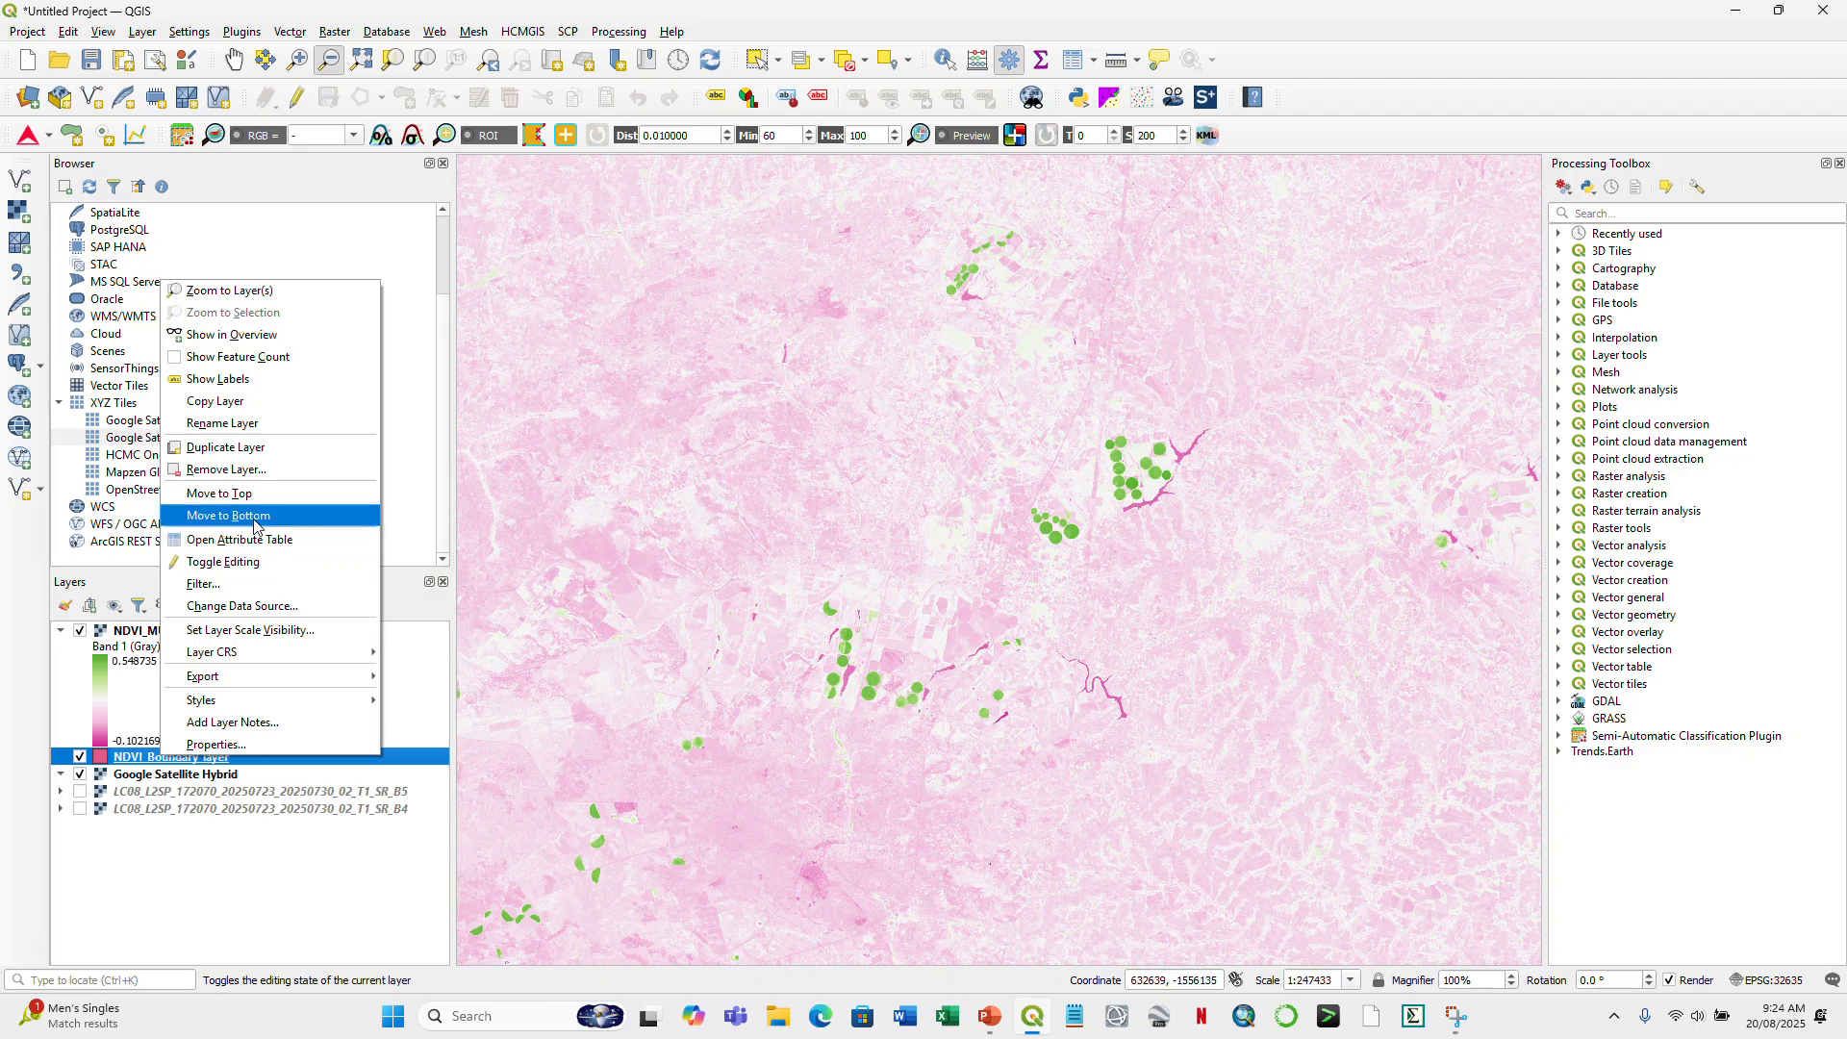
left_click(256, 496)
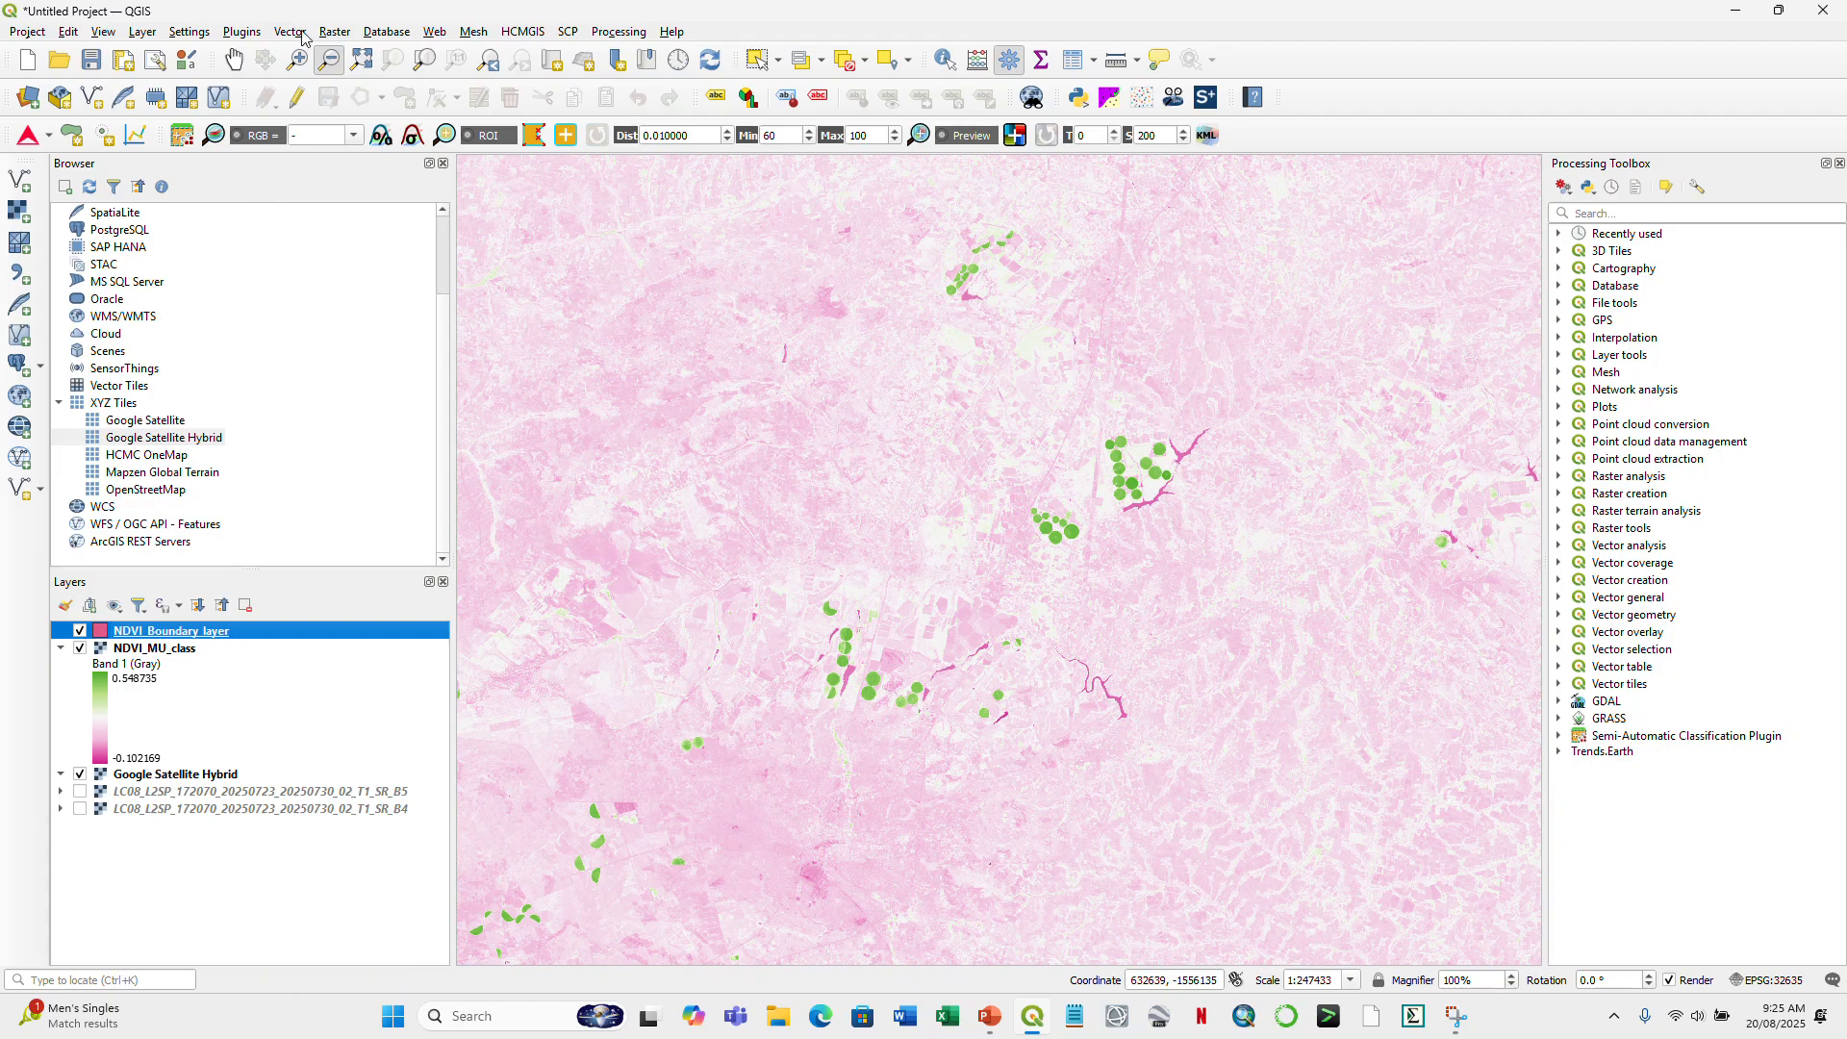
left_click(299, 100)
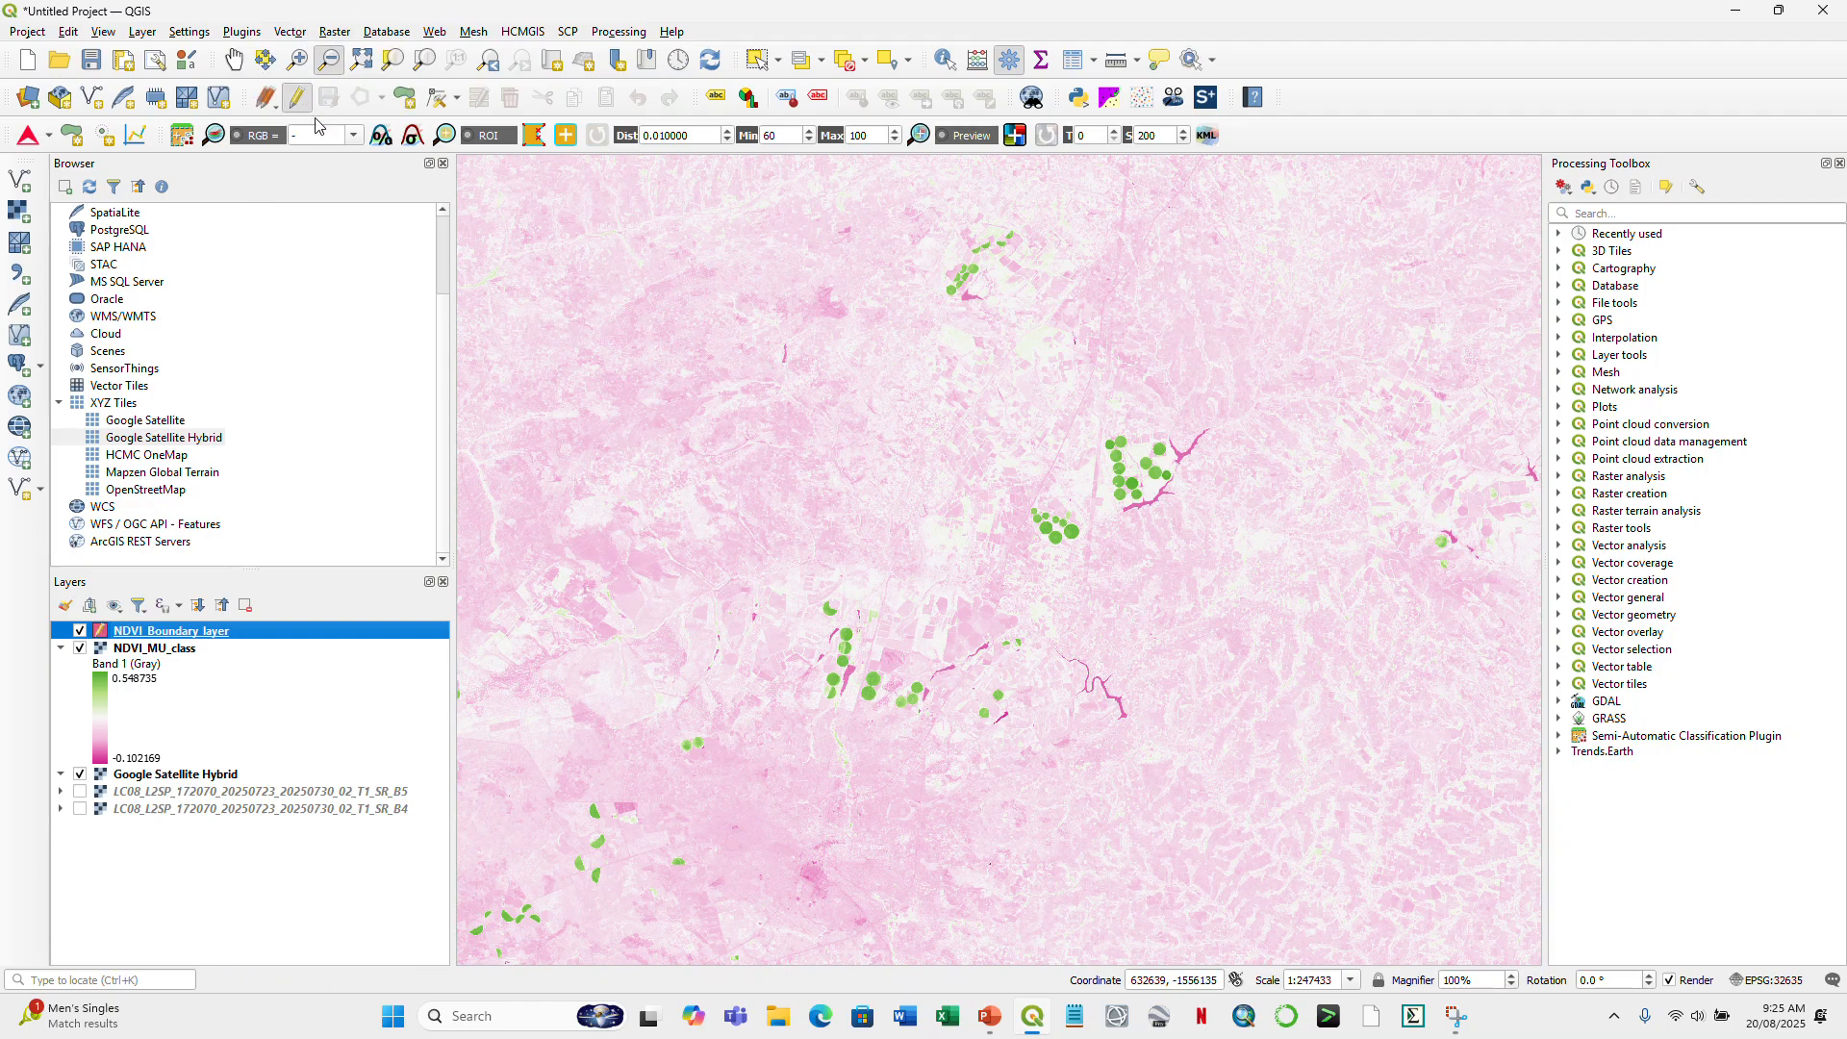
- Digitize one closed polygon with straight segments around the central clusters of green circular fields and nearby reservoirs on the NDVI raster
left_click(404, 100)
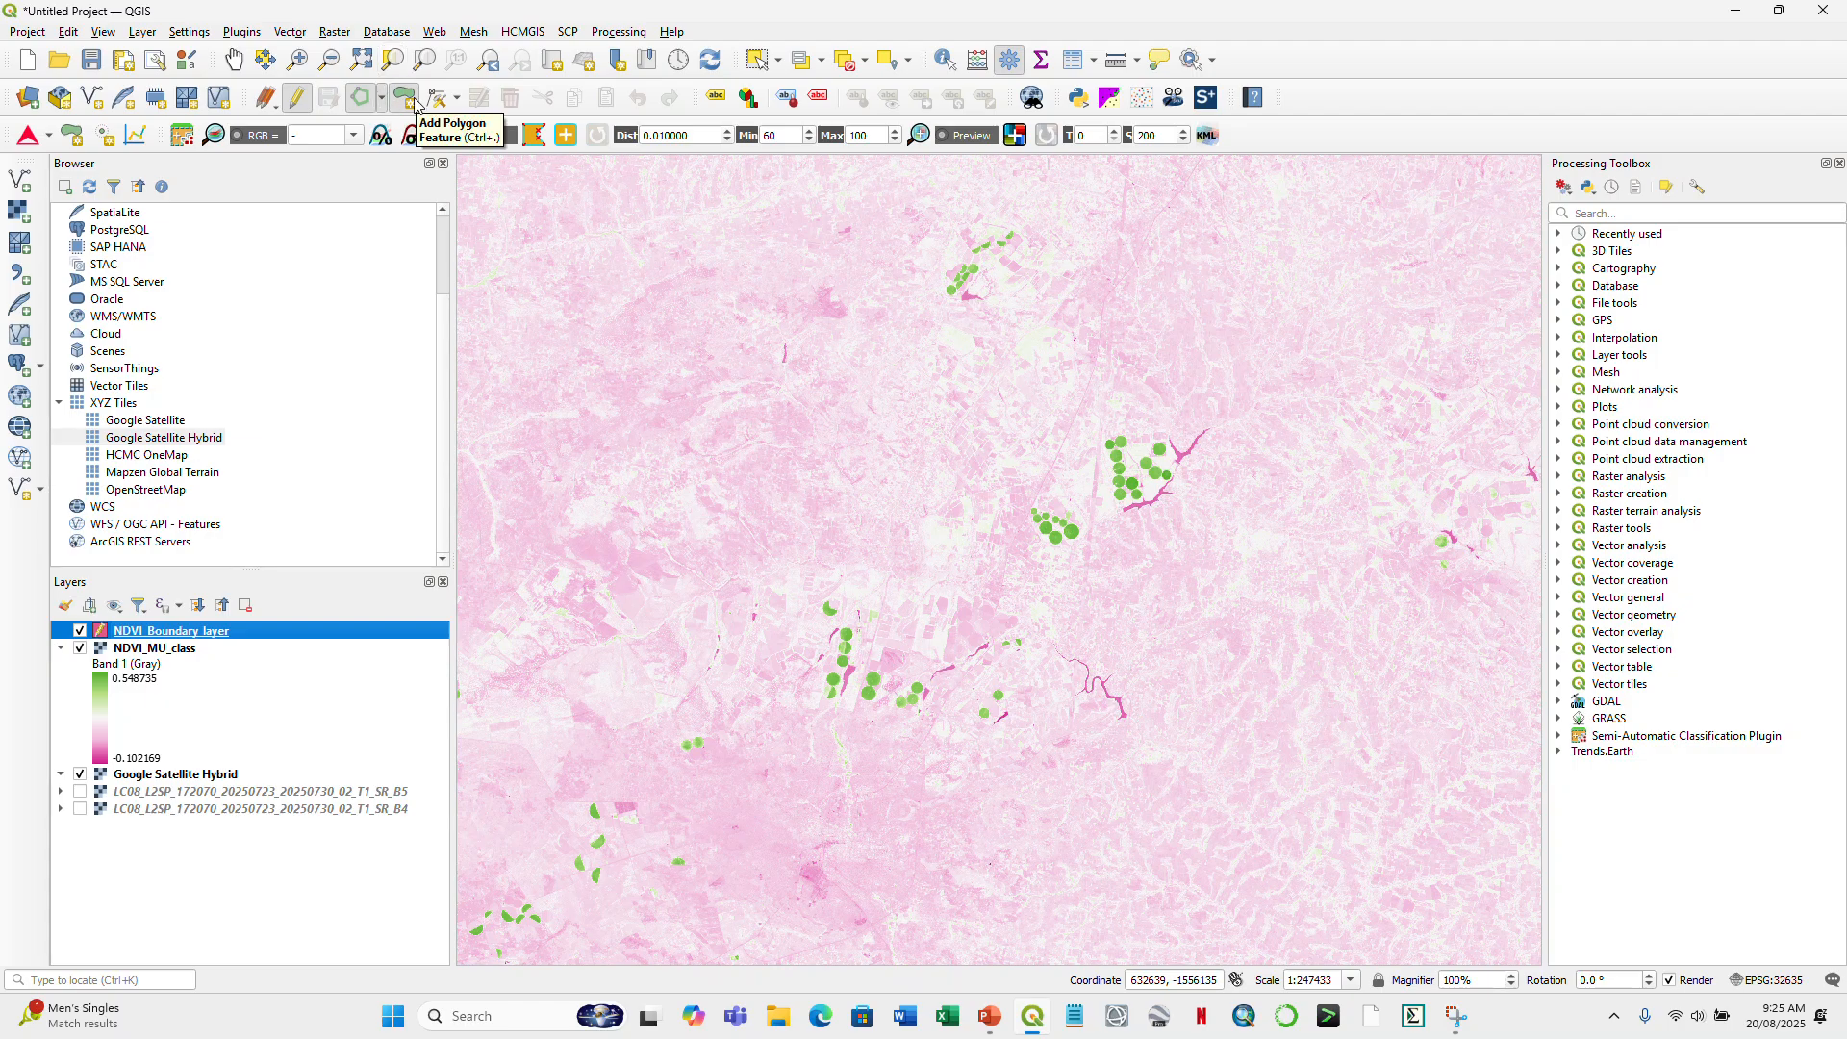
left_click(382, 100)
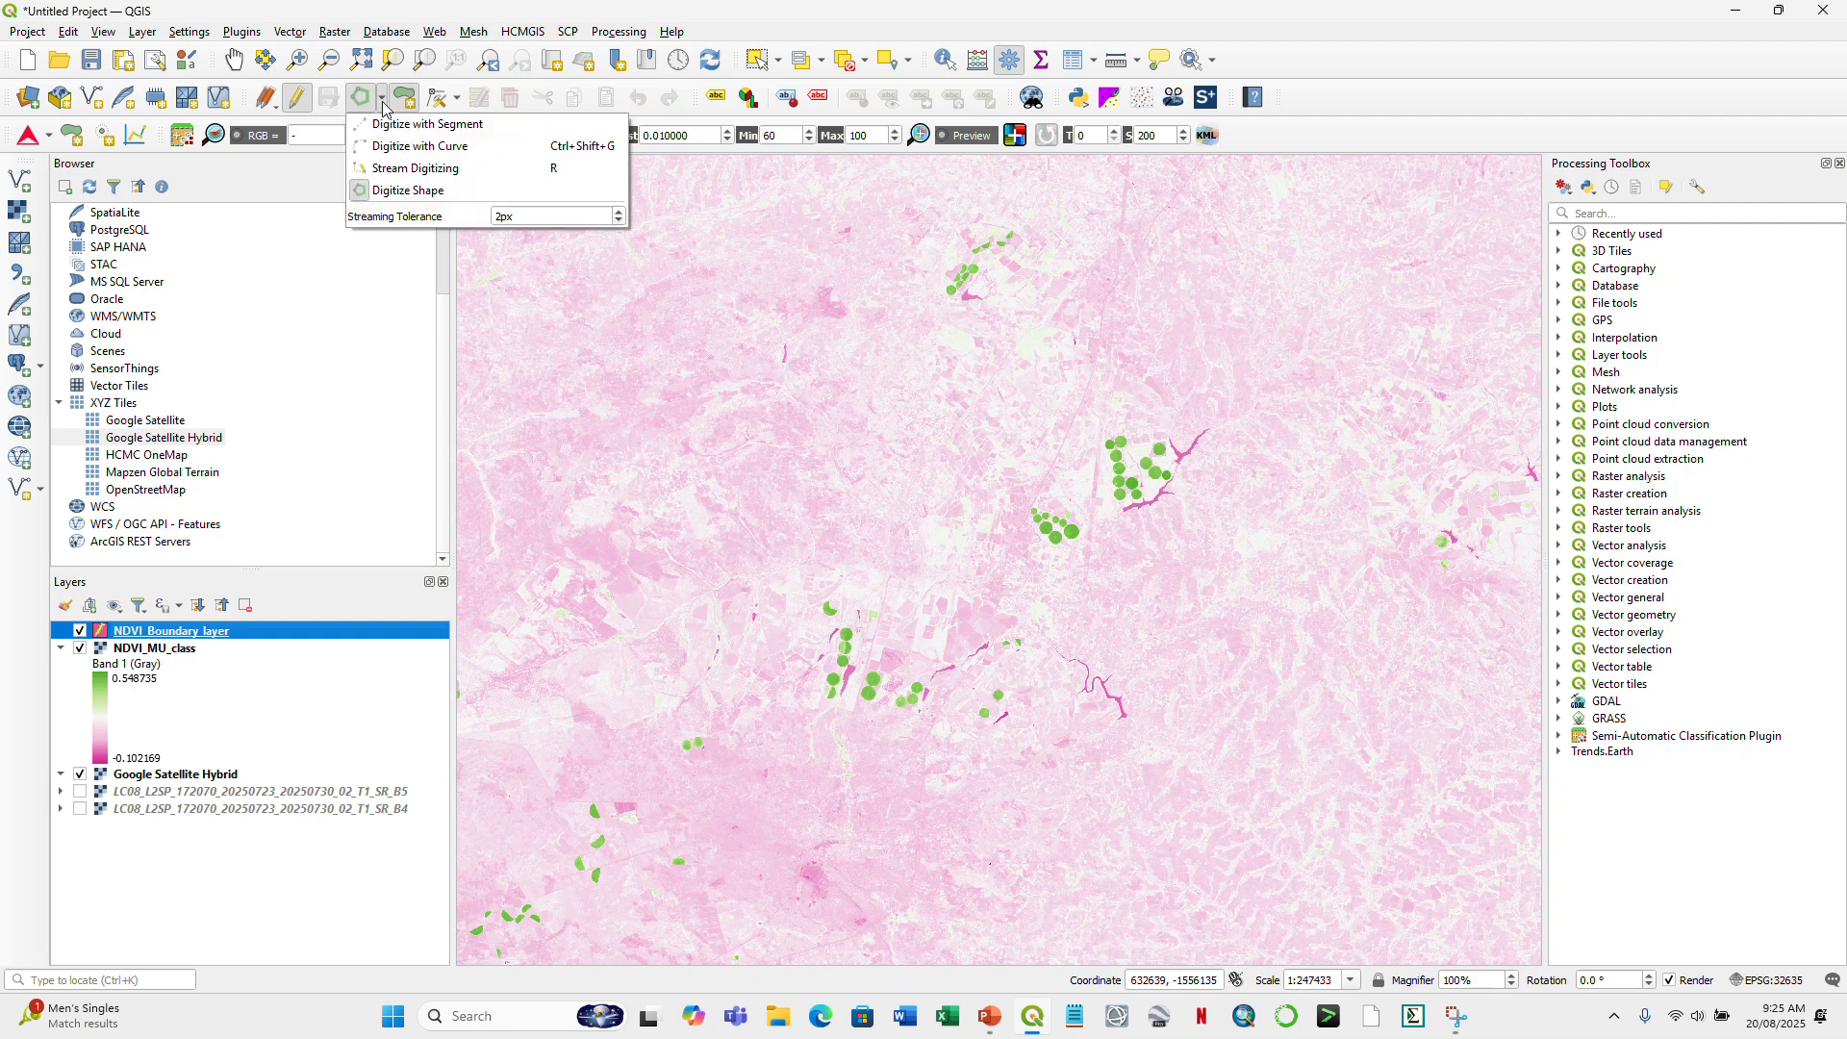
left_click(416, 126)
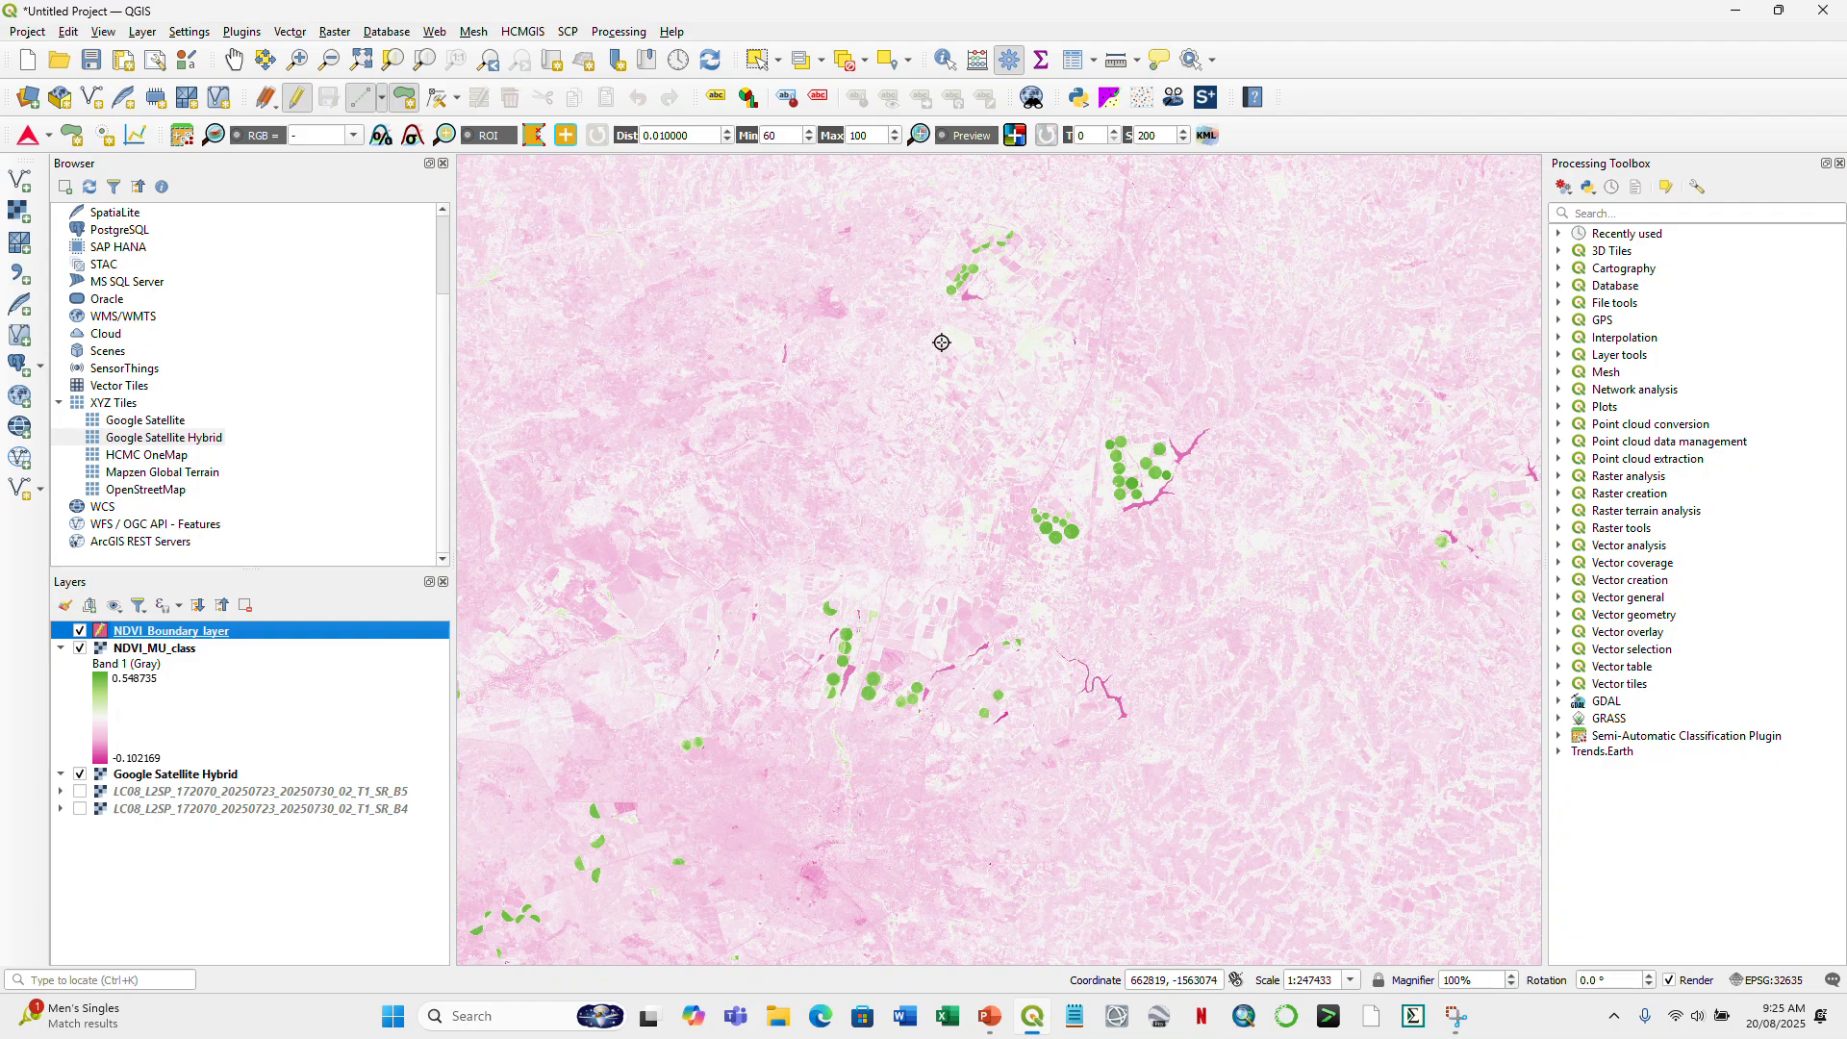
left_click(1086, 378)
left_click(1038, 374)
left_click(1023, 384)
left_click(1011, 403)
left_click(1020, 427)
left_click(1016, 448)
left_click(891, 522)
left_click(865, 540)
left_click(809, 554)
left_click(783, 577)
left_click(744, 598)
left_click(721, 633)
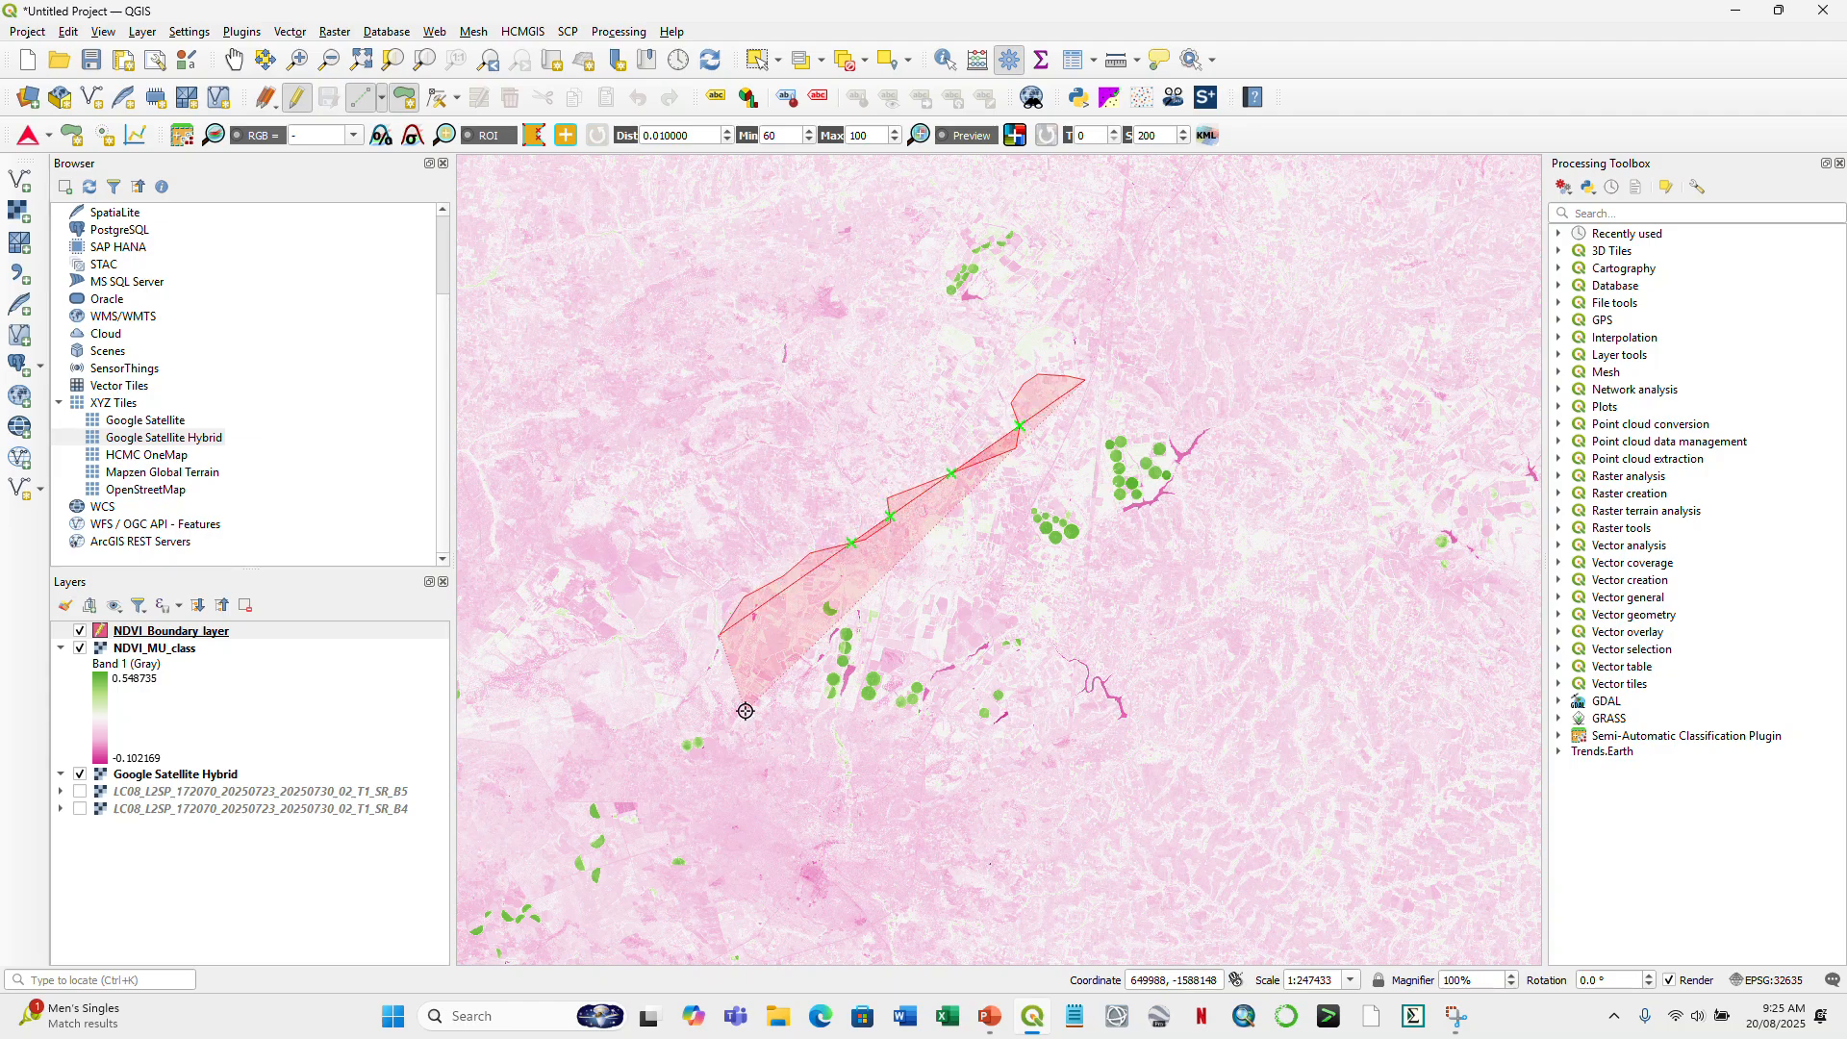
left_click(757, 744)
left_click(858, 803)
left_click(872, 810)
left_click(896, 850)
left_click(933, 863)
left_click(1039, 829)
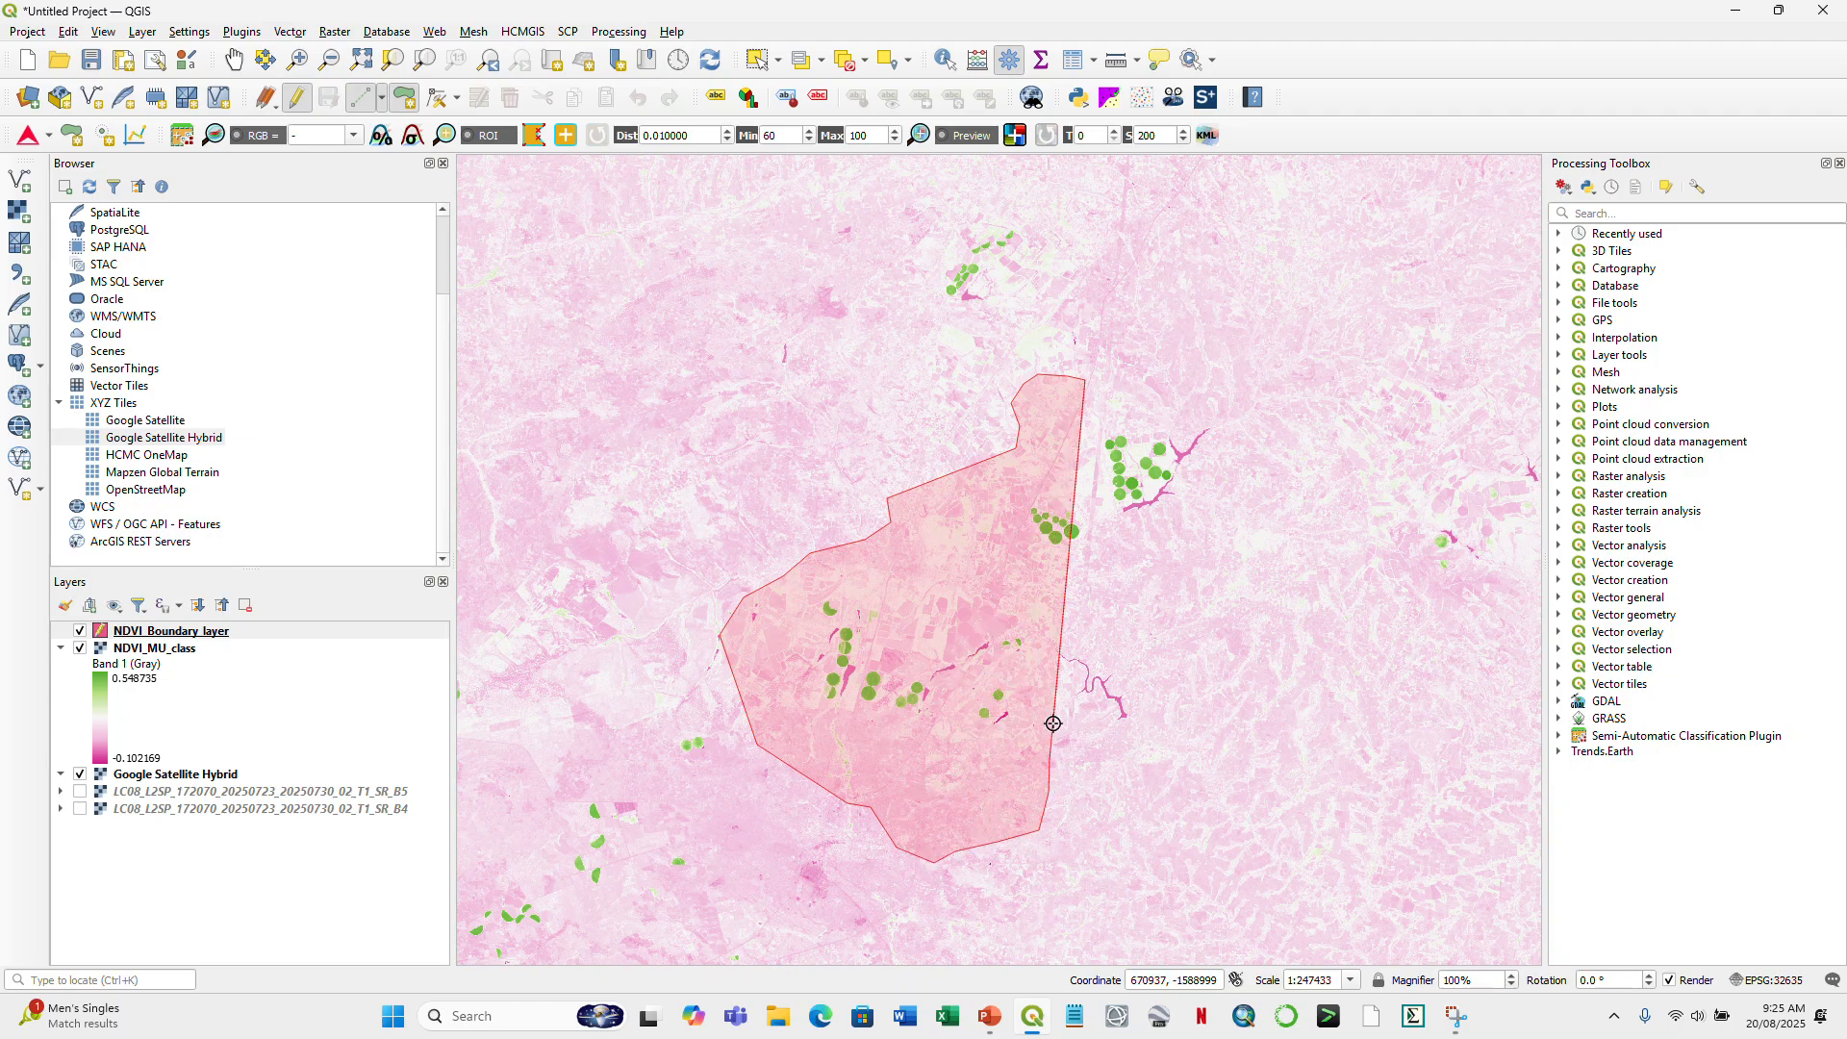
left_click(1051, 728)
left_click(1069, 697)
left_click(1131, 704)
left_click(1107, 597)
left_click(1207, 580)
left_click(1232, 508)
left_click(1234, 451)
left_click(1204, 432)
left_click(1150, 404)
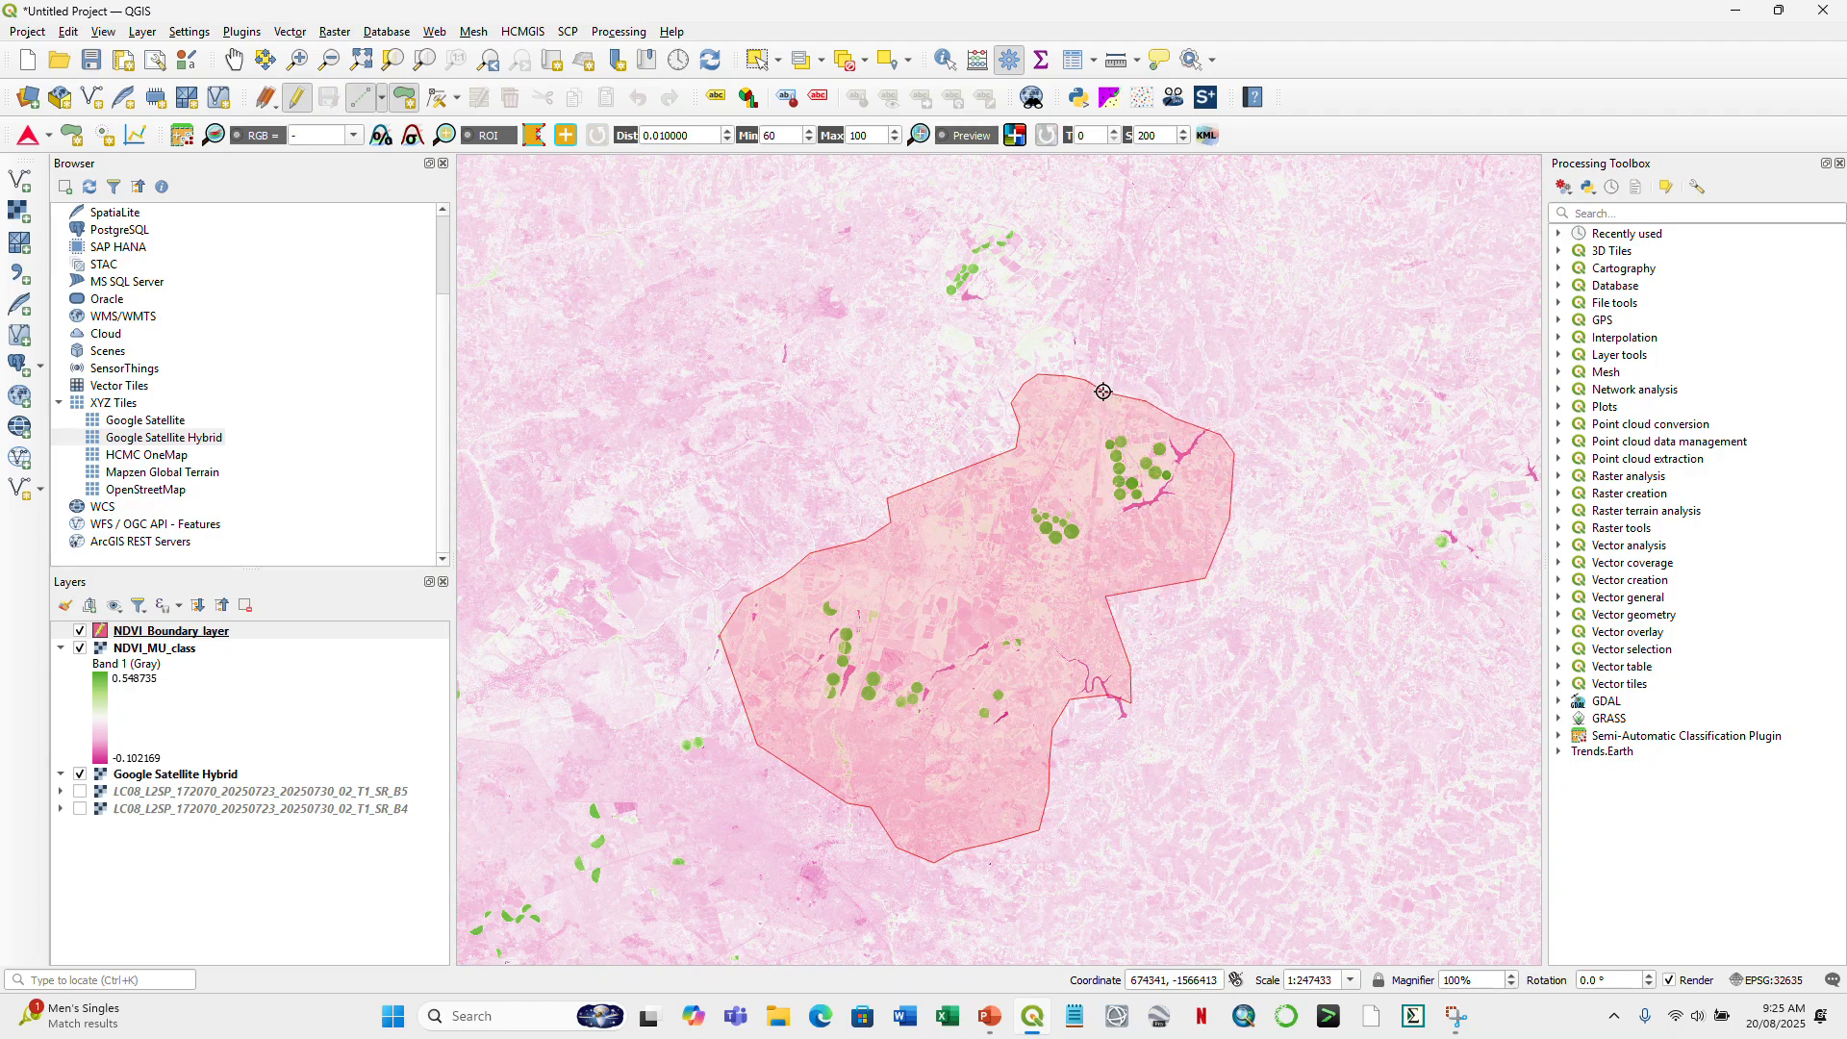
right_click(1103, 391)
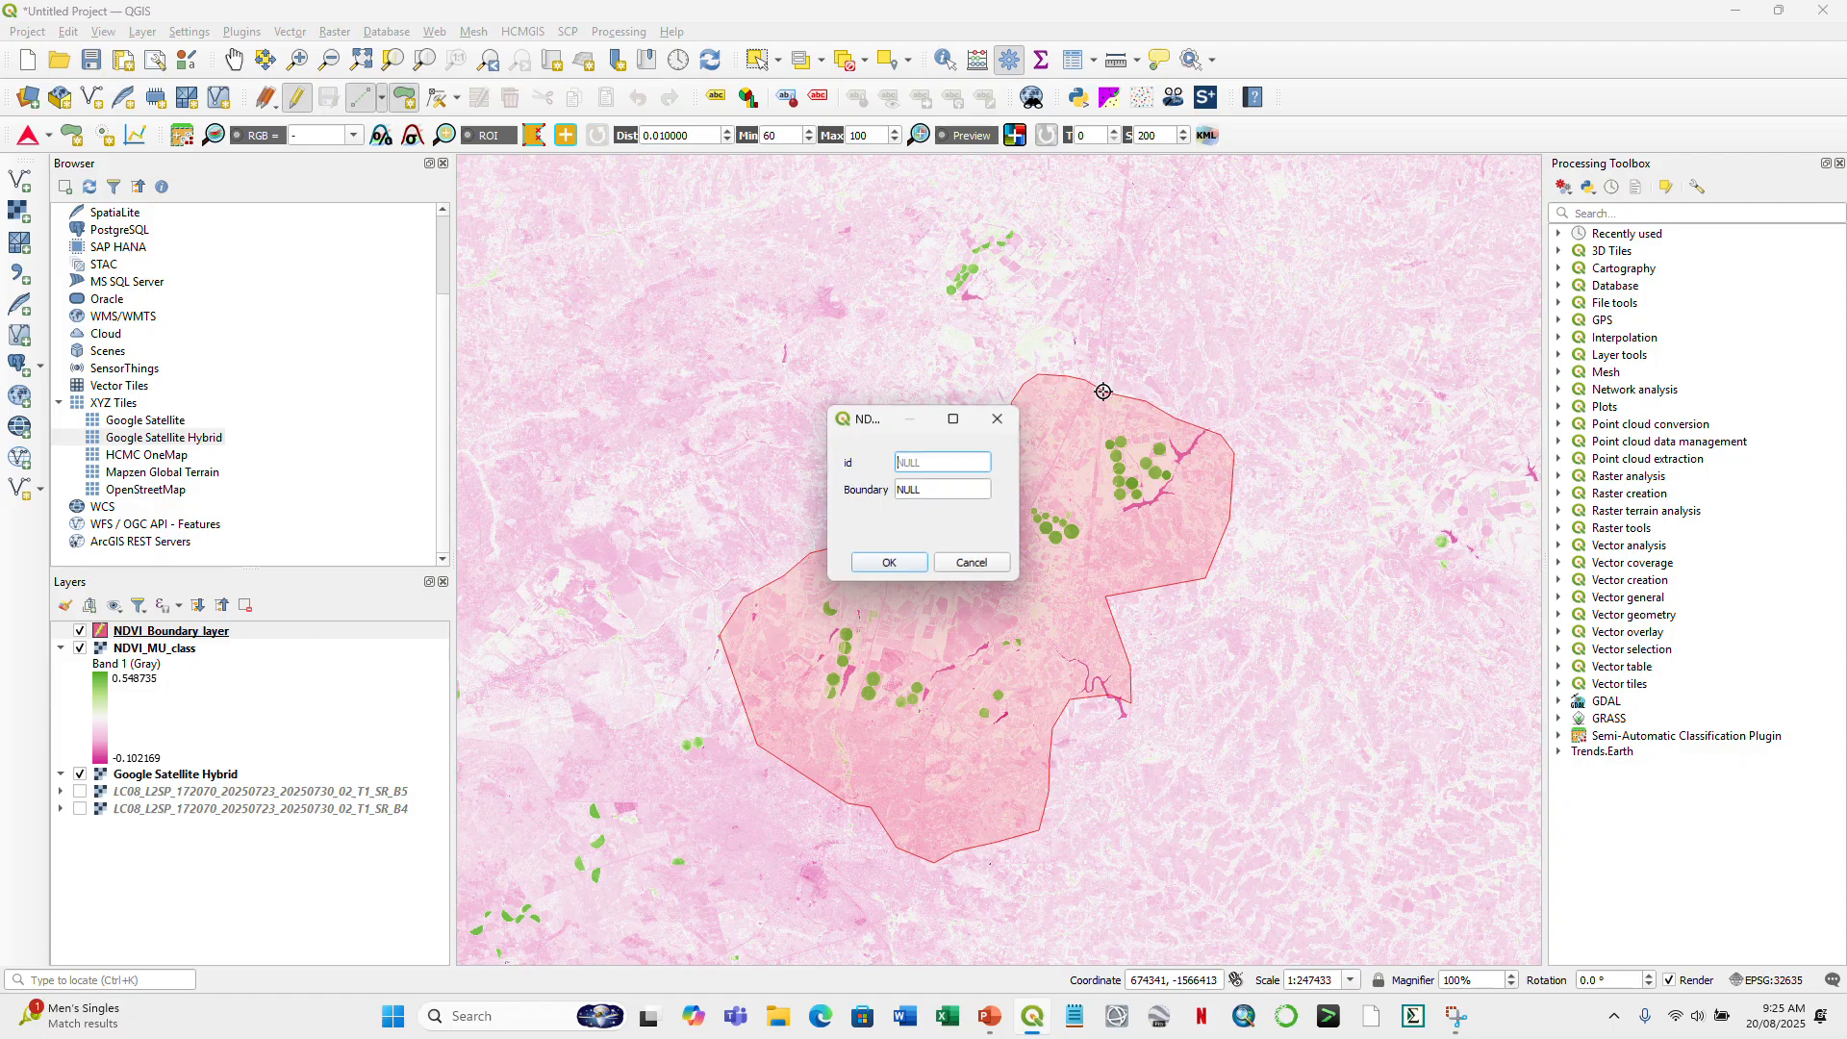
- Give the polygon id 1 and the Boundary value NDVI_raster, and end the layer's editing session with the edits saved
left_click(909, 488)
type("NDVI_raster")
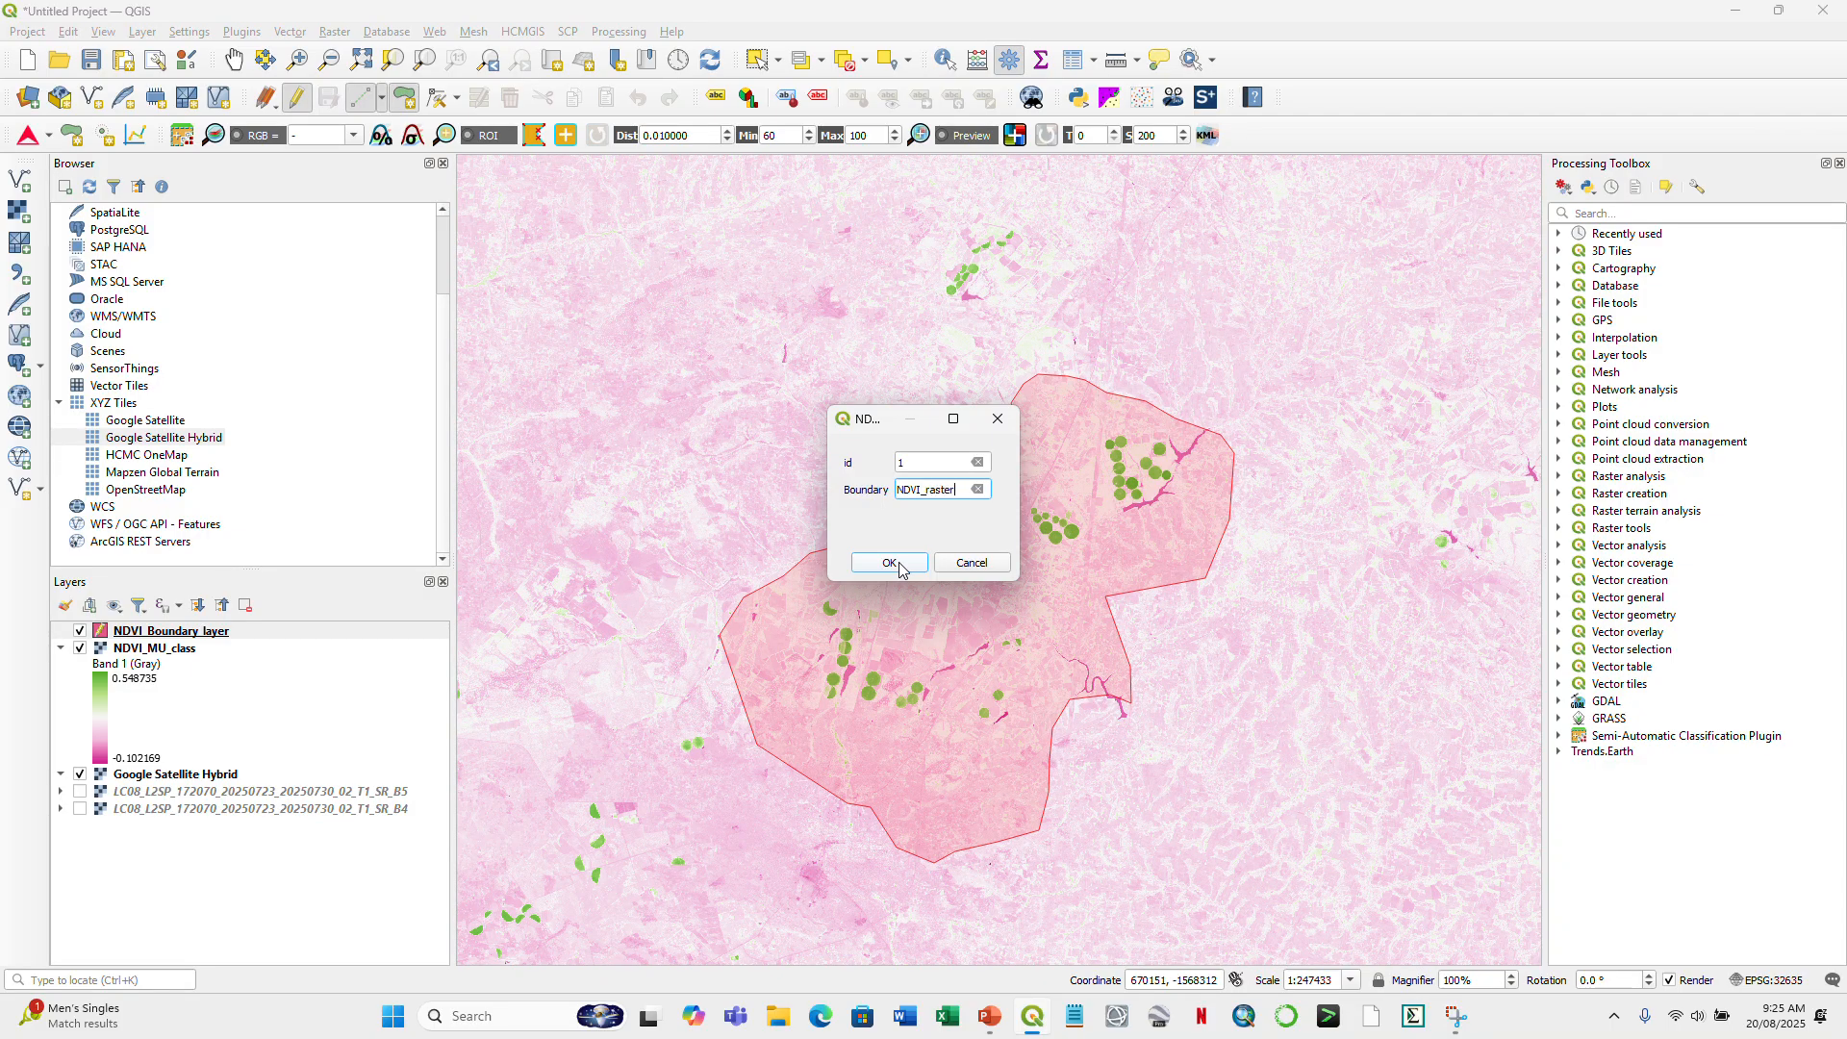
left_click(898, 566)
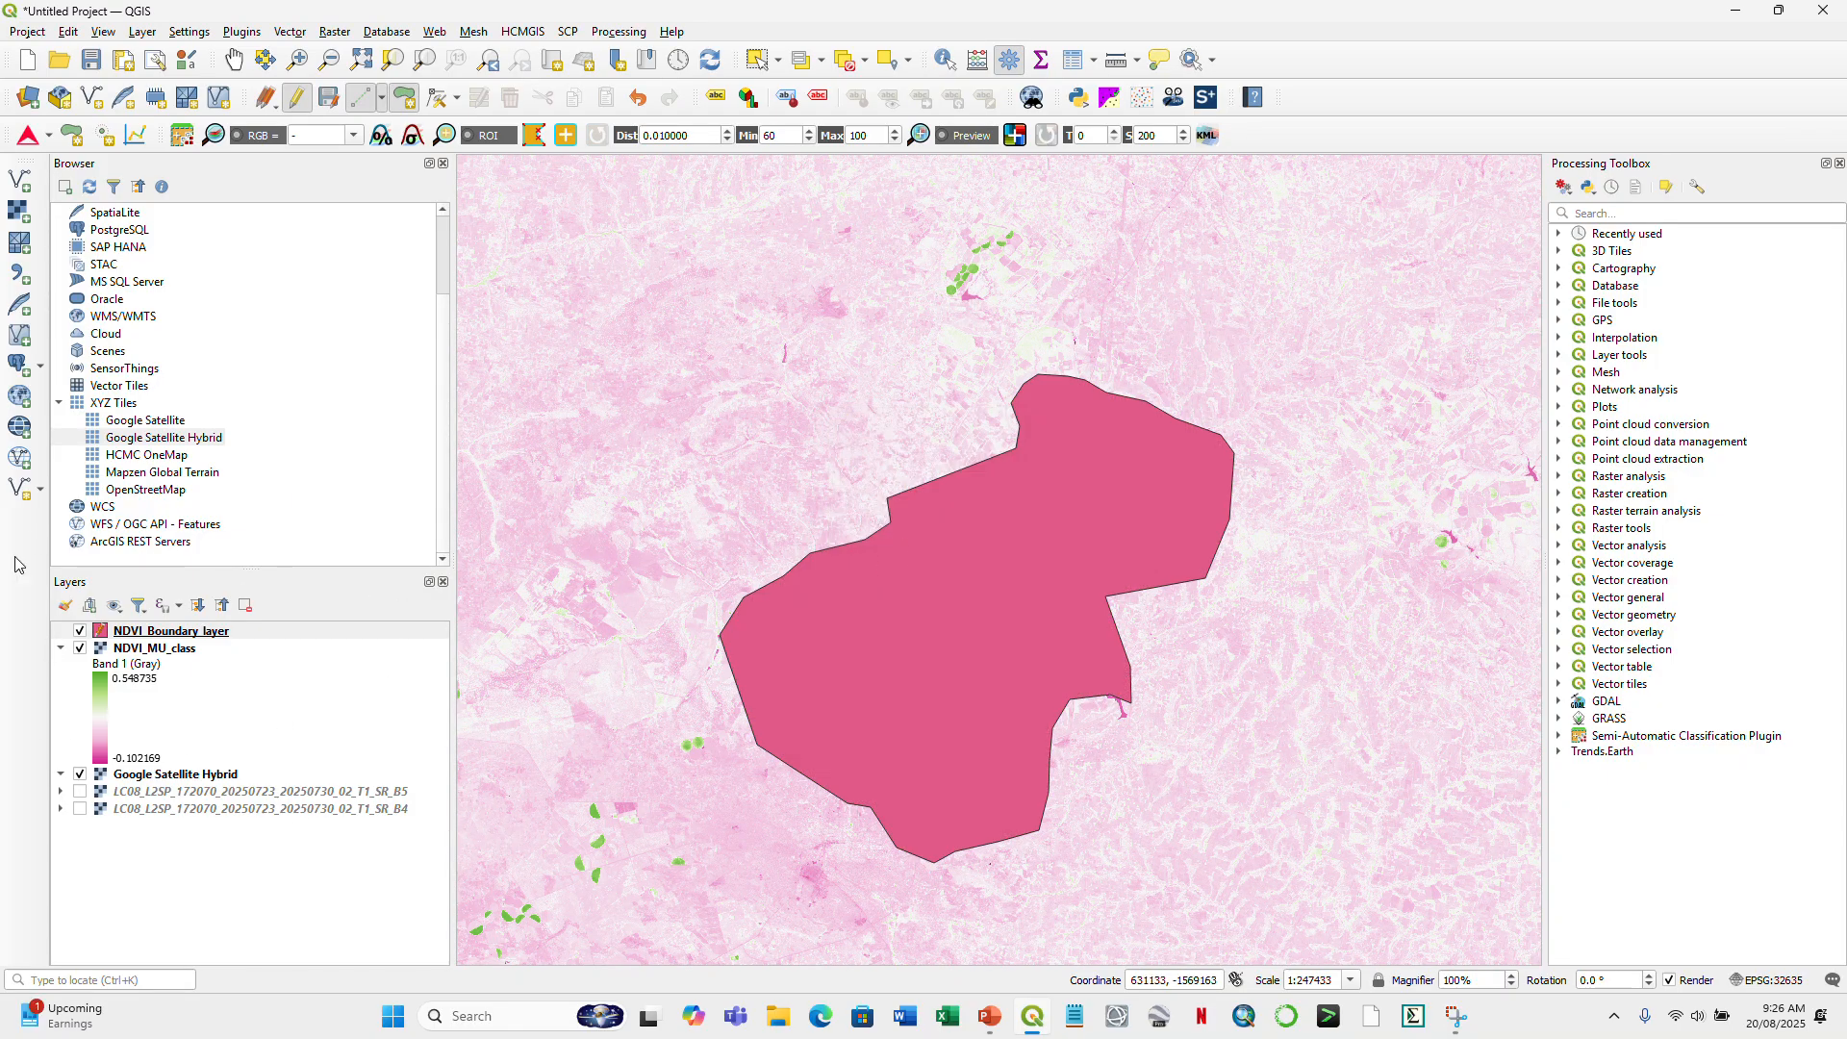
left_click(297, 99)
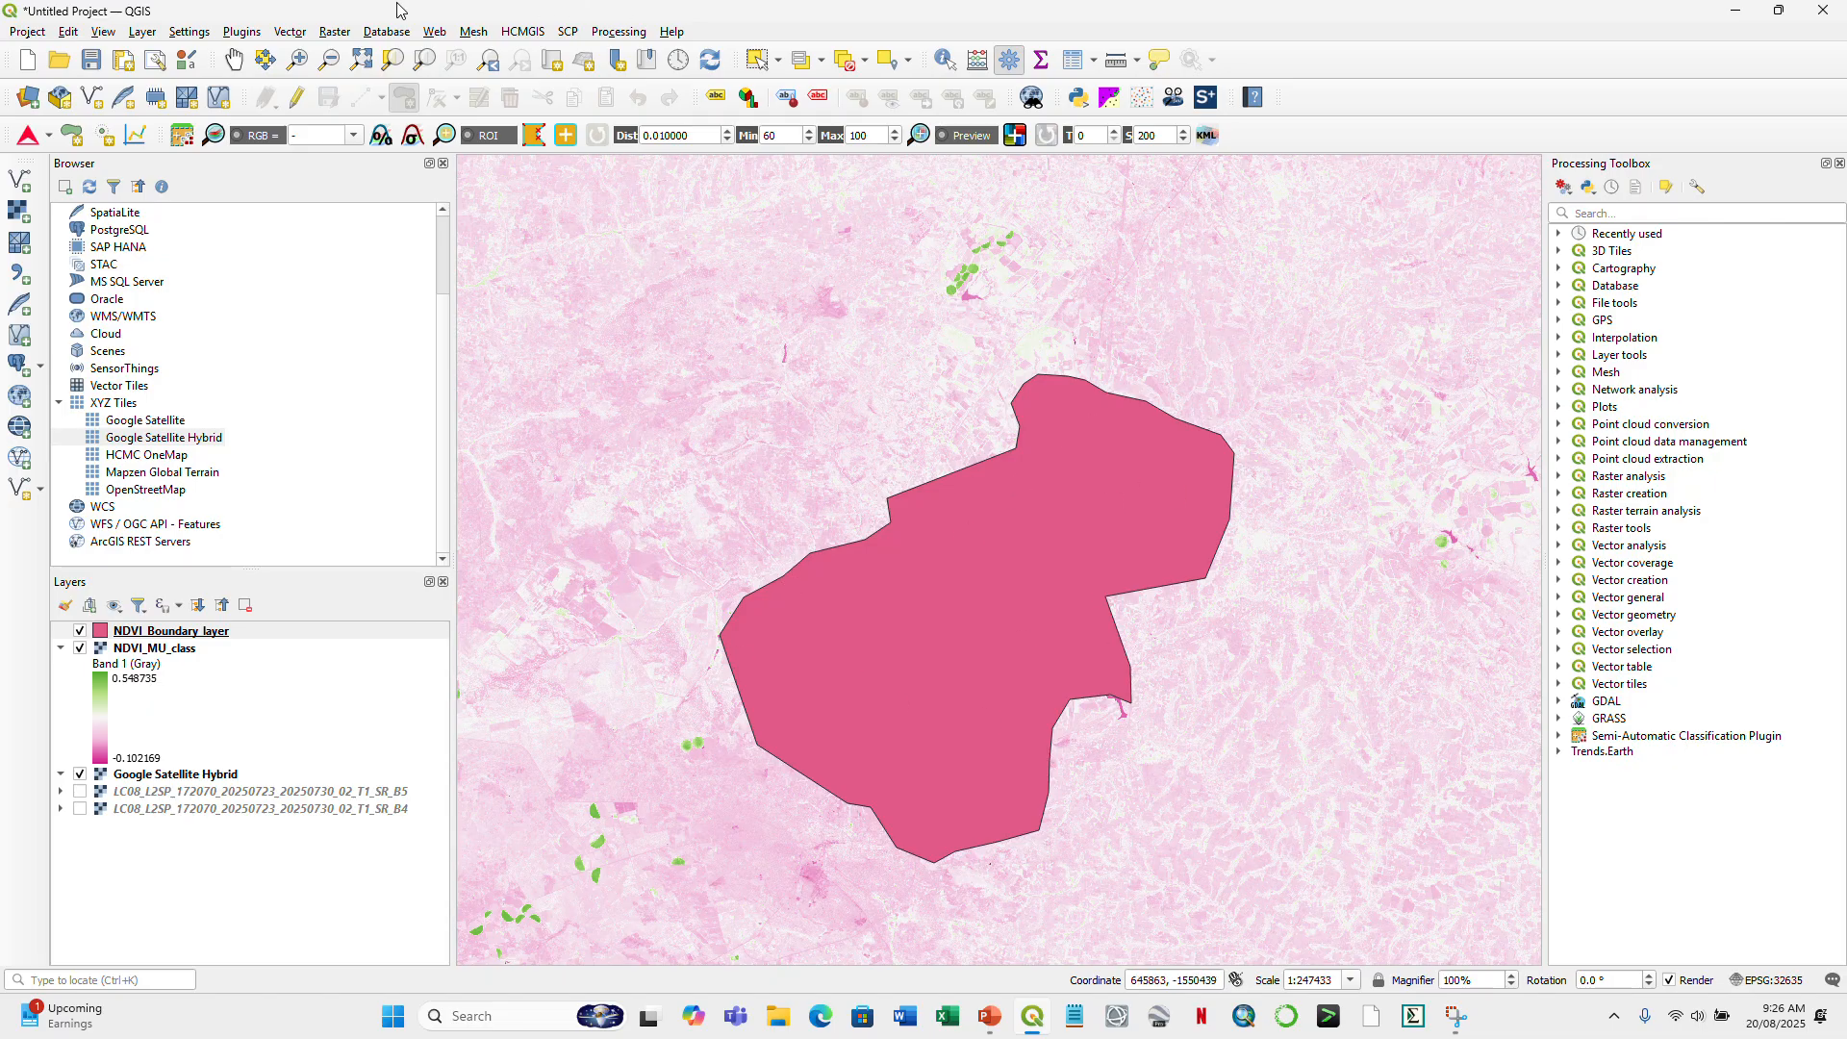
- Start Clip Raster by Mask Layer with NDVI_MU_class as the input layer and NDVI_Boundary_layer as the mask
left_click(336, 31)
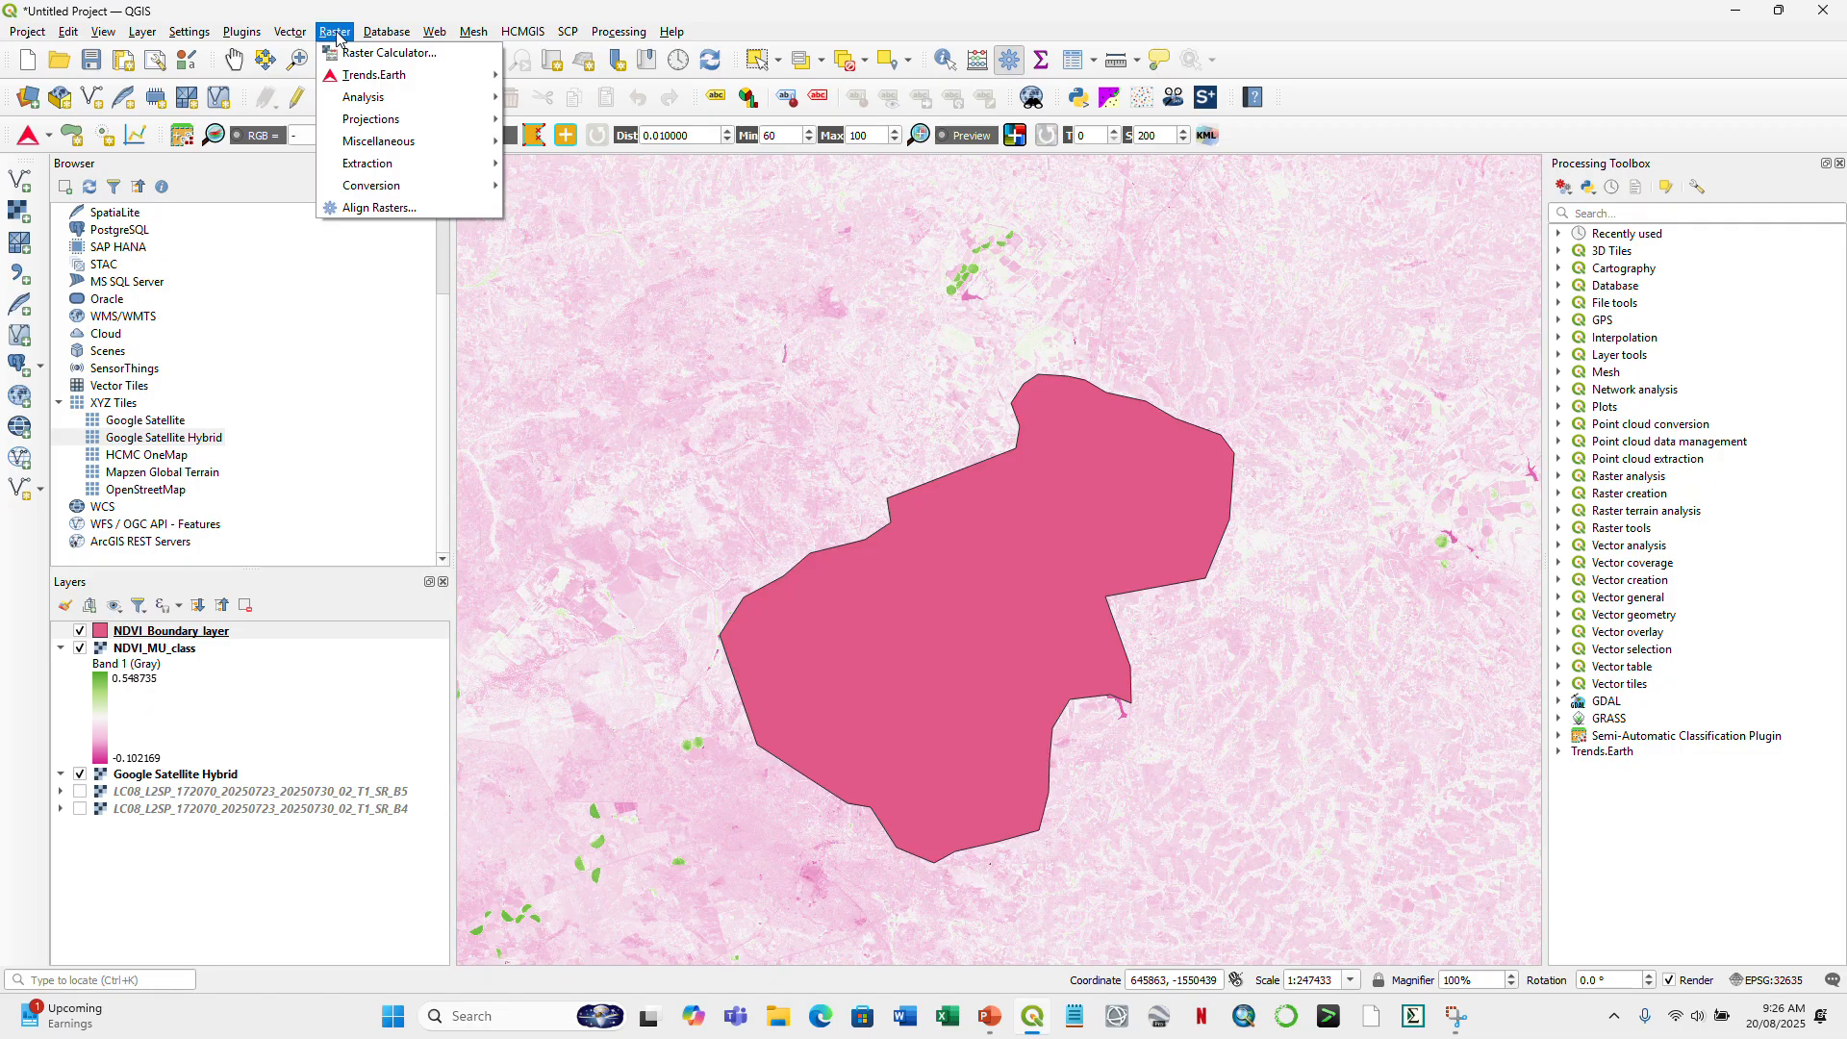
mouse_move(415, 171)
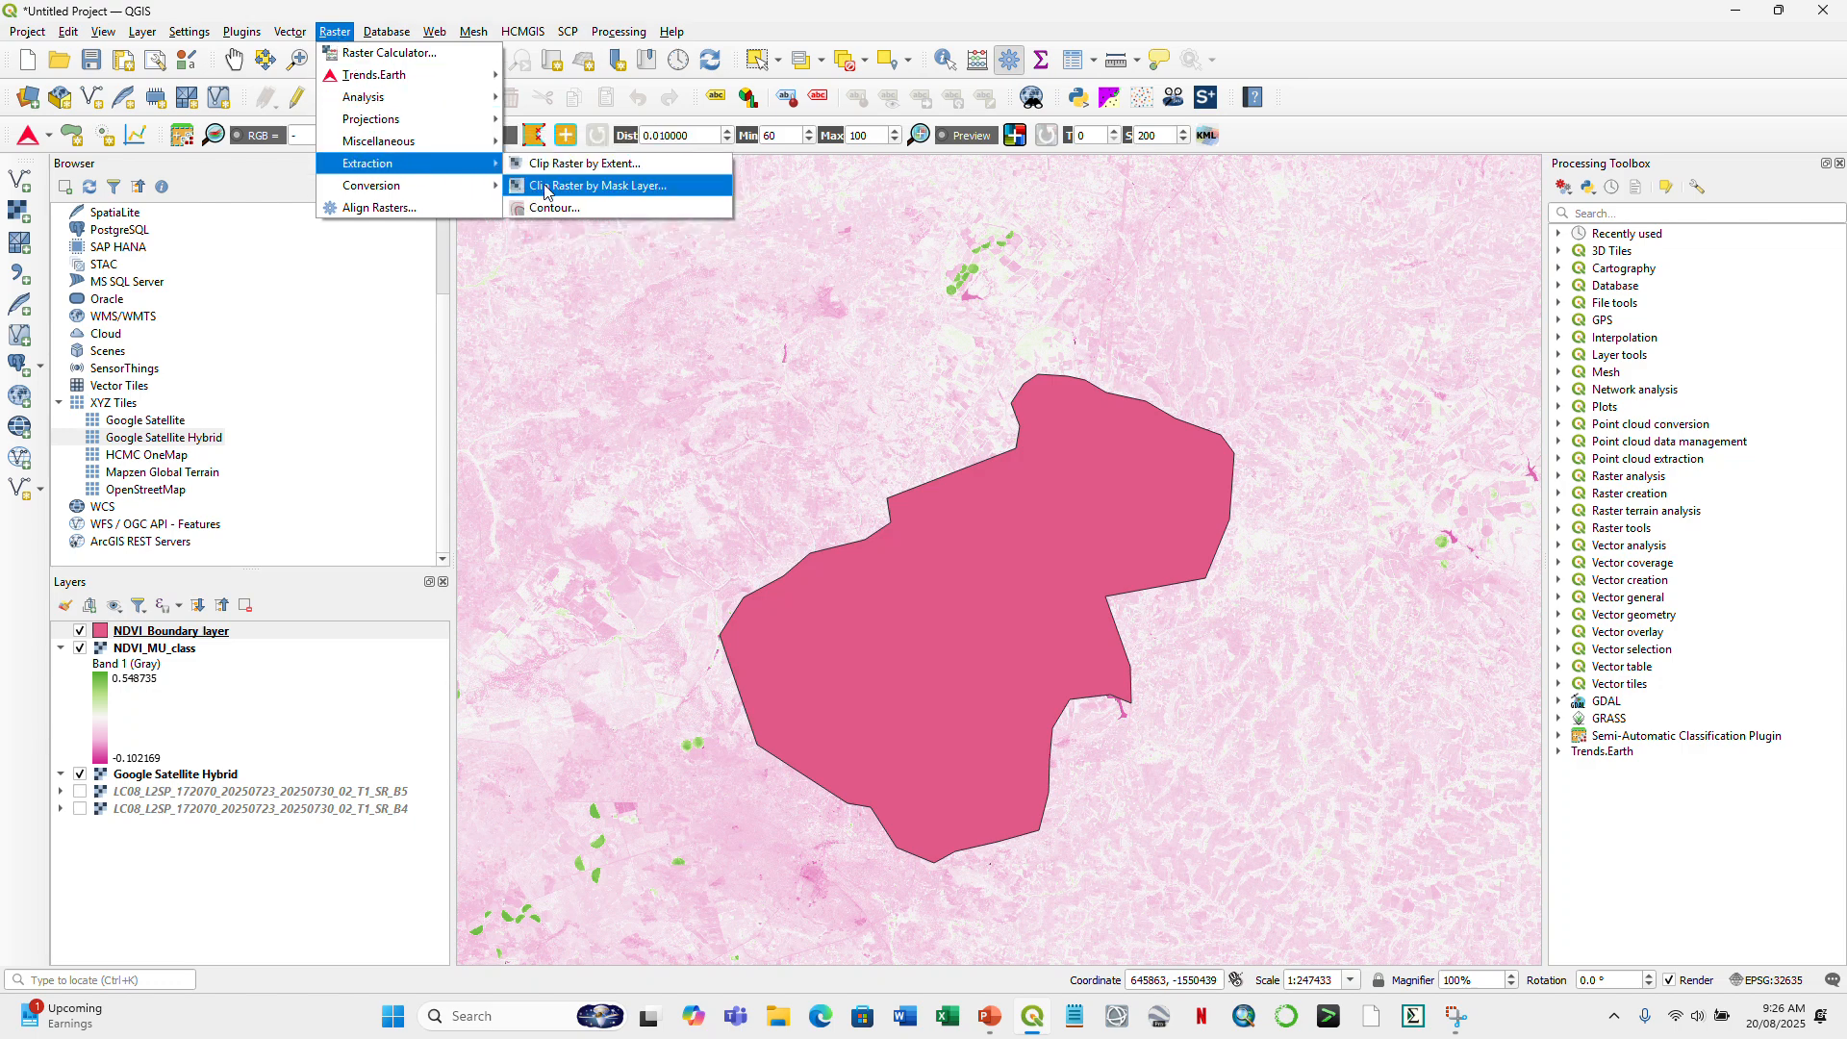
left_click(660, 189)
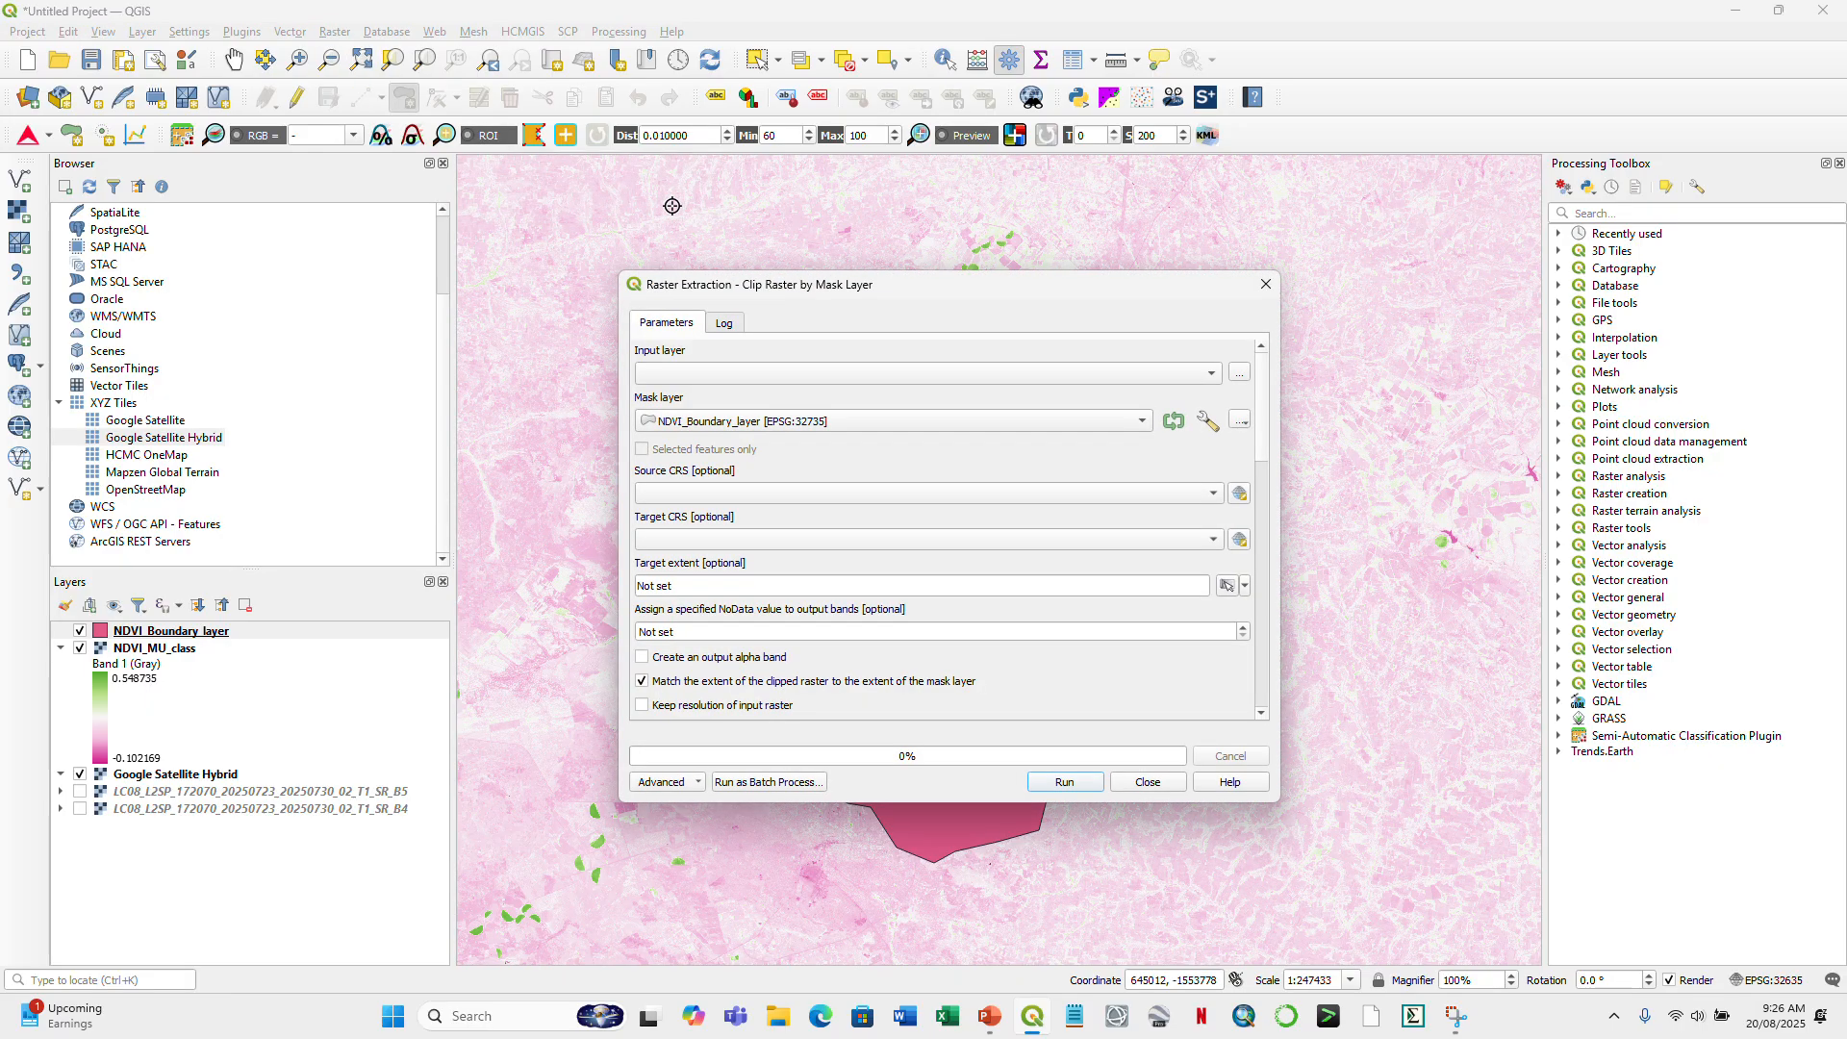
left_click(998, 373)
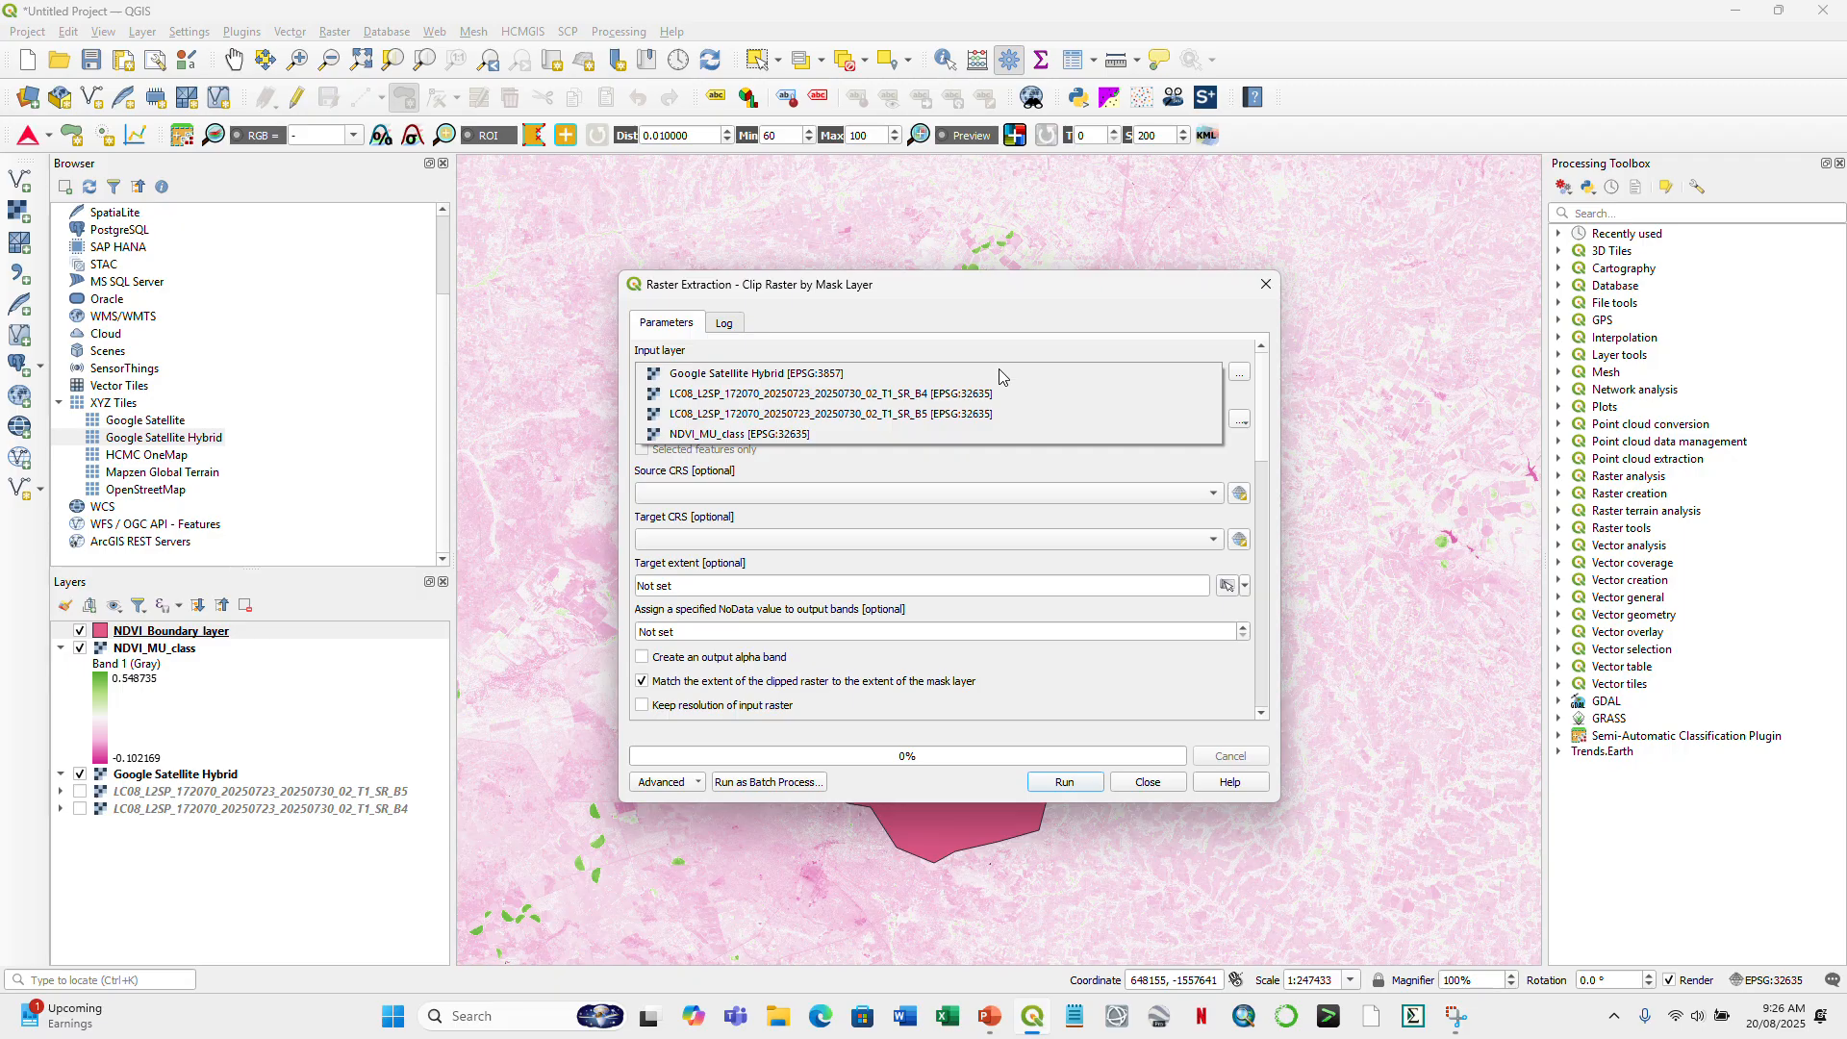
left_click(782, 435)
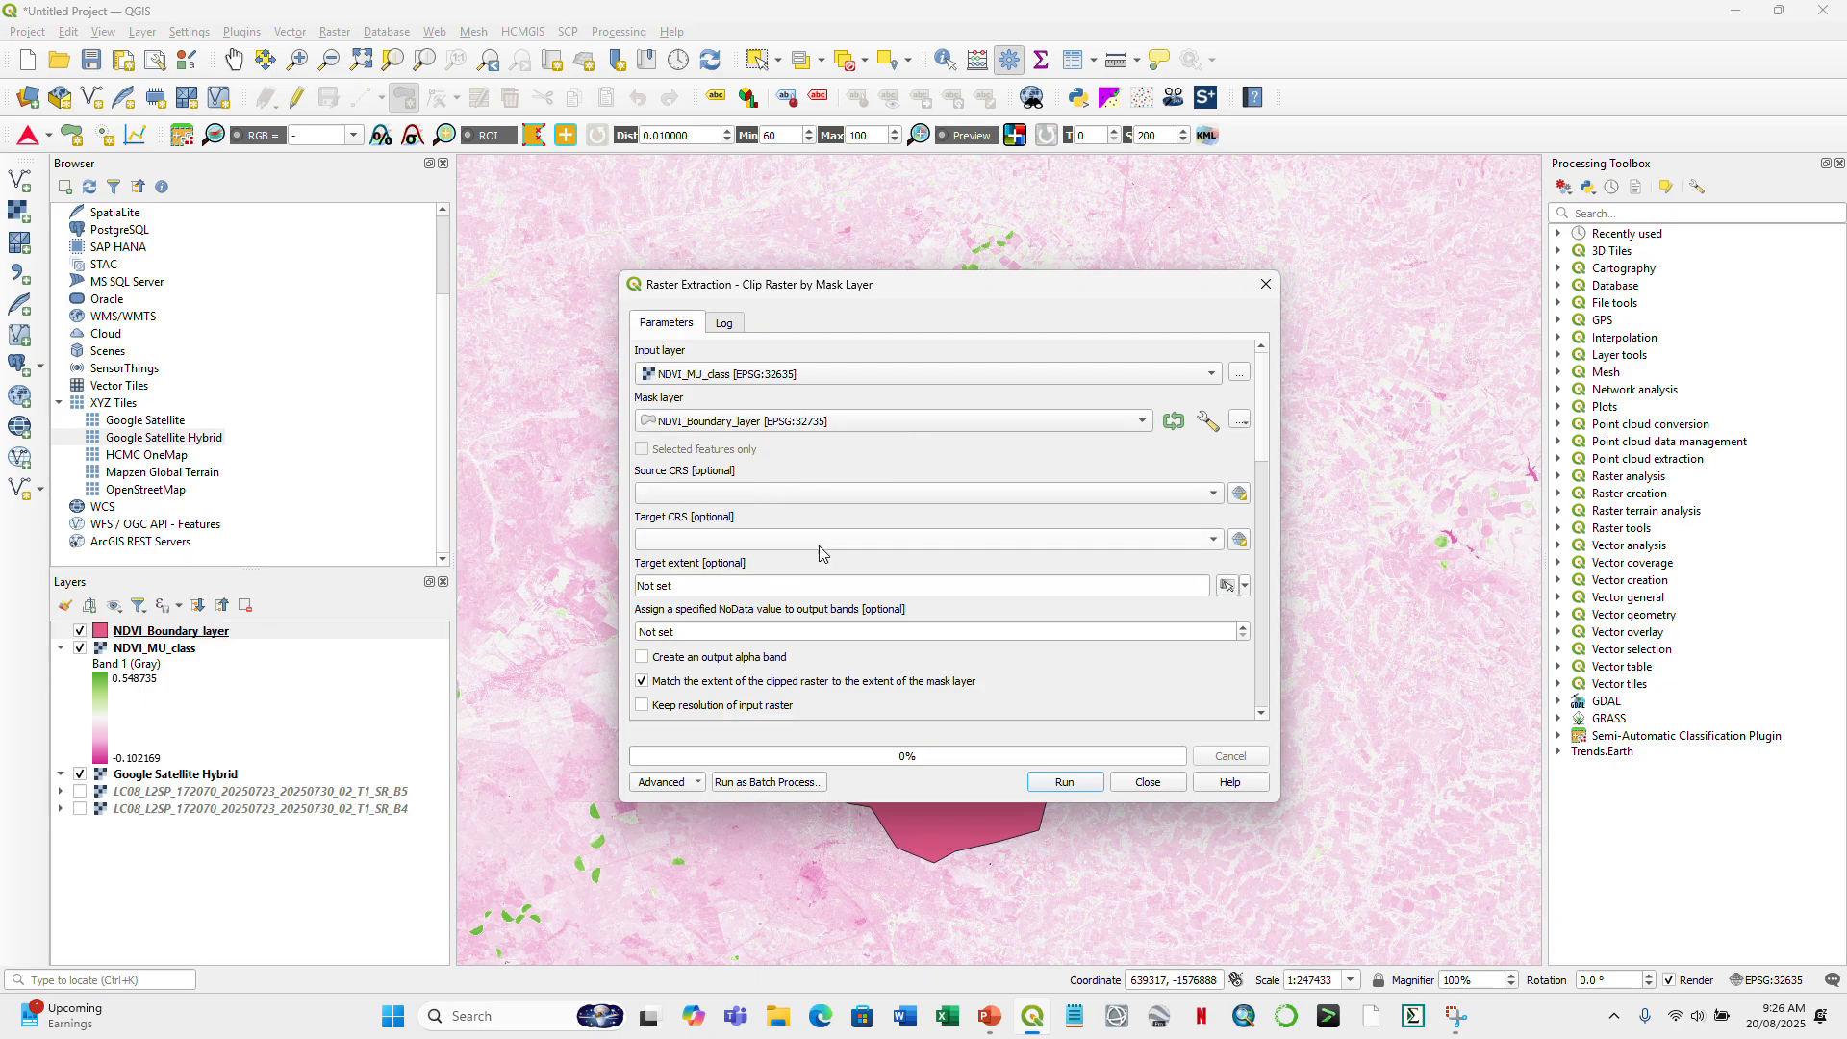
- Set the clipped output to be saved as NDVI_mu_clip.tif in the NDVI_exercise folder, based on the existing NDVI_clip file name
scroll(1255, 600, "down", 10)
scroll(1256, 601, "down", 5)
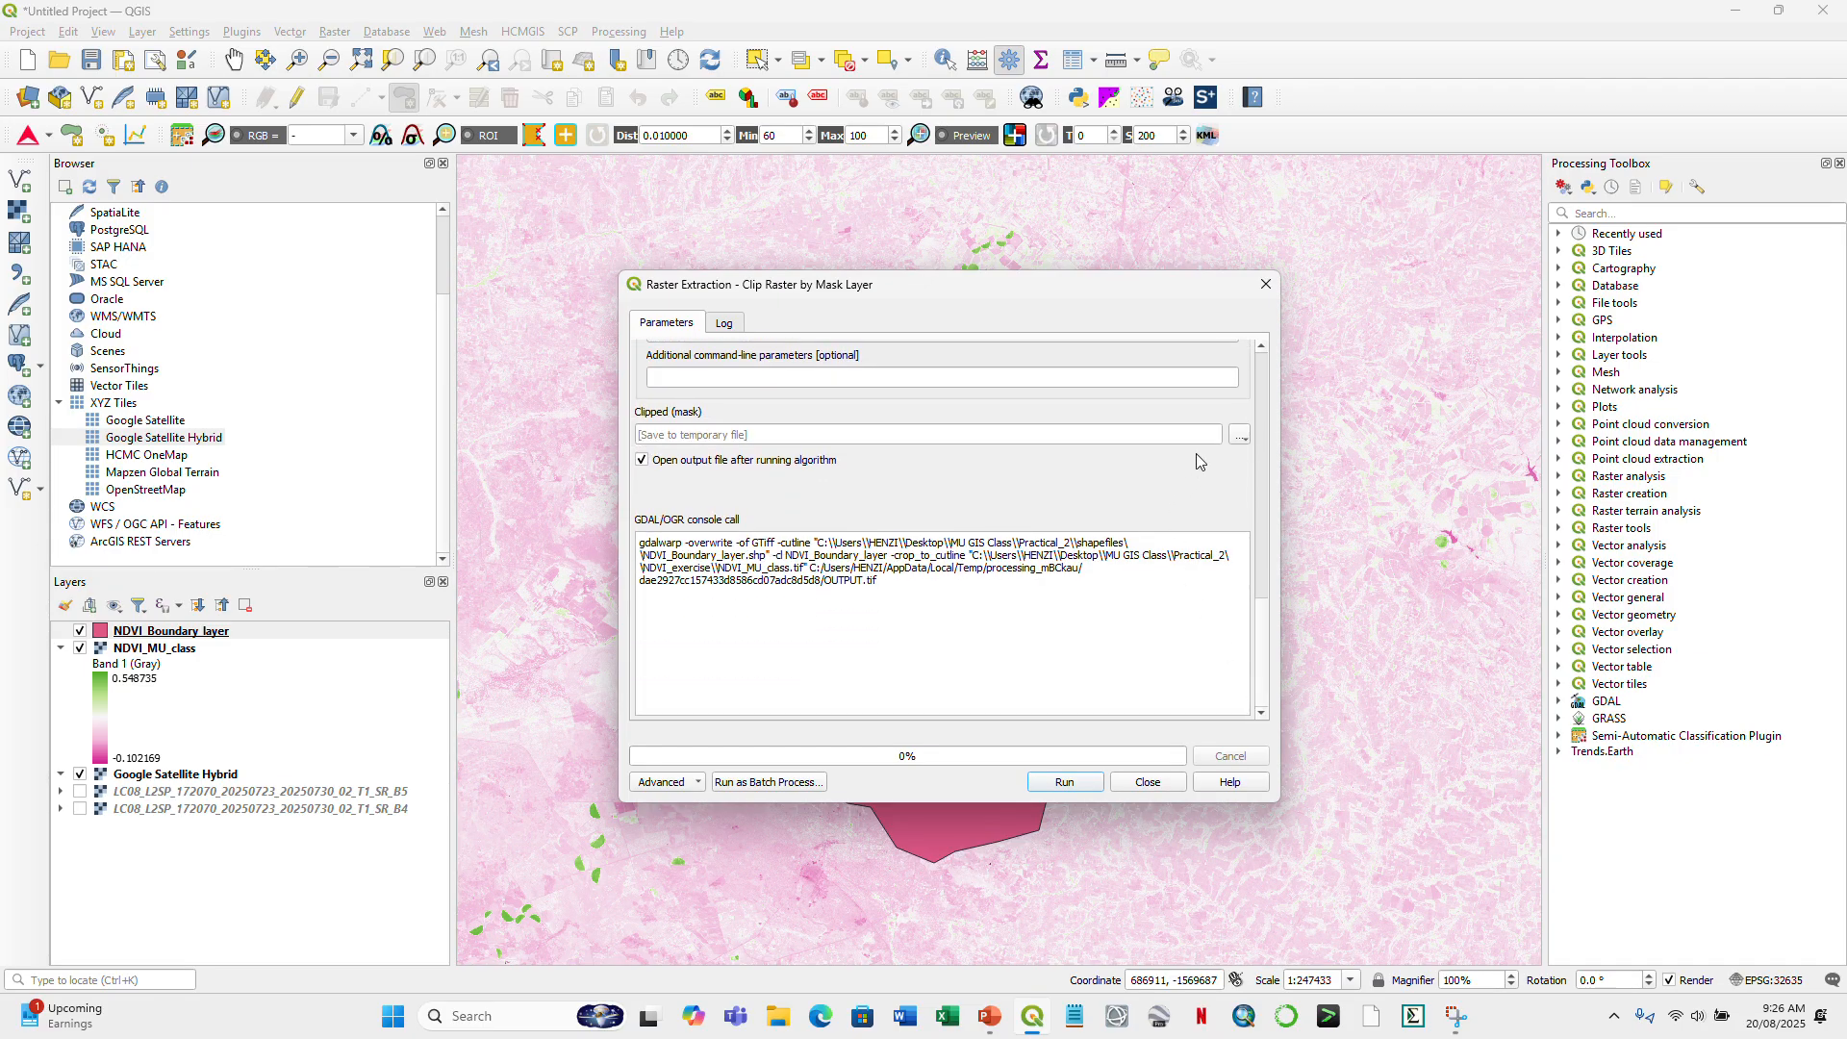
left_click(1240, 435)
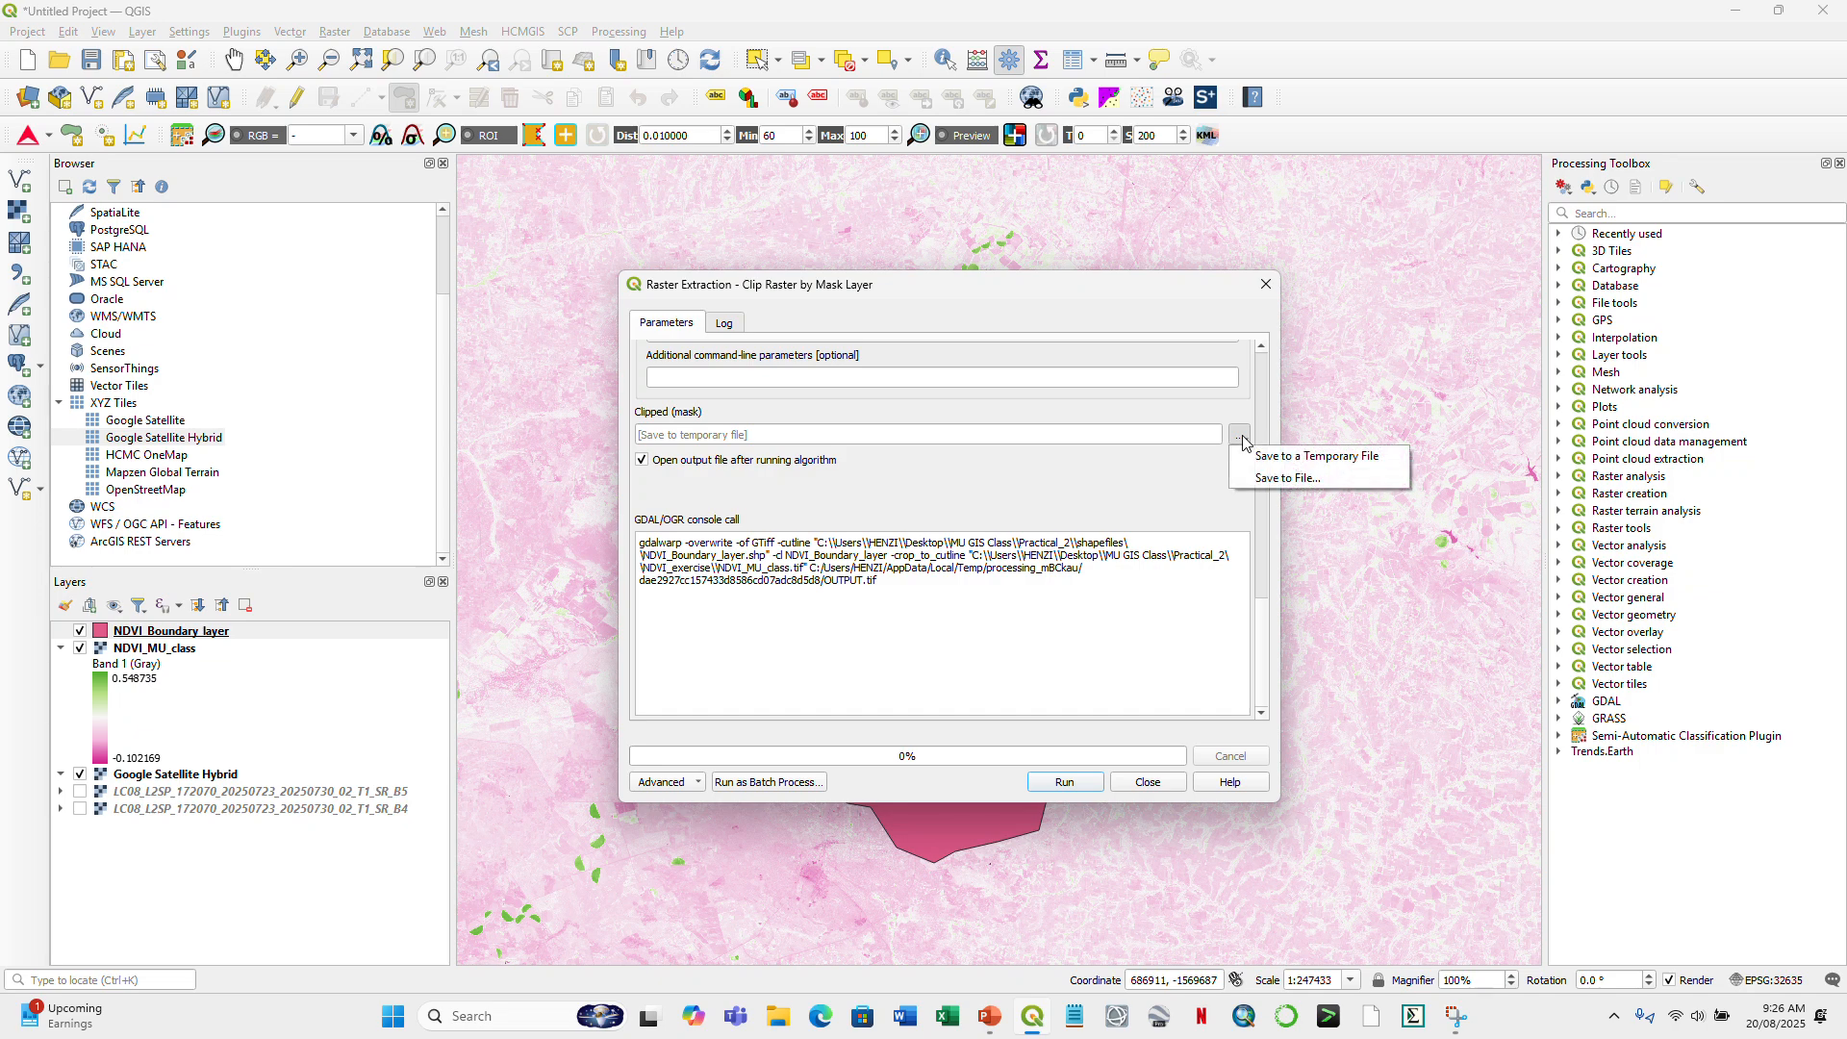
left_click(1270, 475)
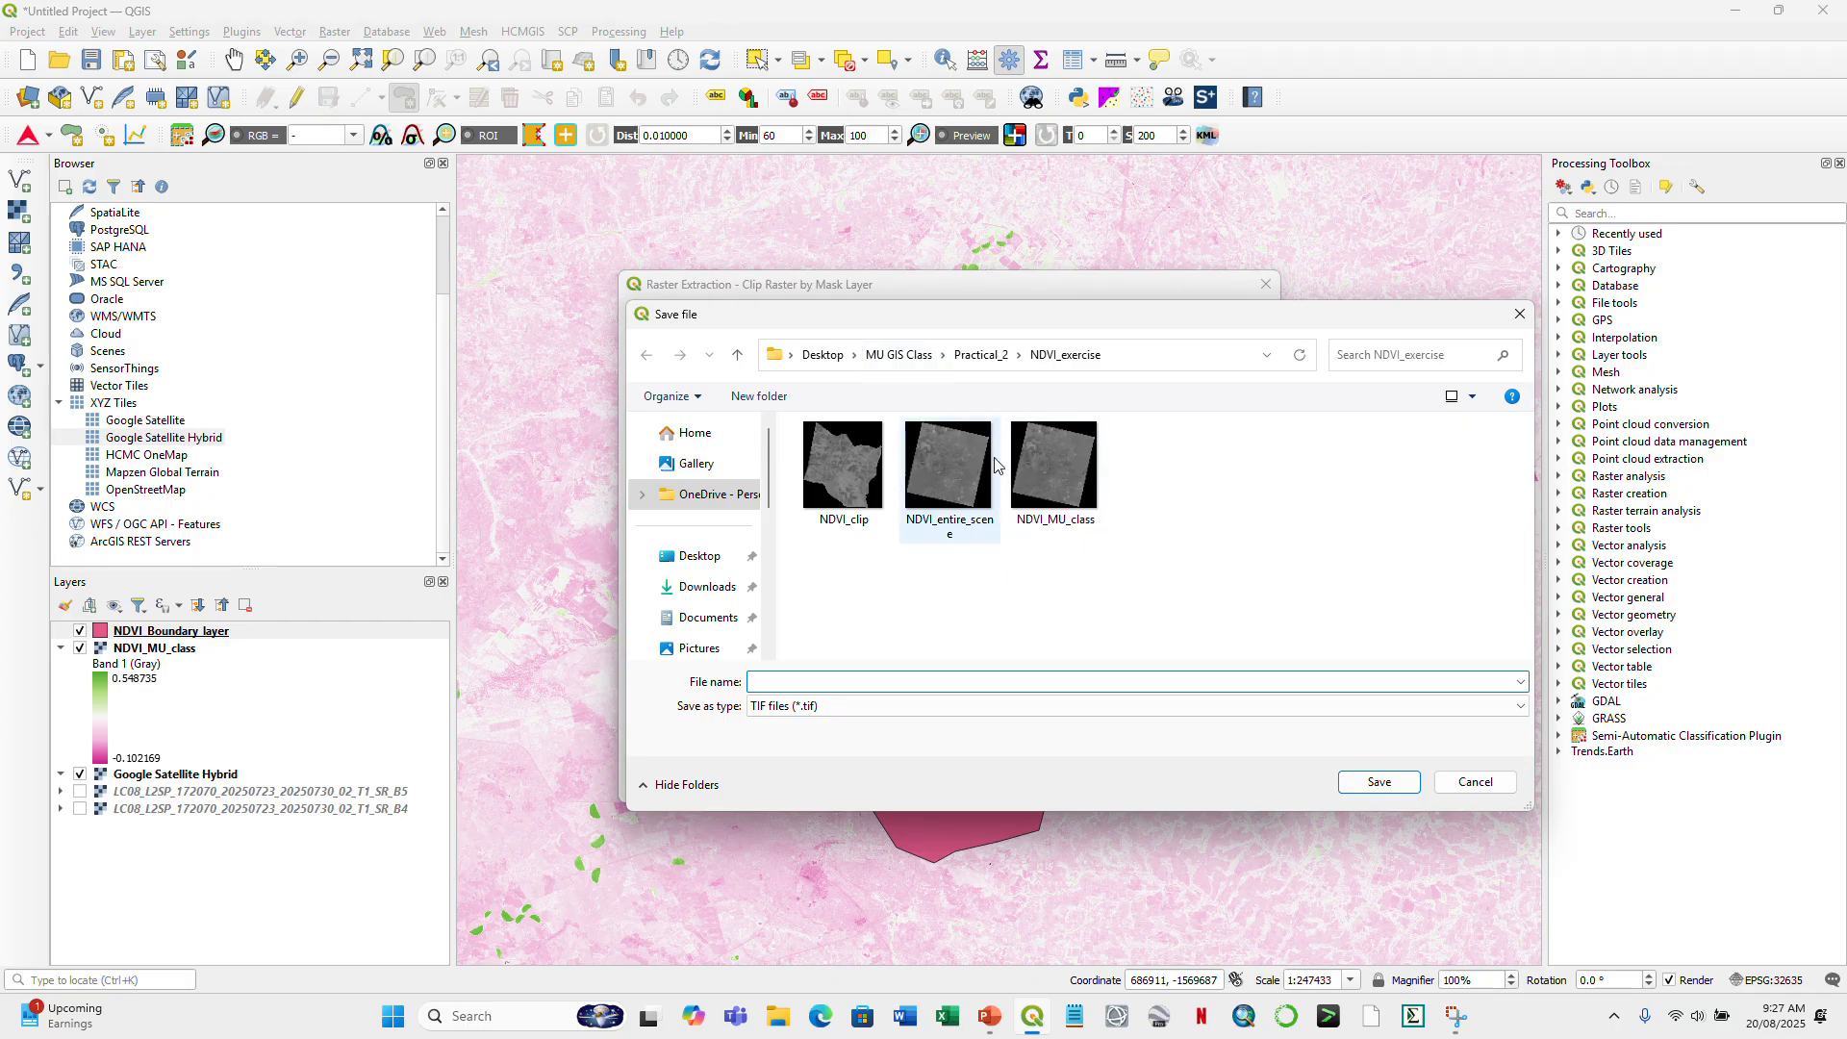
left_click(877, 519)
left_click(813, 683)
left_click(808, 686)
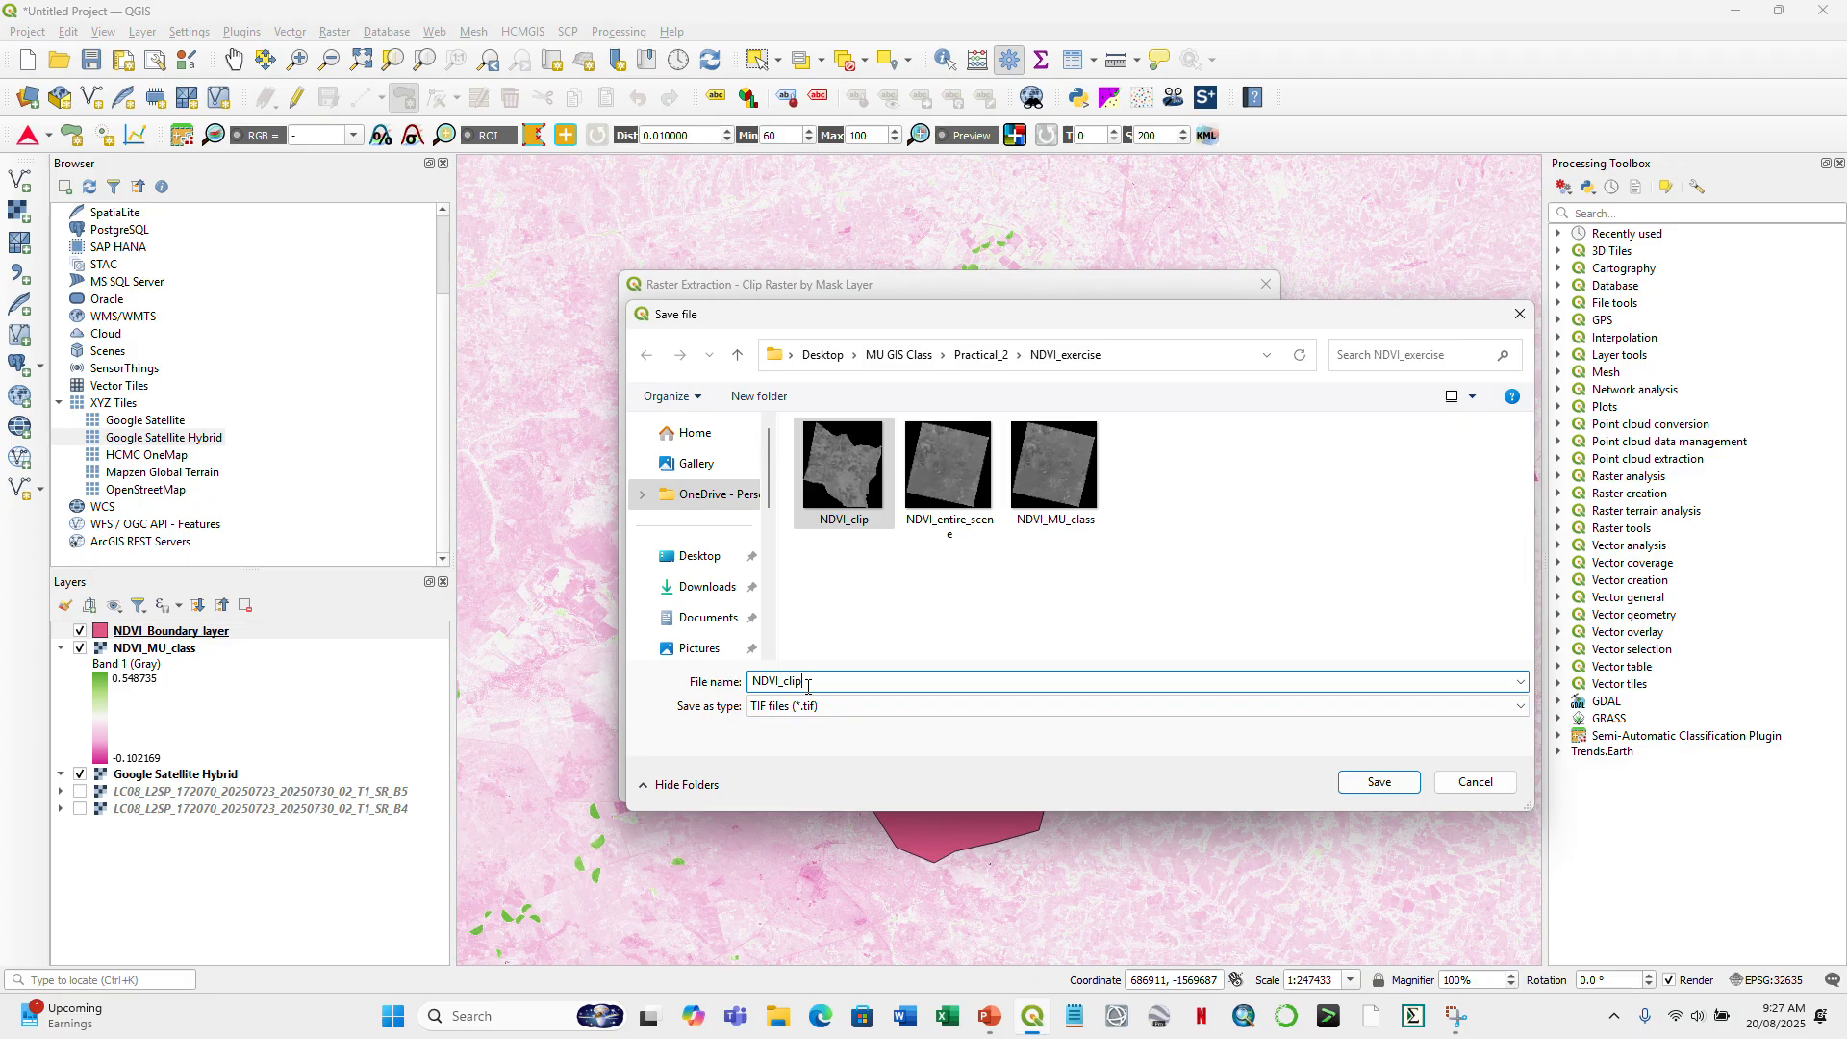
type("1")
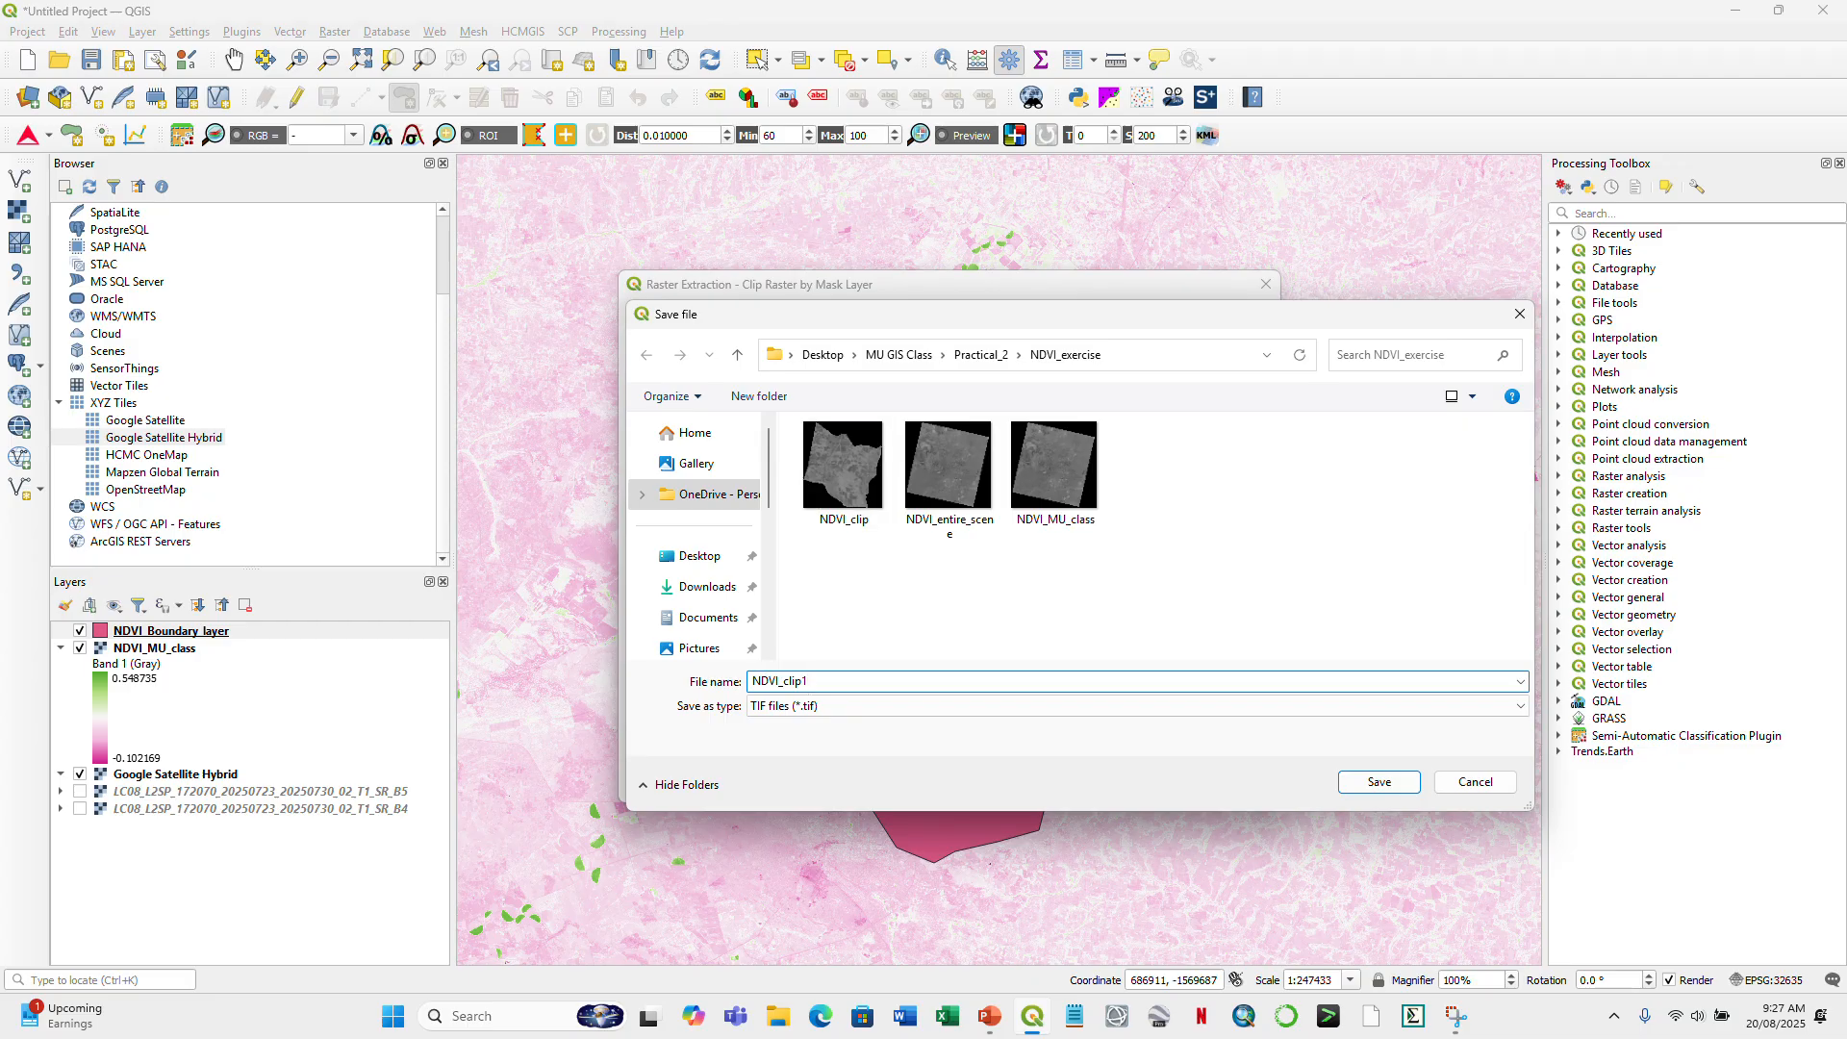
key("BackSpace")
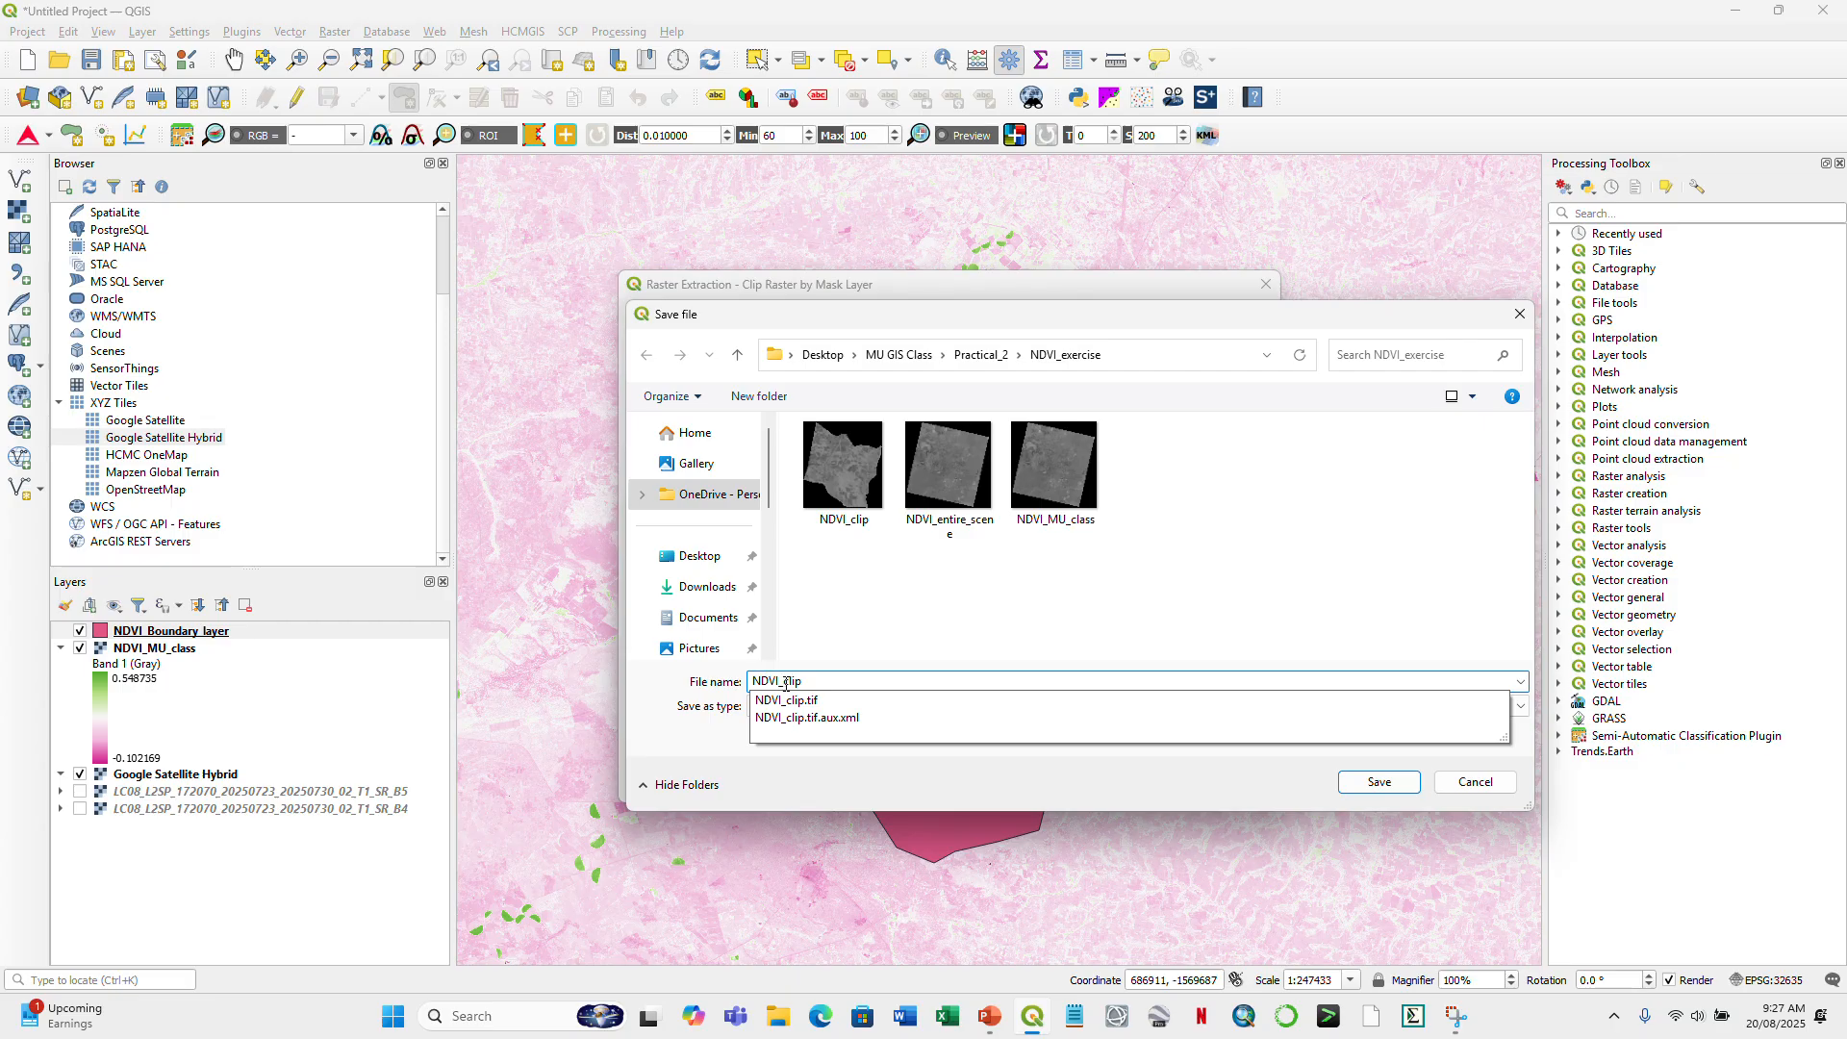
left_click(786, 683)
type("mu_")
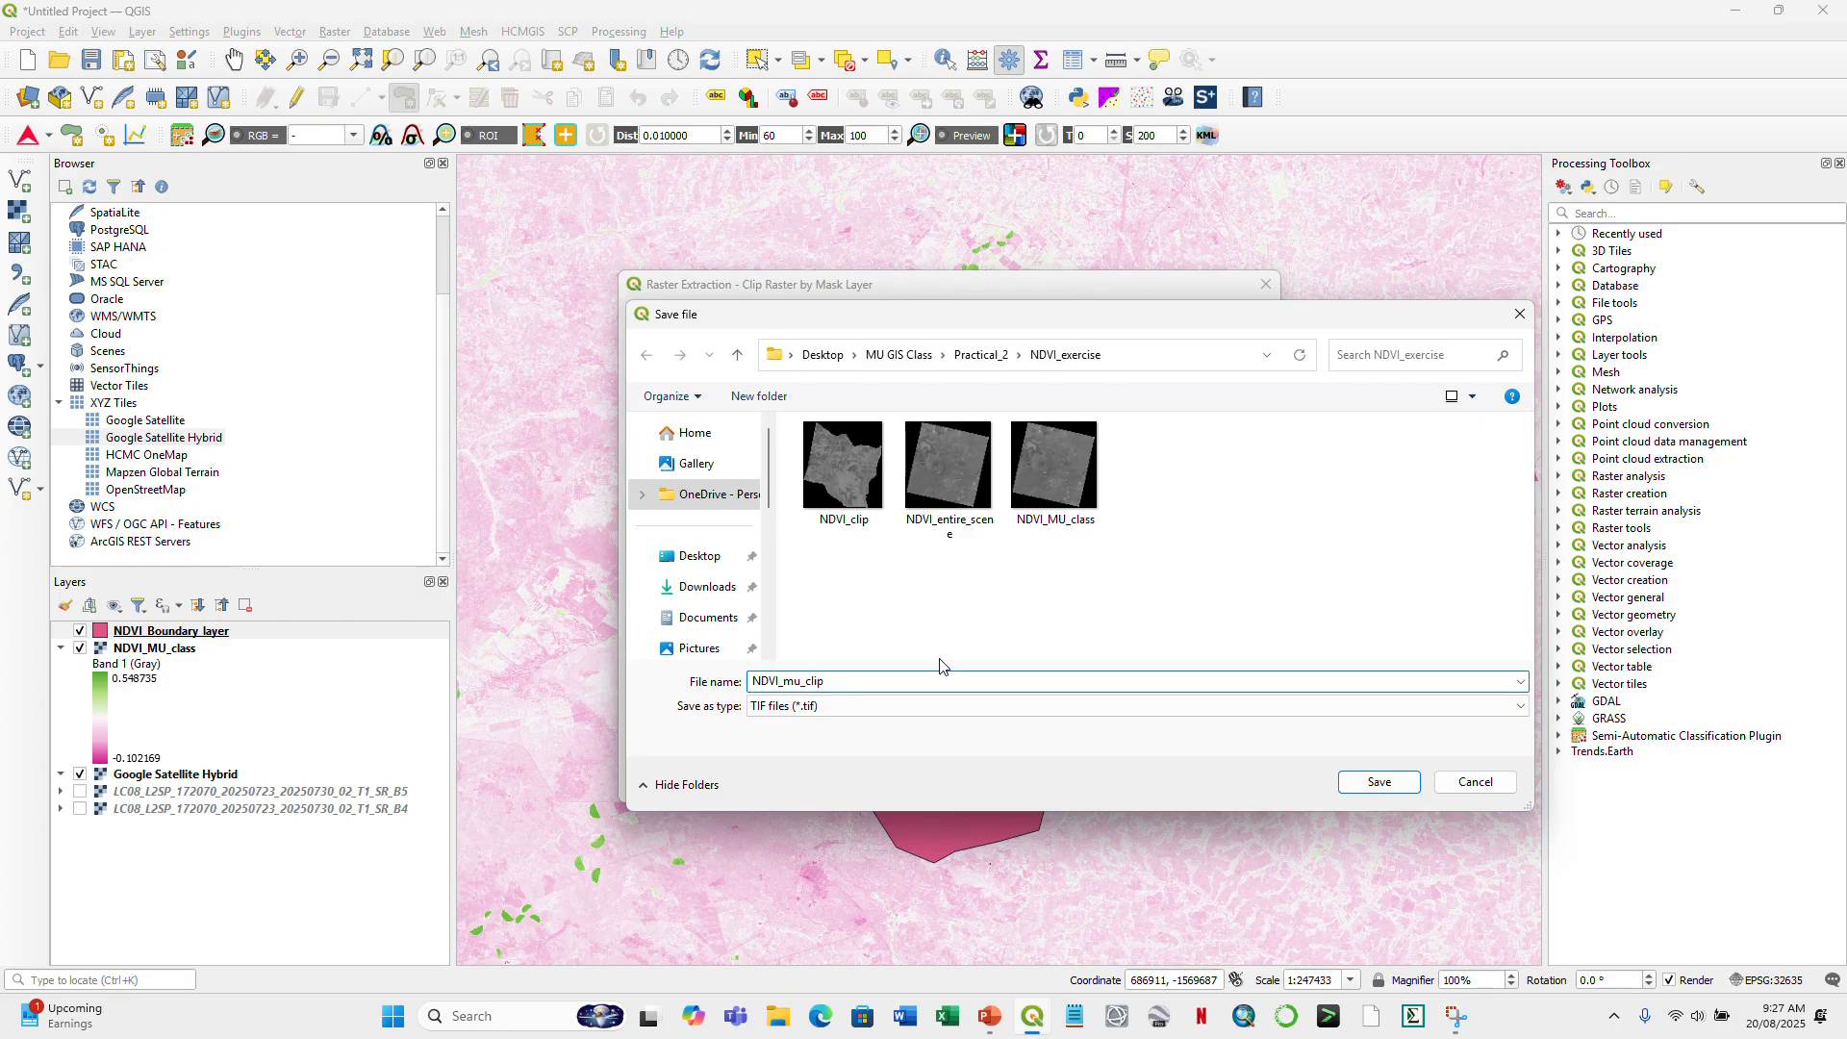
left_click(1356, 781)
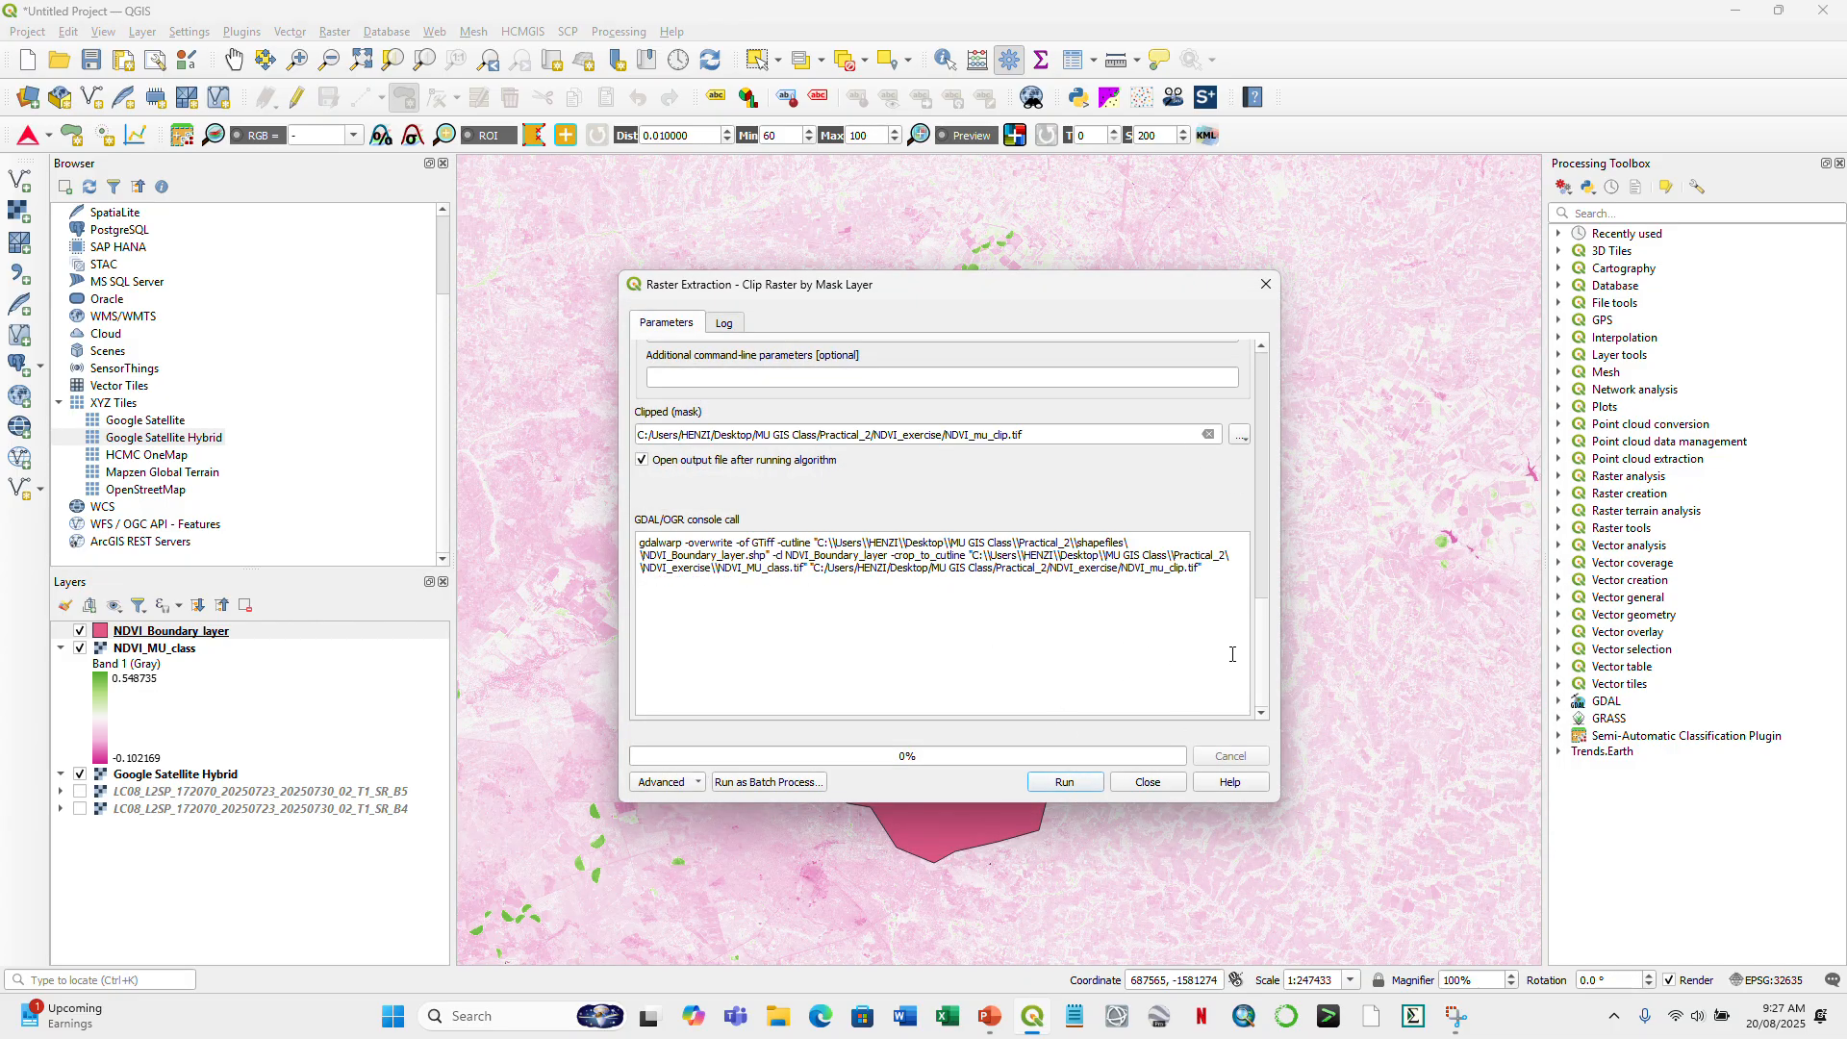
- Check the data type of the NDVI_MU_class raster in its layer information
left_click_drag(1256, 667, 1268, 608)
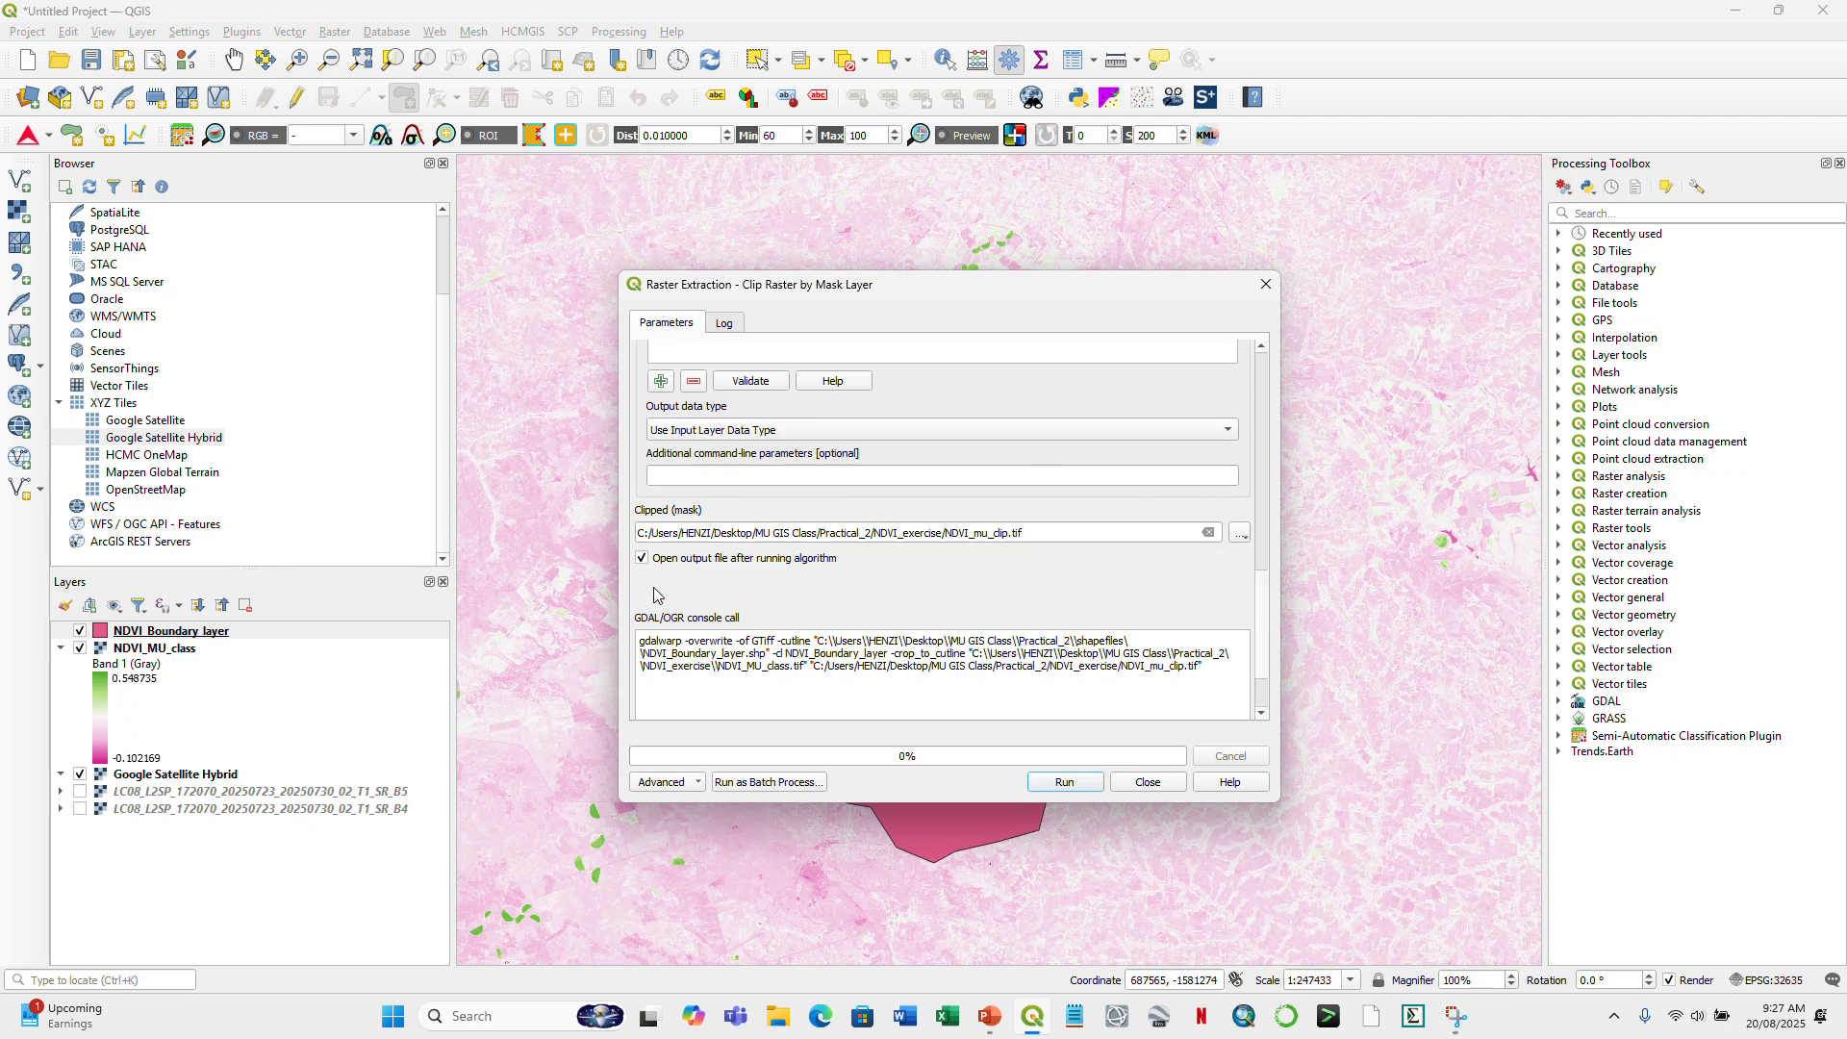
right_click(163, 652)
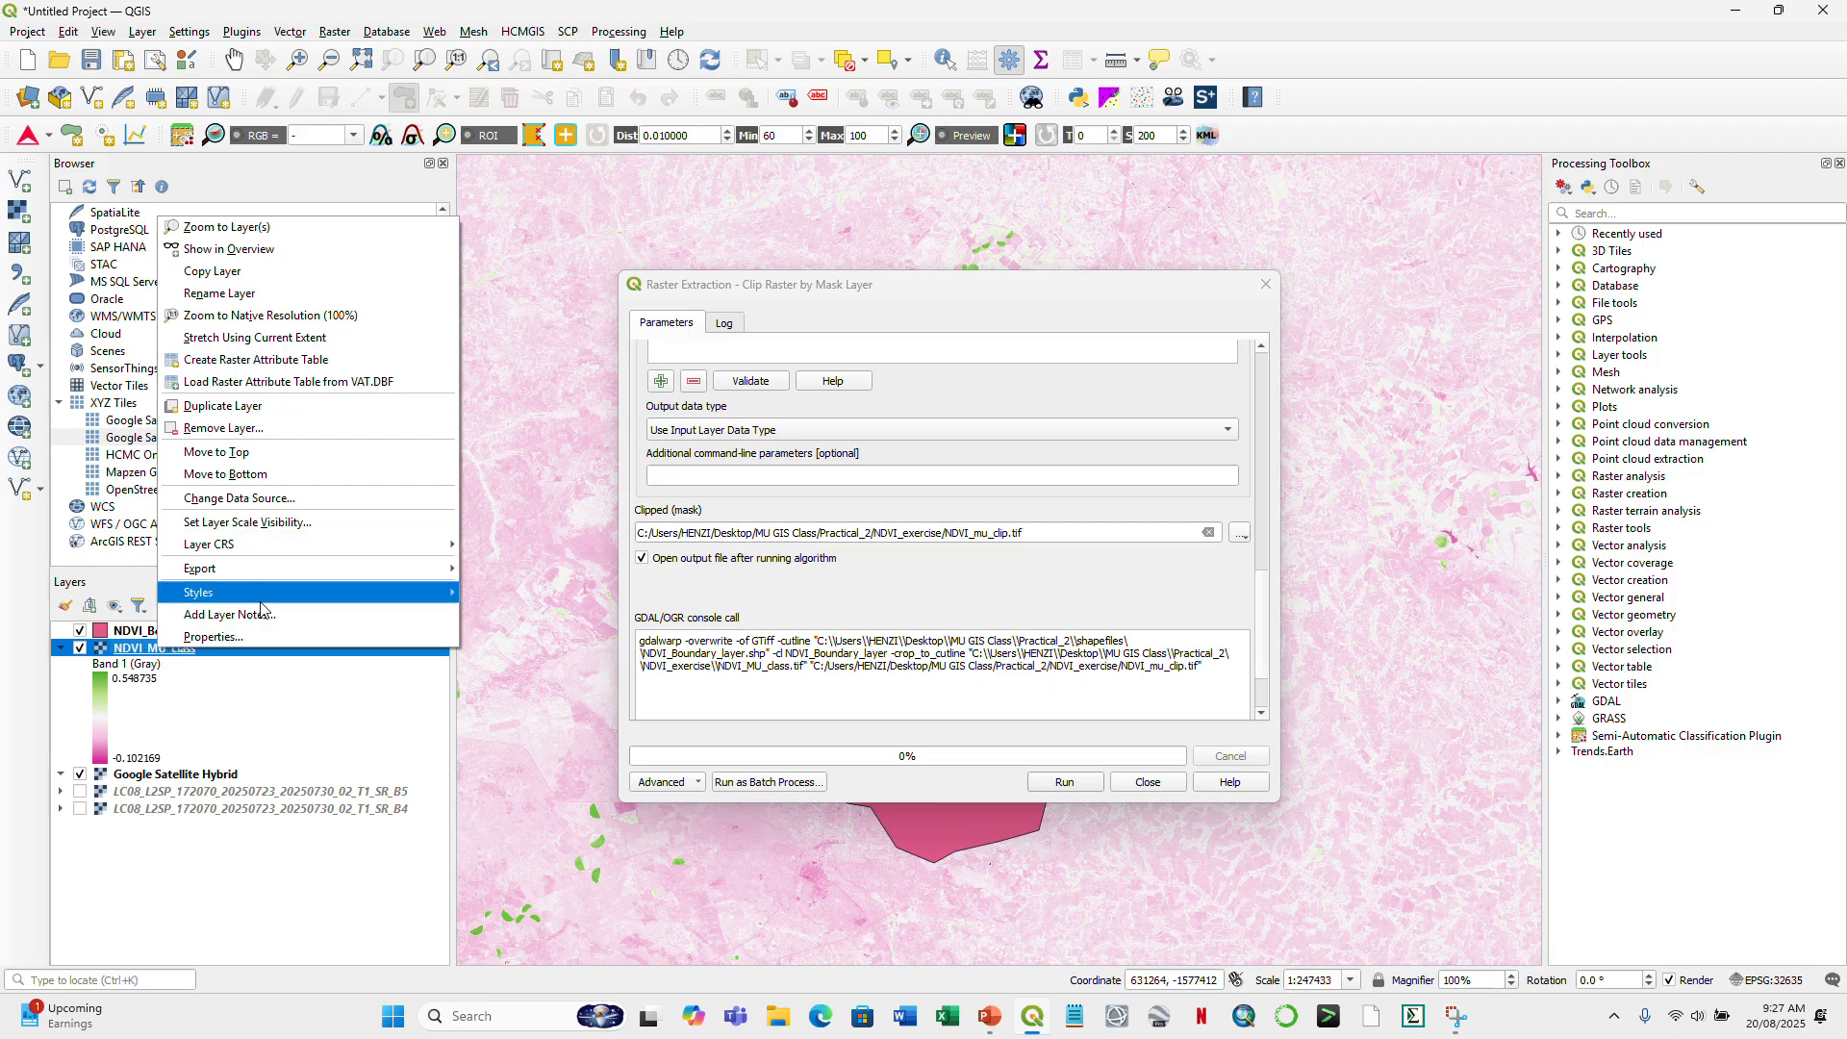
left_click(247, 637)
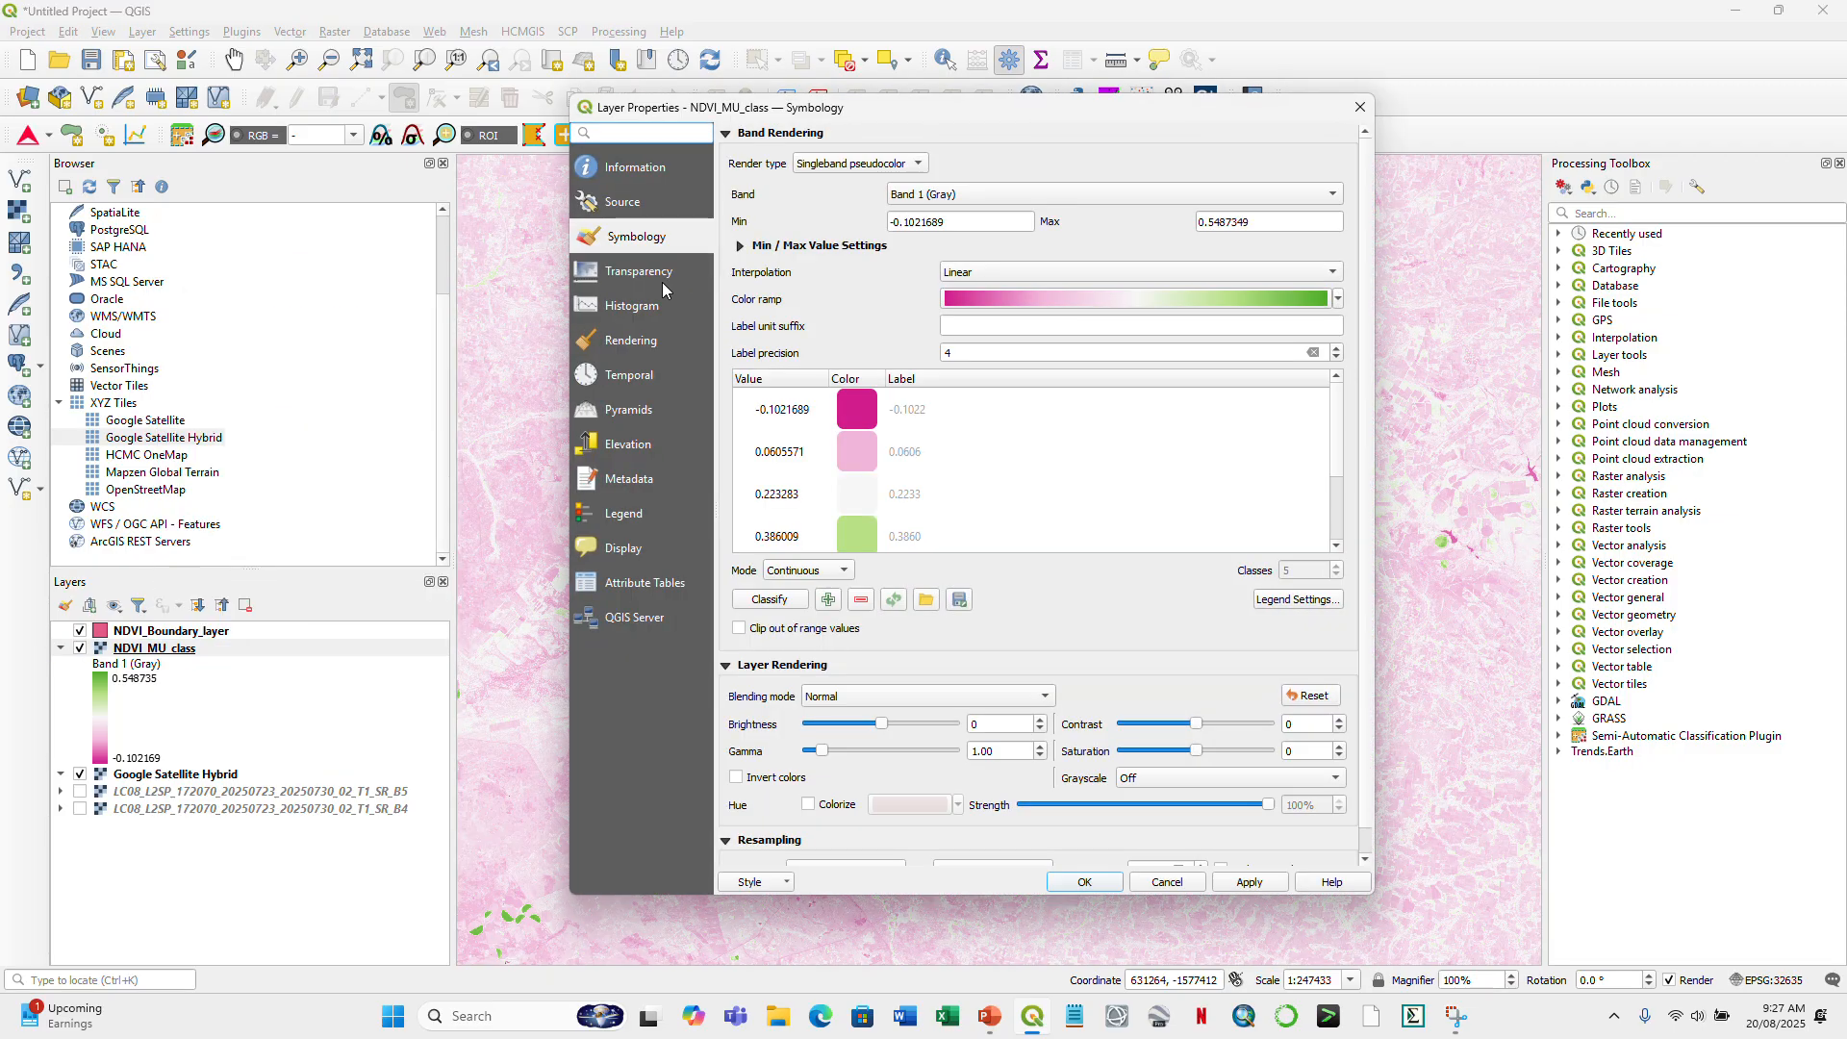
left_click(631, 171)
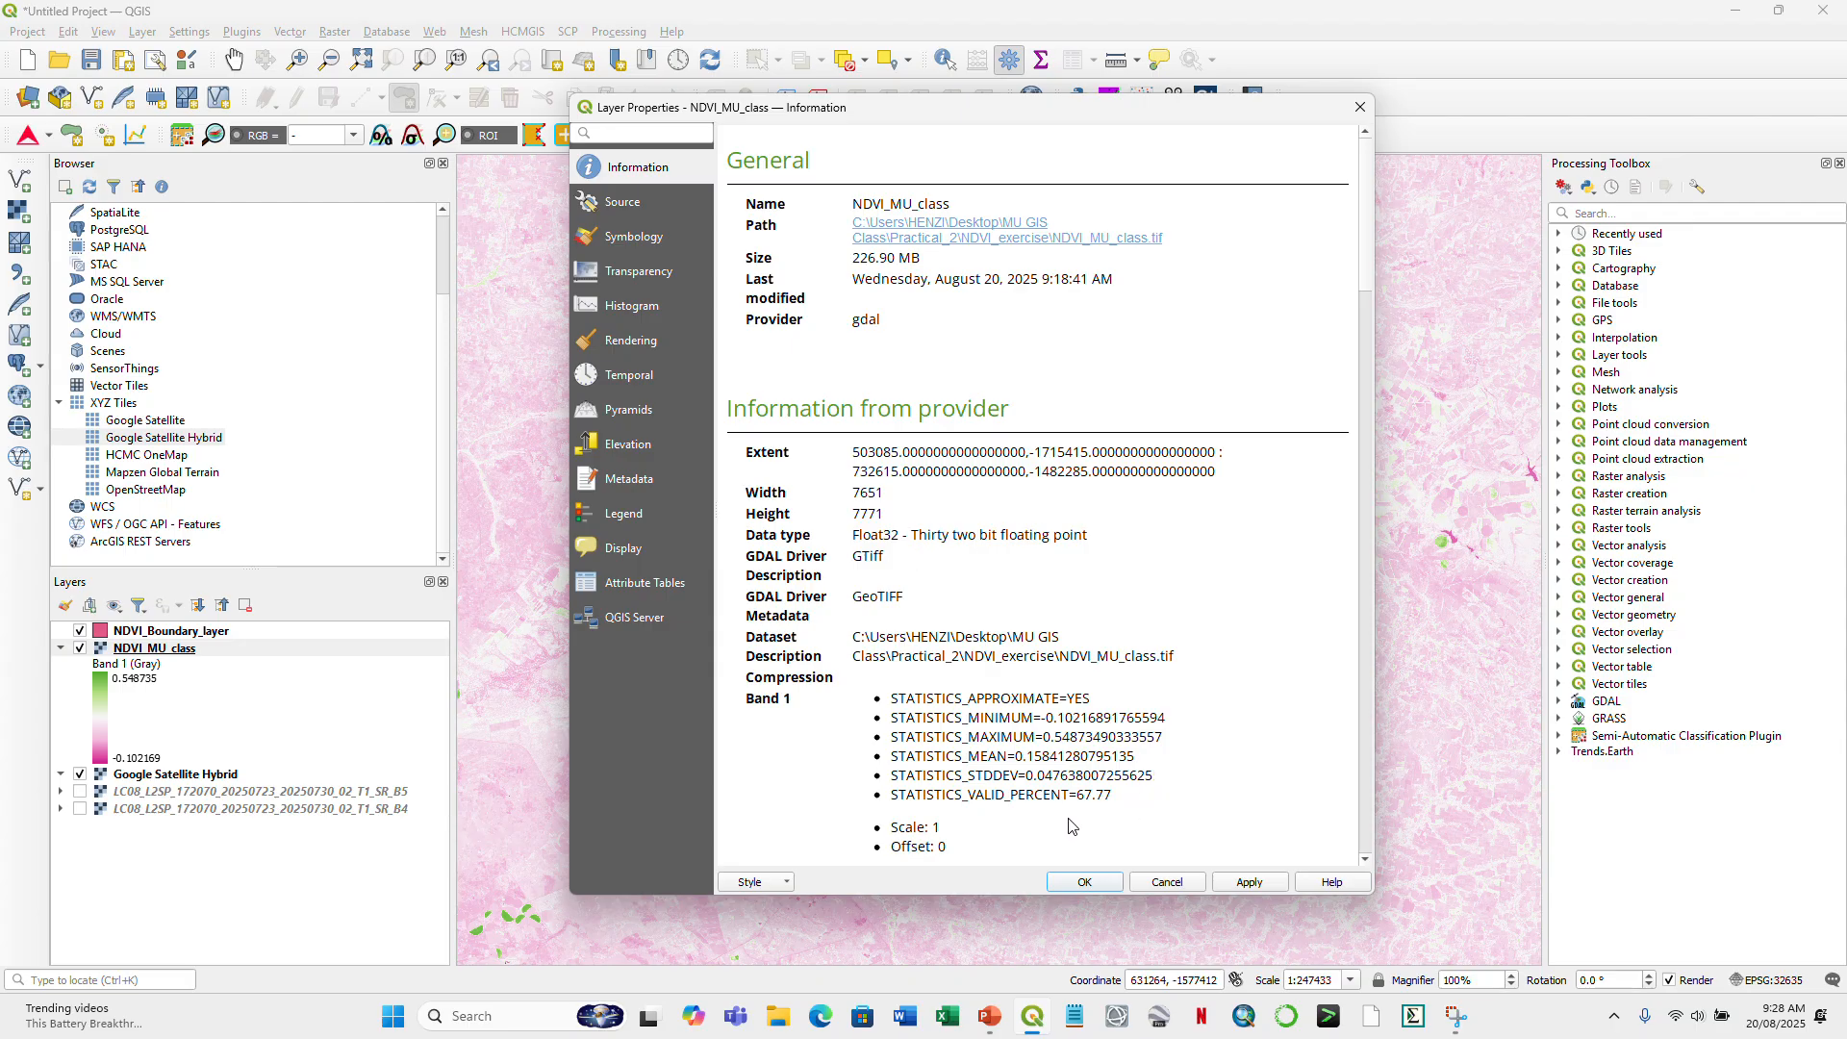
left_click(1093, 885)
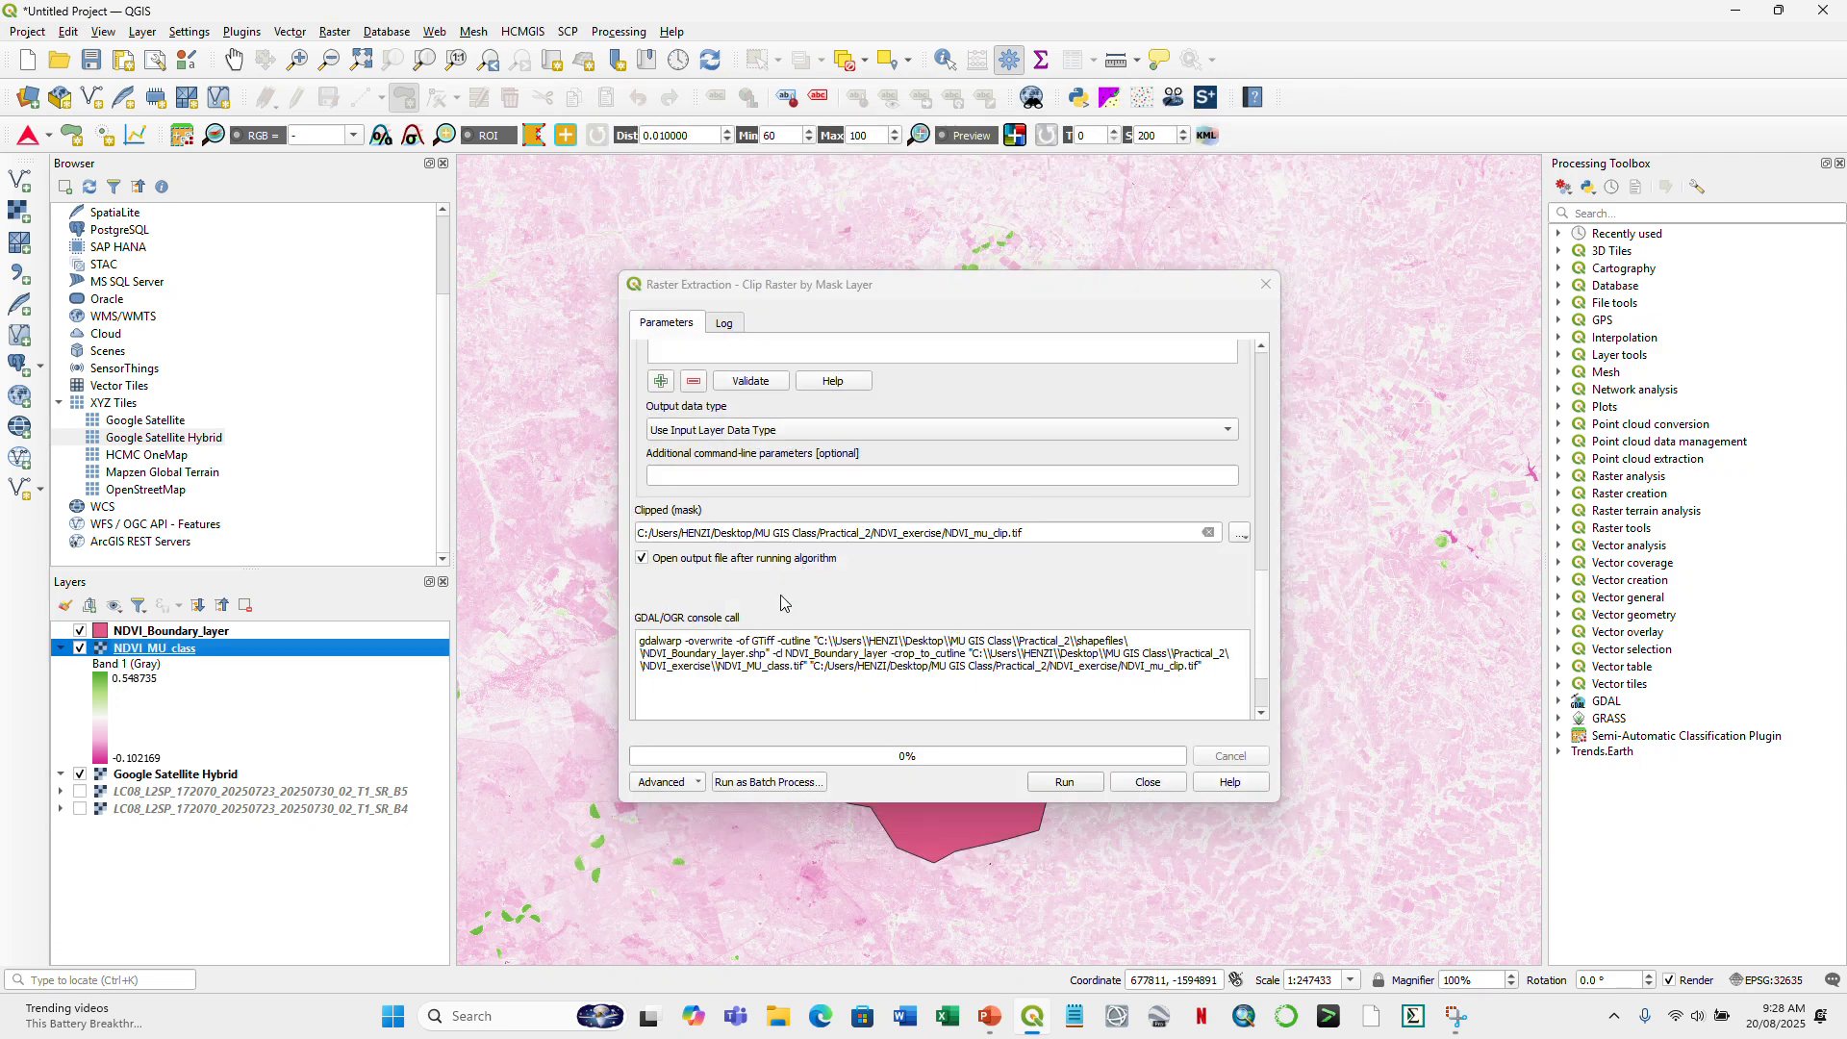
- Review the output data types for the clip and choose Use Input Layer Data Type
left_click(1222, 430)
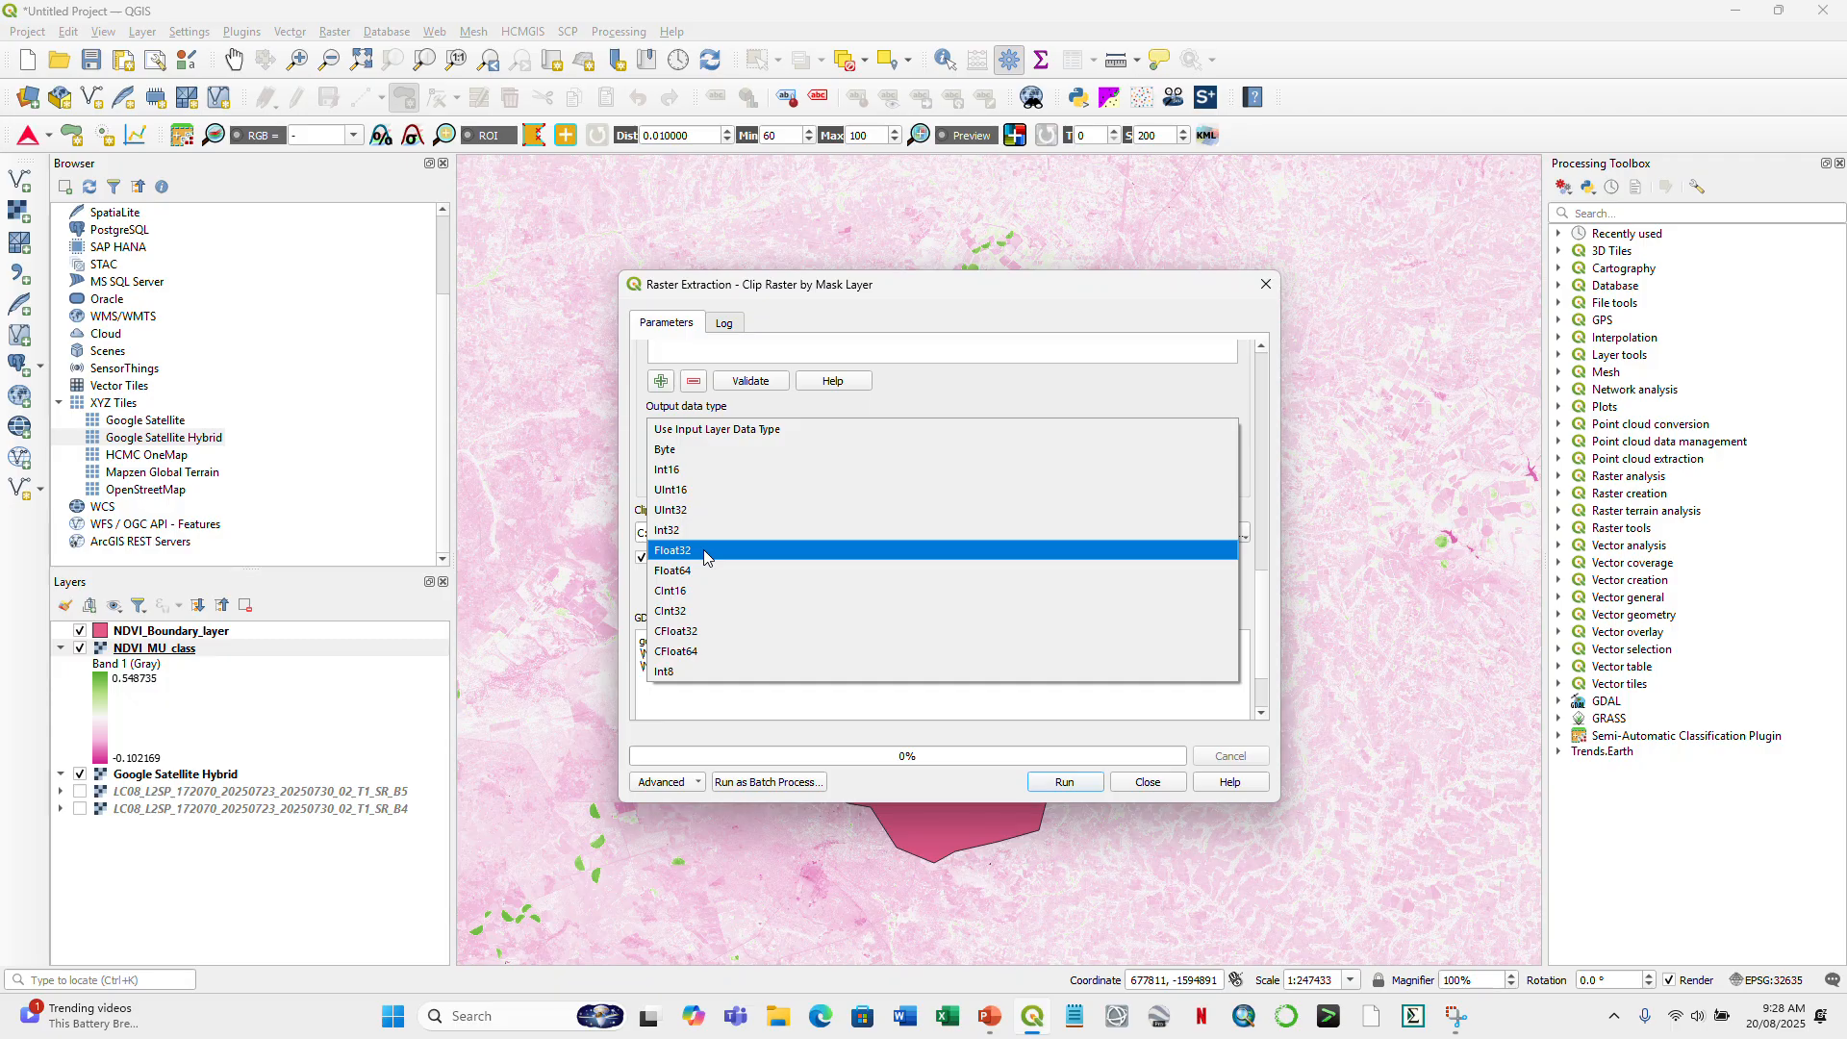
left_click(1066, 395)
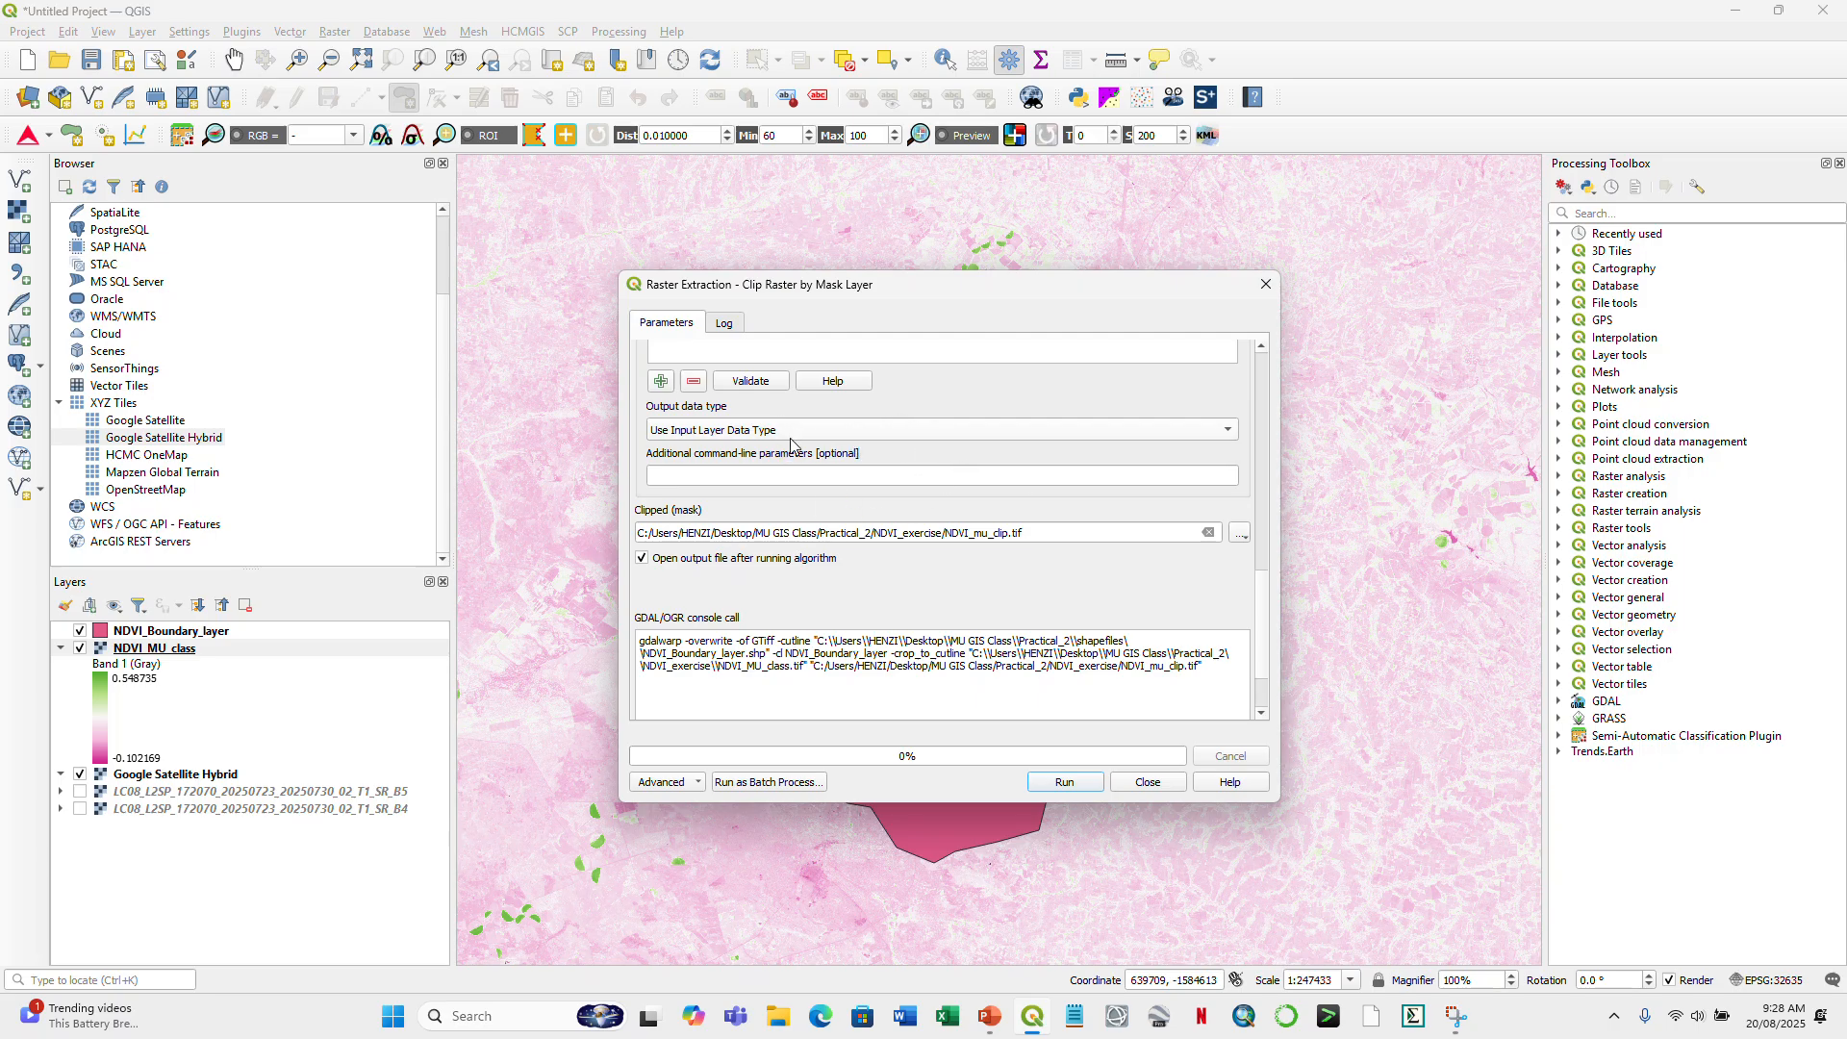
left_click(735, 432)
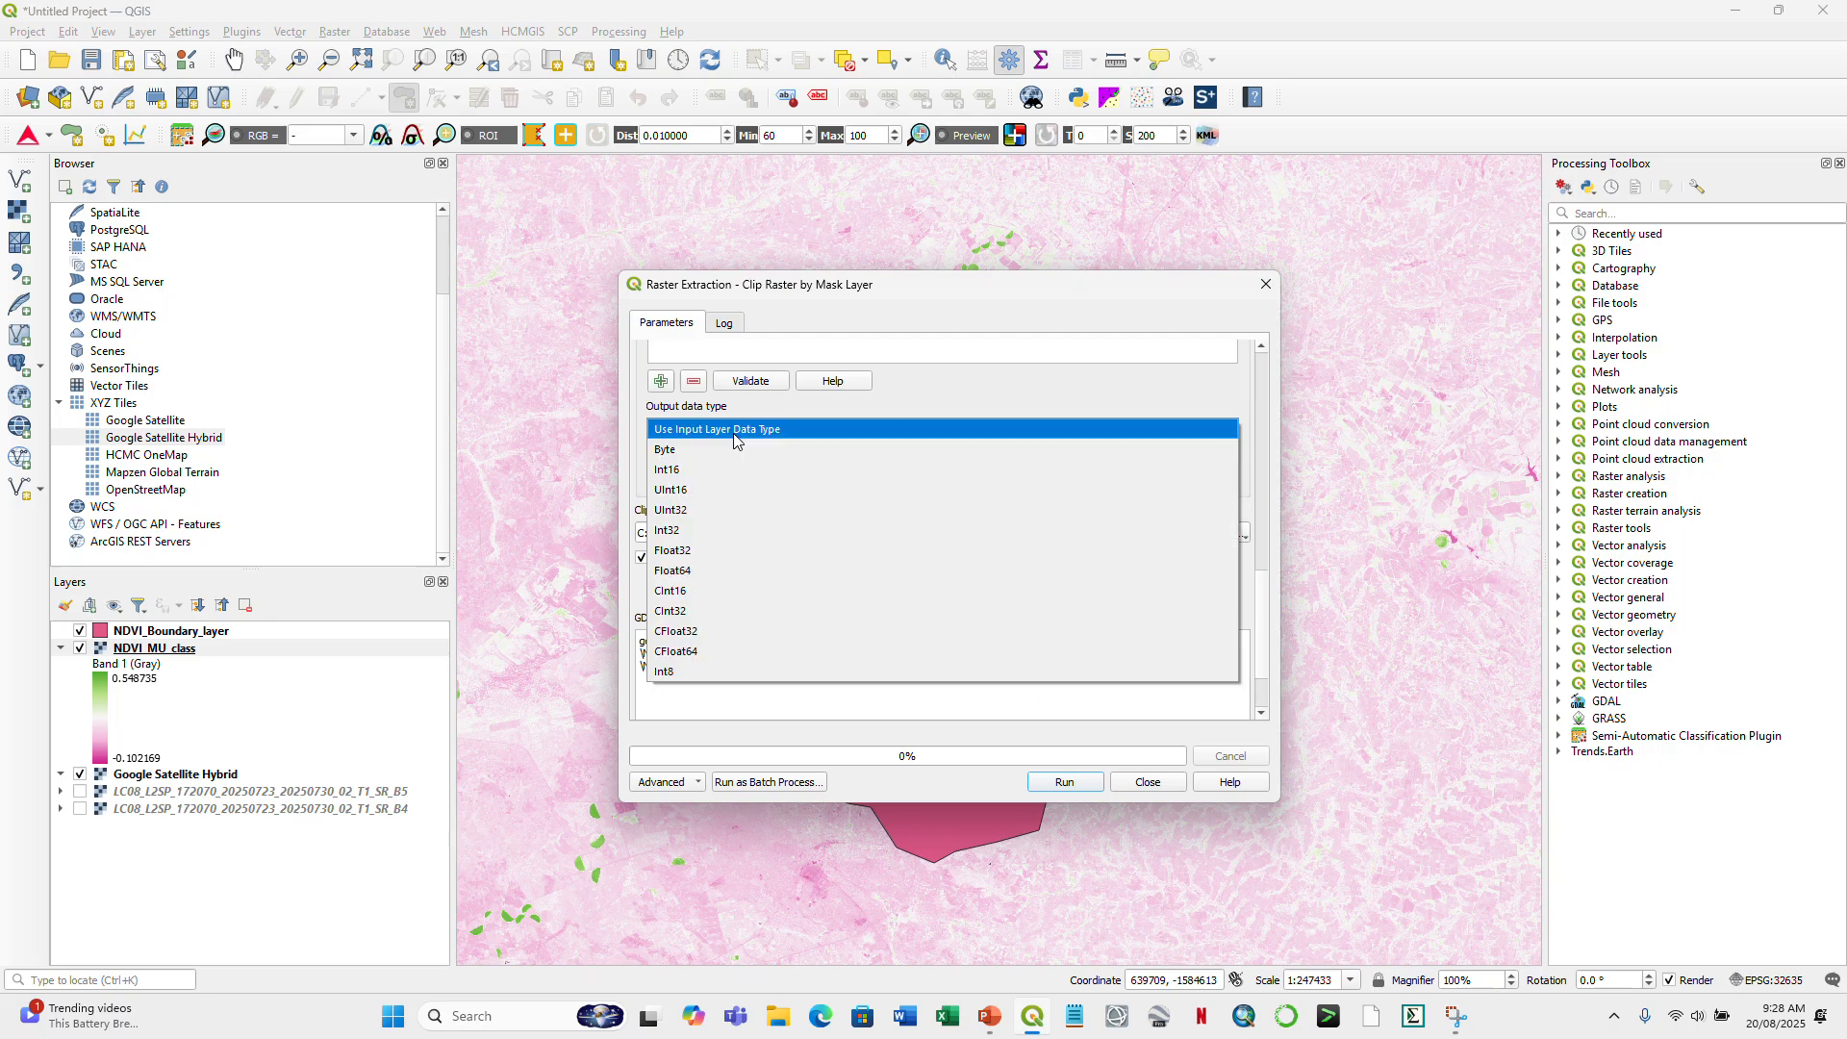
left_click(735, 438)
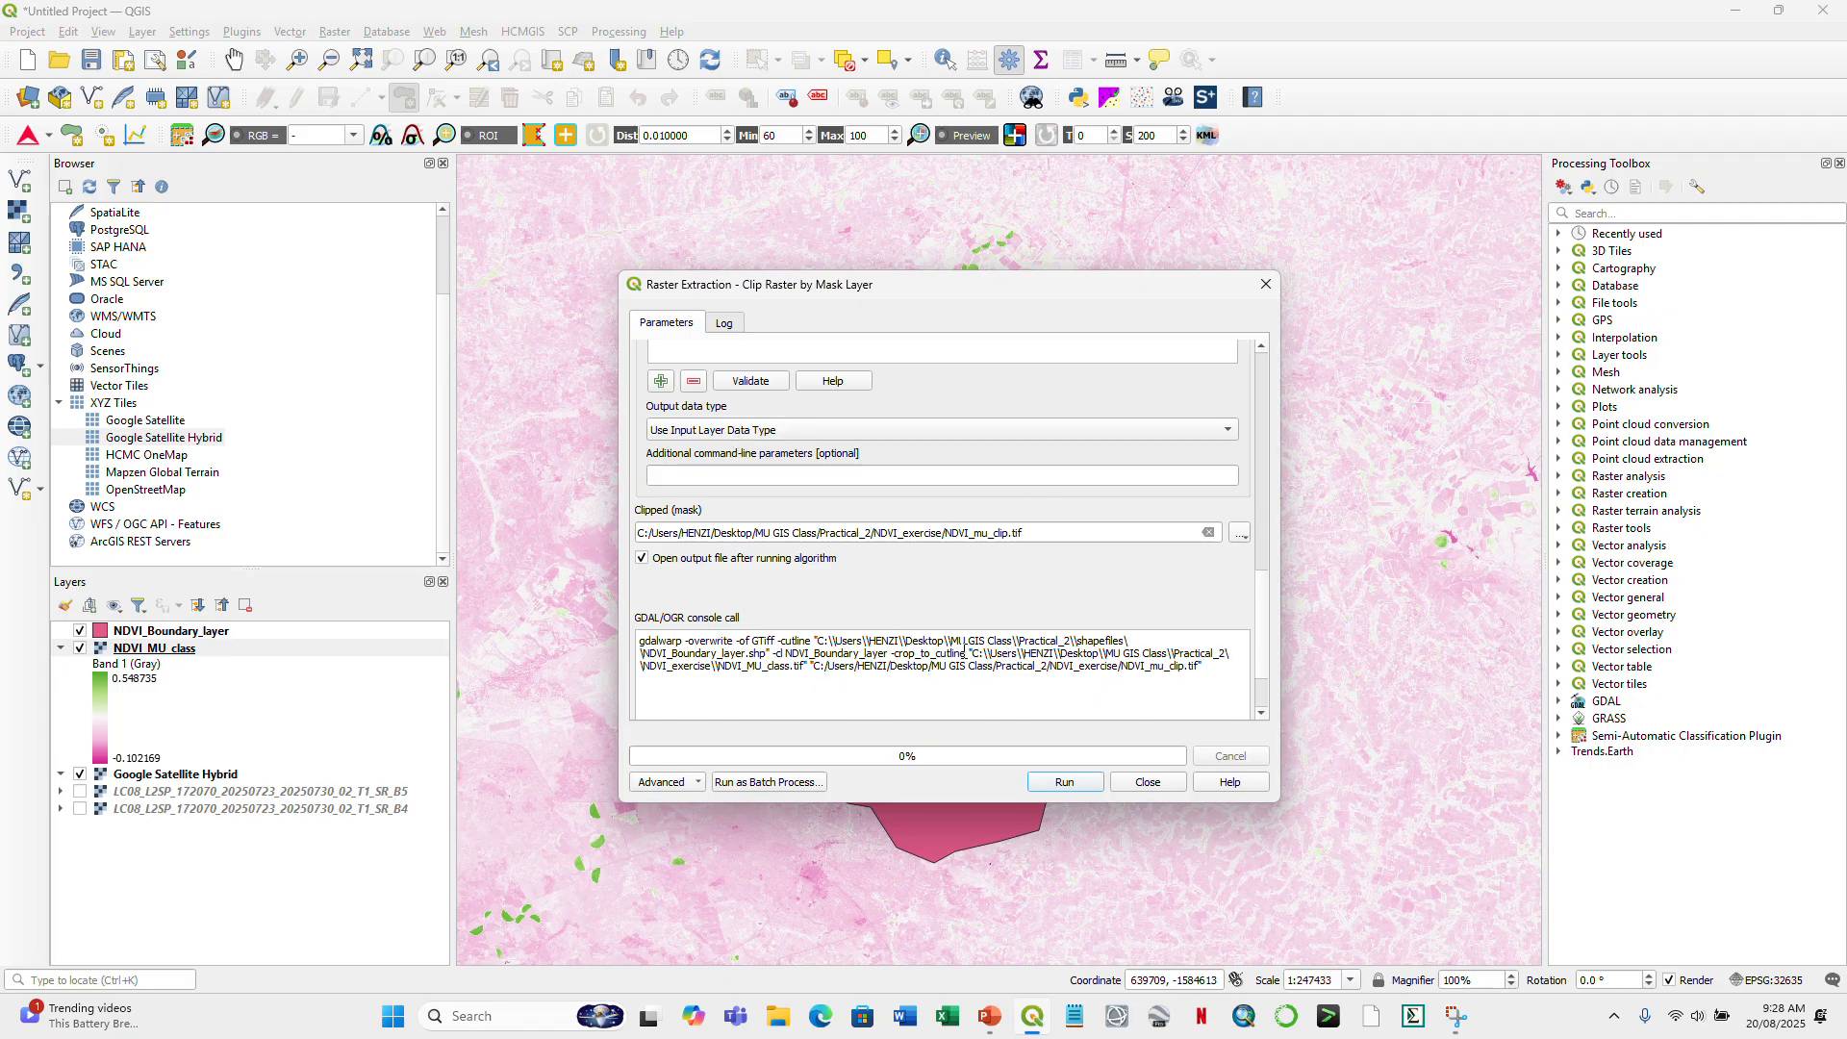
- Run the mask-layer clip of the NDVI raster and close the tool dialog
left_click_drag(1263, 613, 1245, 709)
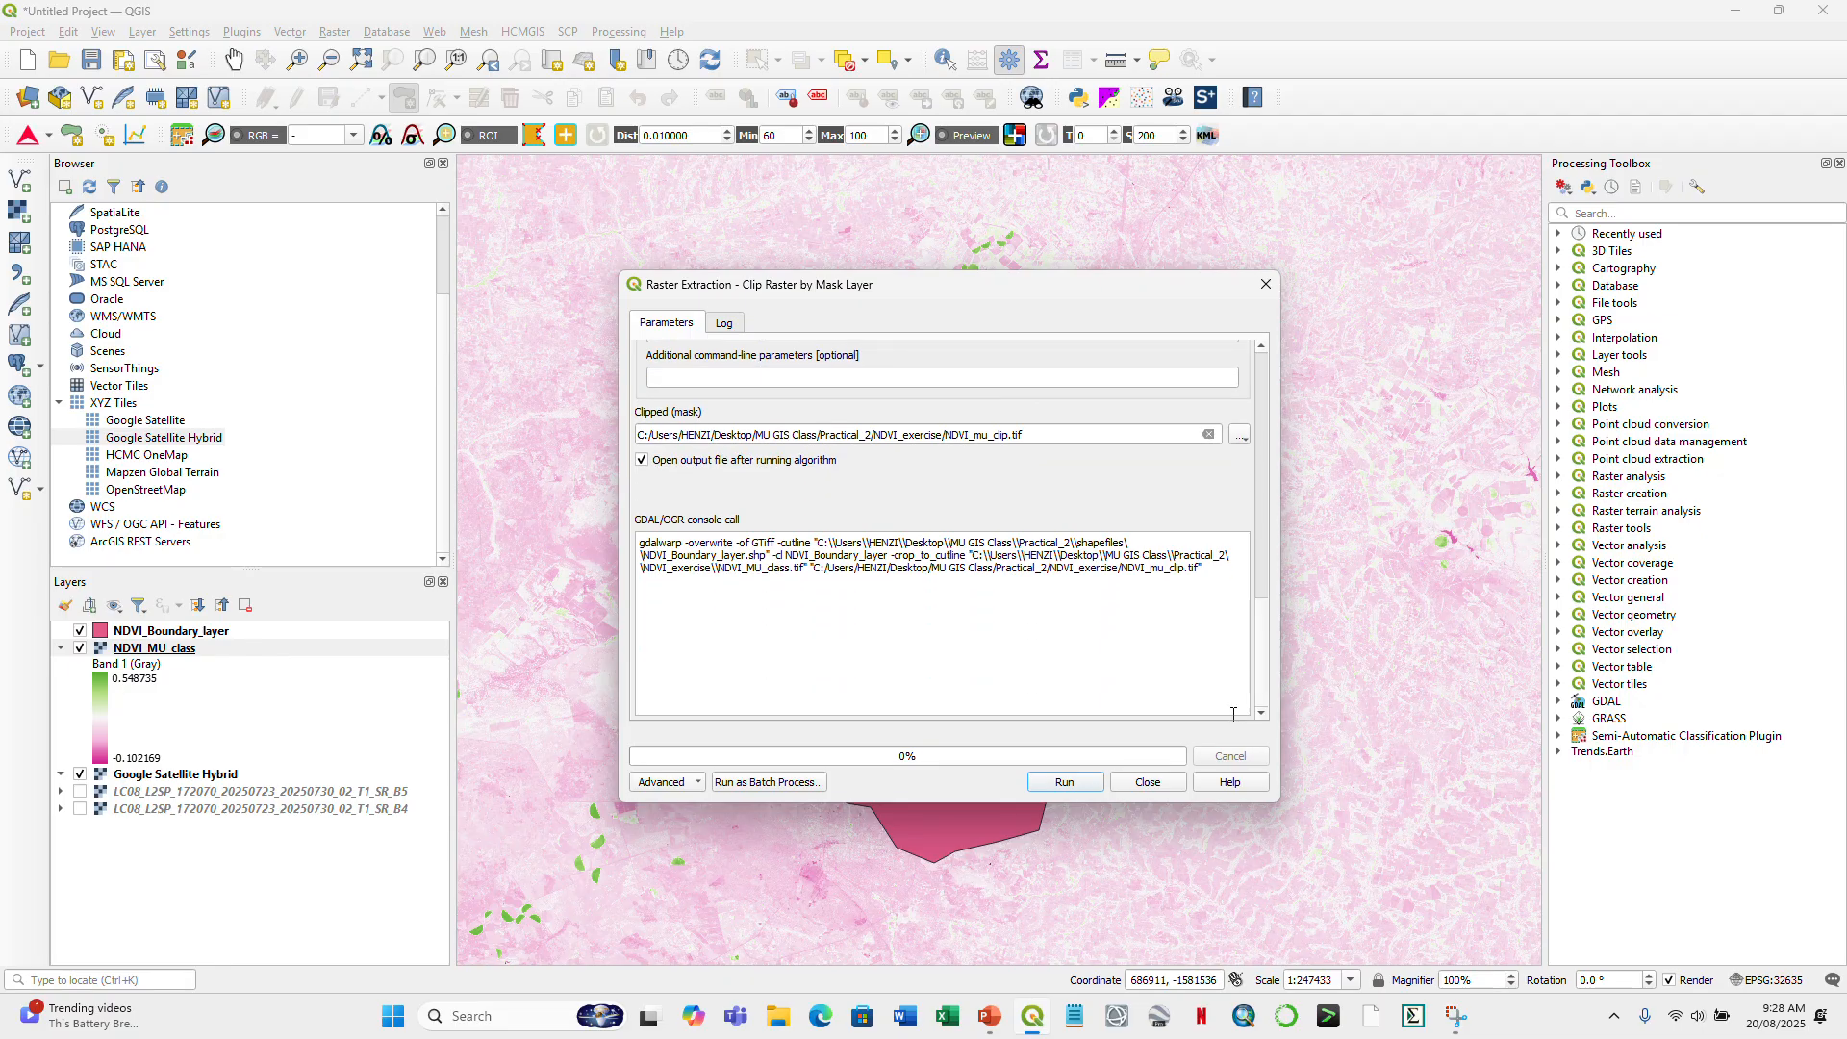
left_click(1066, 784)
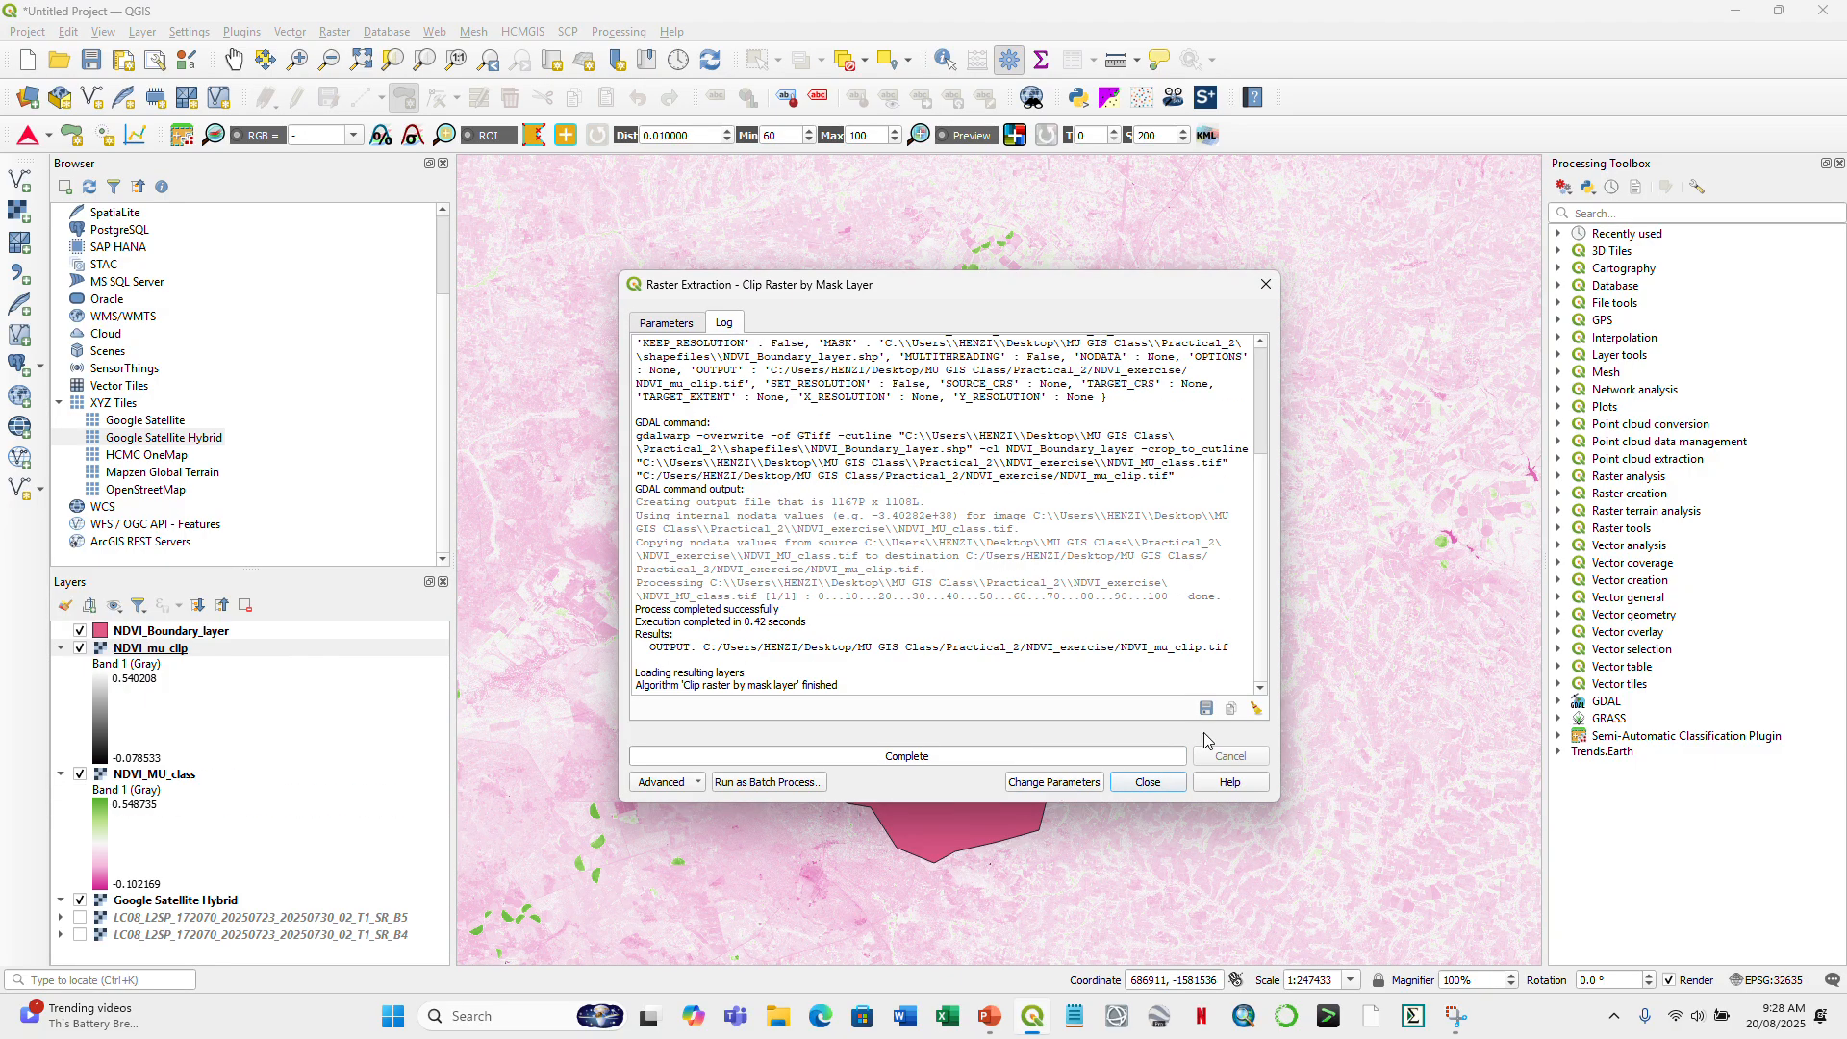
left_click(1150, 783)
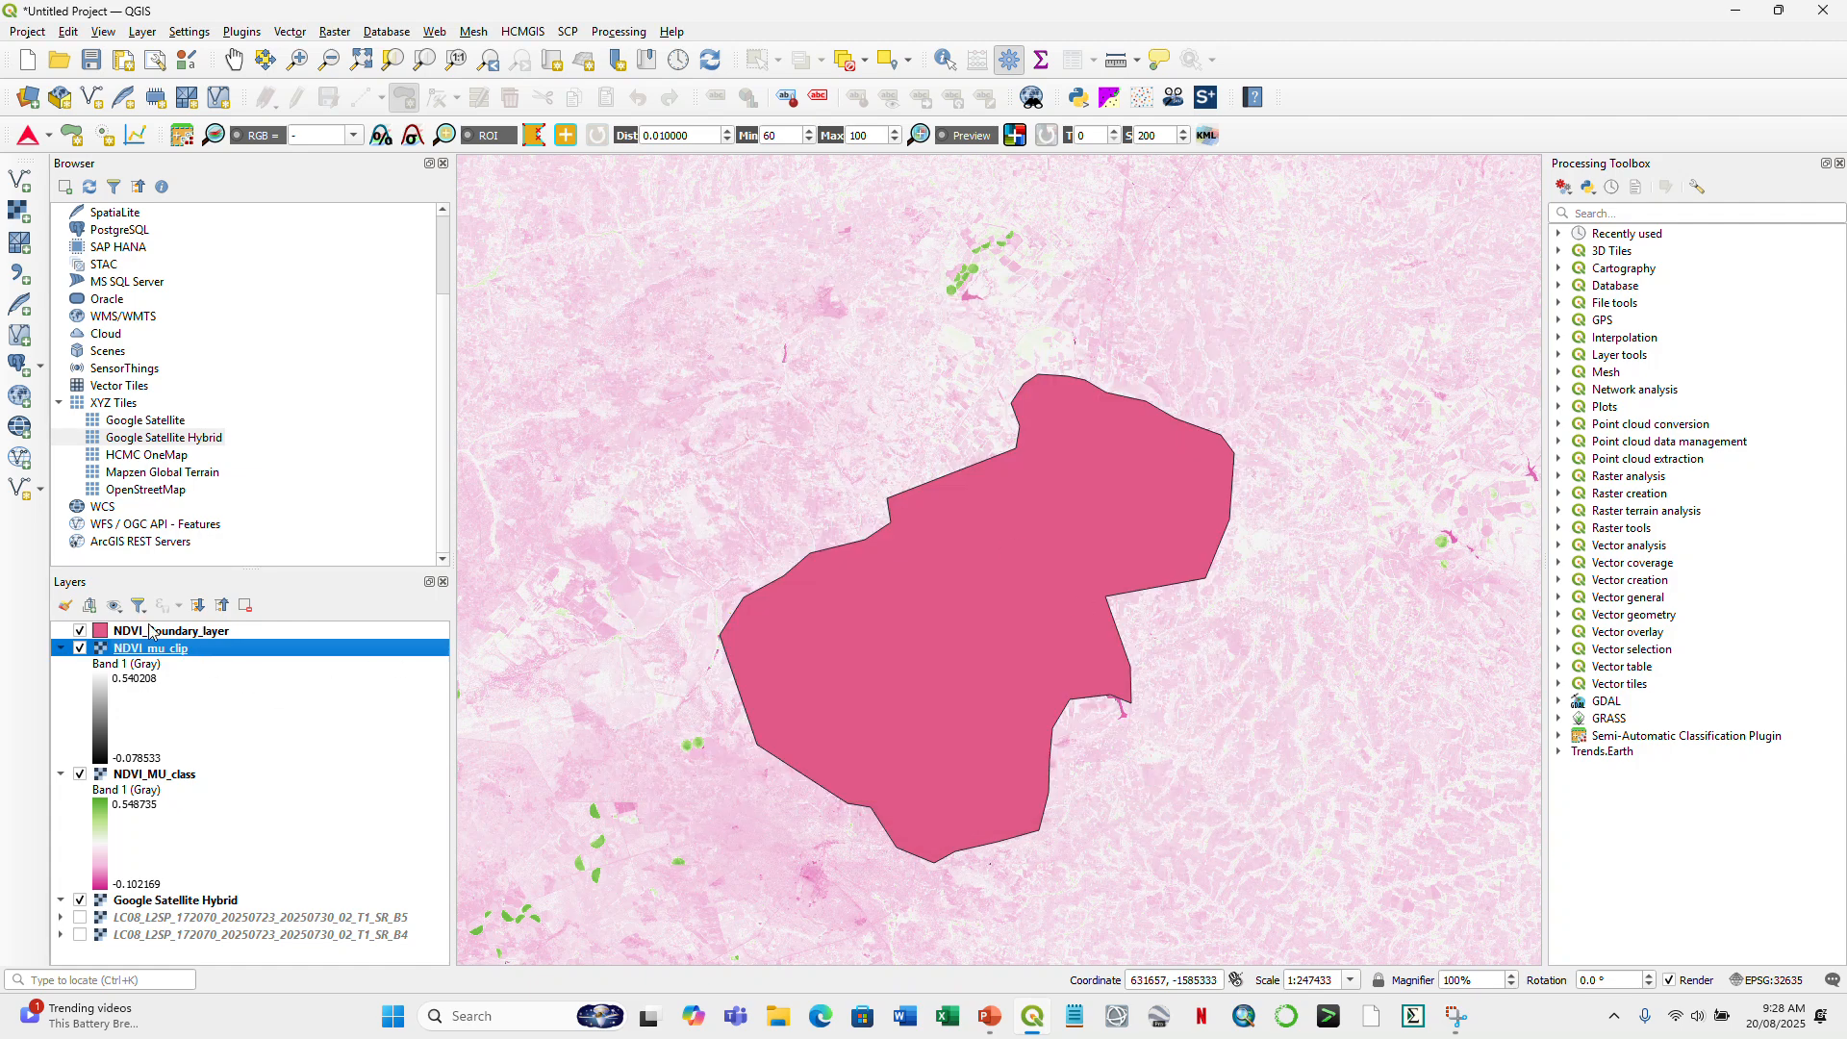
- Hide the NDVI_Boundary_layer, NDVI_MU_class and Google Satellite Hybrid layers, leaving only NDVI_mu_clip displayed
left_click(80, 631)
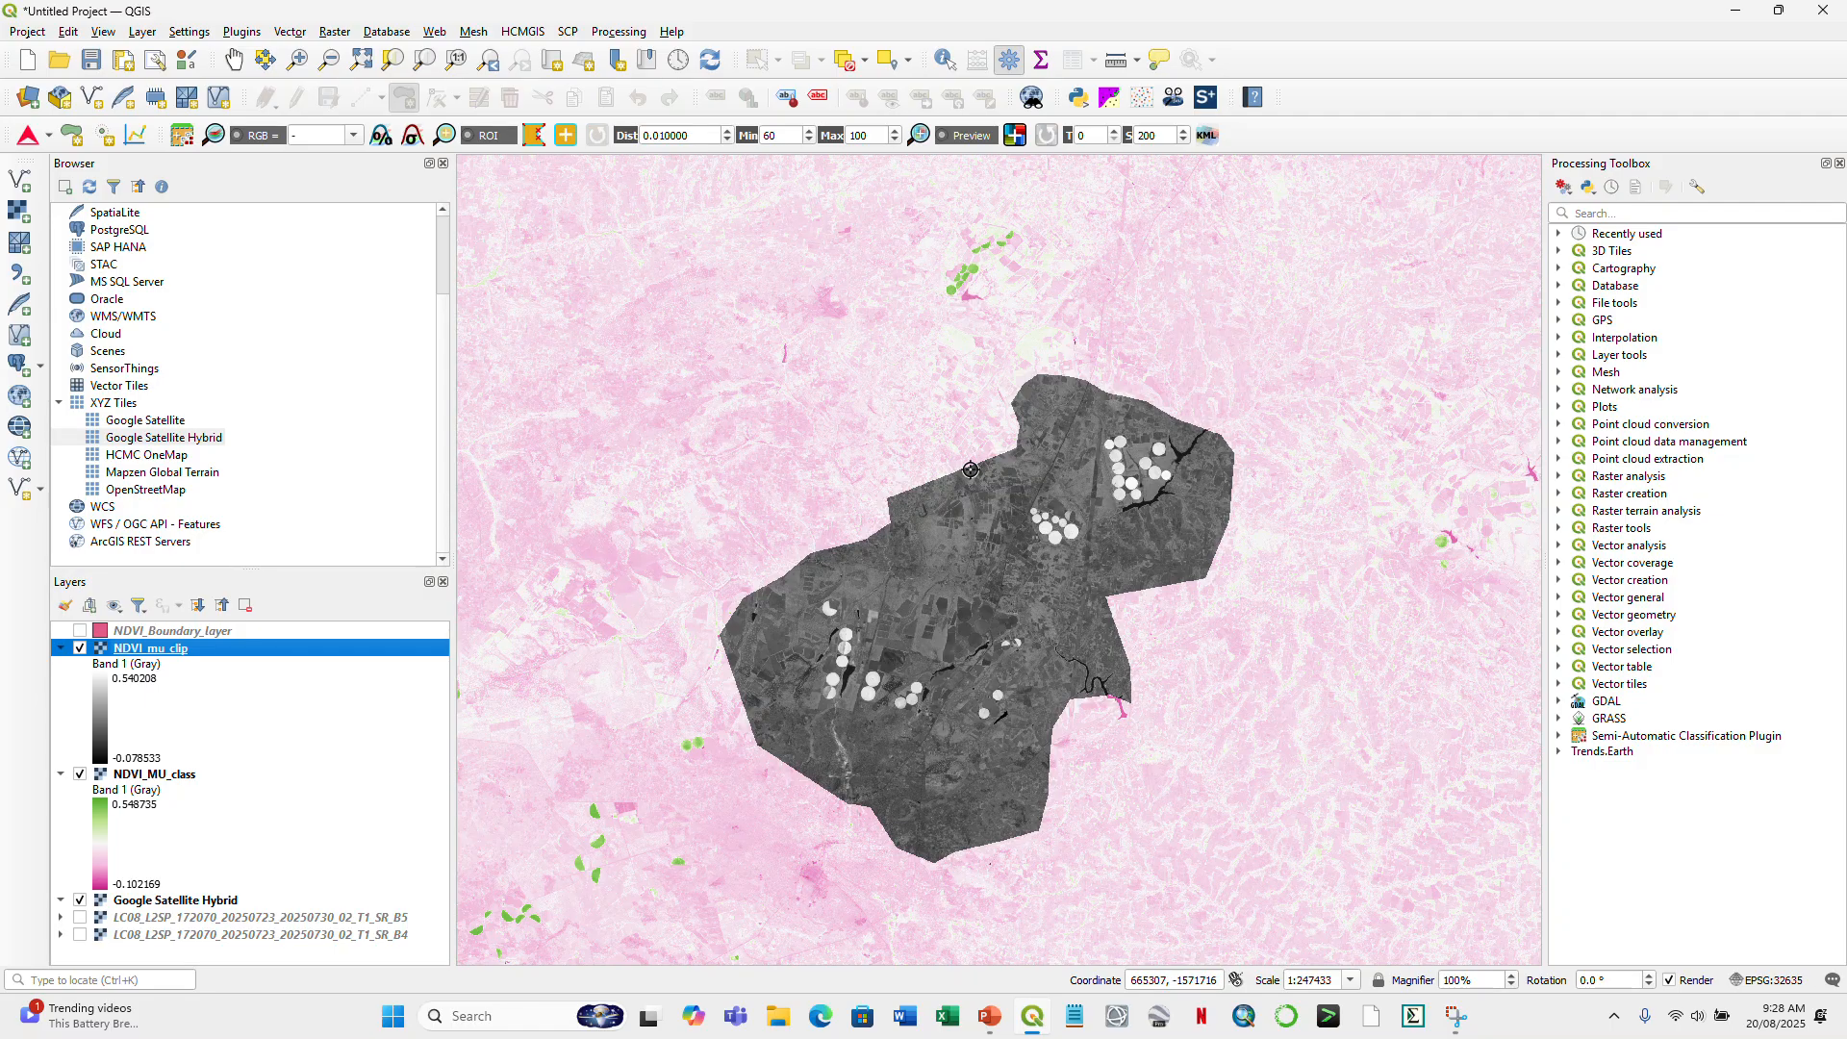
left_click(80, 775)
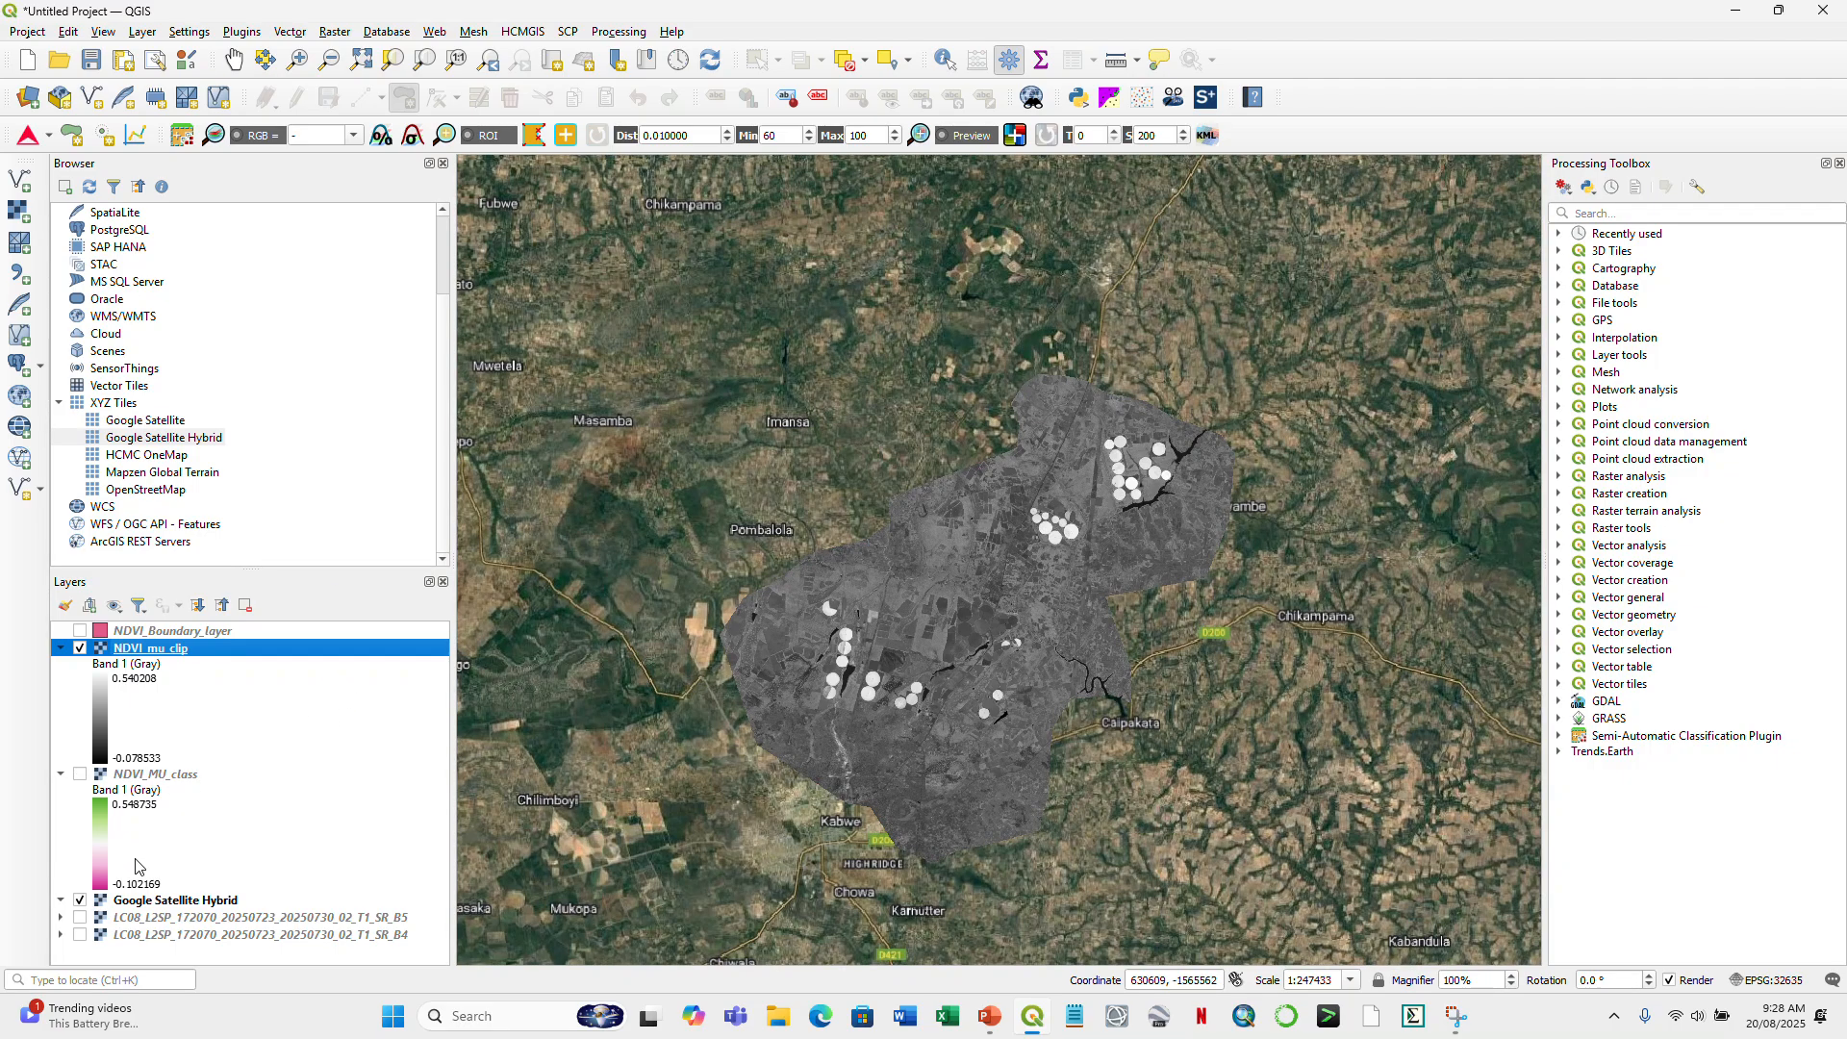
left_click(80, 901)
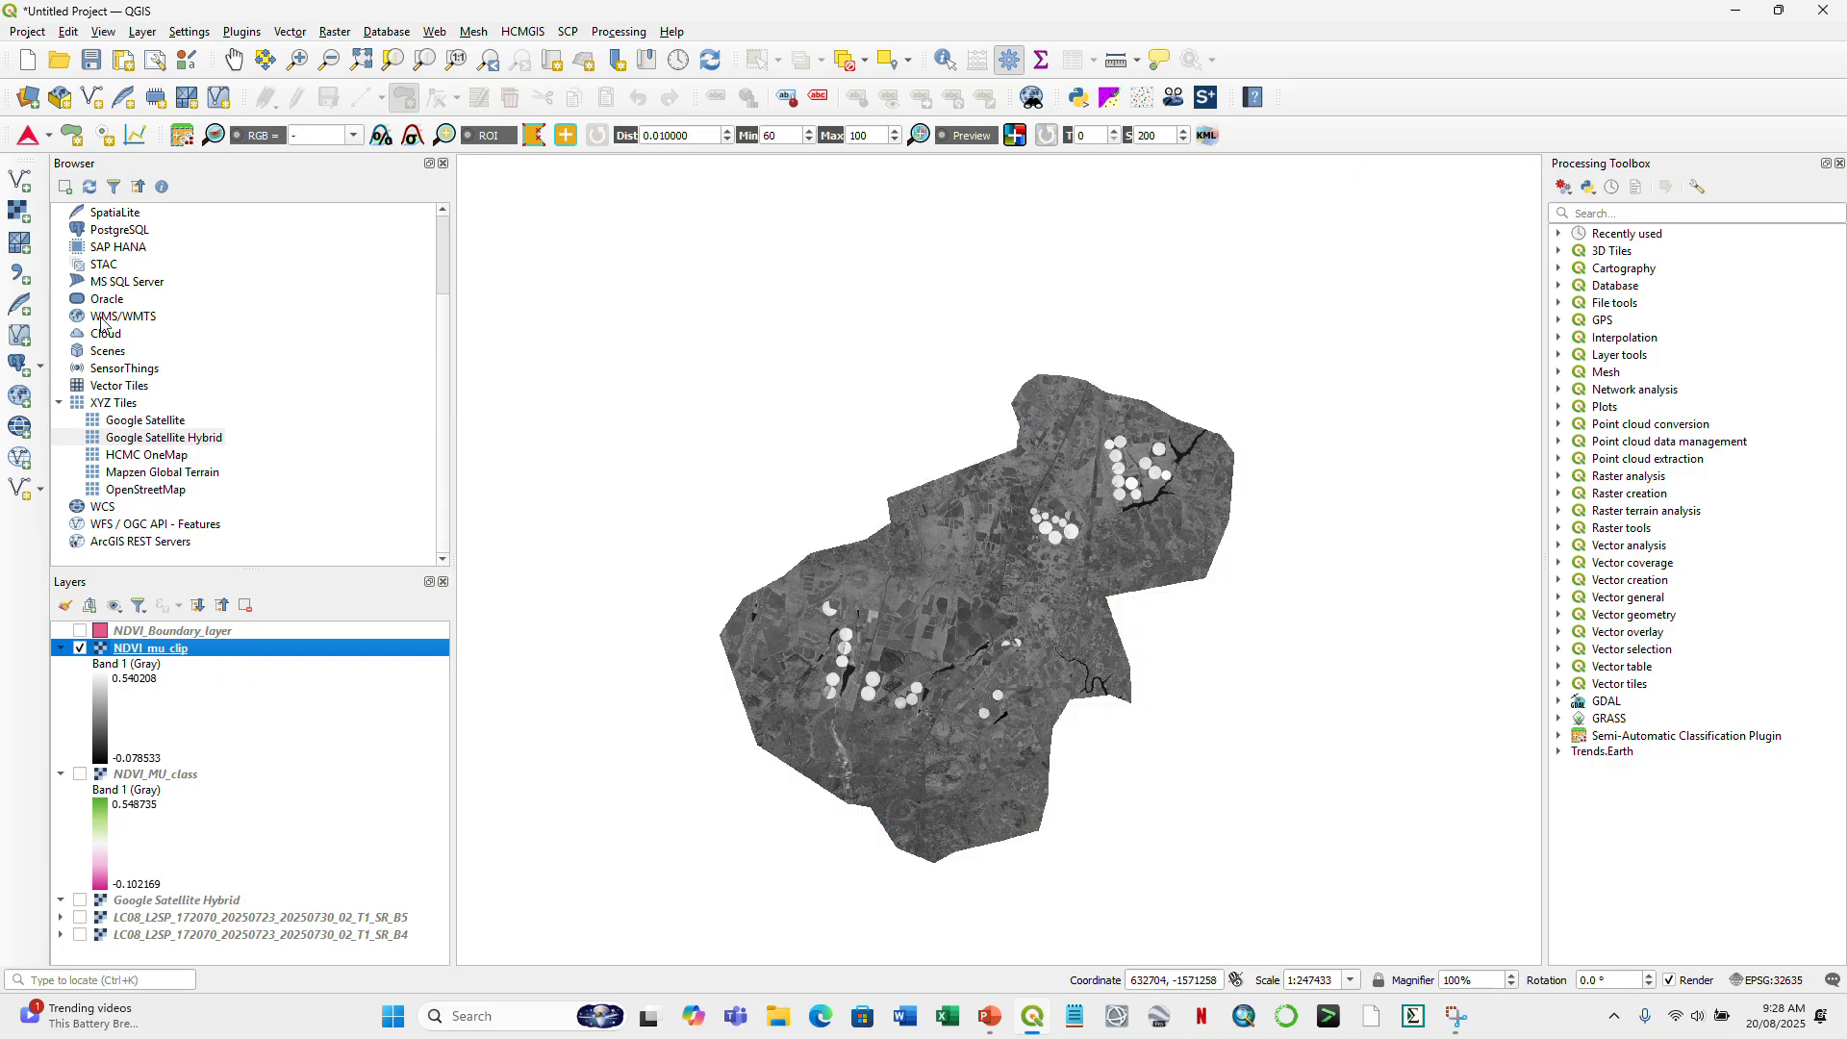
- Style the NDVI_mu_clip layer as Singleband pseudocolor with a label precision of 2 and apply it
double_click(149, 648)
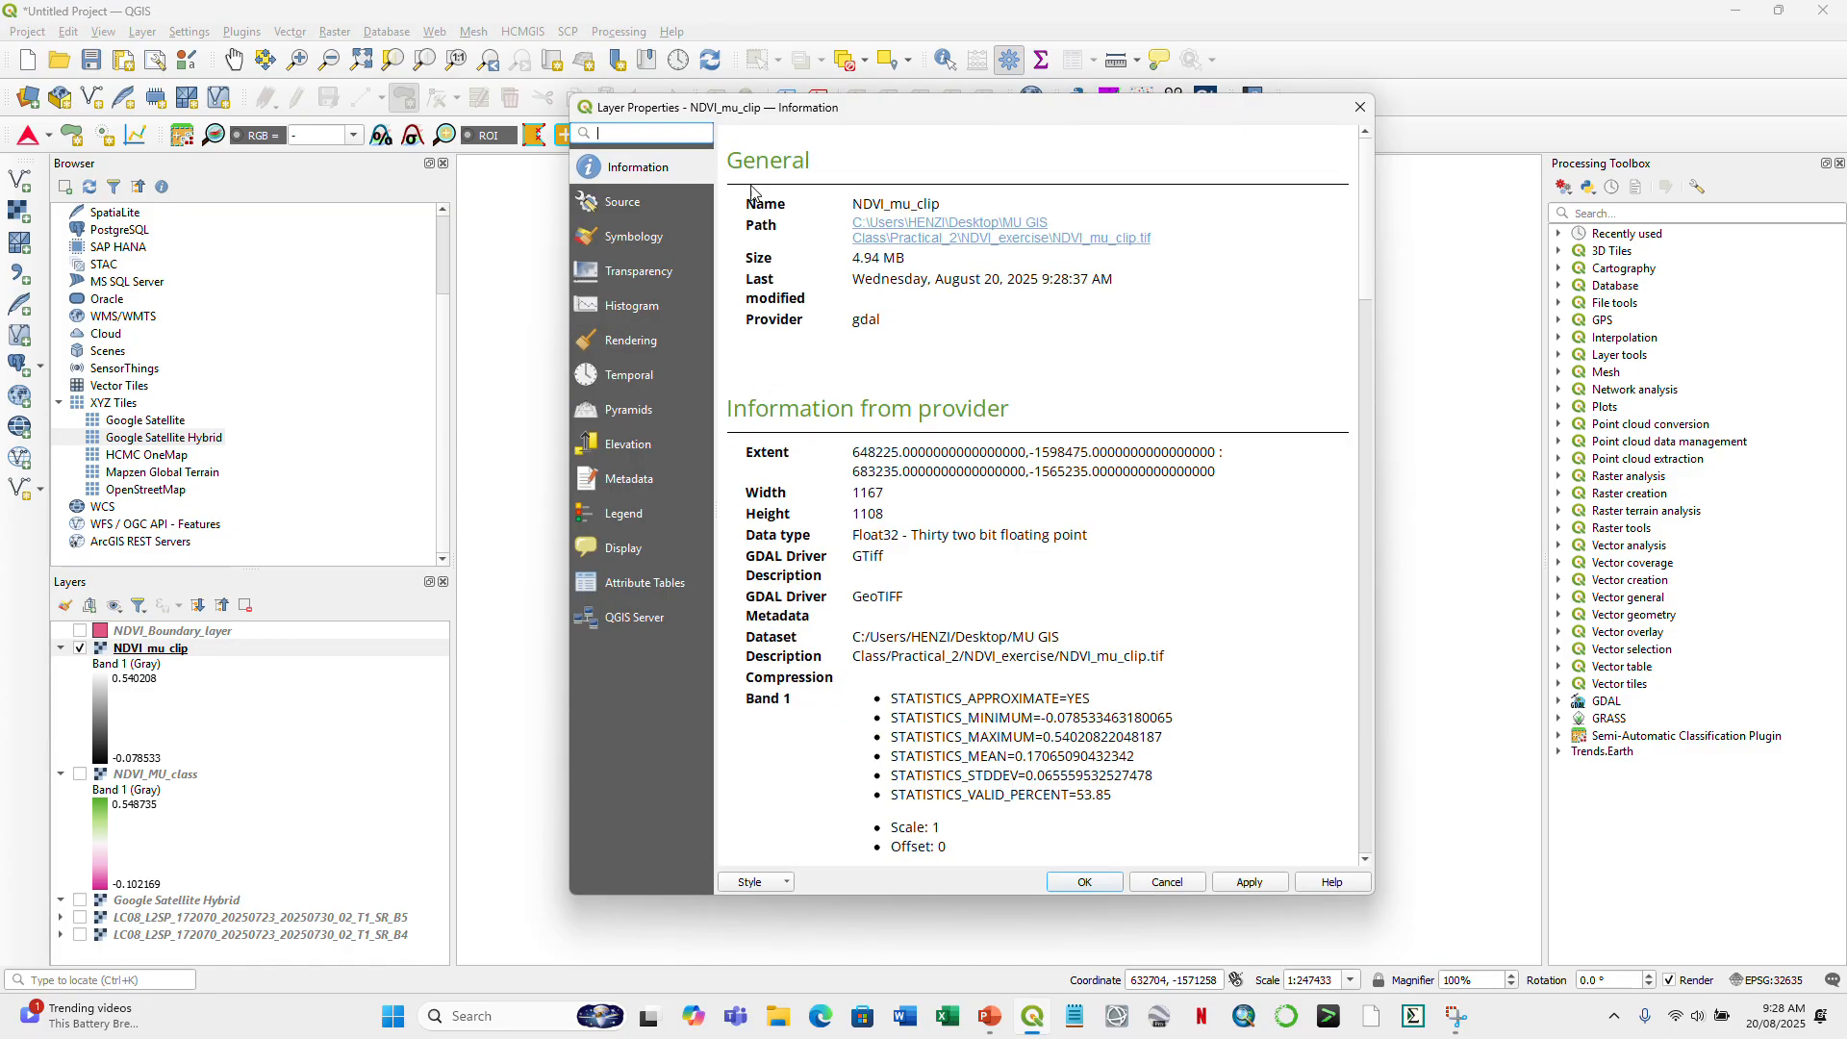
left_click(650, 242)
left_click(921, 166)
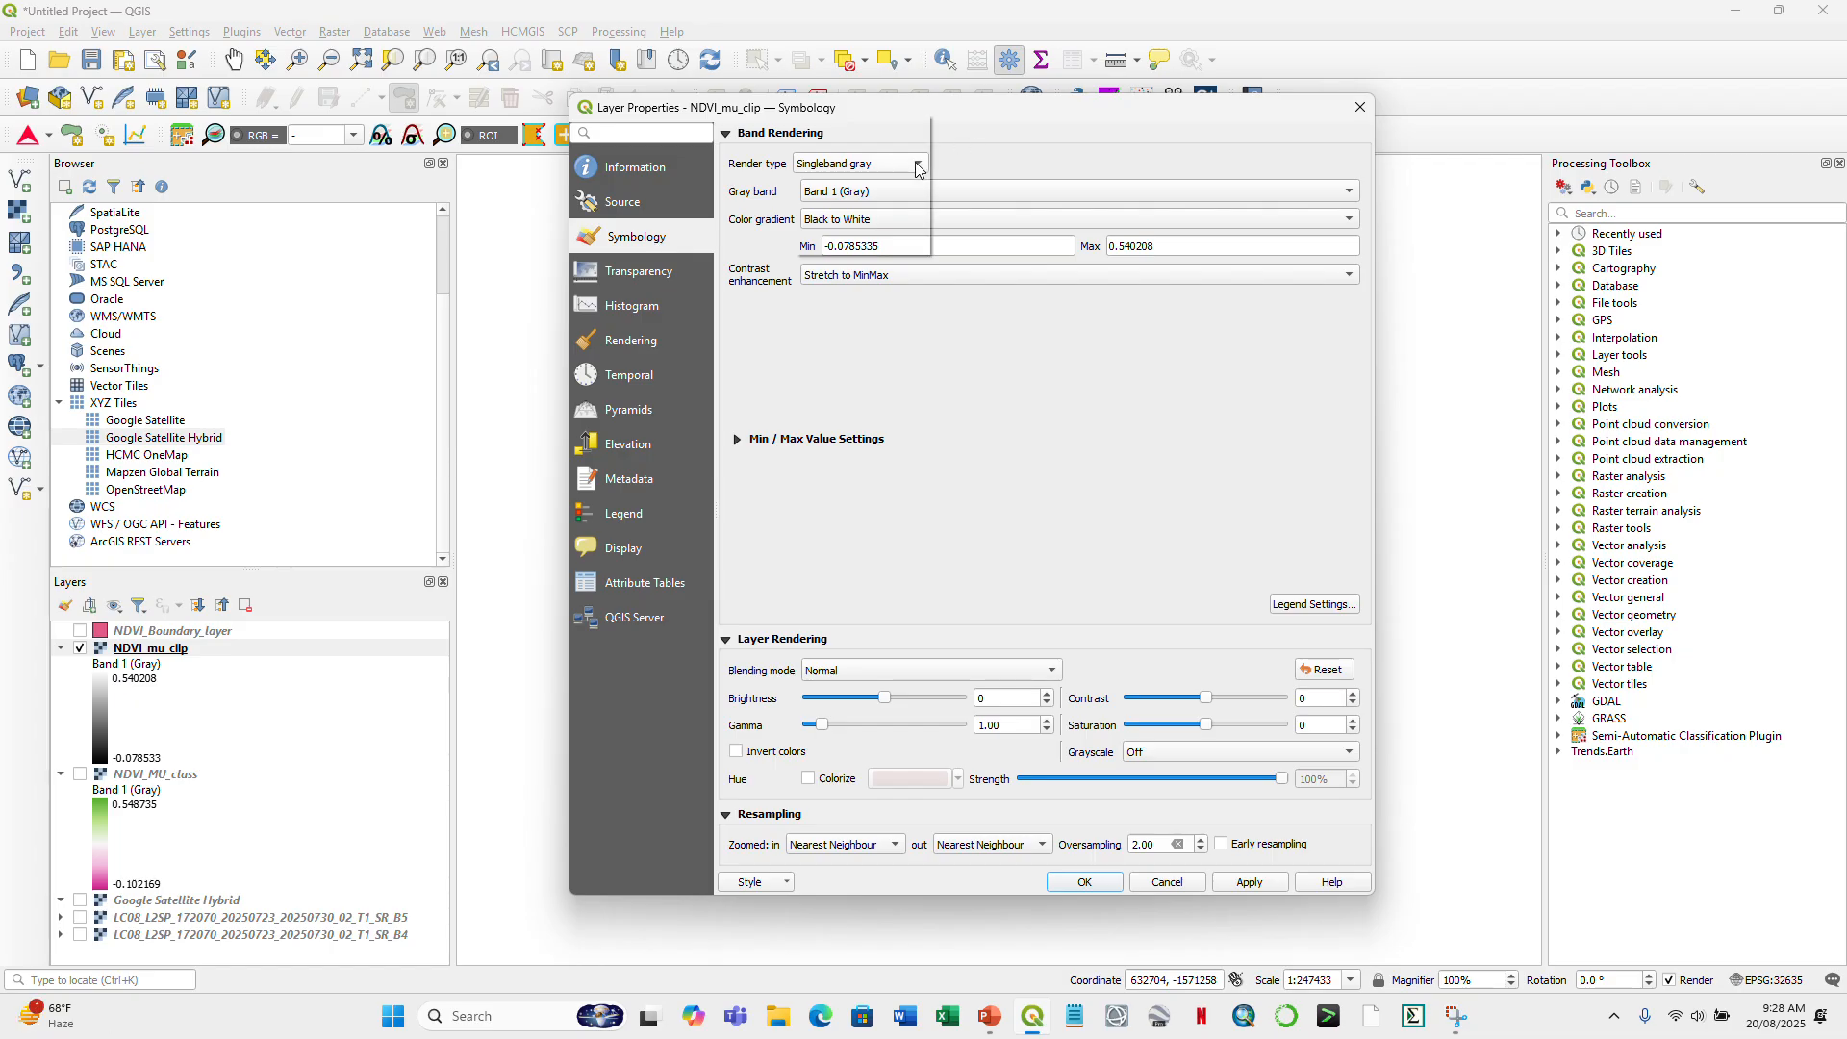
left_click(898, 193)
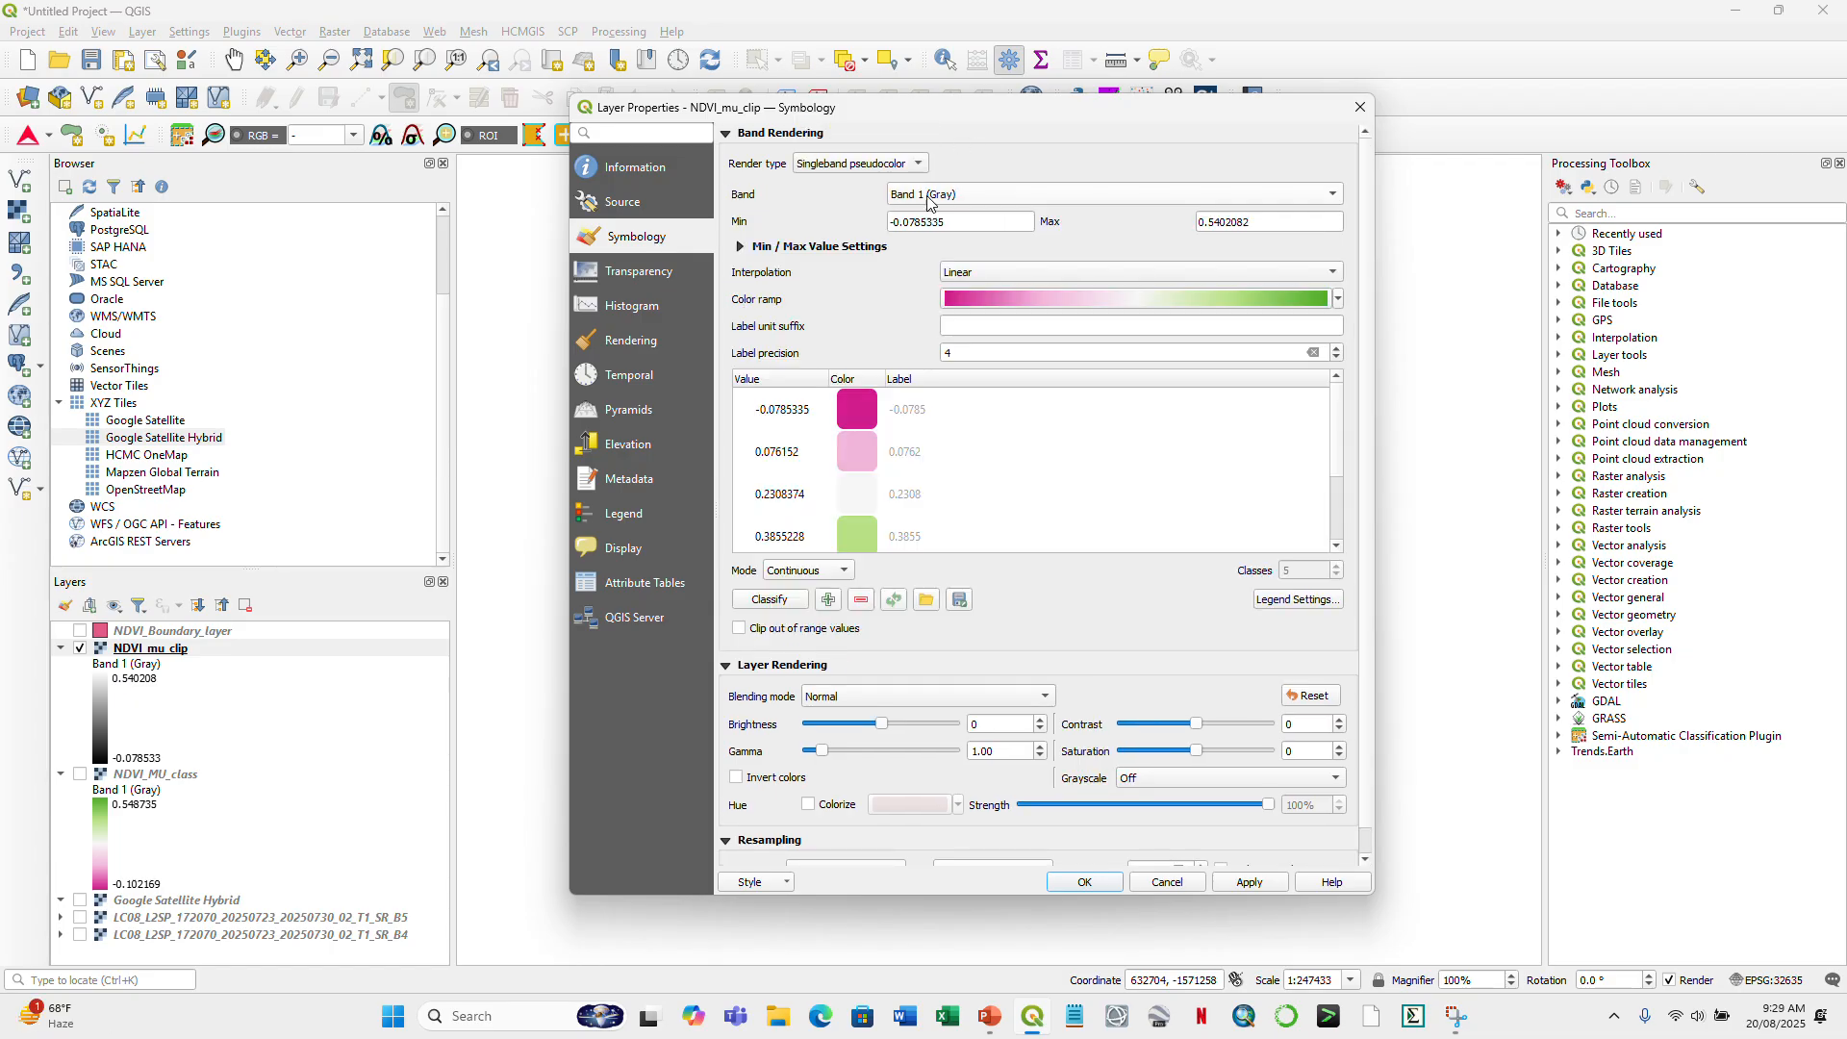
left_click(1337, 358)
left_click(1336, 358)
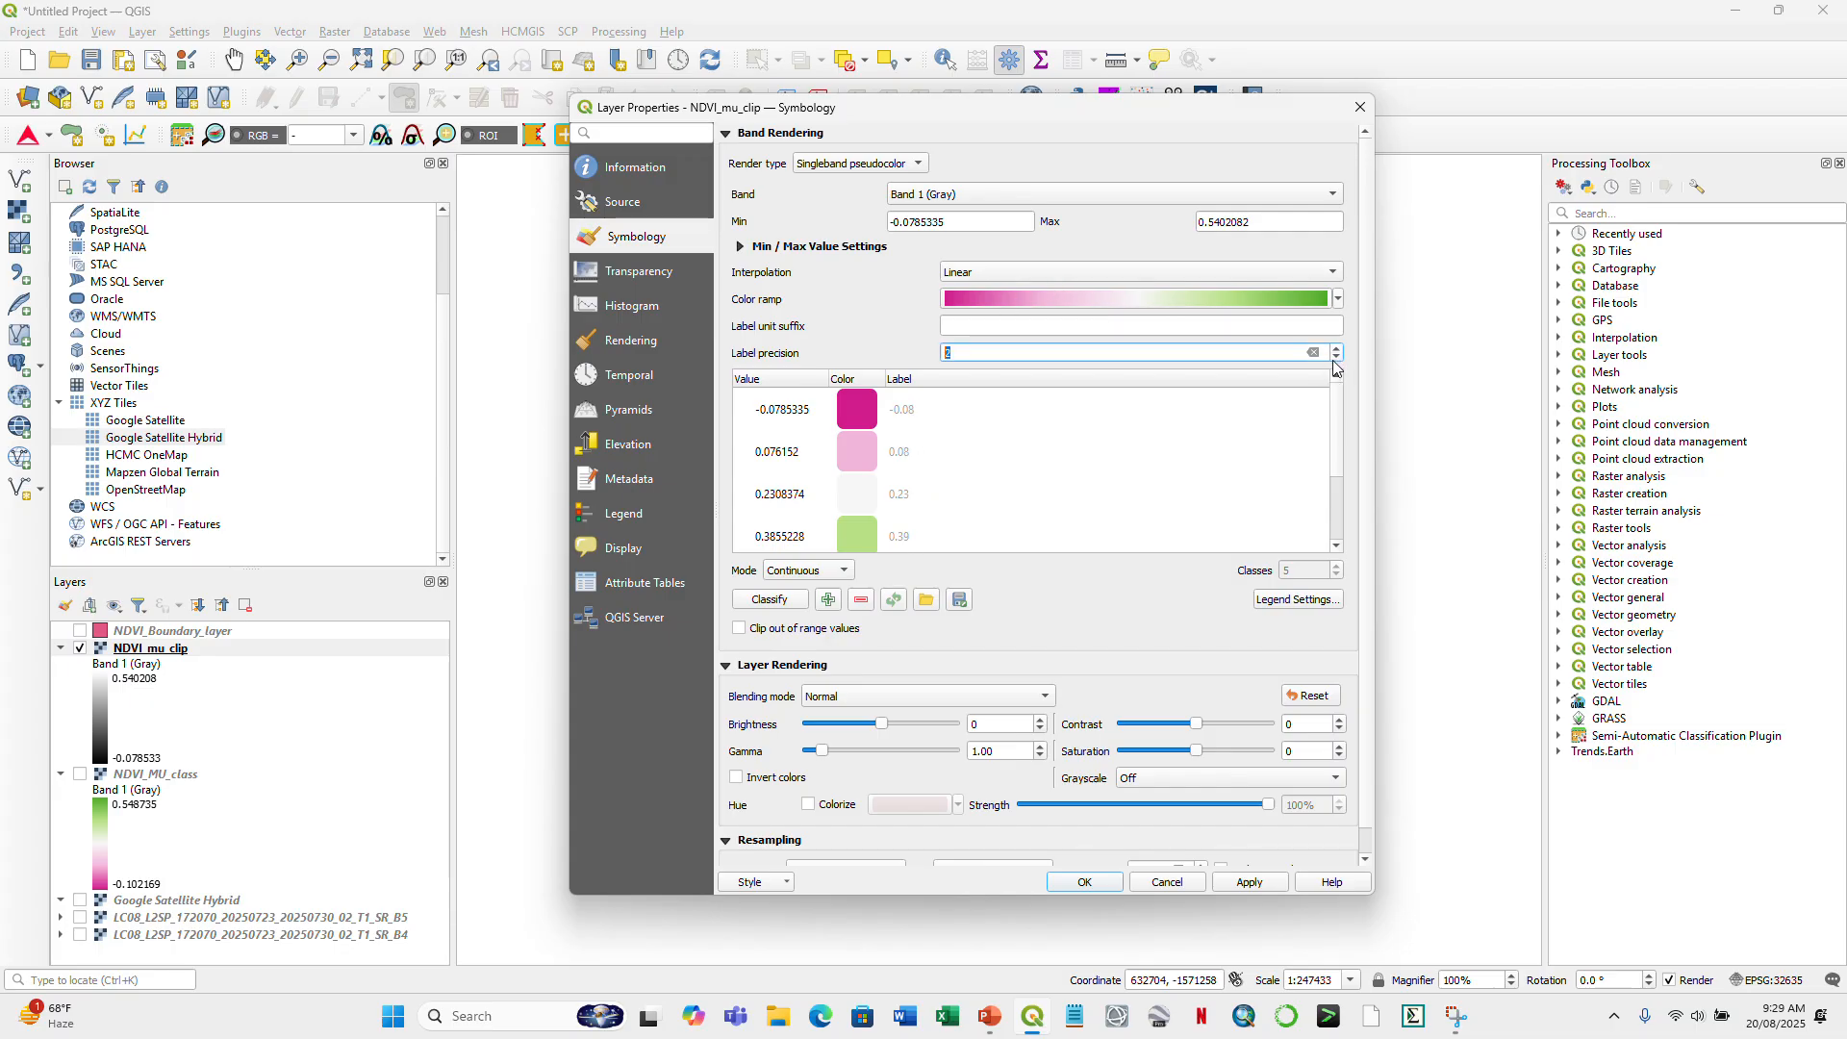
left_click(1248, 885)
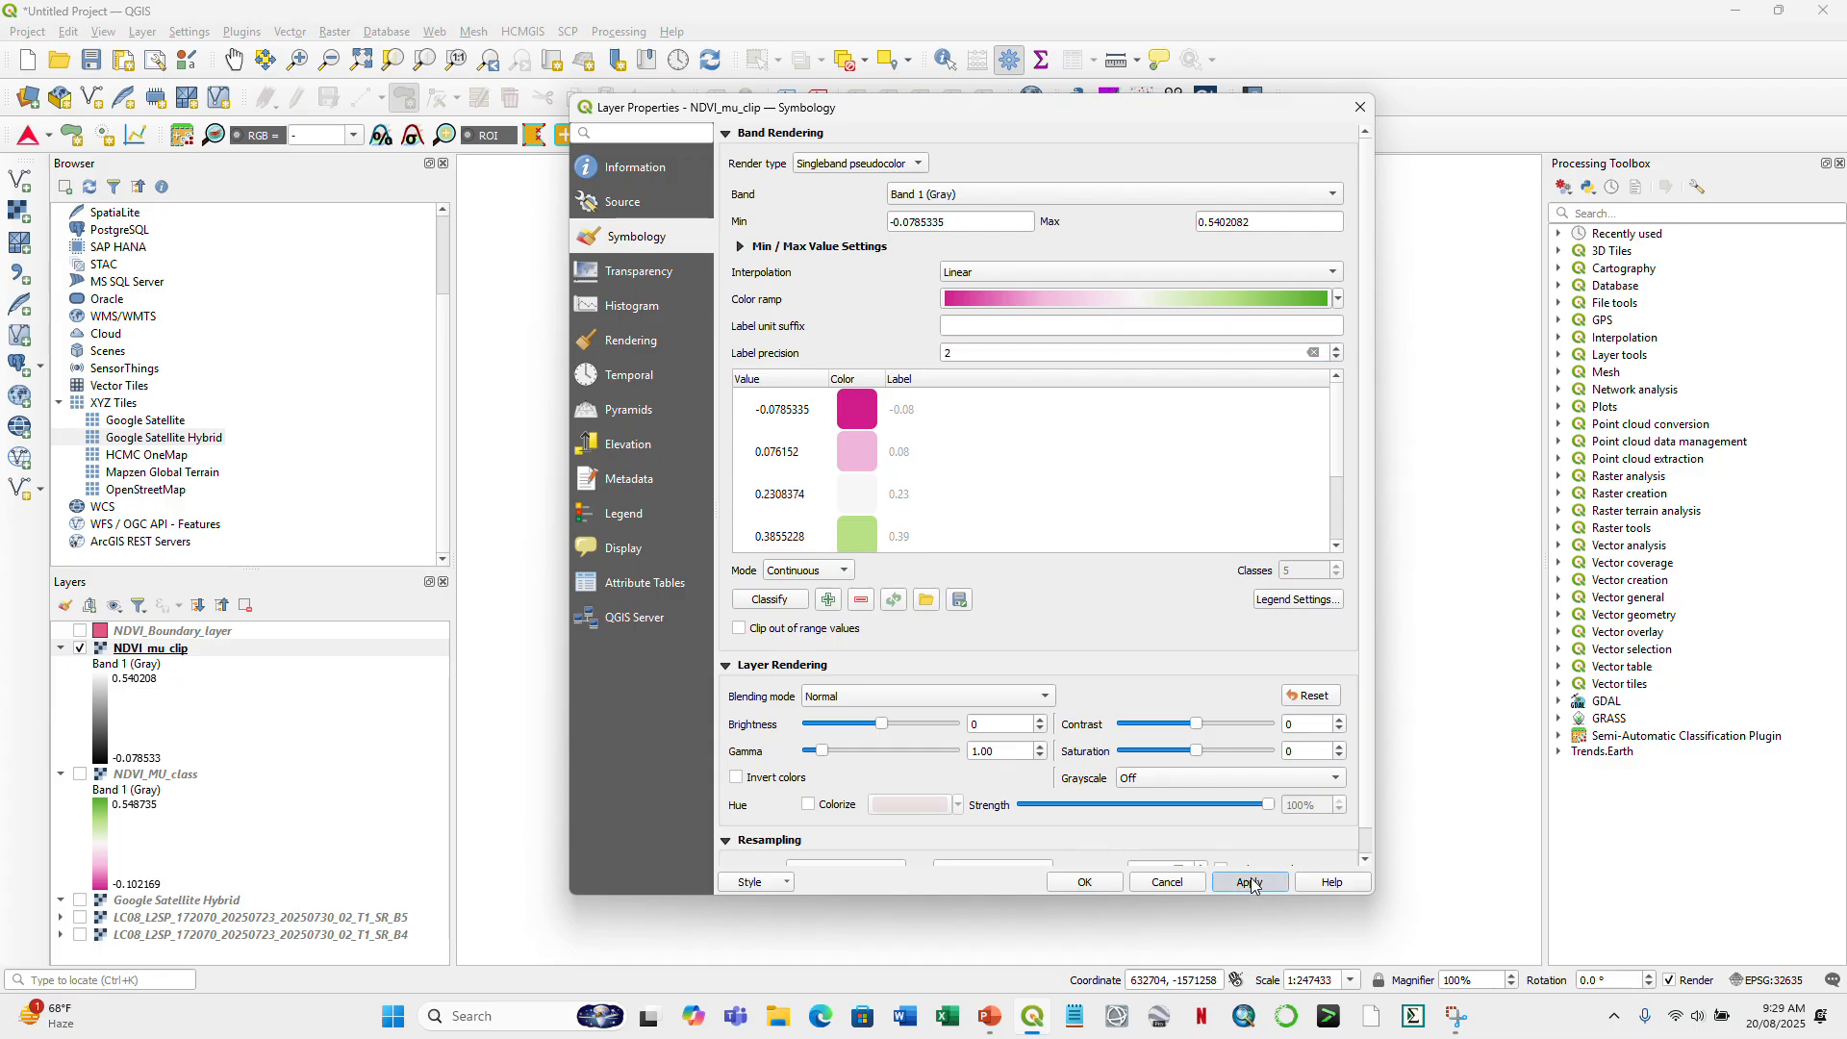
left_click(1092, 887)
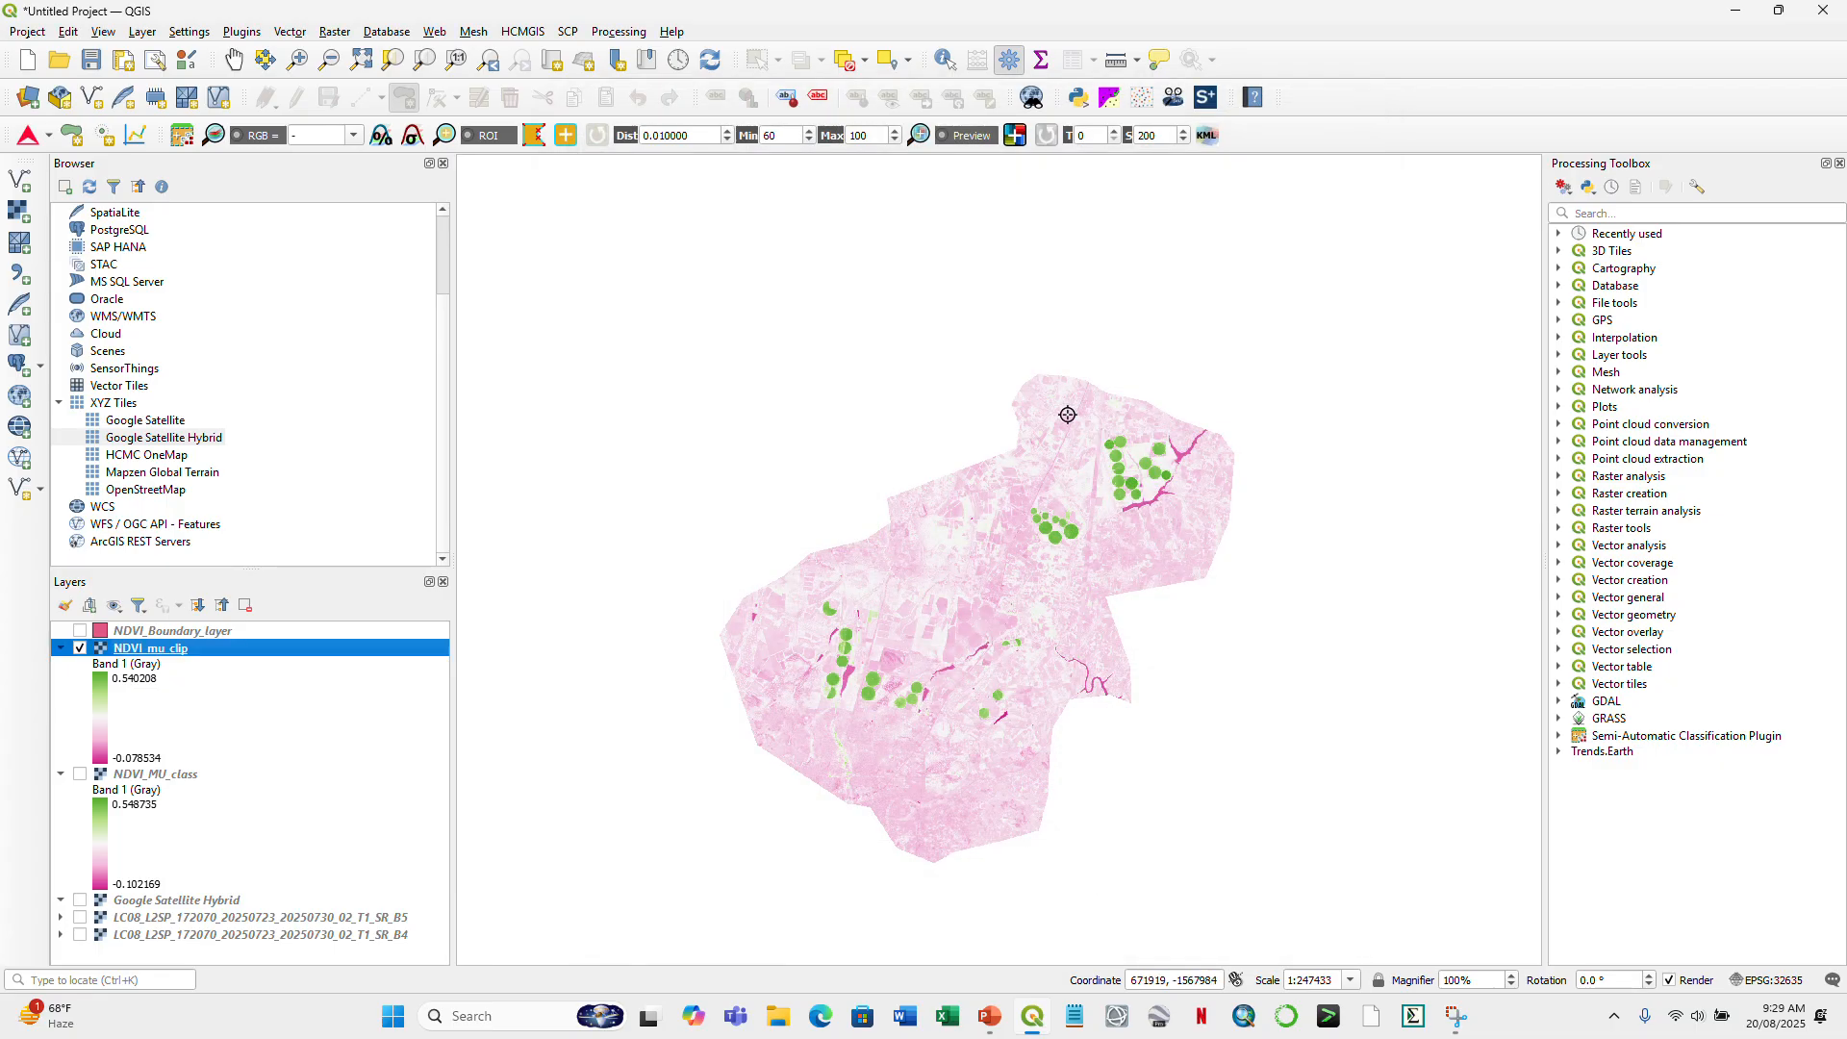
- Examine the NDVI colours across the clipped study area, including the circular fields in its northeast, and return to the full extent
left_click(298, 59)
left_click_drag(719, 502, 1295, 791)
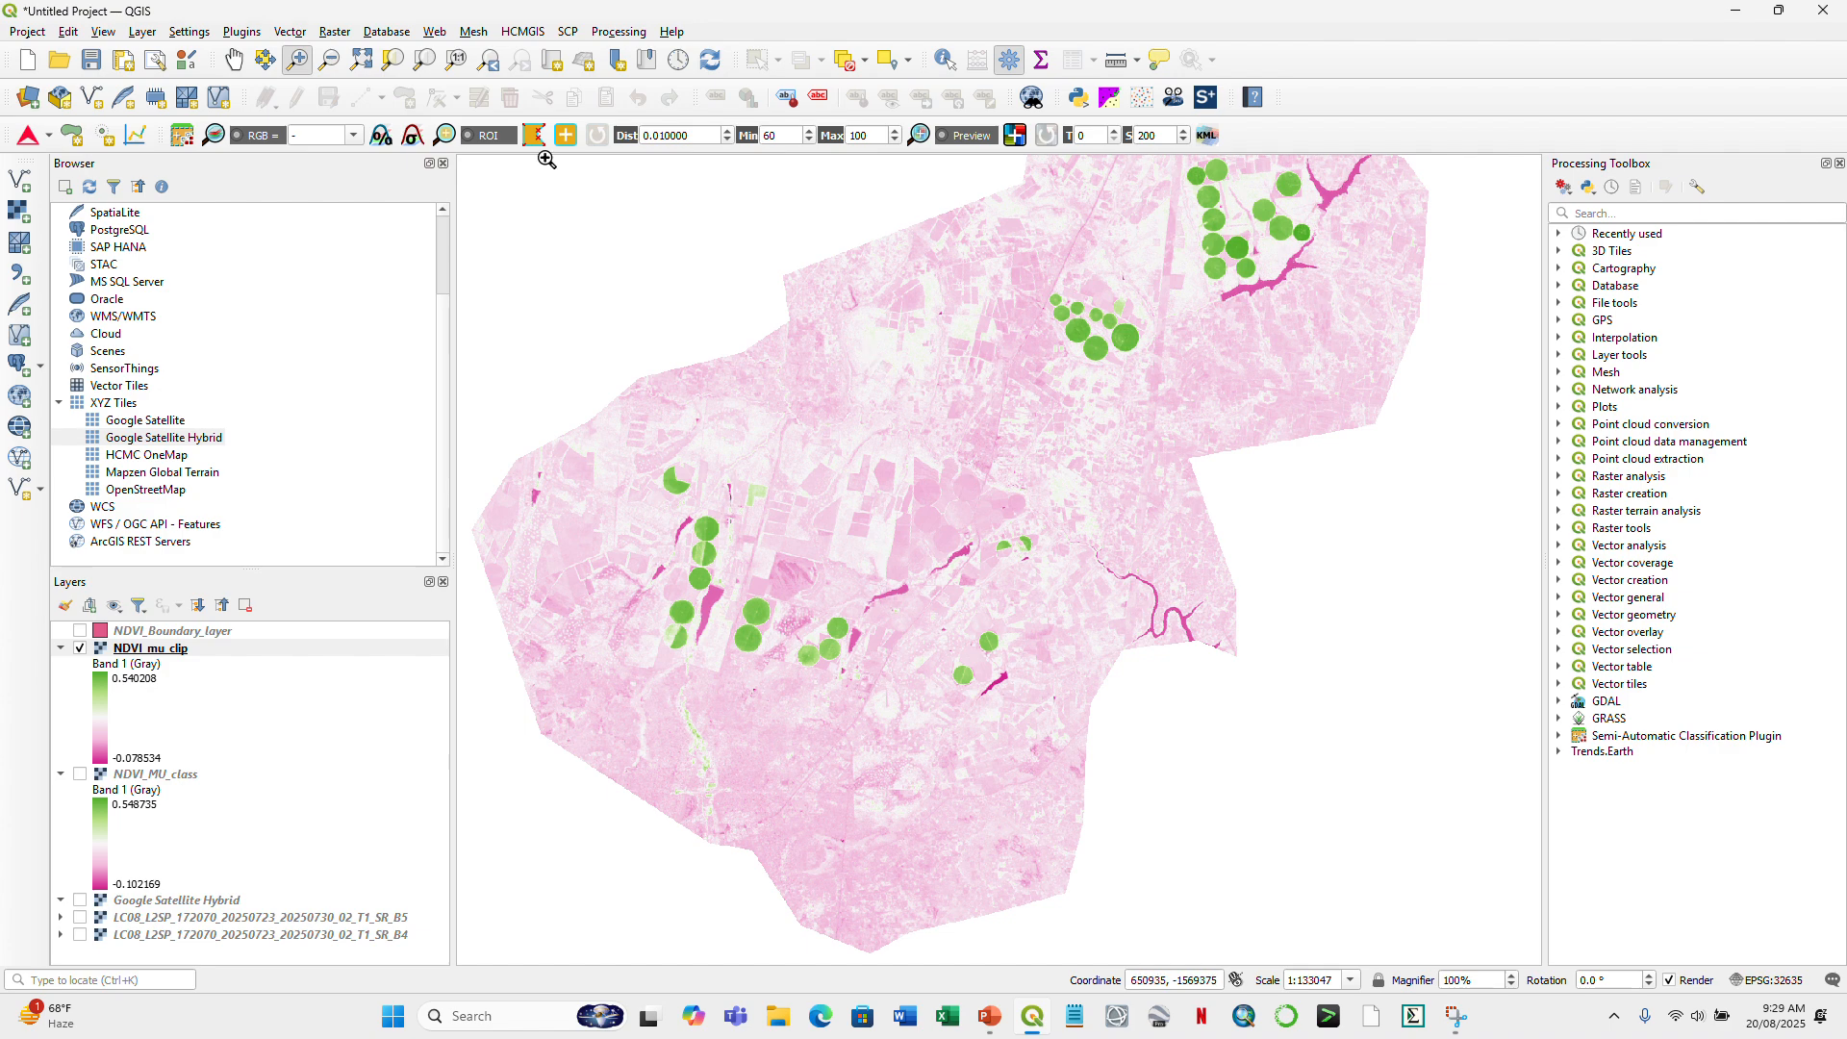
left_click(233, 60)
left_click_drag(1066, 291, 1180, 363)
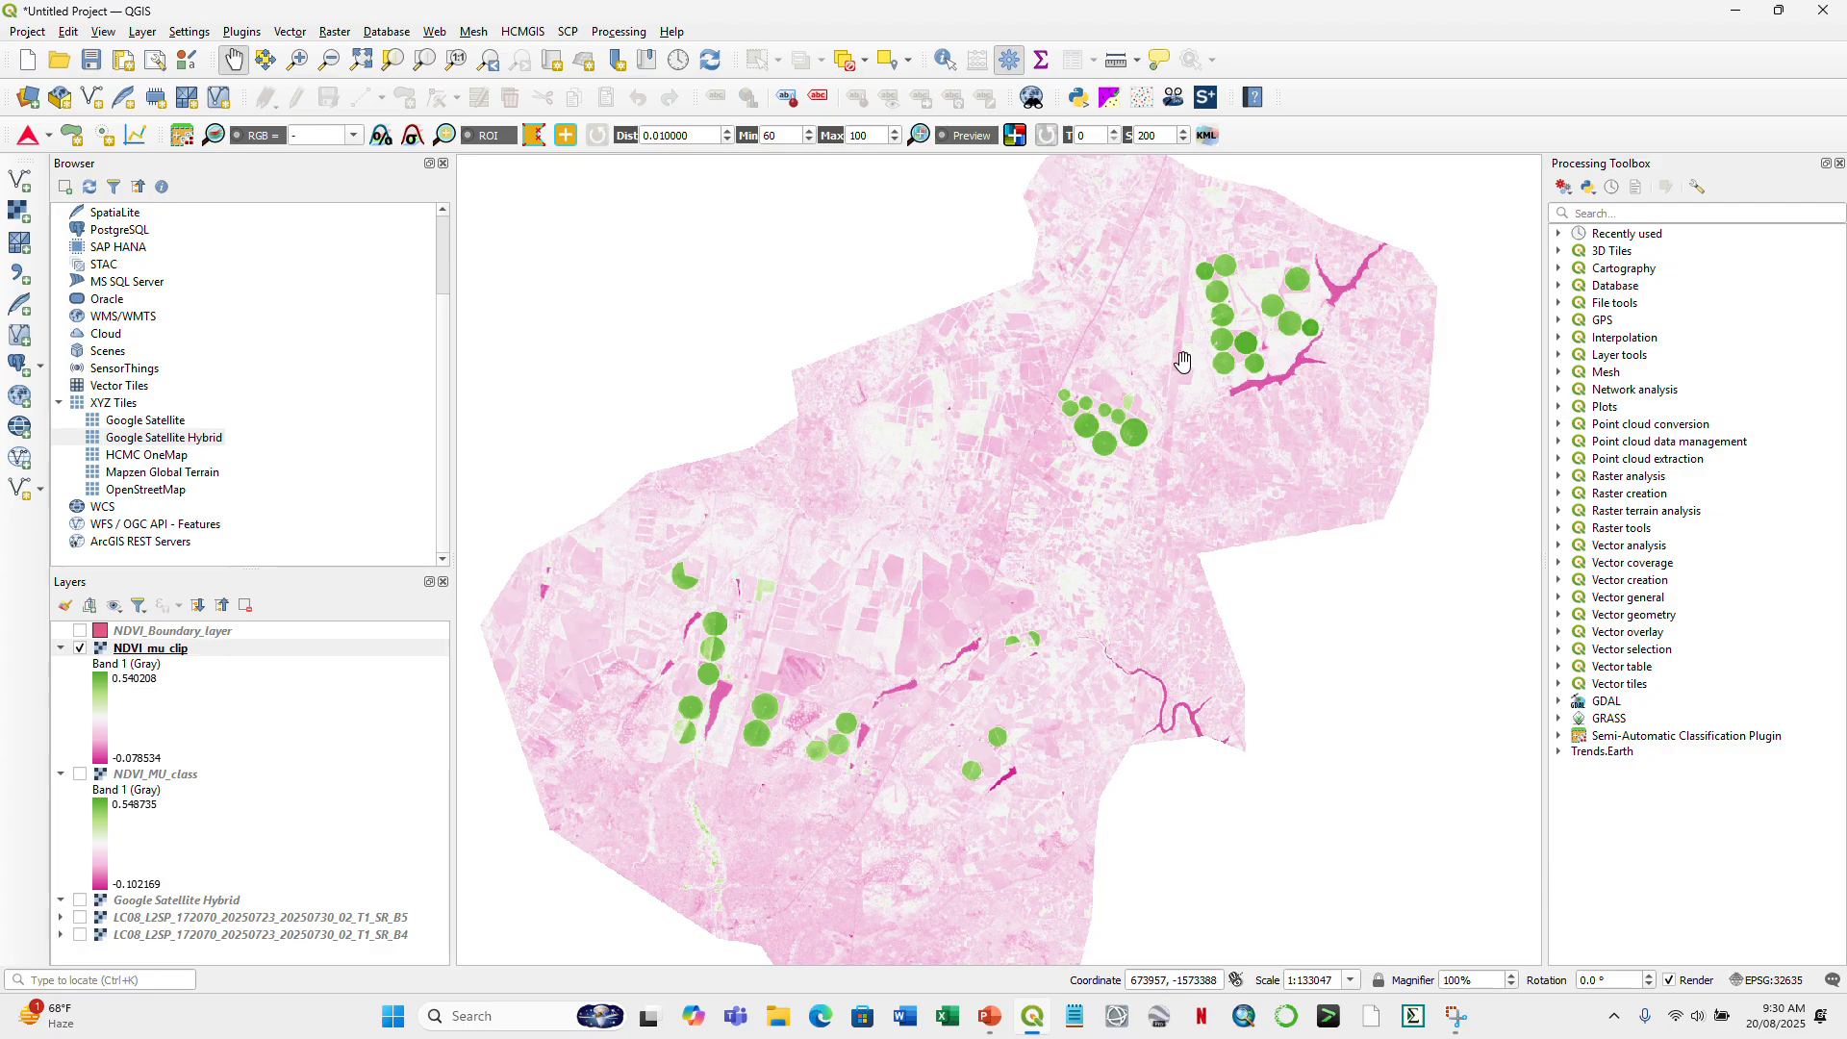
mouse_move(1016, 516)
left_mouse_down()
mouse_move(985, 503)
mouse_move(1006, 561)
mouse_move(981, 511)
mouse_move(1039, 494)
left_mouse_up()
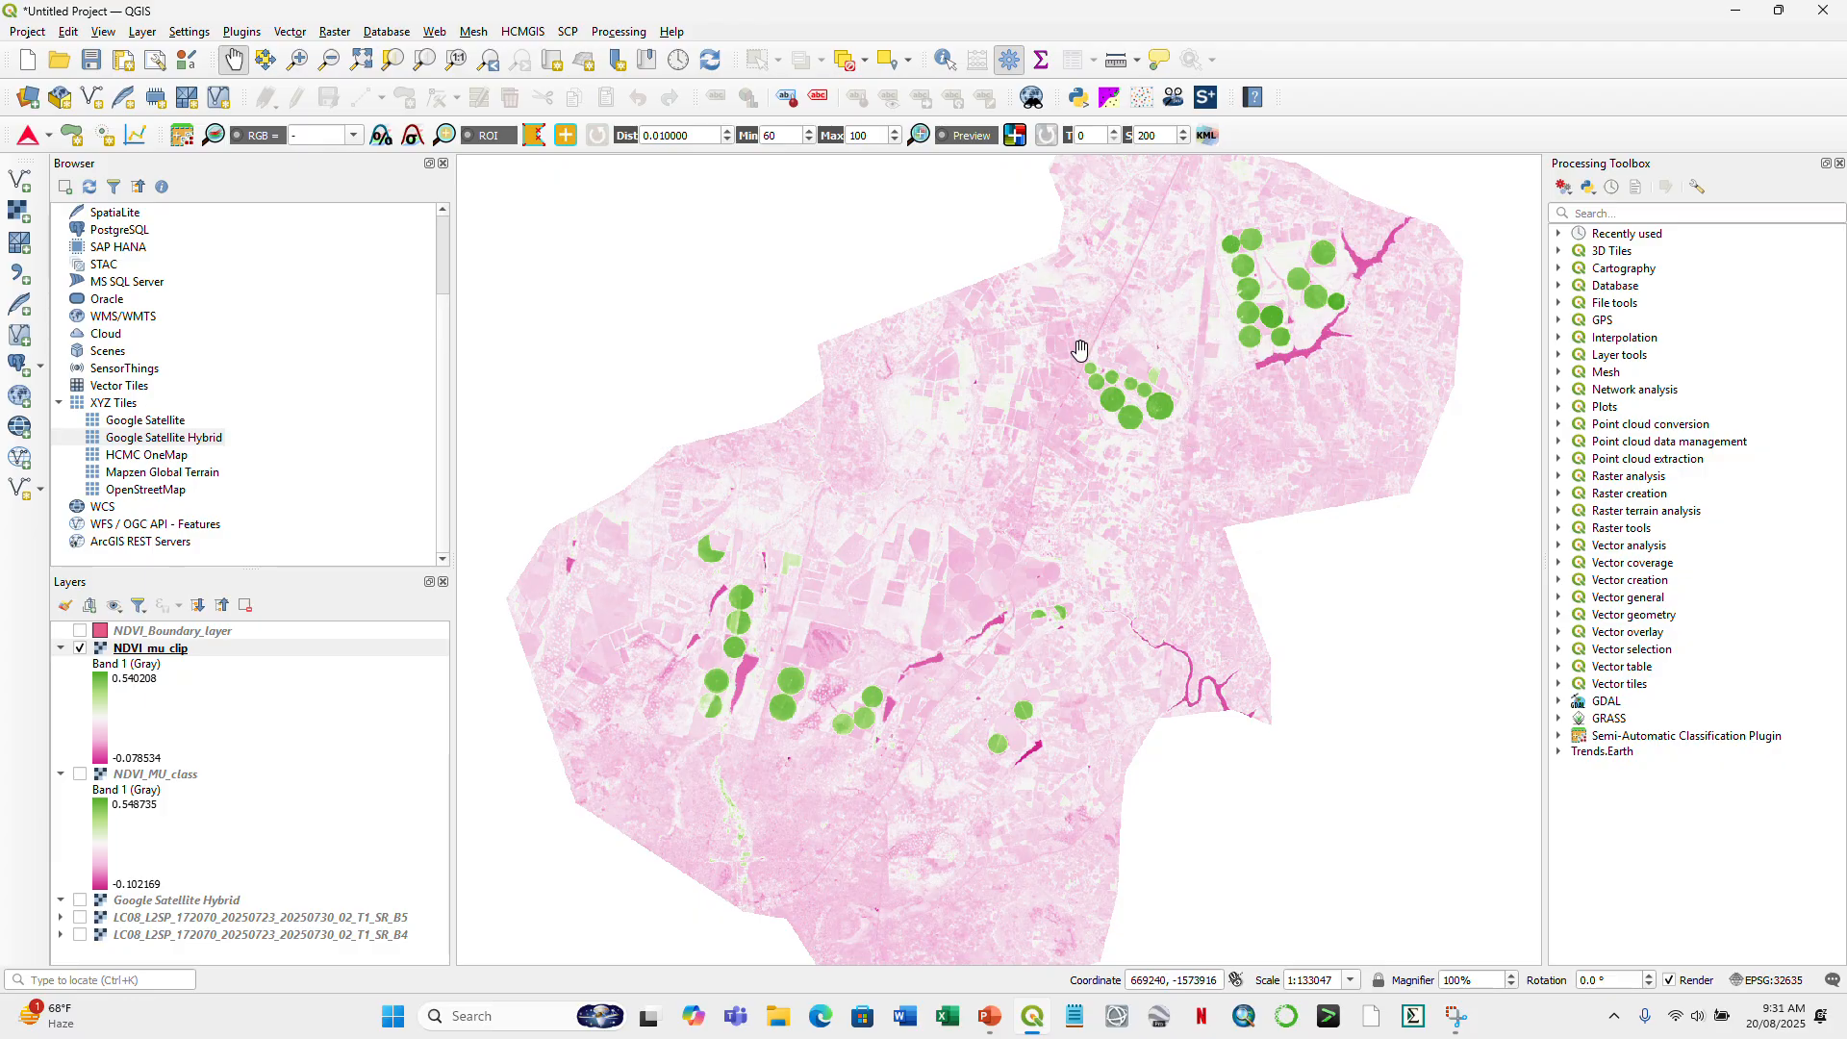
left_click(297, 60)
left_click_drag(1222, 264, 1320, 374)
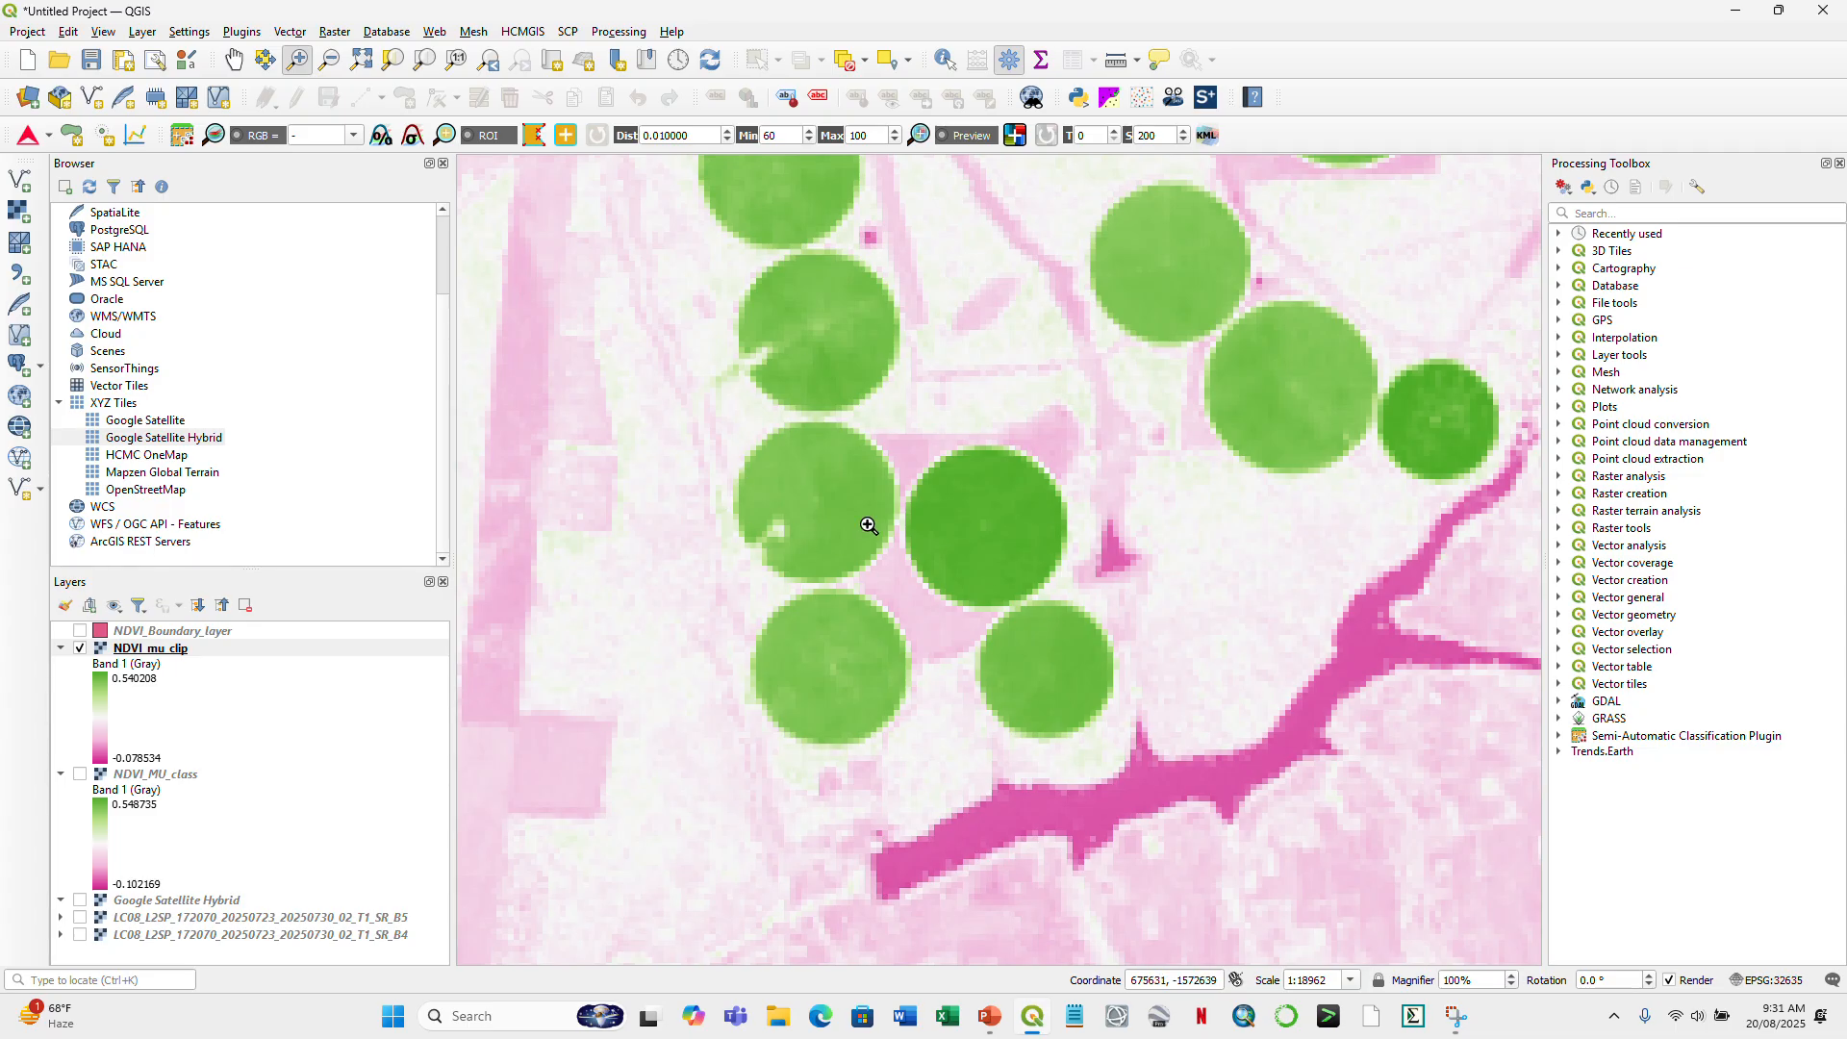
left_click_drag(660, 404, 1167, 788)
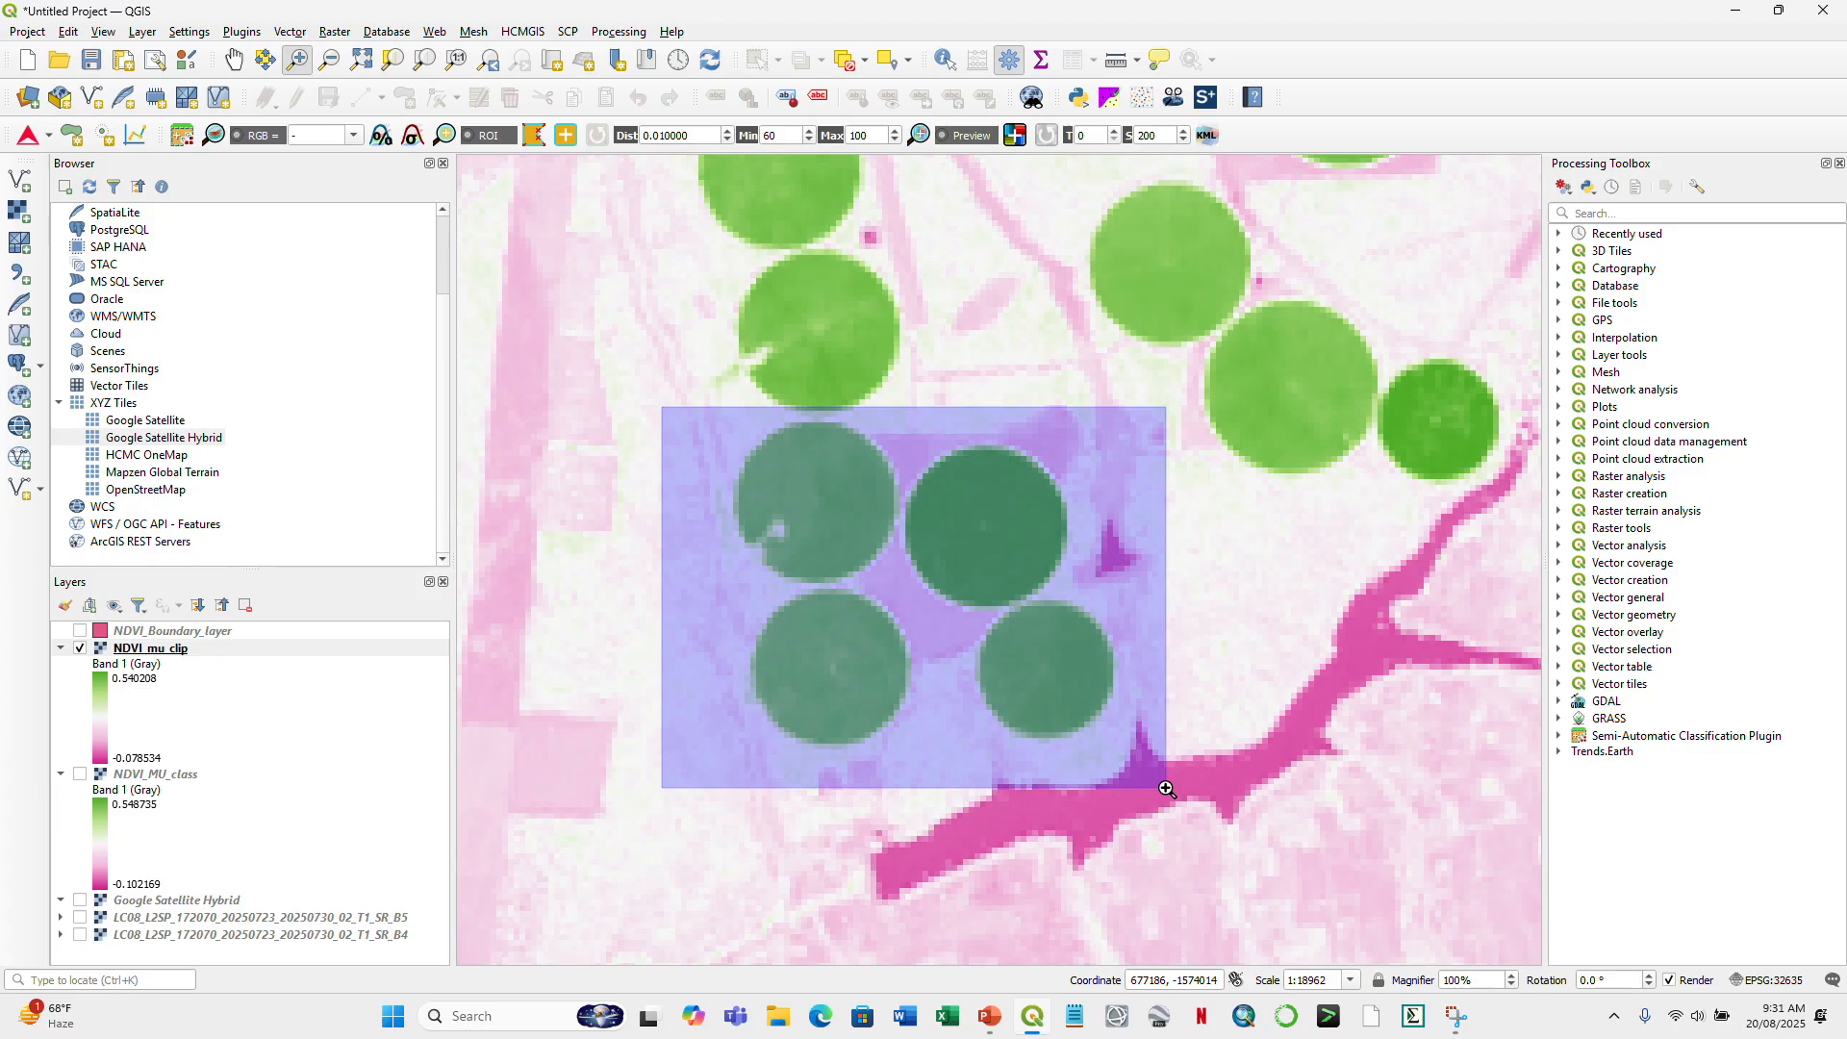
left_click_drag(1167, 788, 1167, 787)
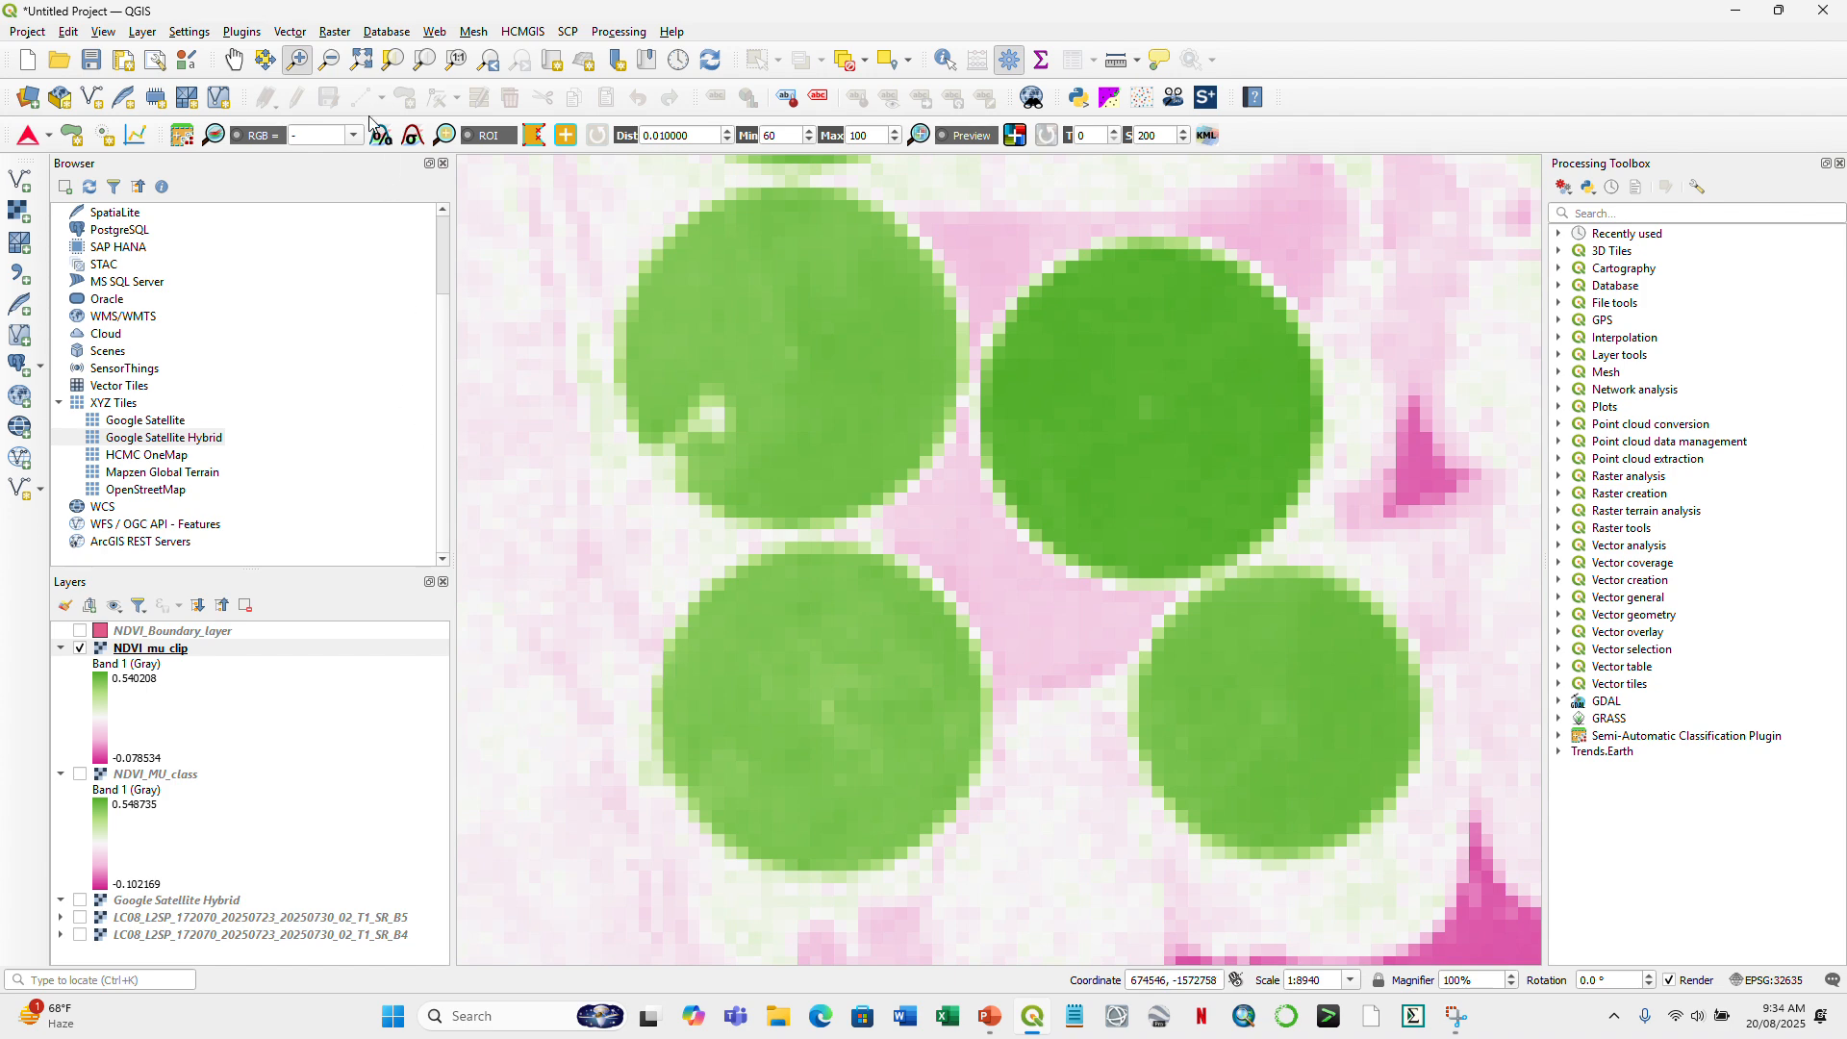
left_click(361, 61)
left_click_drag(1097, 433, 1222, 565)
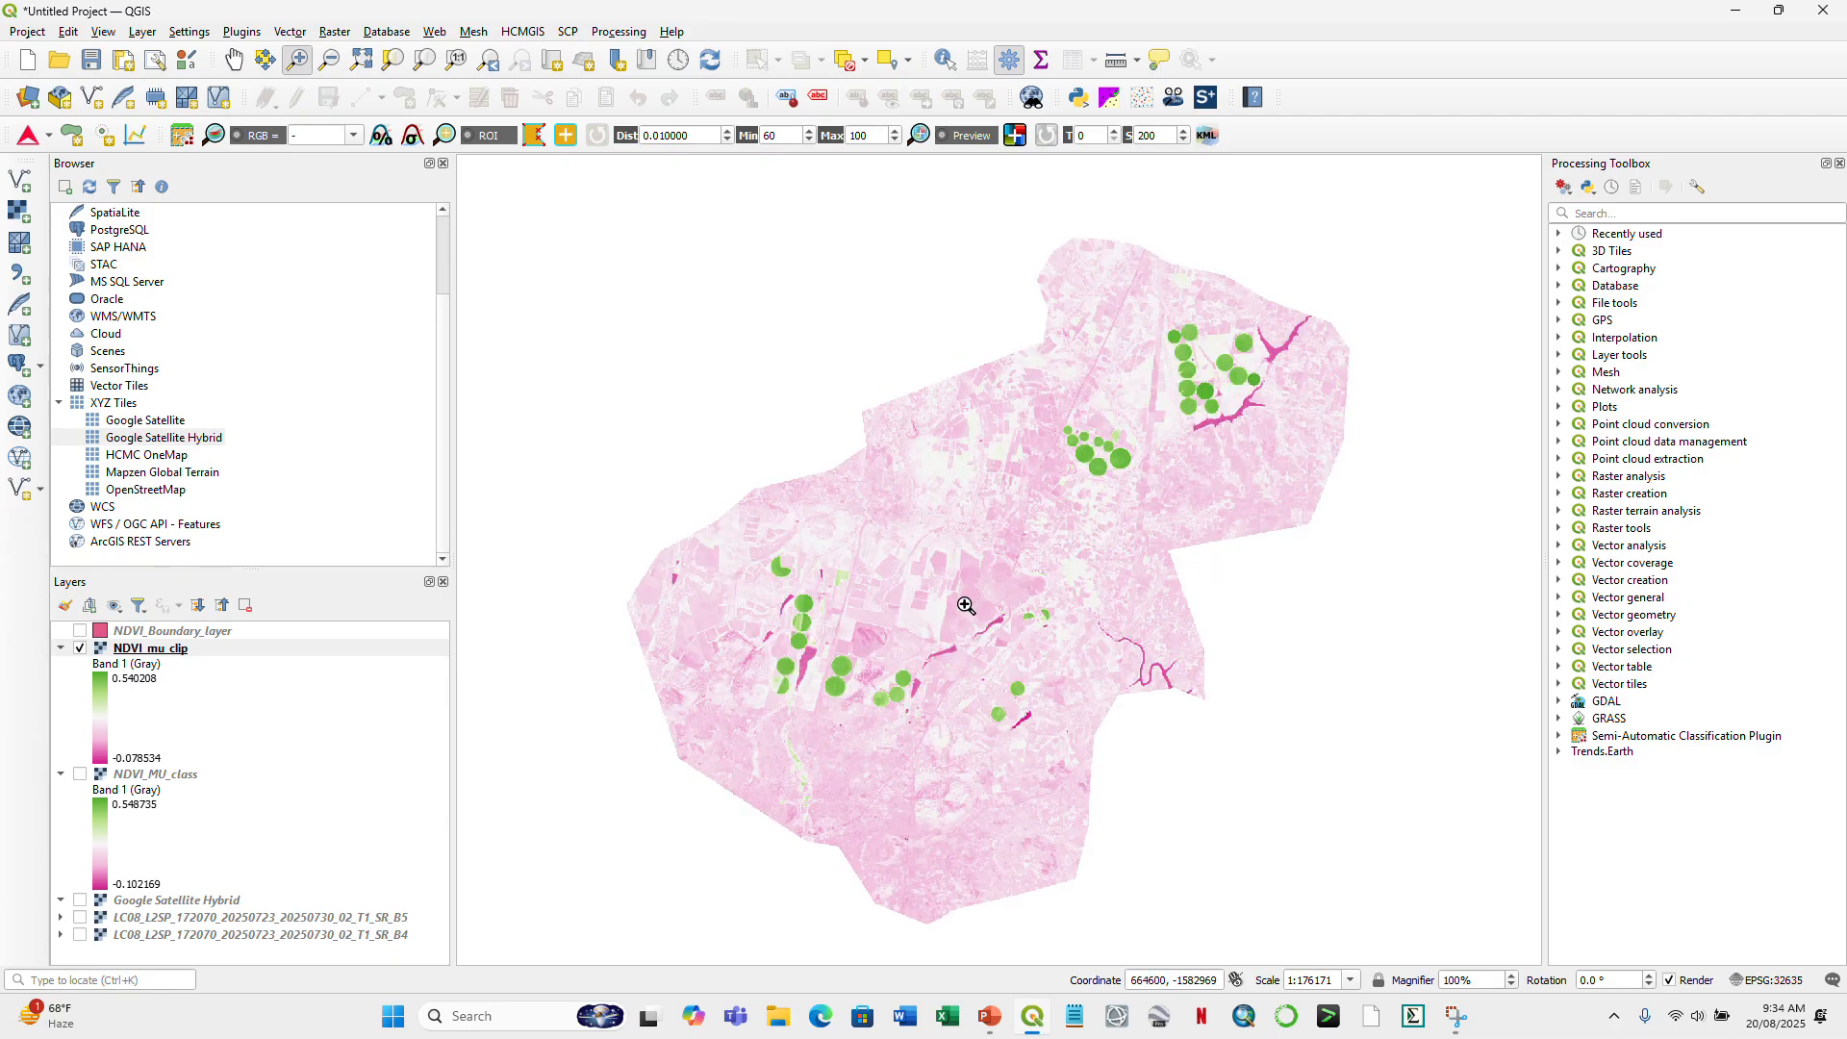